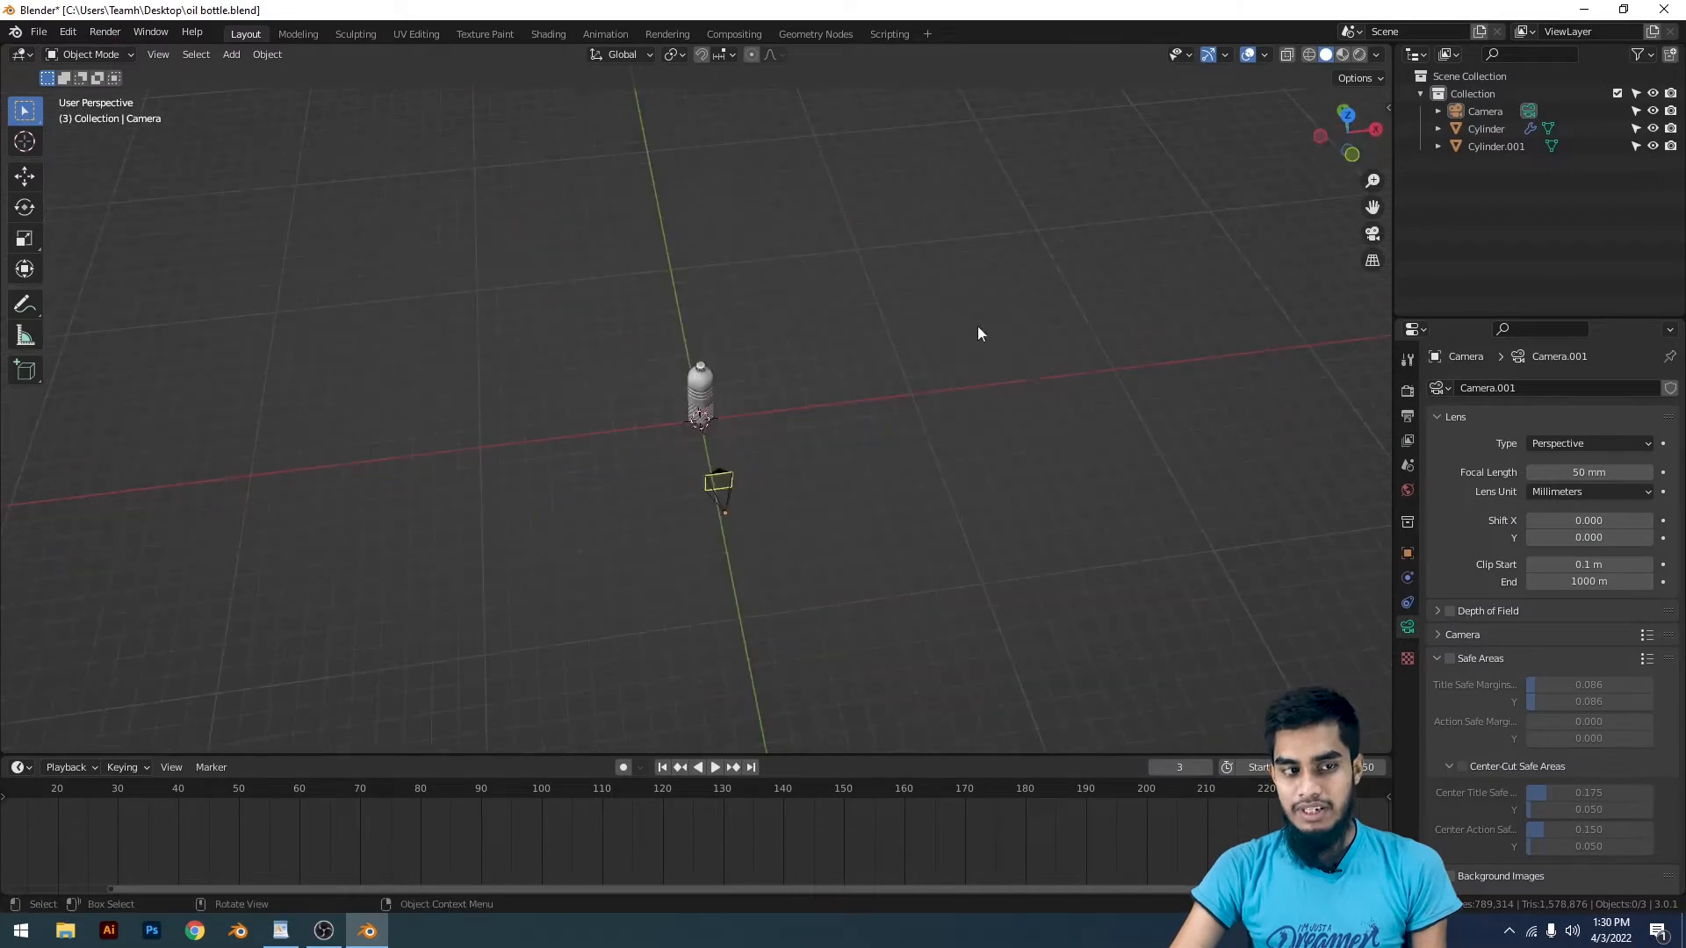
# Step: Select the camera beside the bottle, try moving it freely in the scene, and undo the move
pyautogui.scroll(6, 664, 371)
pyautogui.scroll(-4, 664, 370)
pyautogui.moveTo(664, 370); pyautogui.dragTo(783, 325, button='middle')
pyautogui.scroll(4, 919, 523)
pyautogui.click(938, 534)
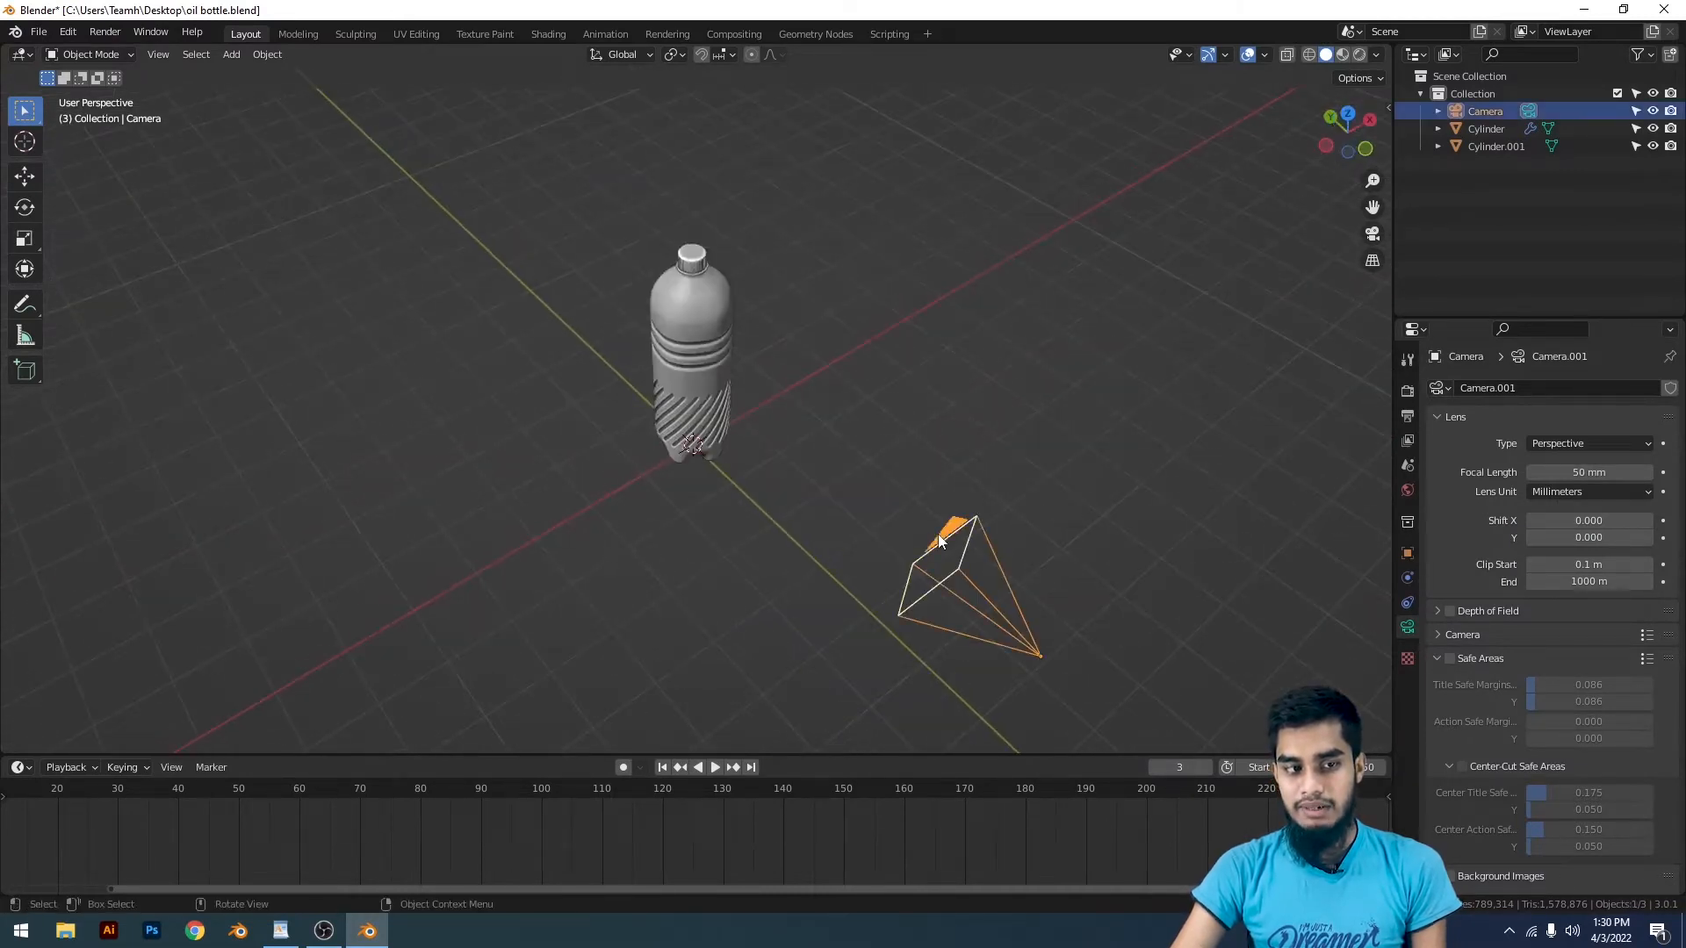
pyautogui.scroll(-4, 938, 534)
pyautogui.press('g')
pyautogui.click(855, 342)
pyautogui.hotkey('ctrl', 'z')
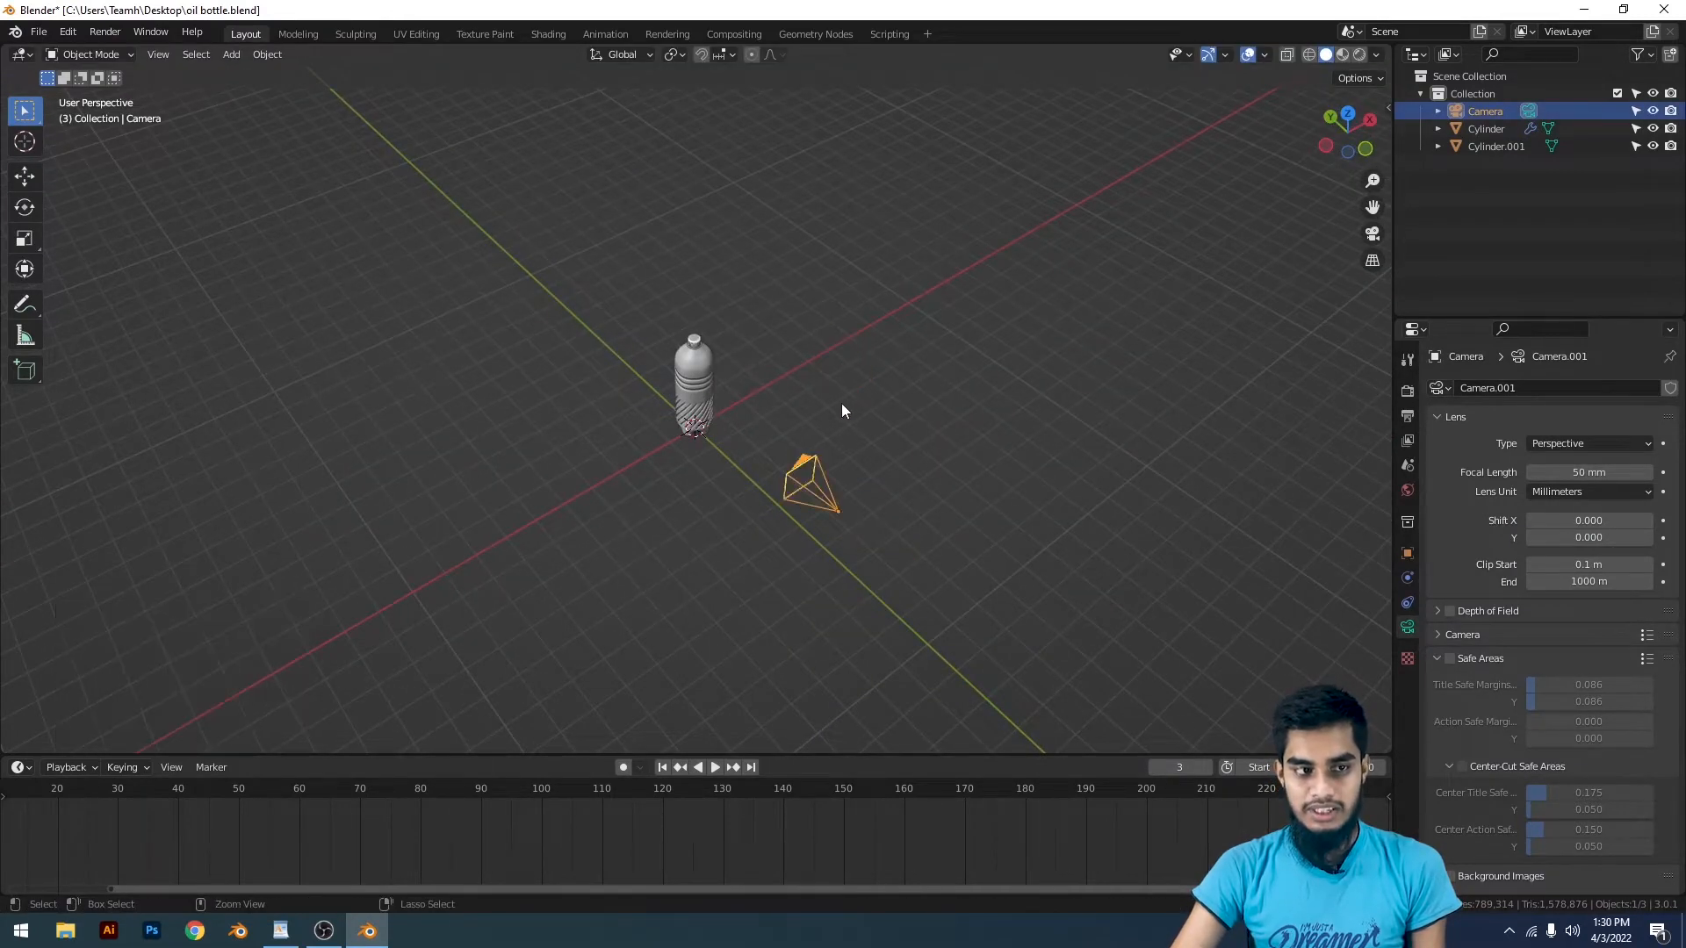
# Step: Try moving the camera along the Z axis and rotating it, undoing each change
pyautogui.moveTo(841, 403); pyautogui.dragTo(896, 399, button='middle')
pyautogui.scroll(1, 895, 398)
pyautogui.press('g')
pyautogui.press('z')
pyautogui.click(902, 334)
pyautogui.hotkey('ctrl', 'z')
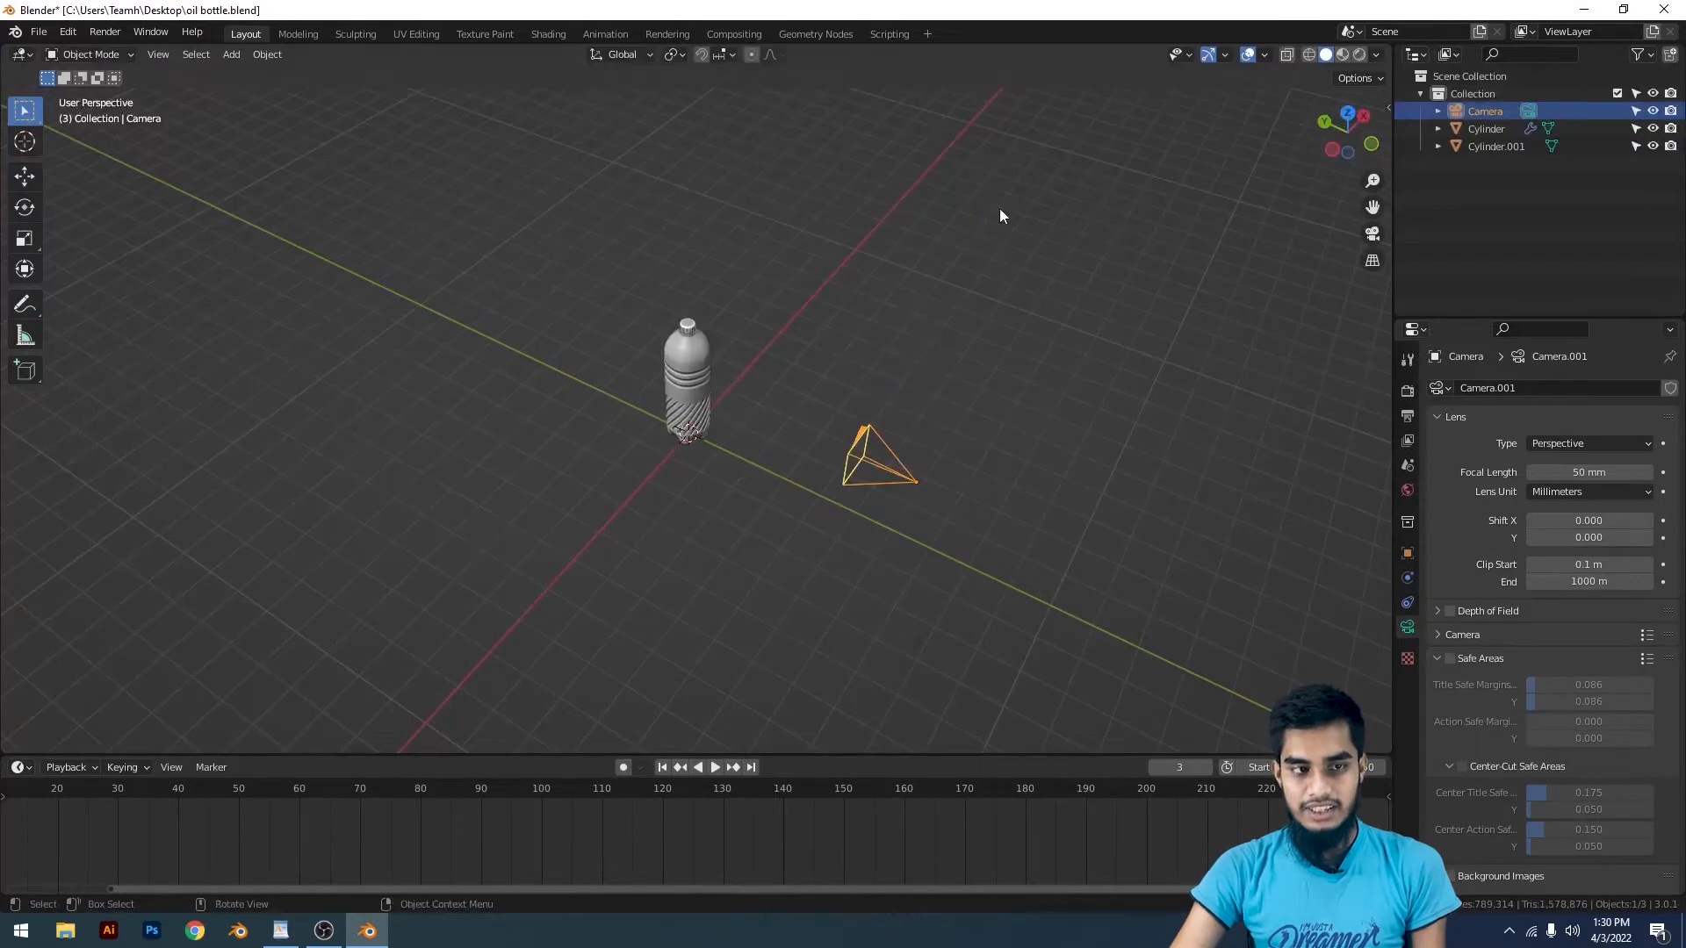
pyautogui.press('r')
pyautogui.click(925, 429)
pyautogui.hotkey('ctrl', 'z')
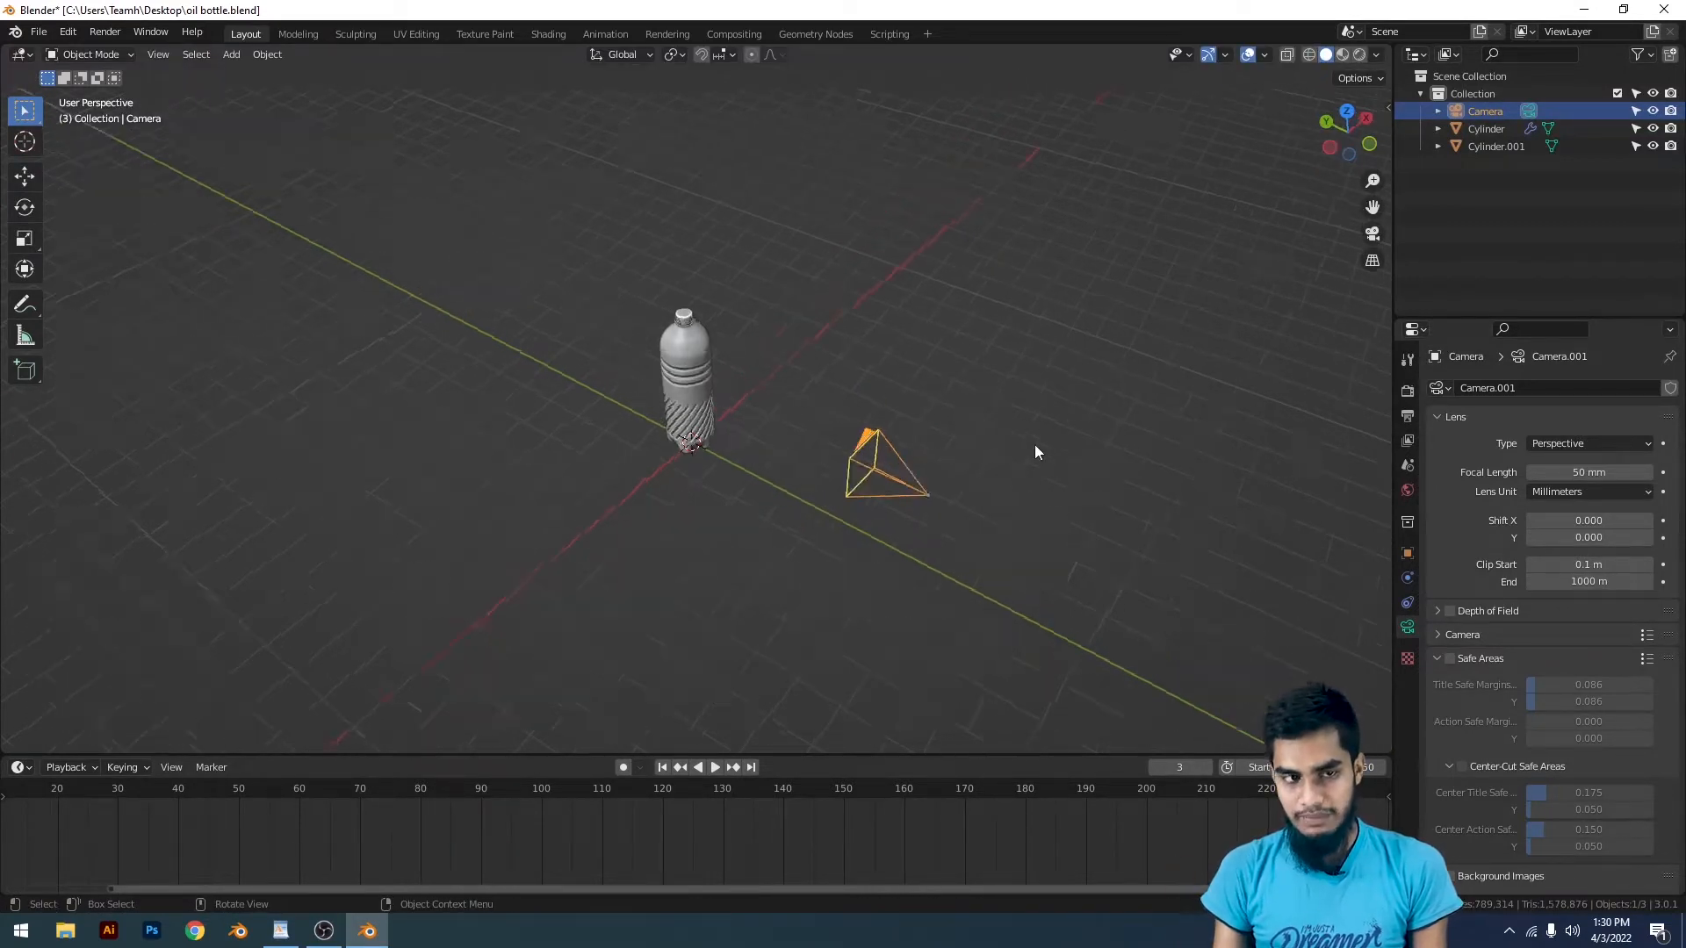
# Step: Check the bottle's framing through the camera view and from an orbited view, and deselect the camera
pyautogui.press('KP_0')
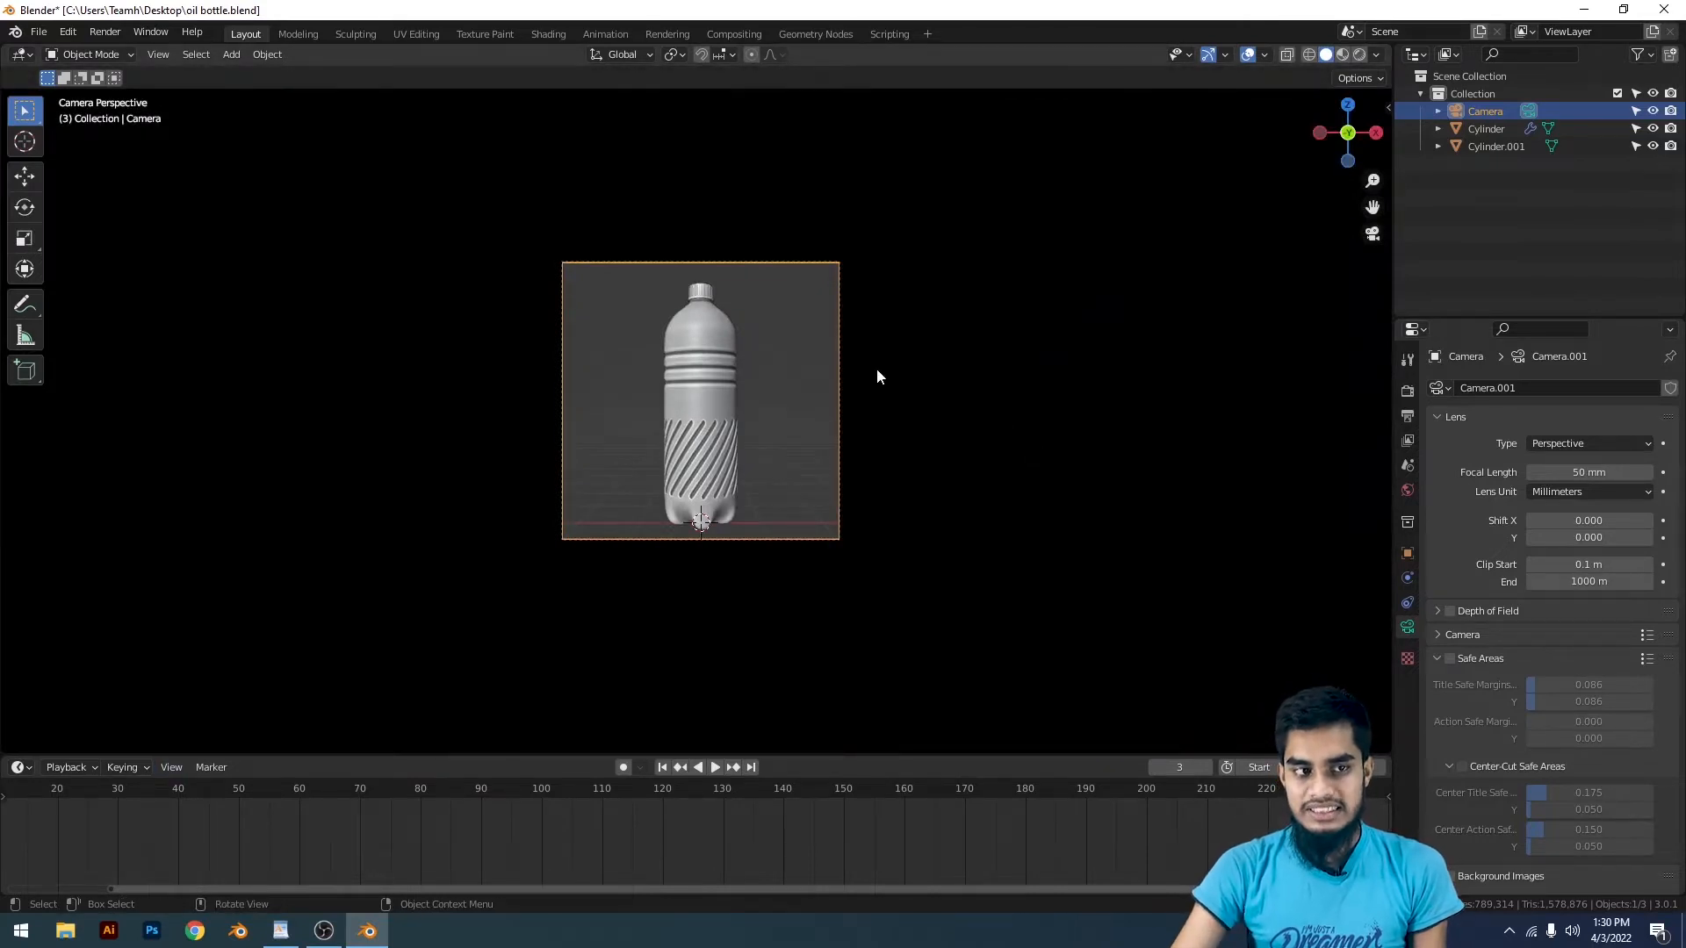
pyautogui.scroll(-1, 877, 368)
pyautogui.moveTo(841, 345); pyautogui.dragTo(804, 452, button='middle')
pyautogui.scroll(-7, 878, 446)
pyautogui.click(931, 343)
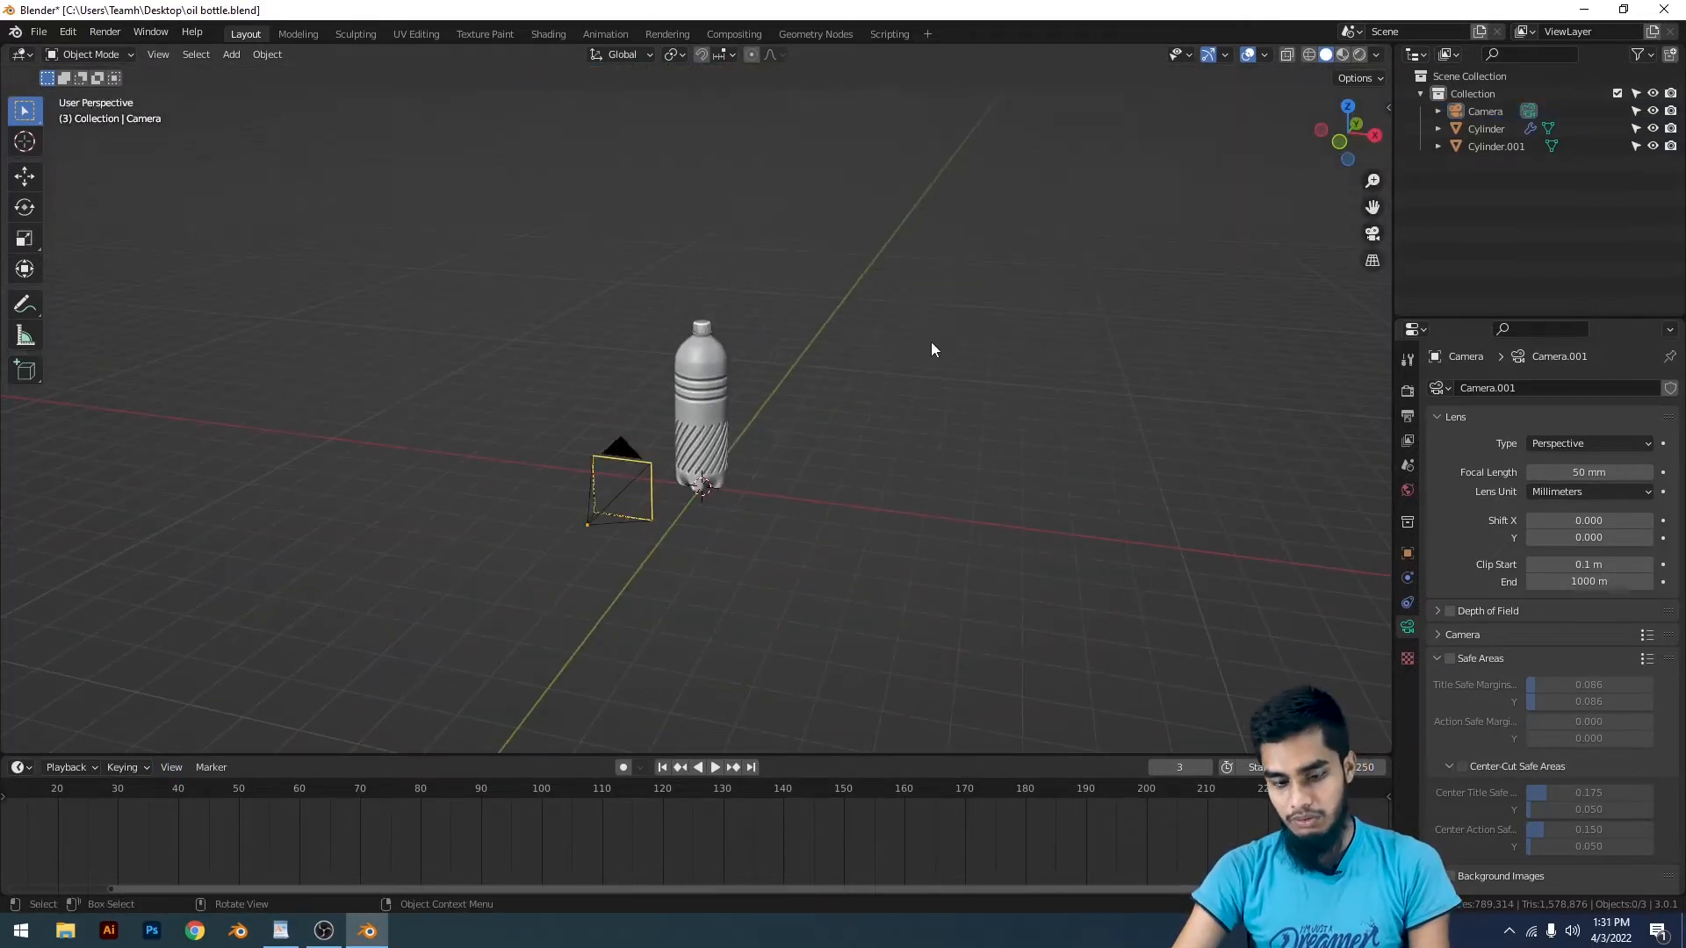
# Step: Return to the camera view, try shifting the selected camera along the global X axis, and undo the move
pyautogui.press('KP_0')
pyautogui.click(815, 304)
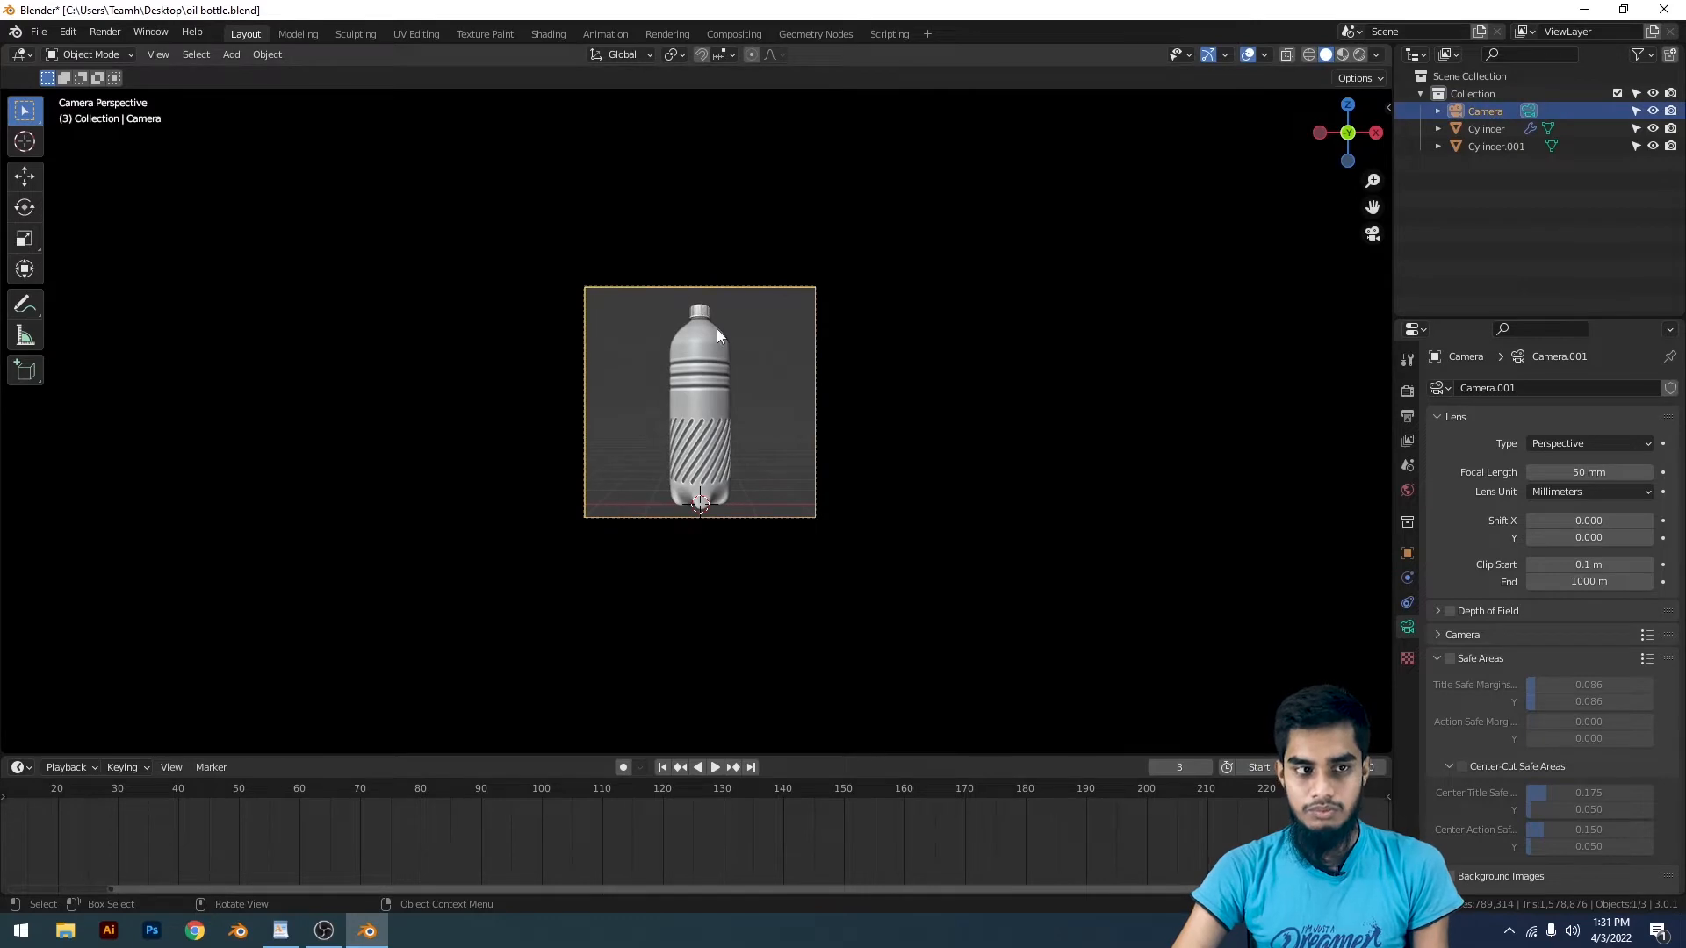
pyautogui.press('g')
pyautogui.press('x')
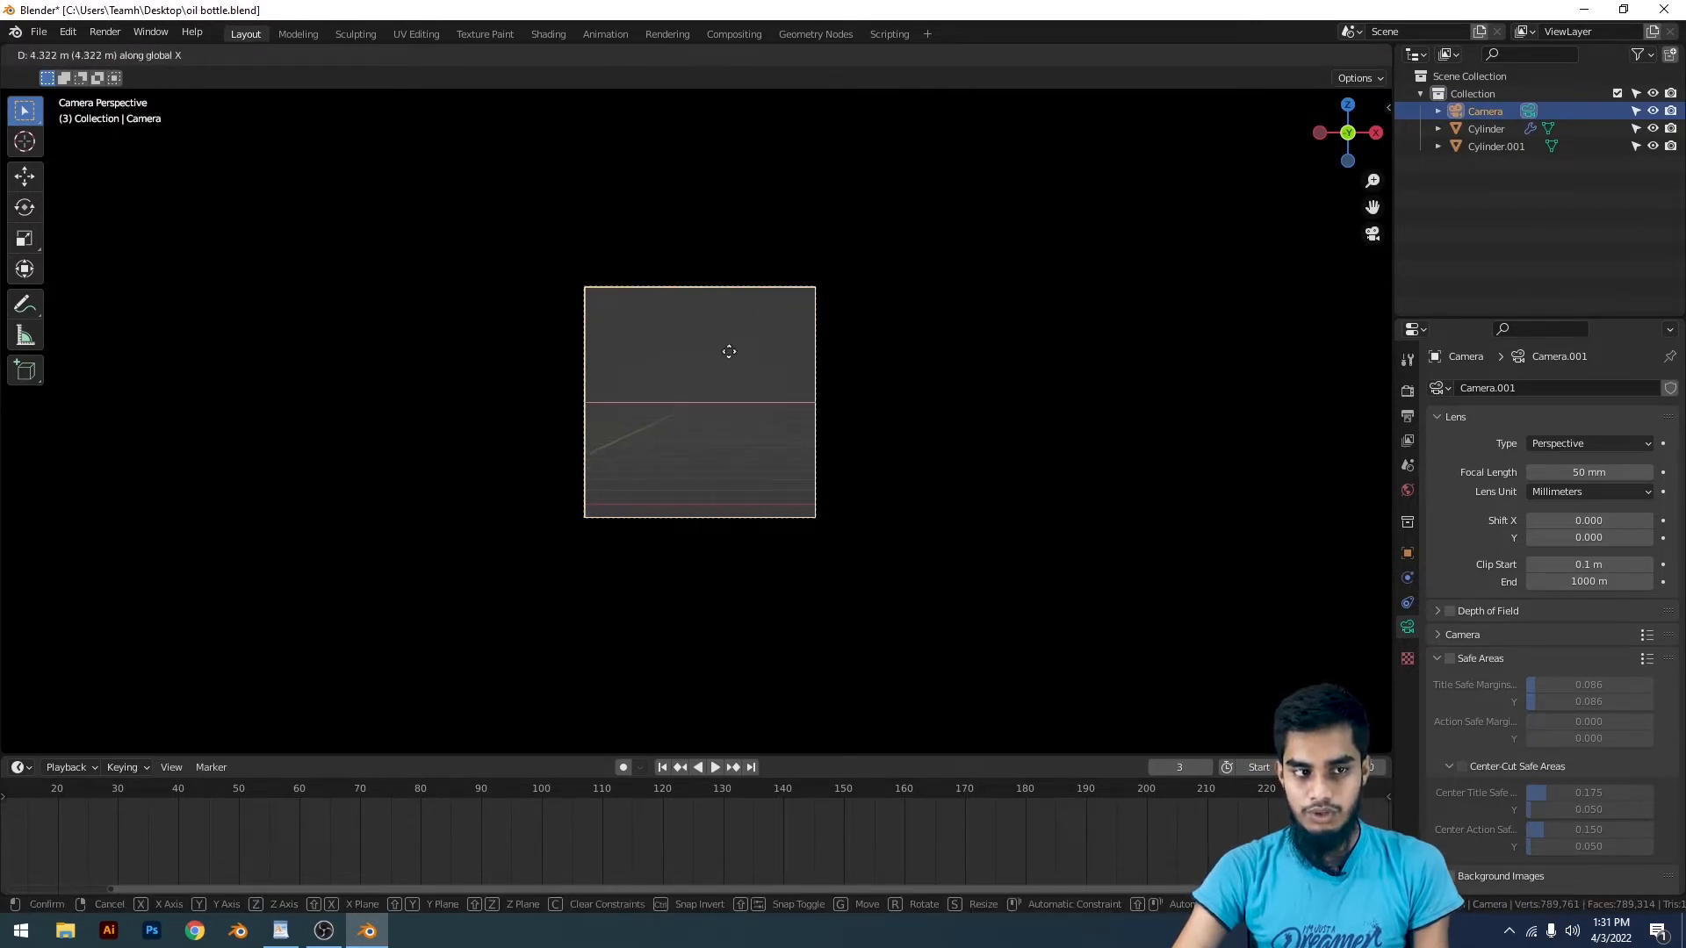
pyautogui.click(804, 343)
pyautogui.hotkey('ctrl', 'z')
# Step: Try moving the camera nearer to and farther from the bottle along the global Y axis
pyautogui.press('g')
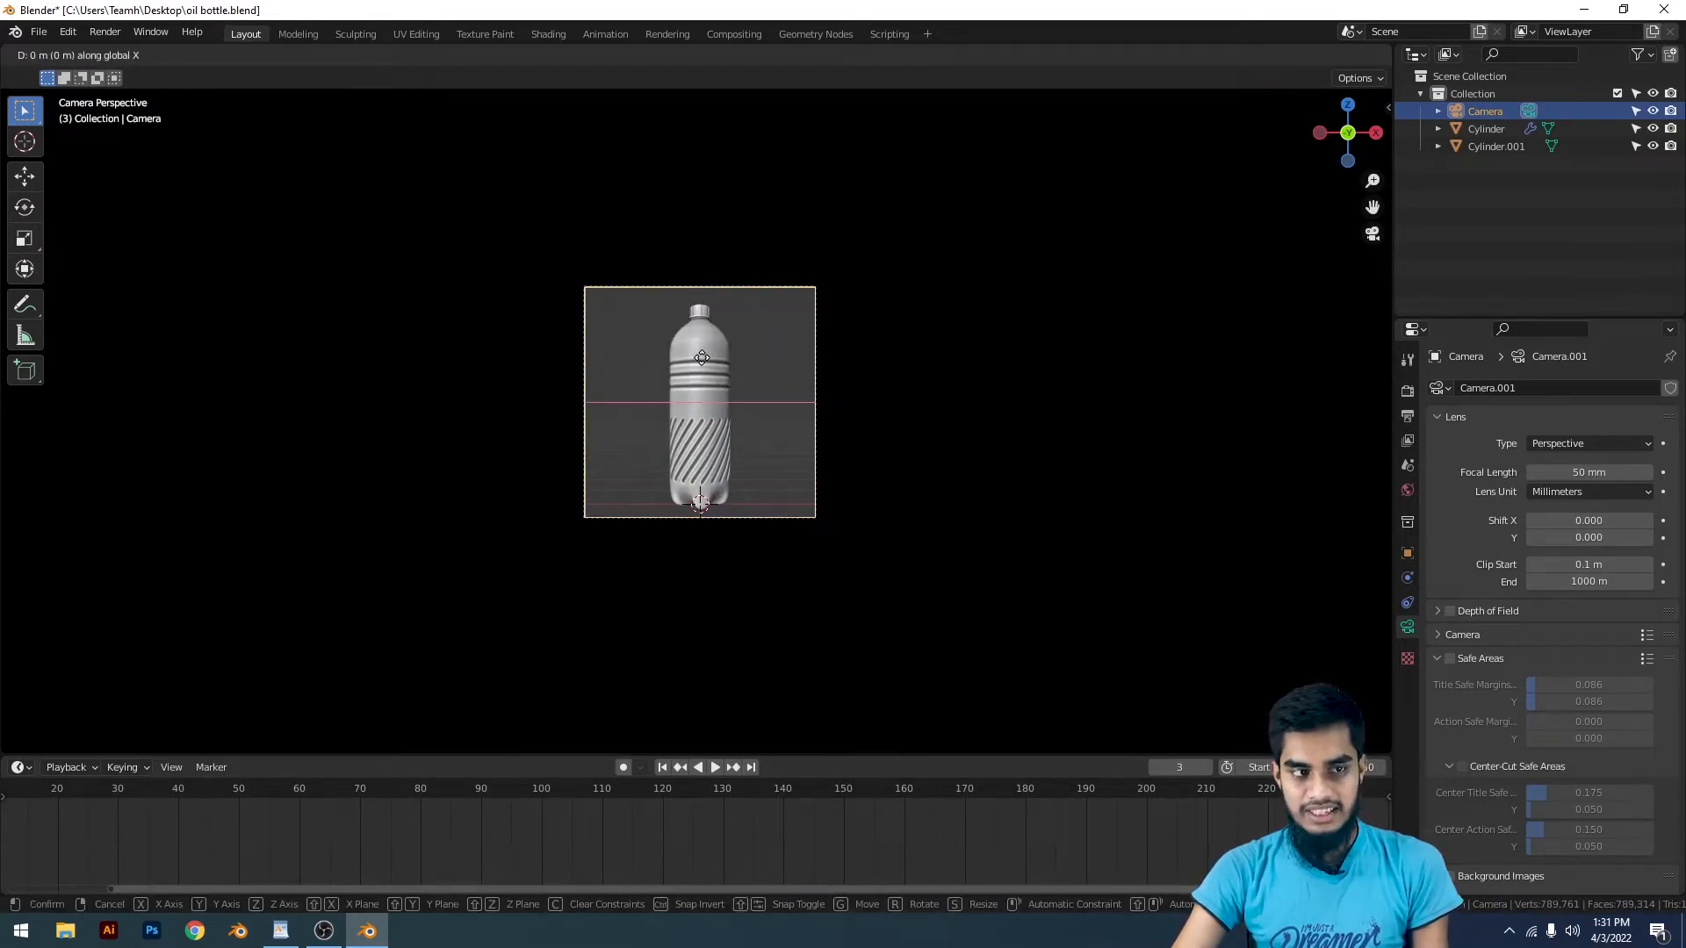
pyautogui.press('y')
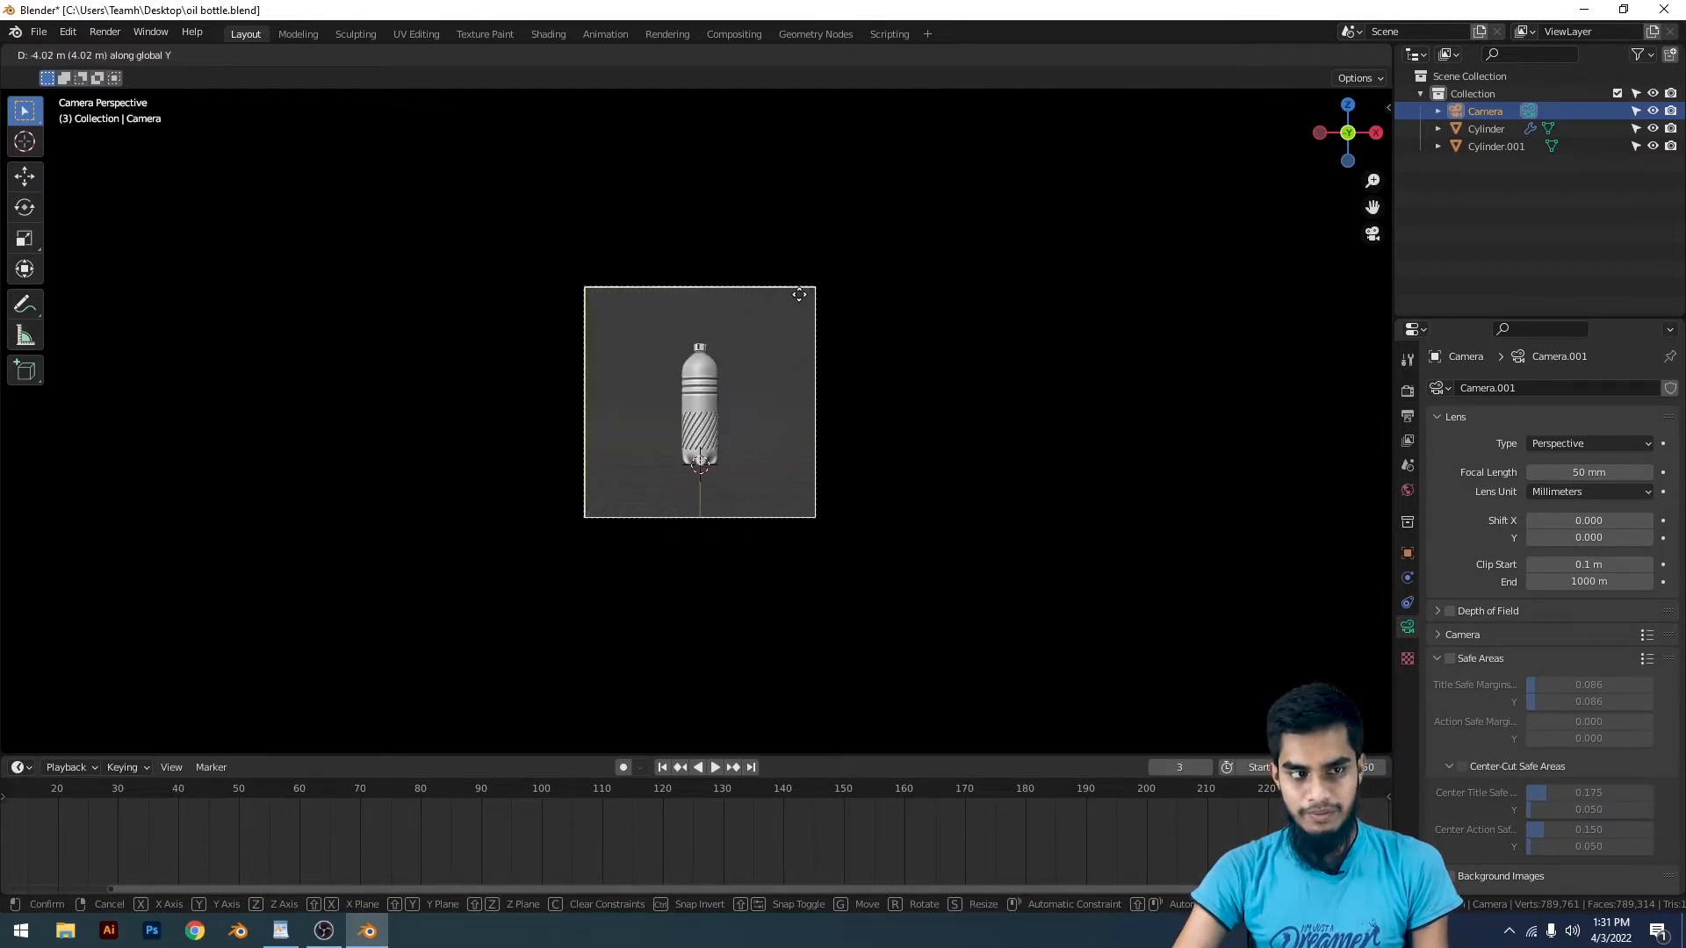
pyautogui.click(855, 355)
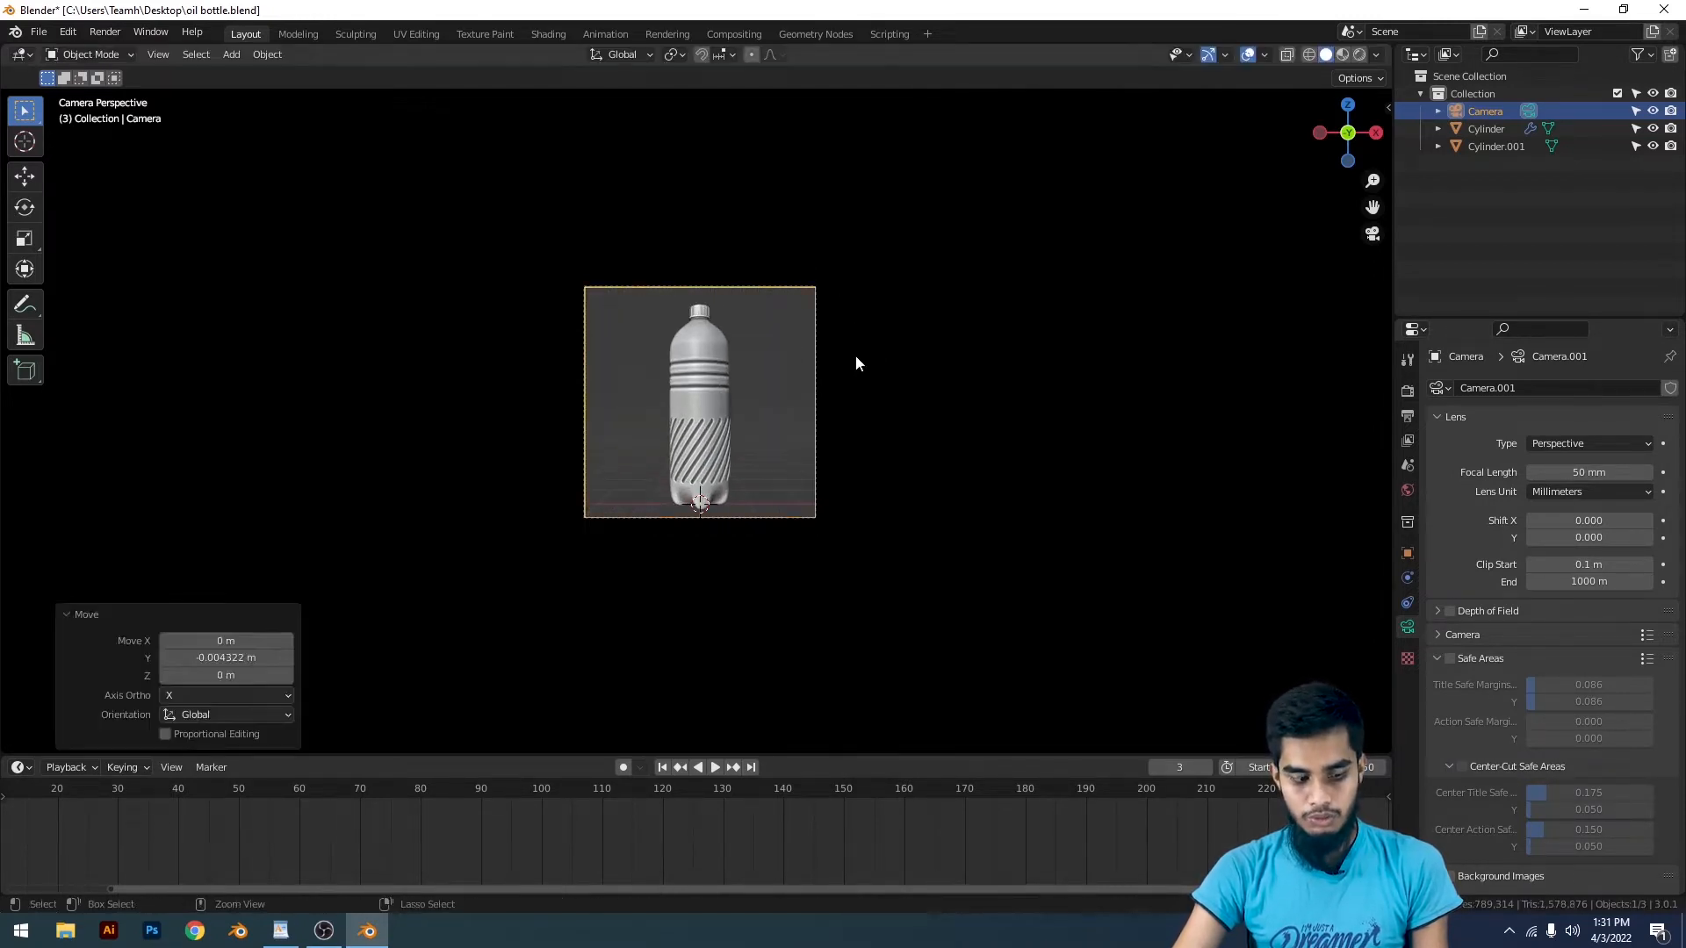
pyautogui.press('g')
pyautogui.press('y')
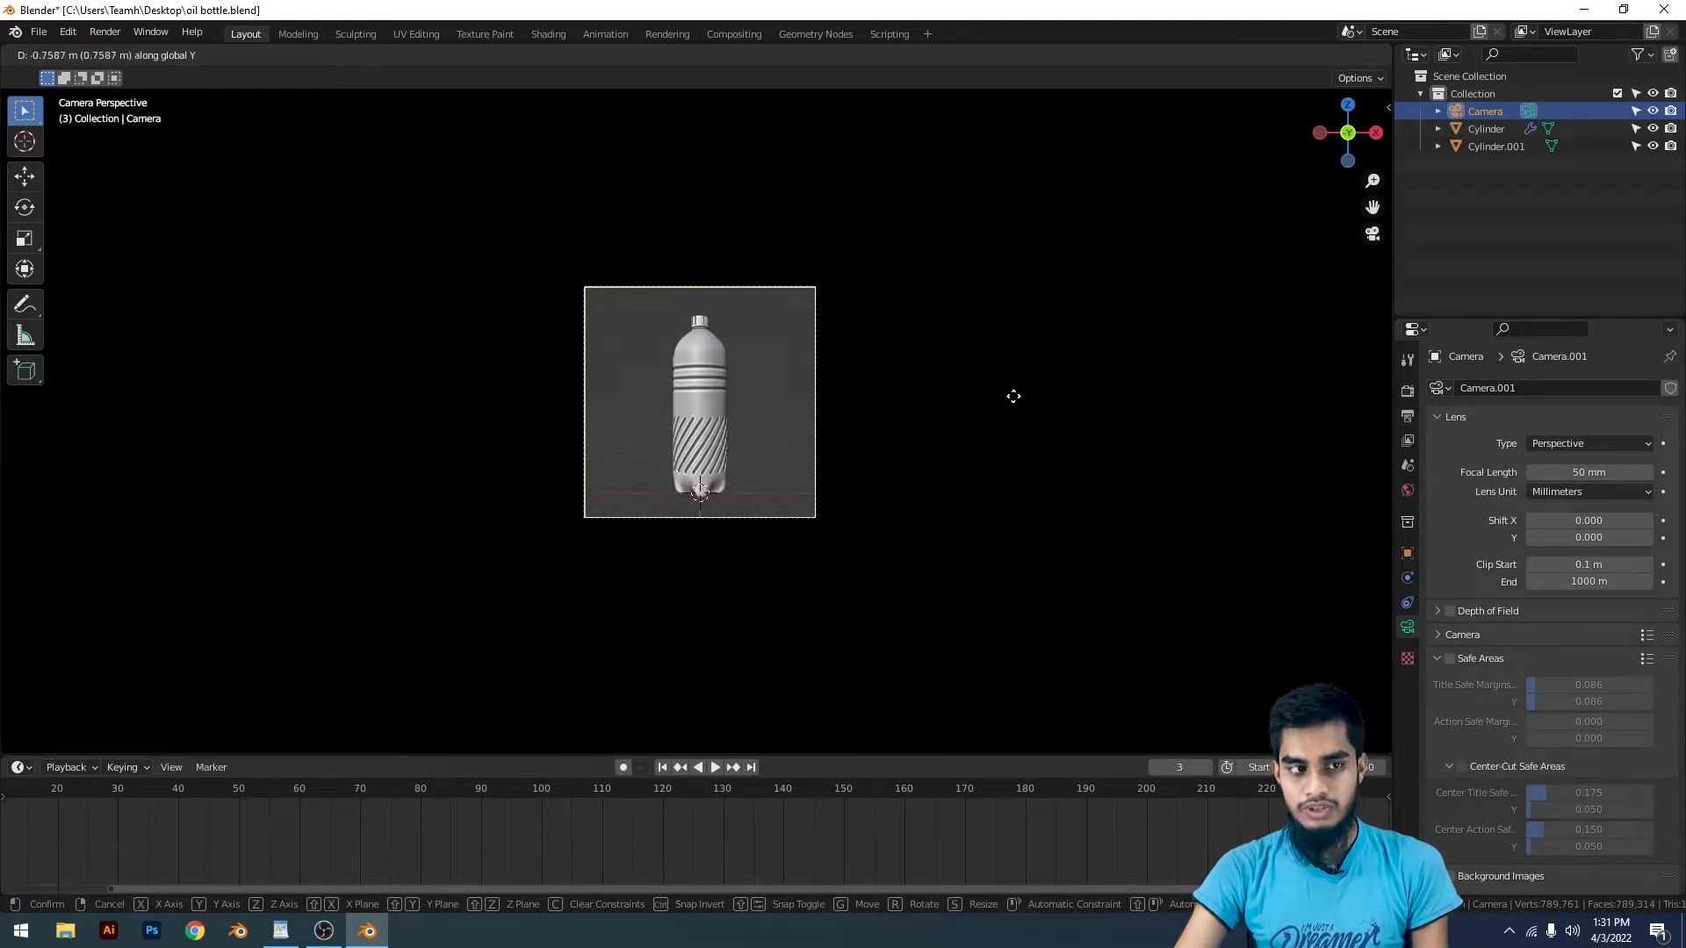
pyautogui.click(940, 352)
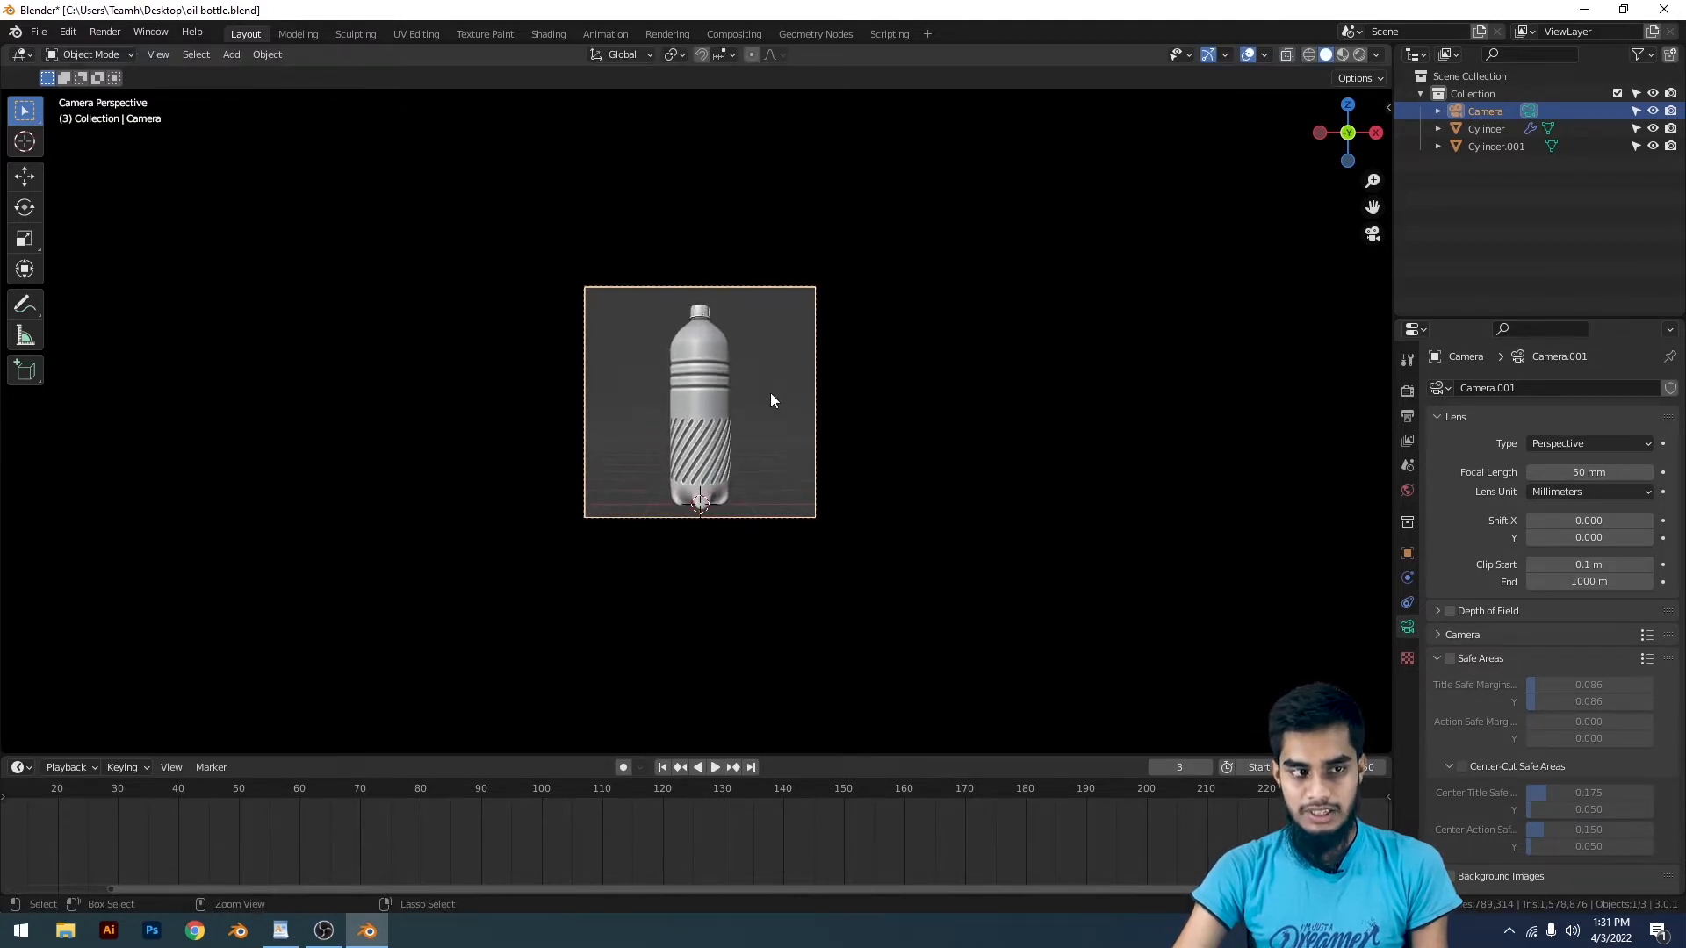
# Step: Try moving the camera along the global Z axis and along its own local Z axis
pyautogui.press('g')
pyautogui.press('z')
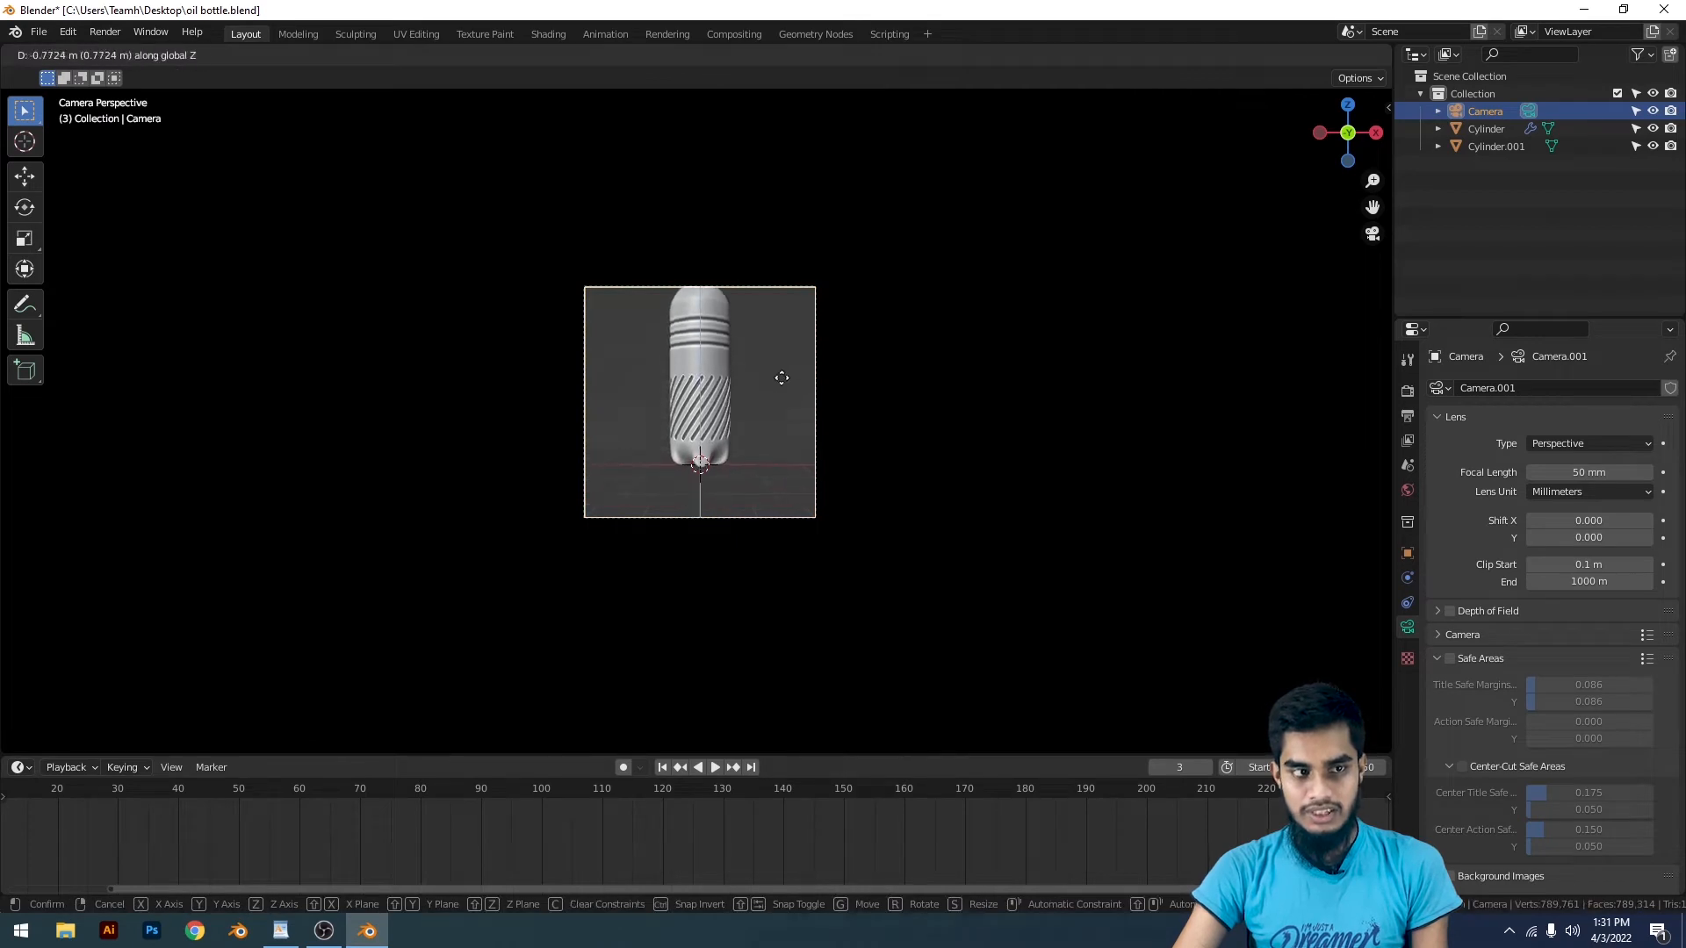
pyautogui.click(793, 395)
pyautogui.hotkey('ctrl', 'z')
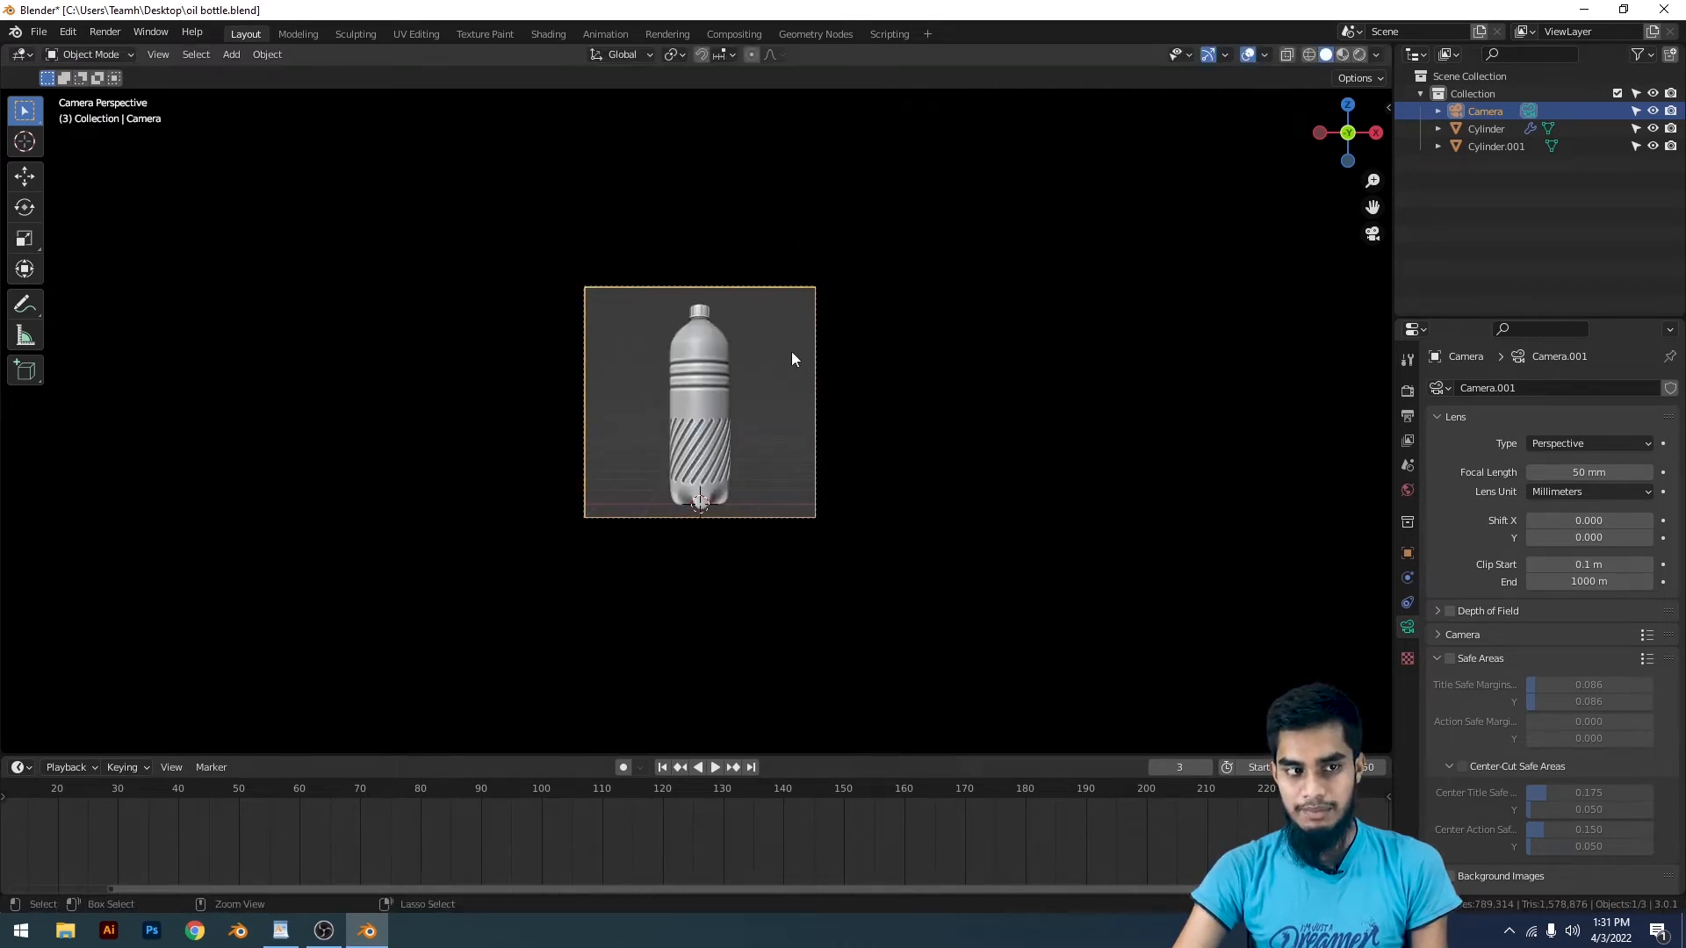
pyautogui.press('g')
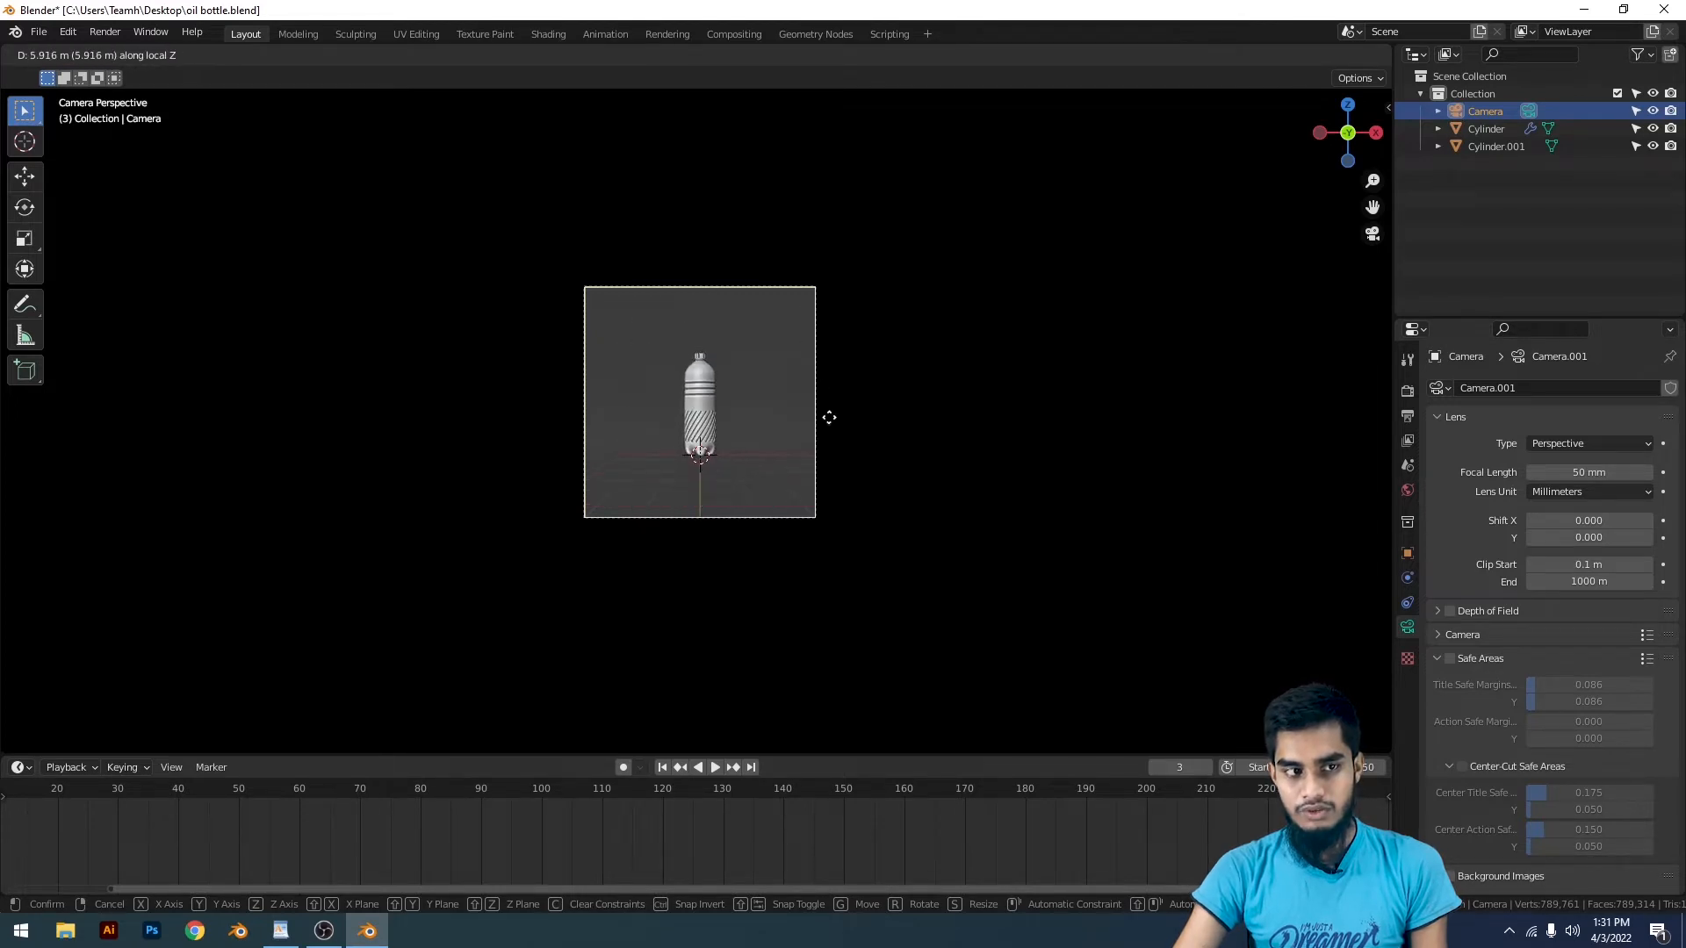
pyautogui.click(824, 376)
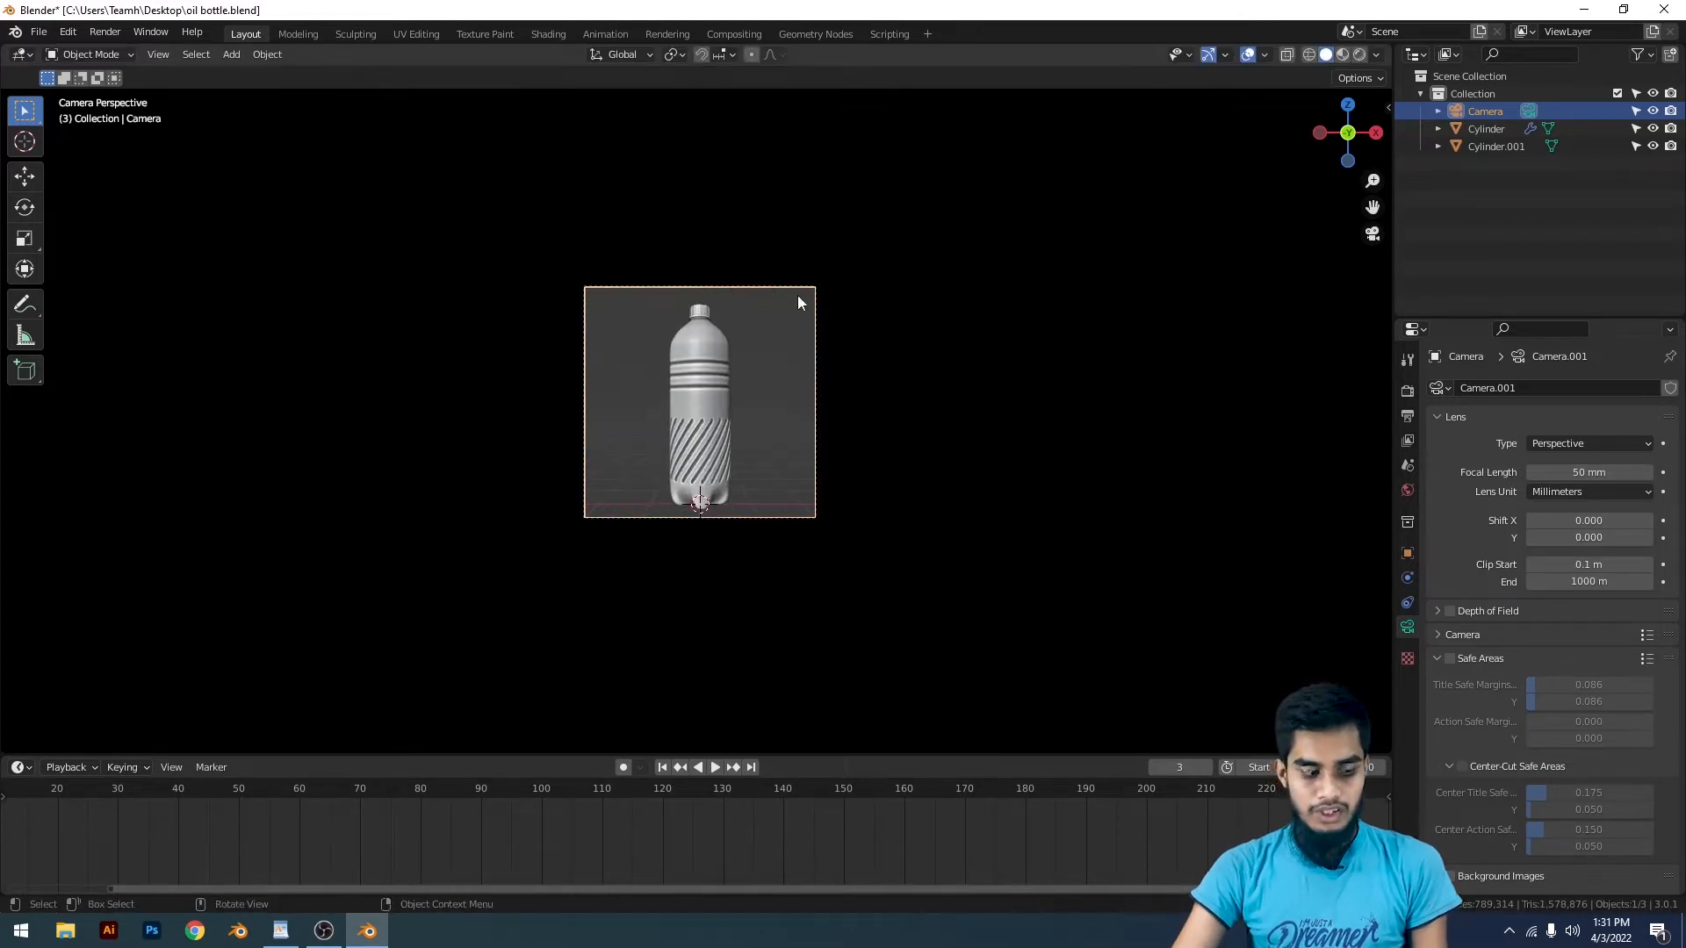
# Step: Examine the camera's placement relative to the bottle from several angles and through the camera view
pyautogui.moveTo(752, 410); pyautogui.dragTo(779, 438, button='middle')
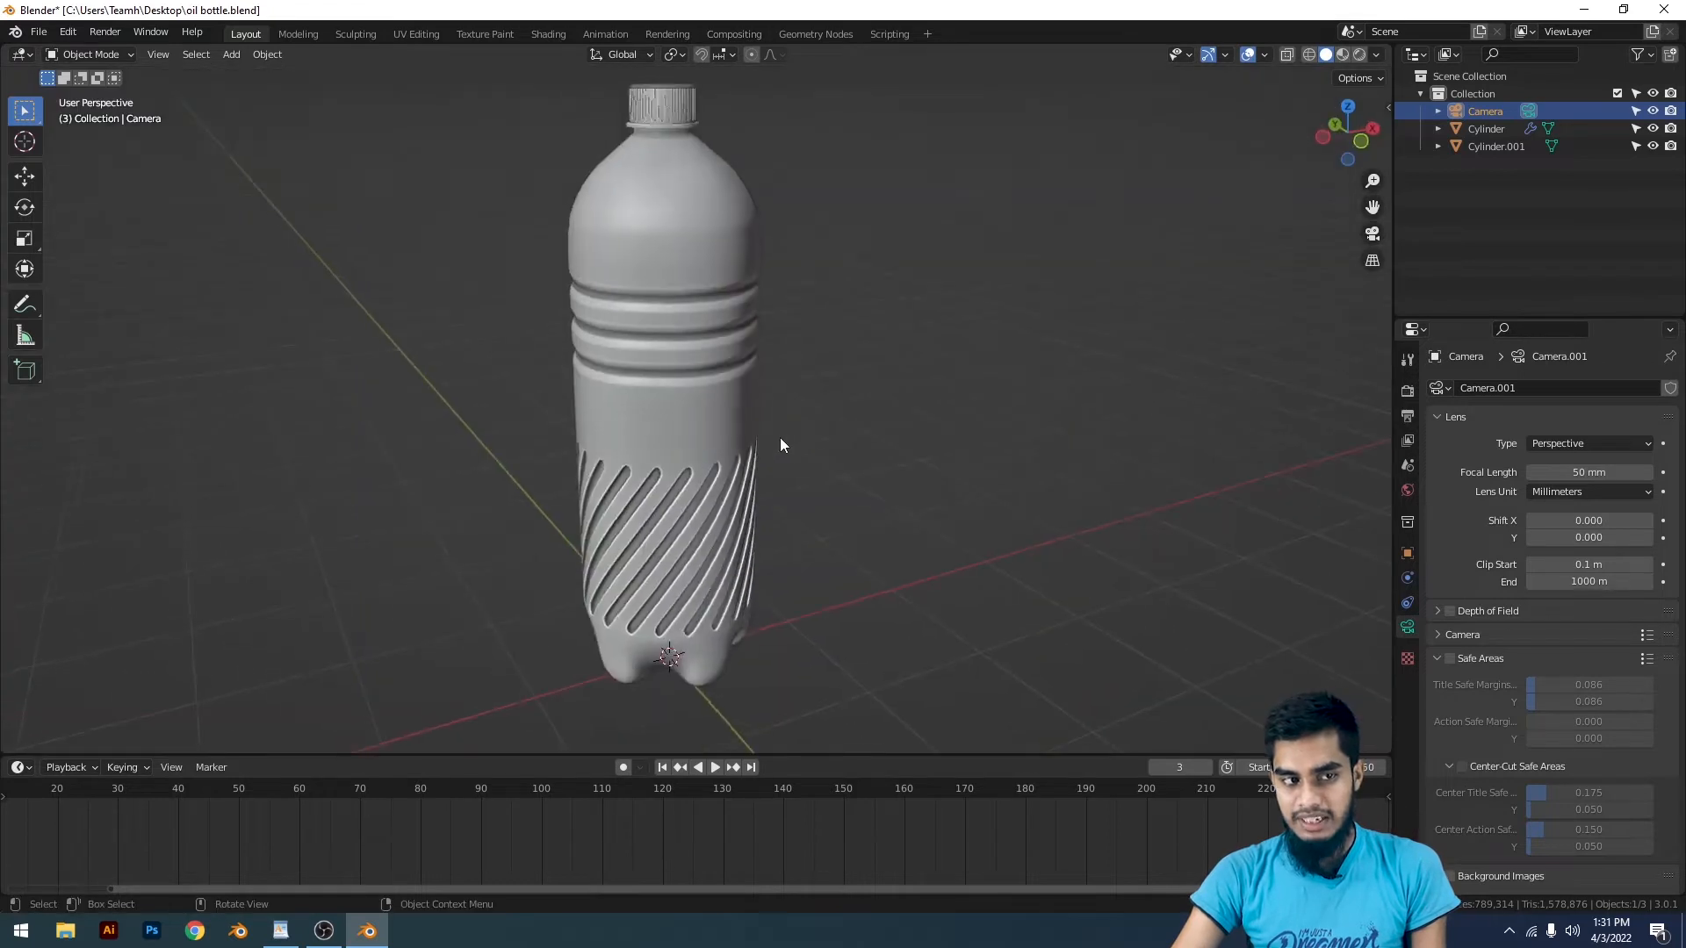
pyautogui.scroll(-6, 904, 450)
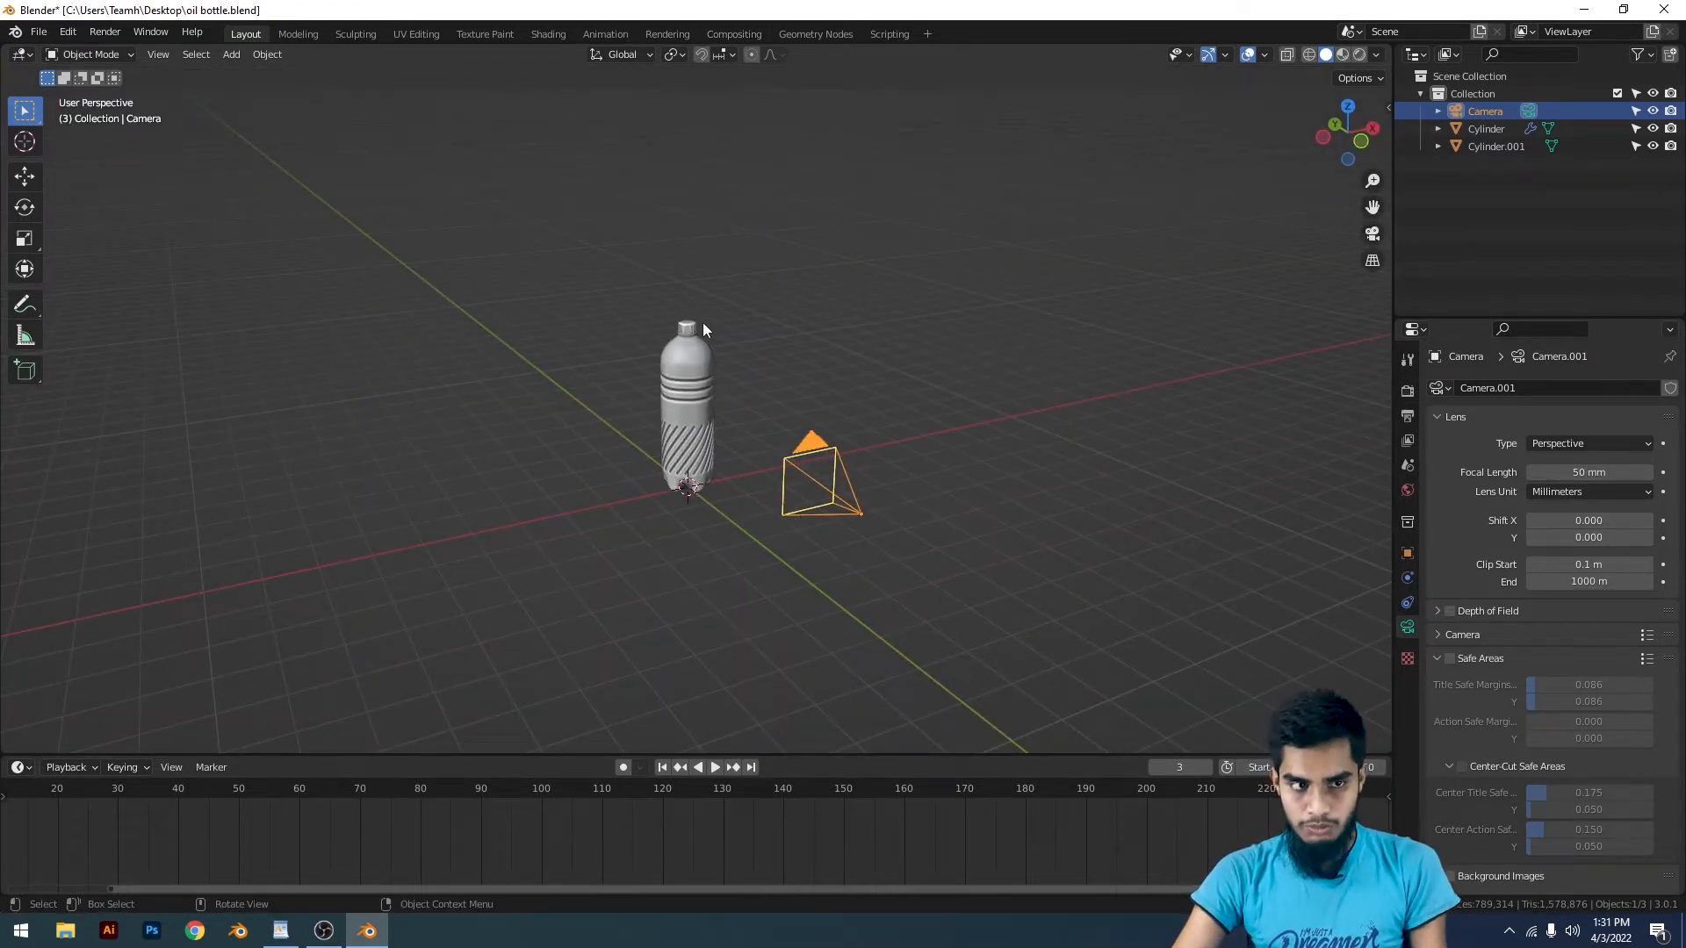
pyautogui.moveTo(798, 328); pyautogui.dragTo(723, 297, button='middle')
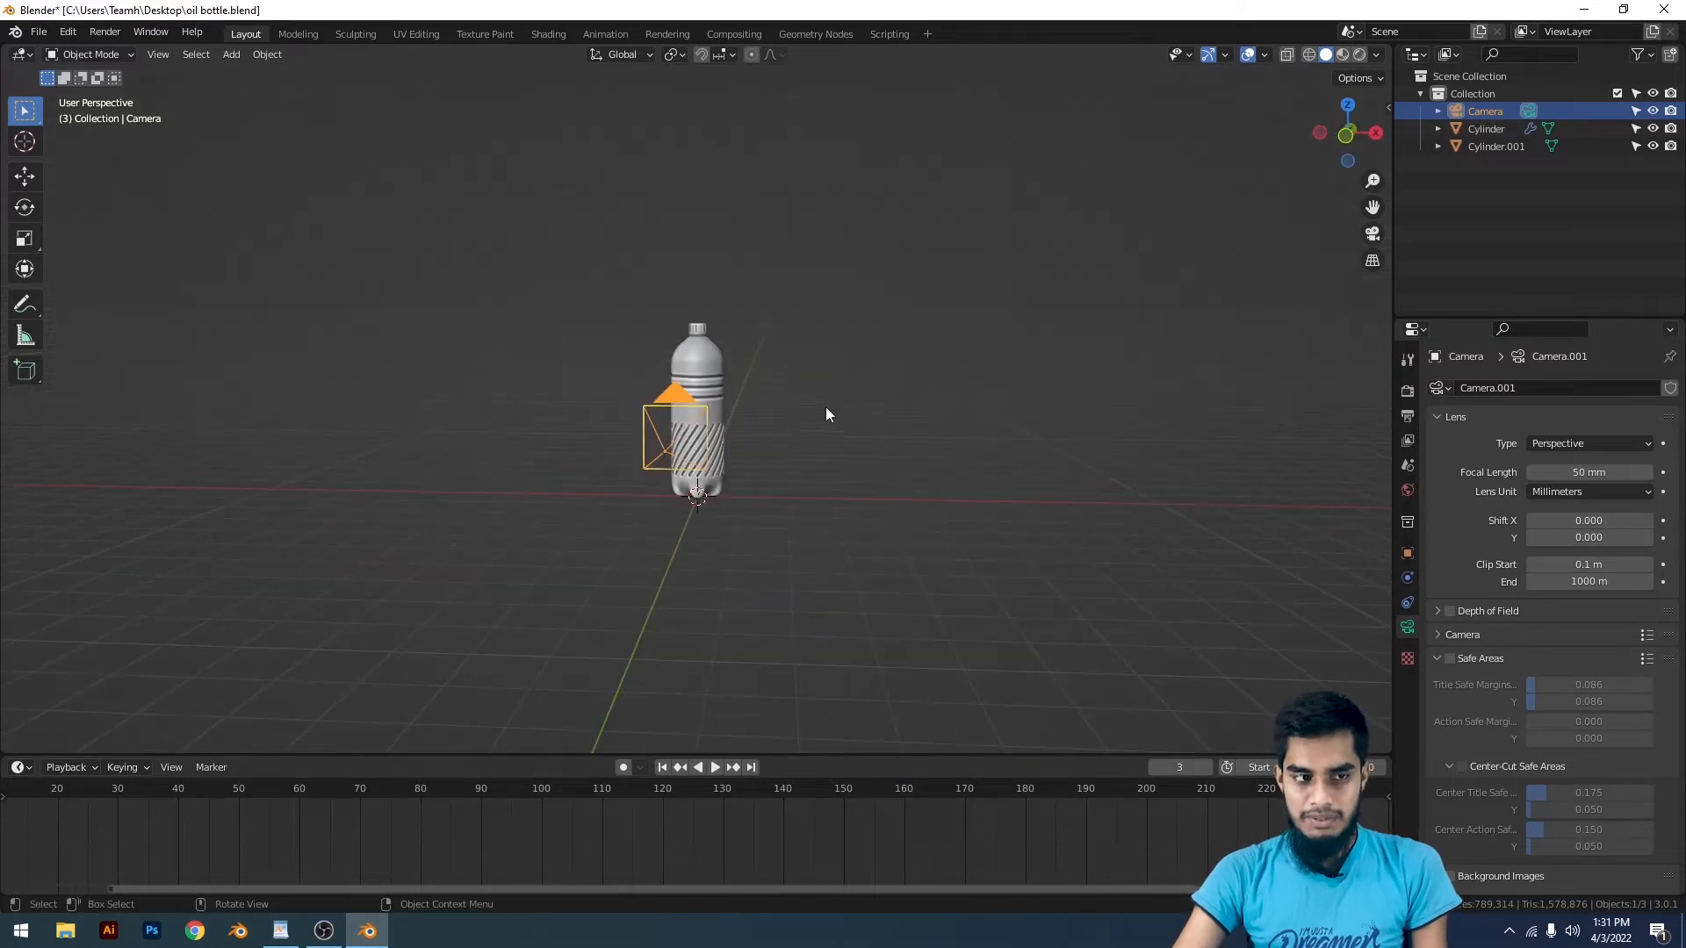
pyautogui.moveTo(762, 376); pyautogui.dragTo(719, 343, button='middle')
pyautogui.press('KP_0')
pyautogui.scroll(4, 827, 401)
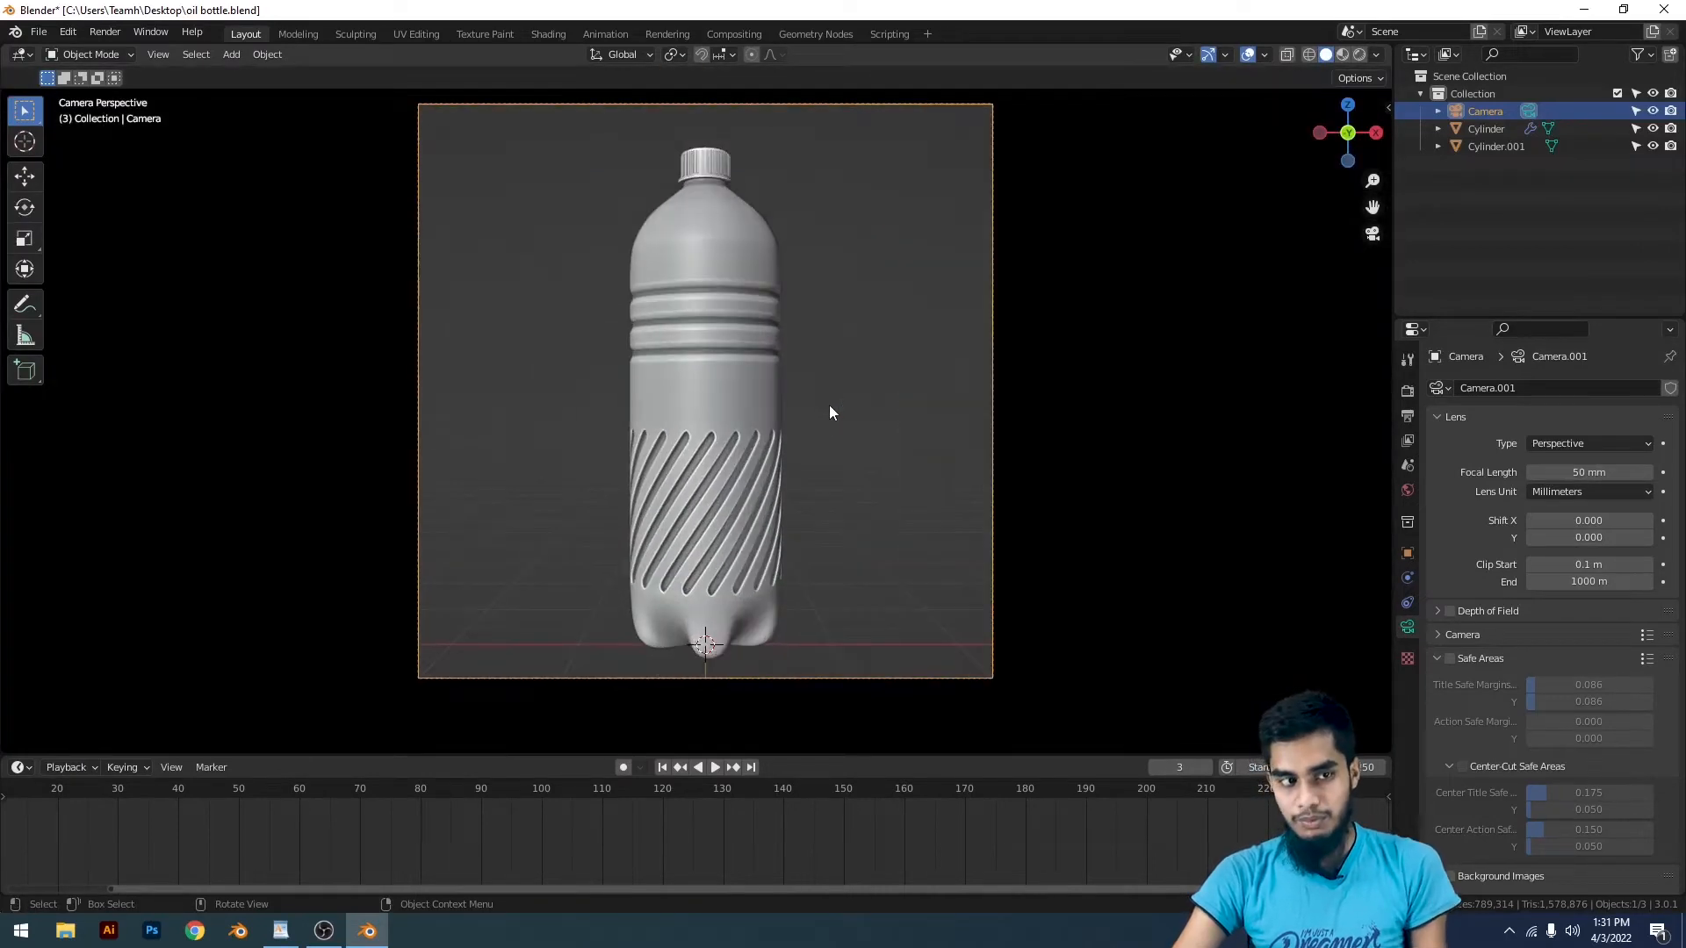
pyautogui.scroll(-4, 829, 404)
pyautogui.moveTo(582, 144); pyautogui.dragTo(771, 332, button='middle')
pyautogui.scroll(-4, 790, 369)
pyautogui.moveTo(813, 413); pyautogui.dragTo(862, 420, button='middle')
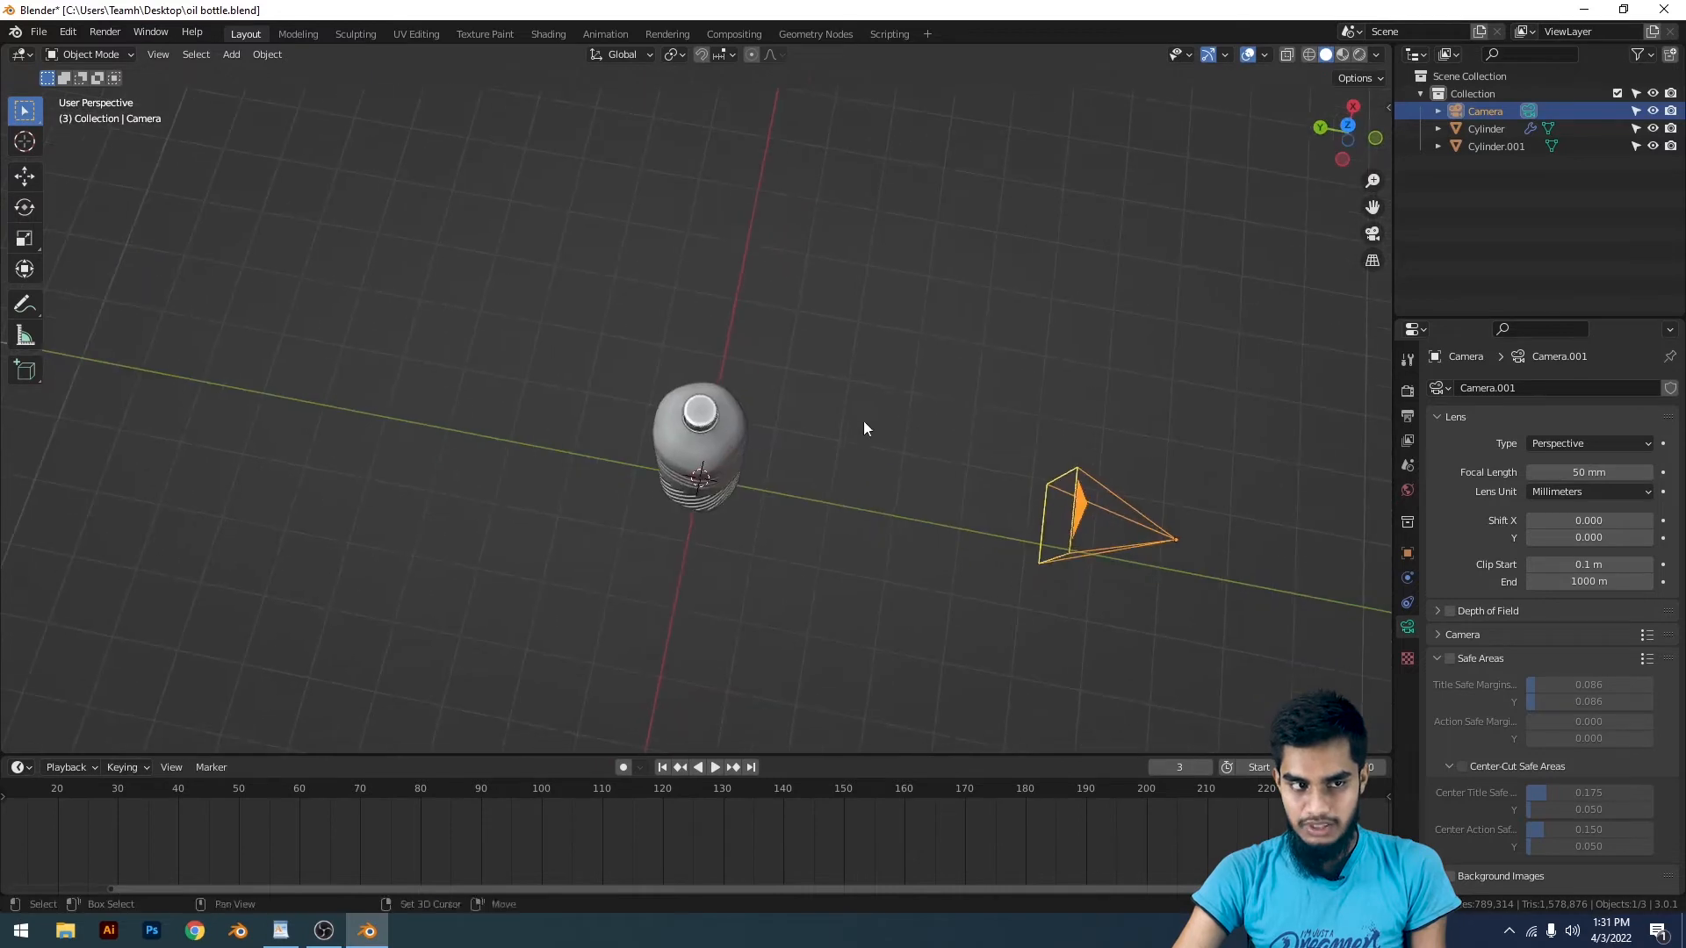
# Step: Add a plane mesh at the world origin and scale it up into a floor beneath the bottle
pyautogui.hotkey('shift', 'a')
pyautogui.moveTo(807, 62)
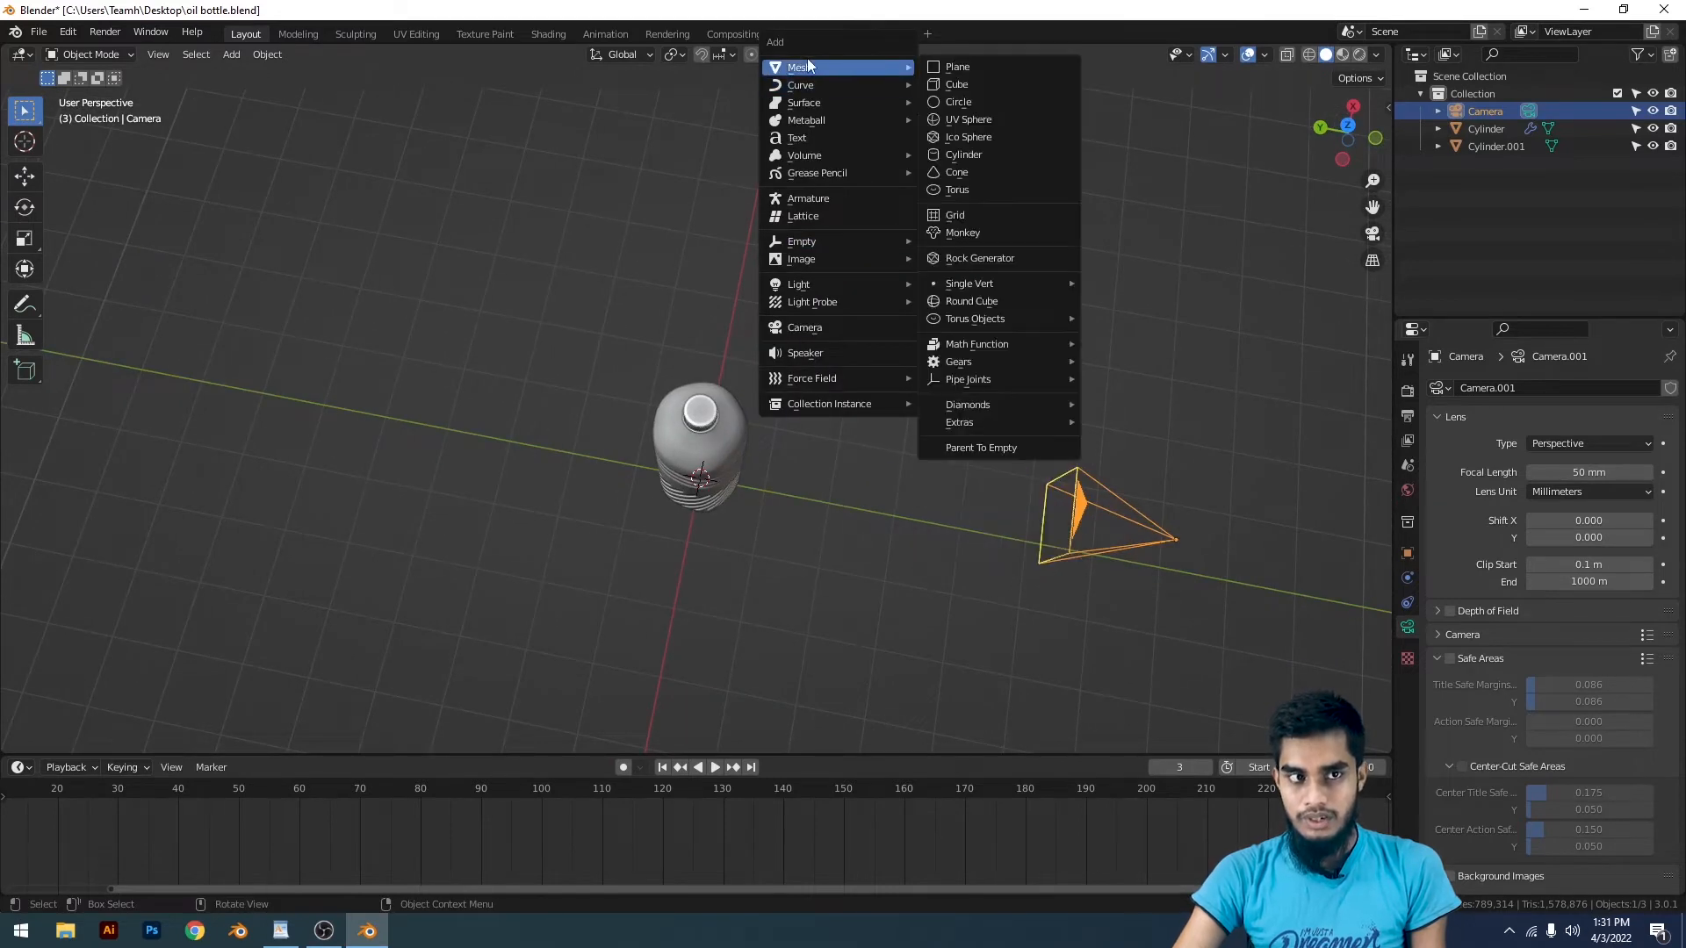
pyautogui.click(957, 66)
pyautogui.press('s')
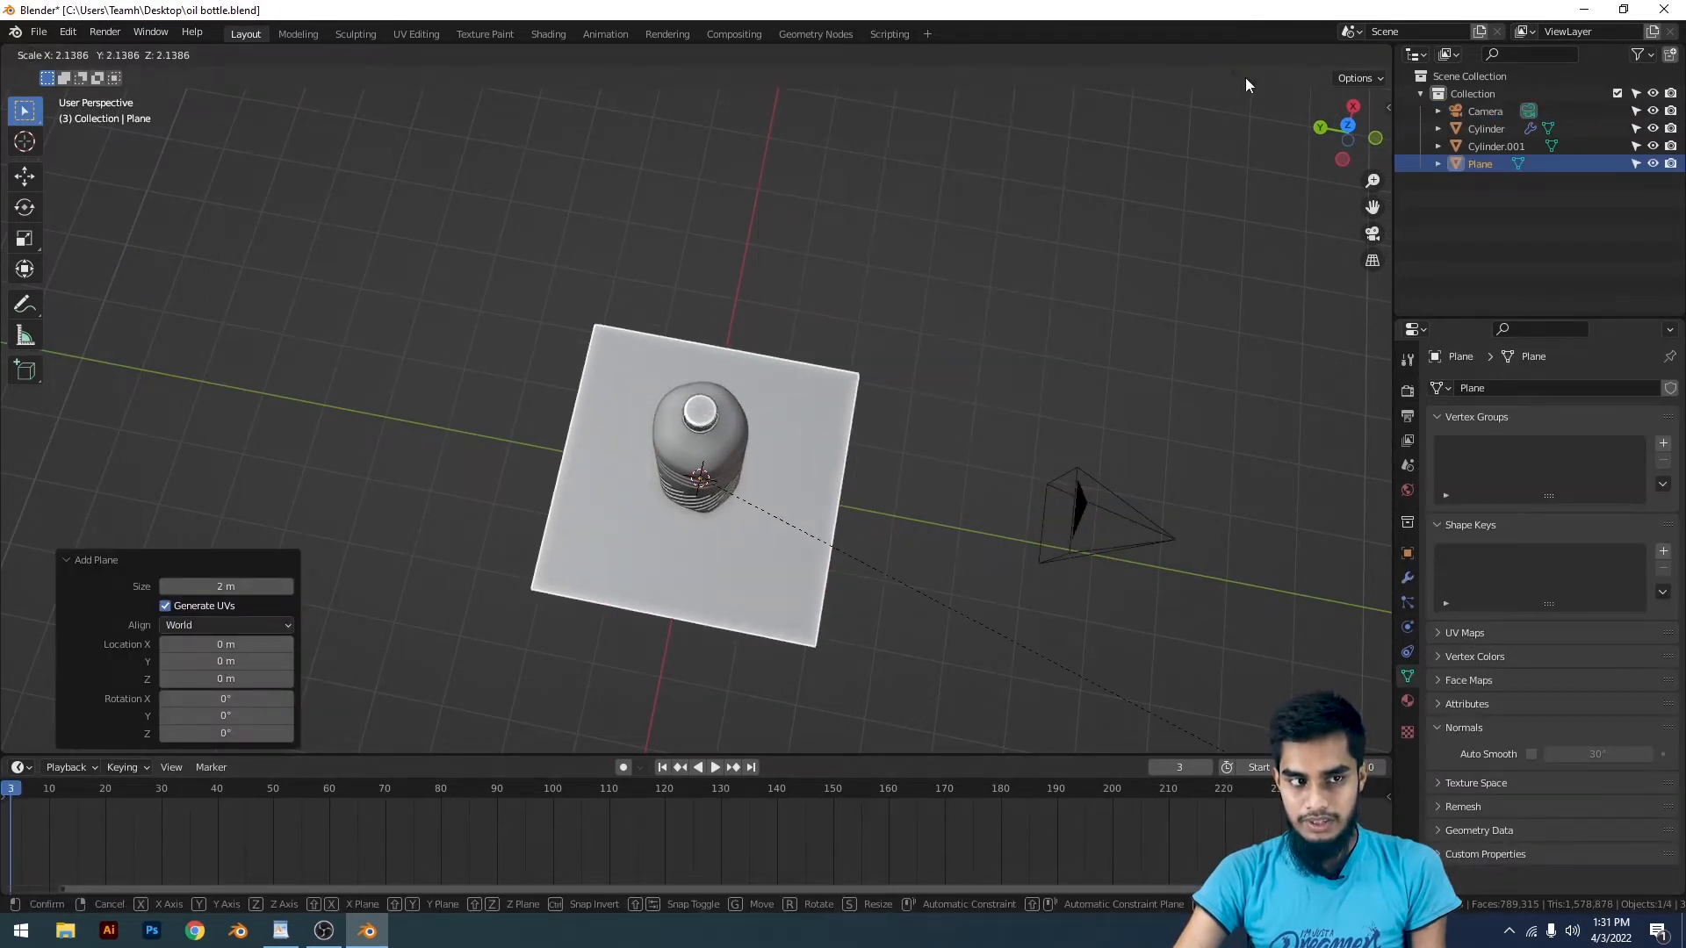
pyautogui.click(1065, 389)
# Step: Select the bottle body and its cap and rotate them 90° about the global X axis to lay them down
pyautogui.moveTo(1065, 393); pyautogui.dragTo(737, 429, button='middle')
pyautogui.click(688, 437)
pyautogui.keyDown('shift'); pyautogui.click(687, 390); pyautogui.keyUp('shift')
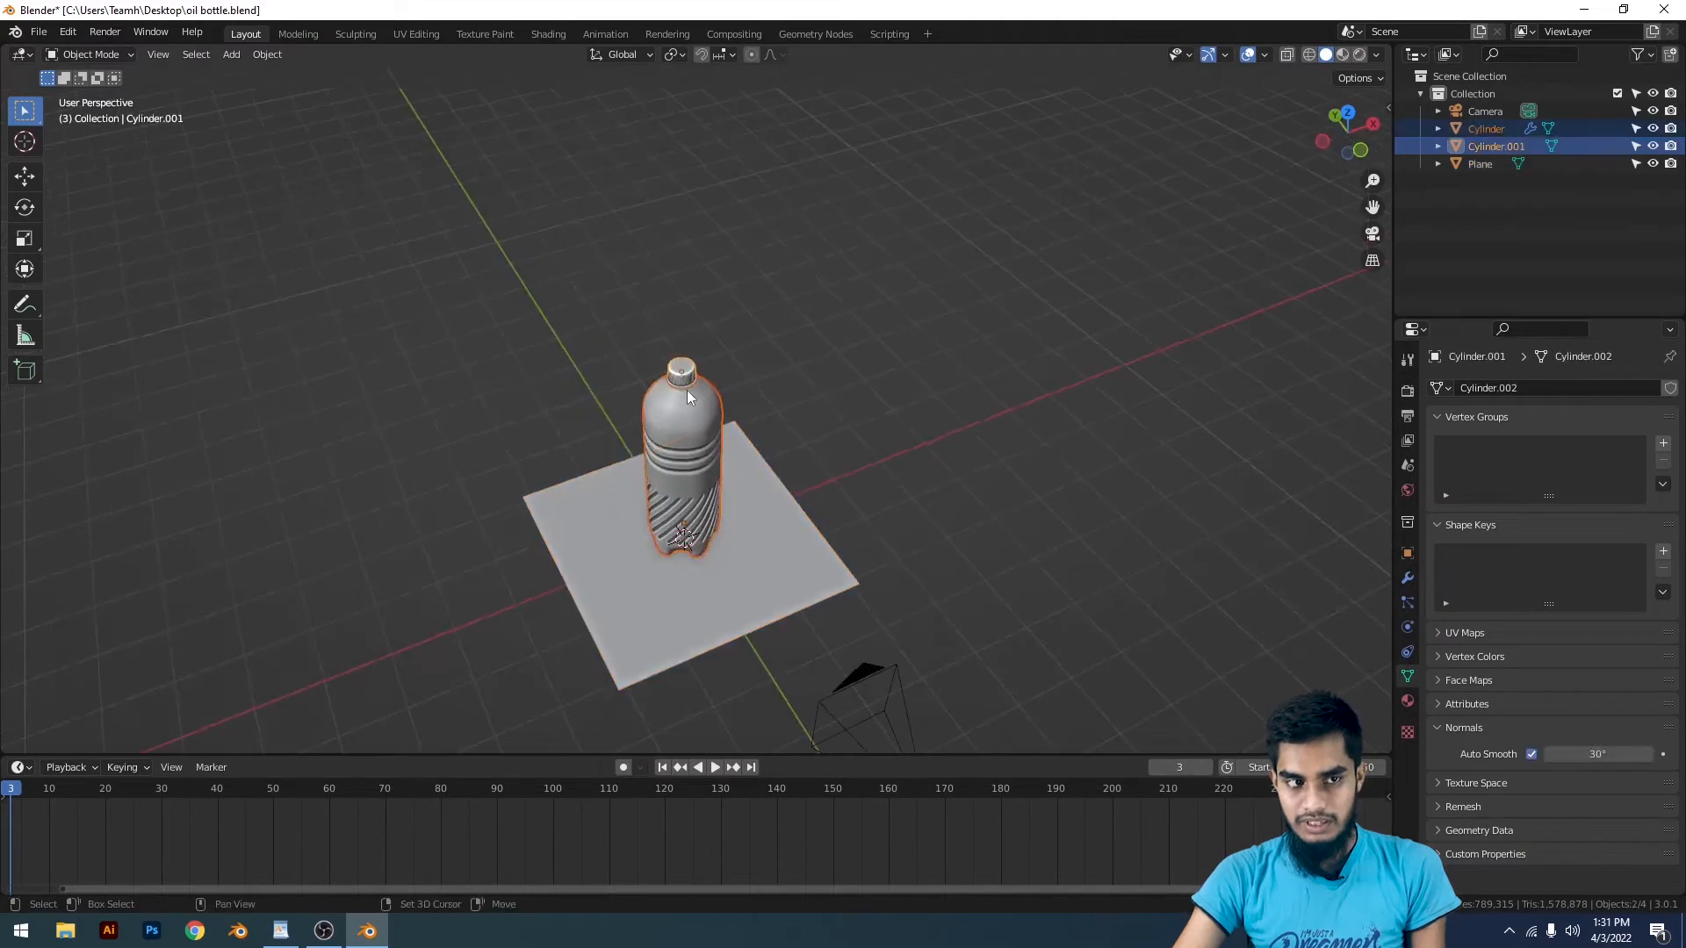
pyautogui.write('srx90')
pyautogui.press('Return')
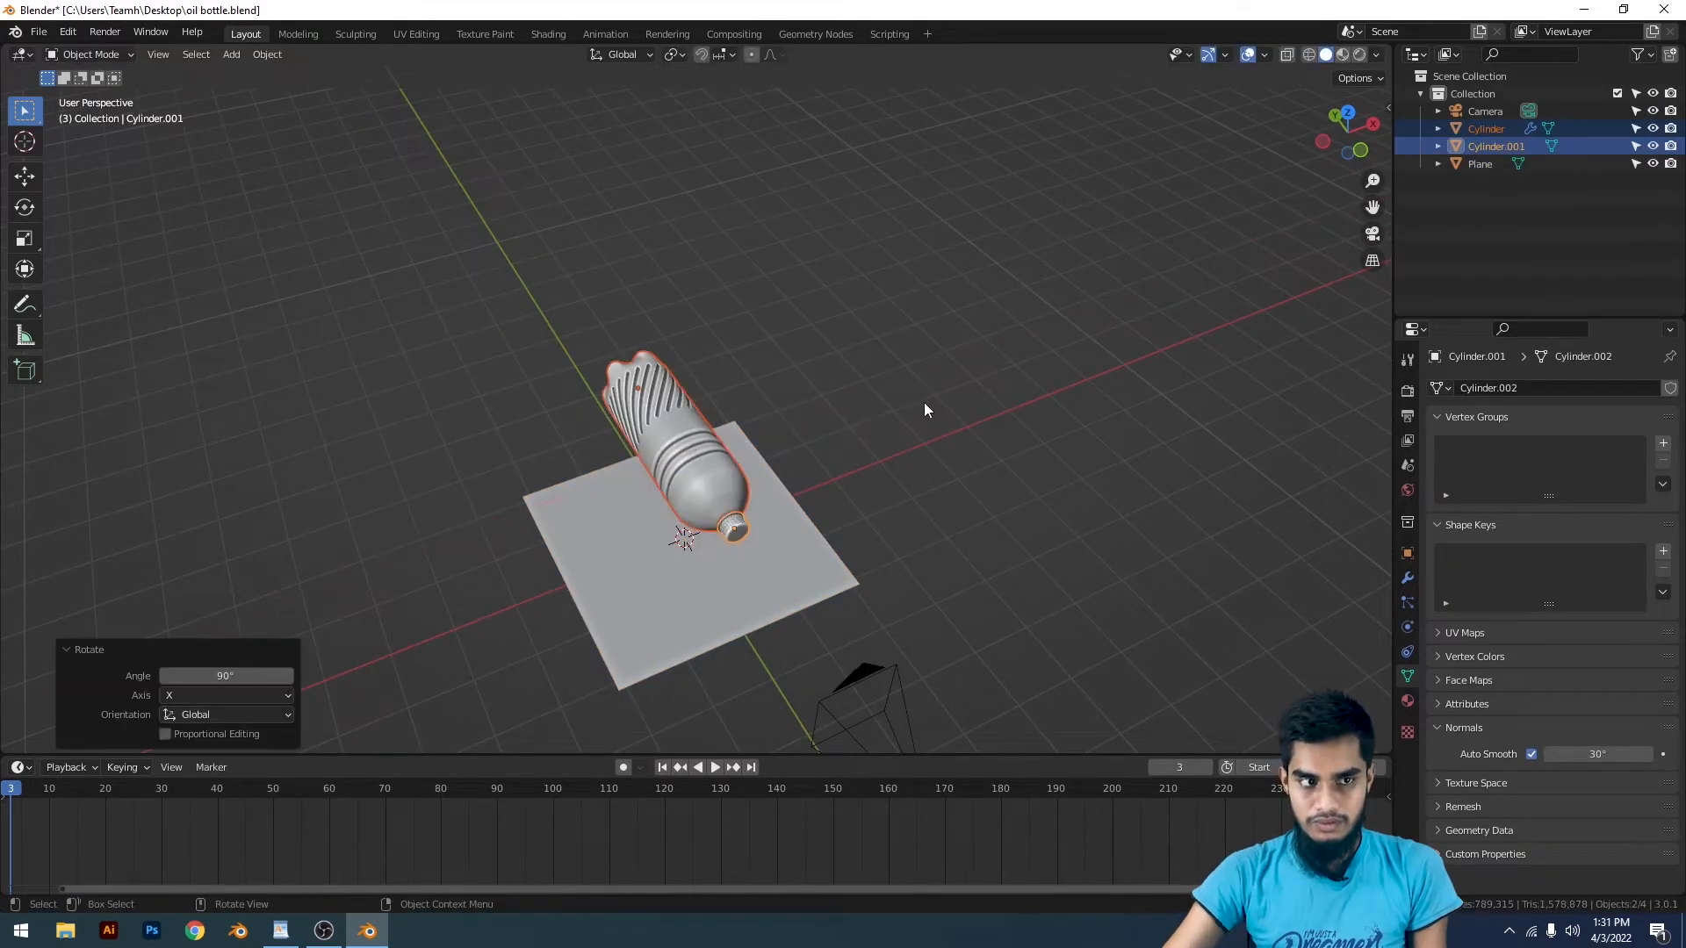
# Step: Move the bottle and cap over the plane and resize them to fit within it
pyautogui.press('s')
pyautogui.click(741, 422)
pyautogui.press('g')
pyautogui.click(752, 482)
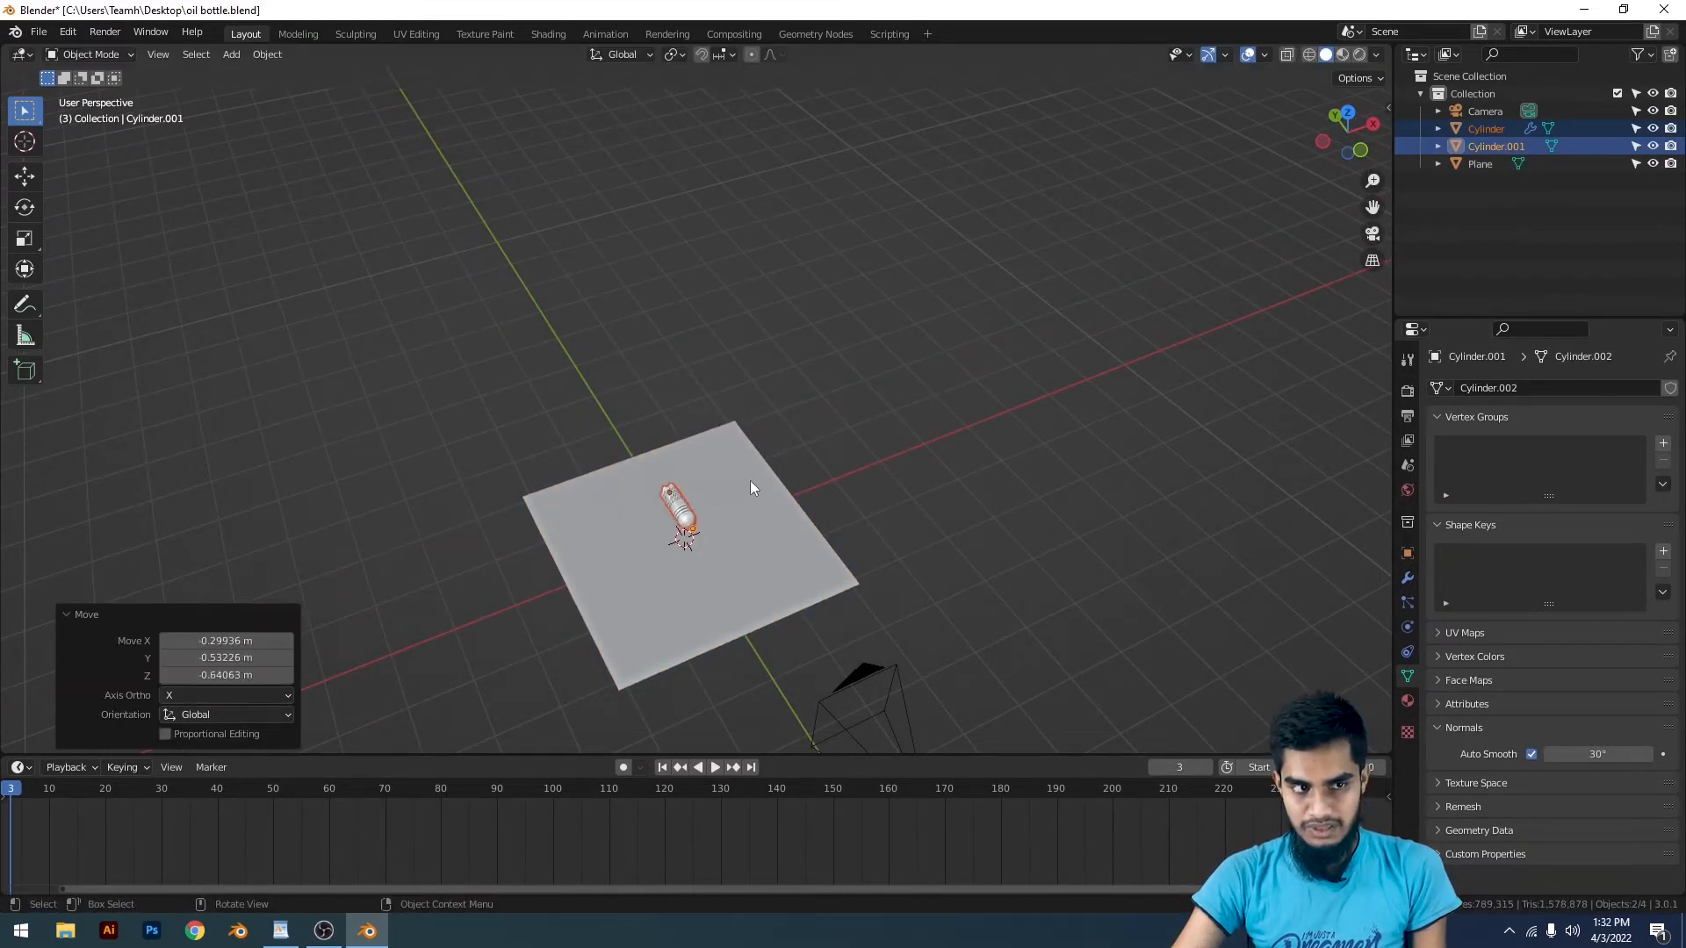
pyautogui.press('s')
pyautogui.click(812, 580)
# Step: Adjust the height of the bottle and cap along the Z axis so they lie on the plane, and deselect them
pyautogui.moveTo(813, 583); pyautogui.dragTo(1088, 474, button='middle')
pyautogui.scroll(5, 916, 491)
pyautogui.press('g')
pyautogui.press('z')
pyautogui.click(892, 557)
pyautogui.press('g')
pyautogui.press('z')
pyautogui.click(927, 346)
pyautogui.click(992, 306)
pyautogui.scroll(-4, 992, 306)
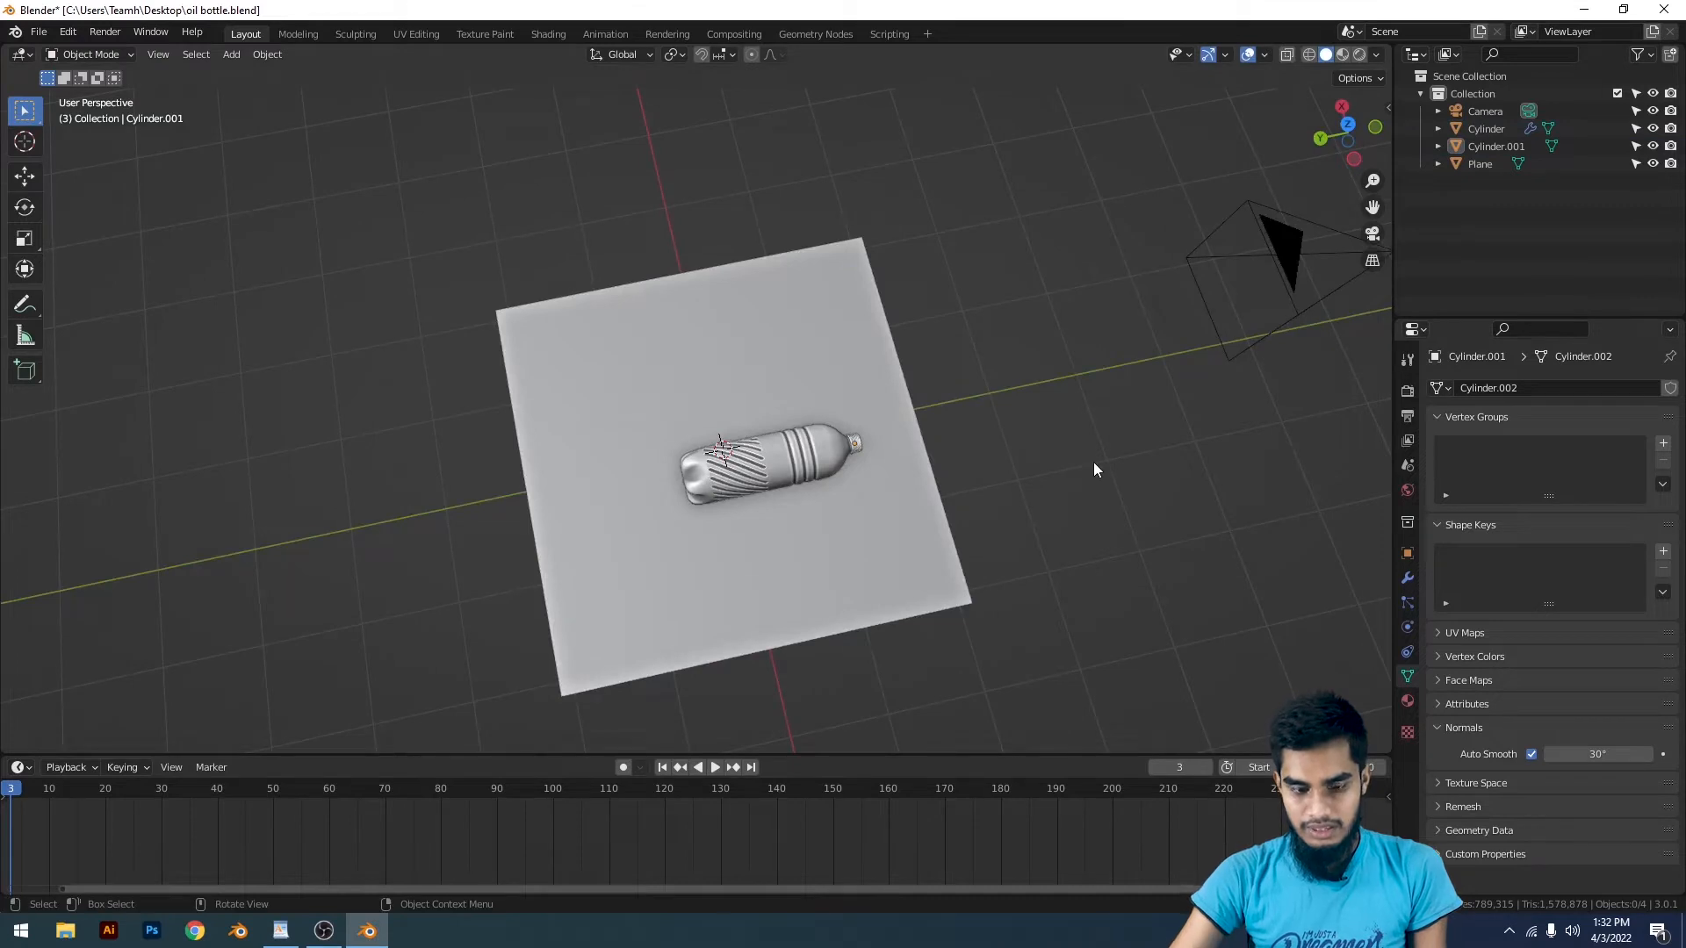
# Step: In the top orthographic view, reselect the bottle and cap and rotate them 180° about the global Z axis
pyautogui.press('KP_7')
pyautogui.scroll(4, 725, 377)
pyautogui.scroll(-4, 728, 360)
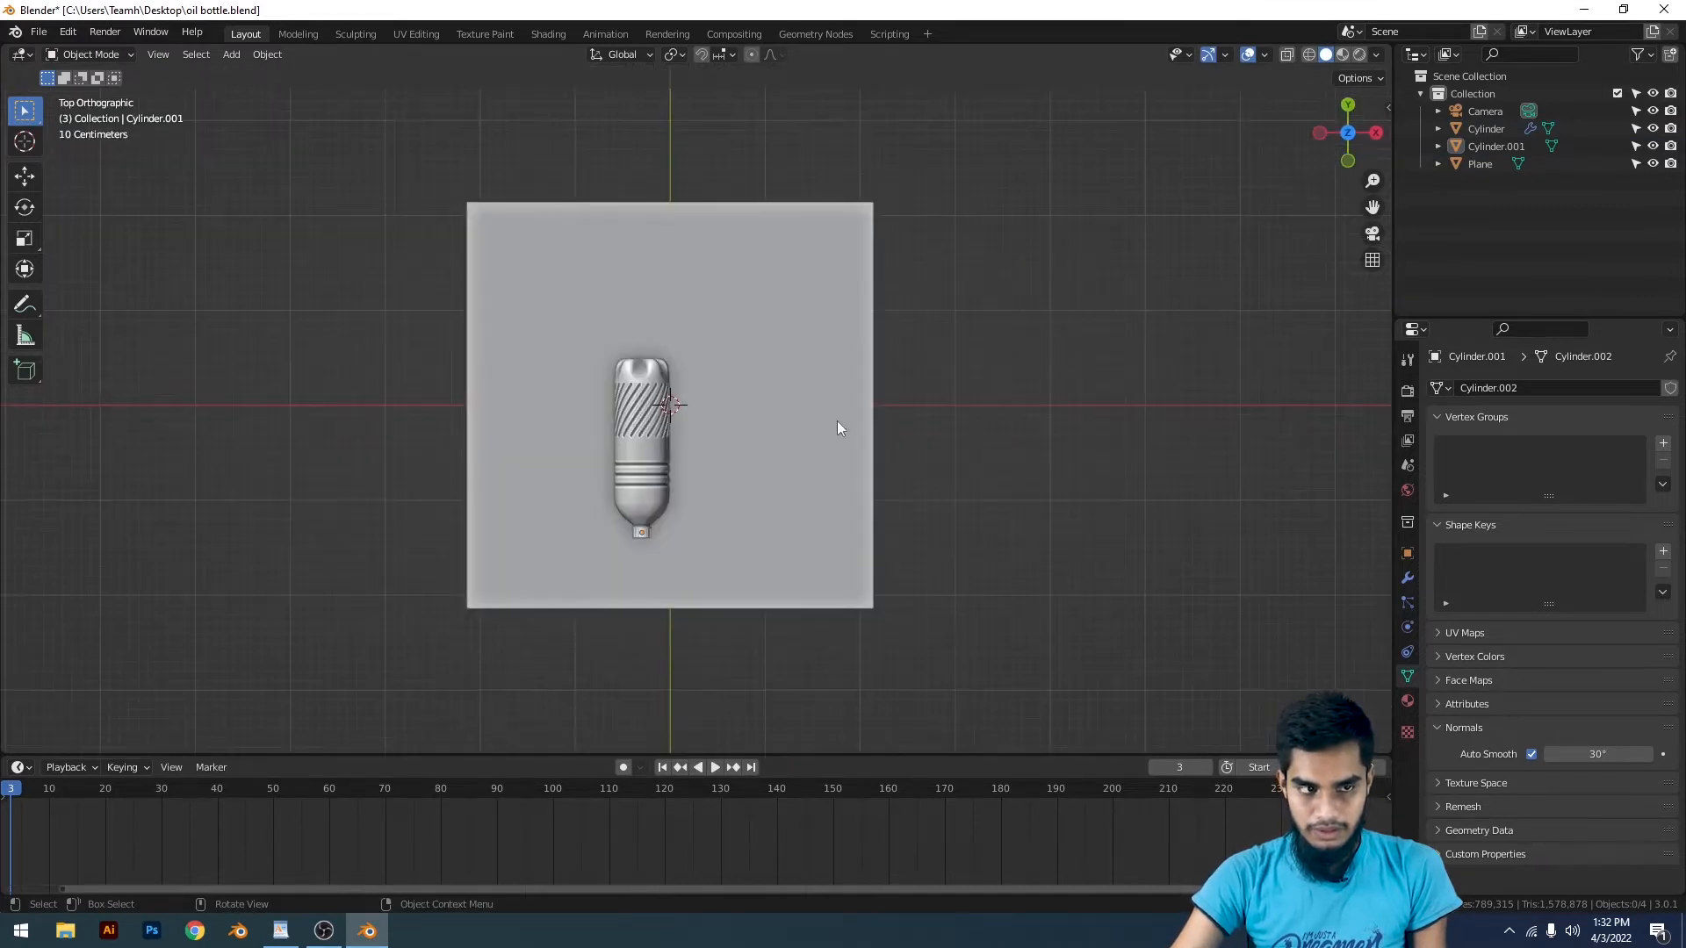
pyautogui.hotkey('ctrl', 'z')
pyautogui.write('rz')
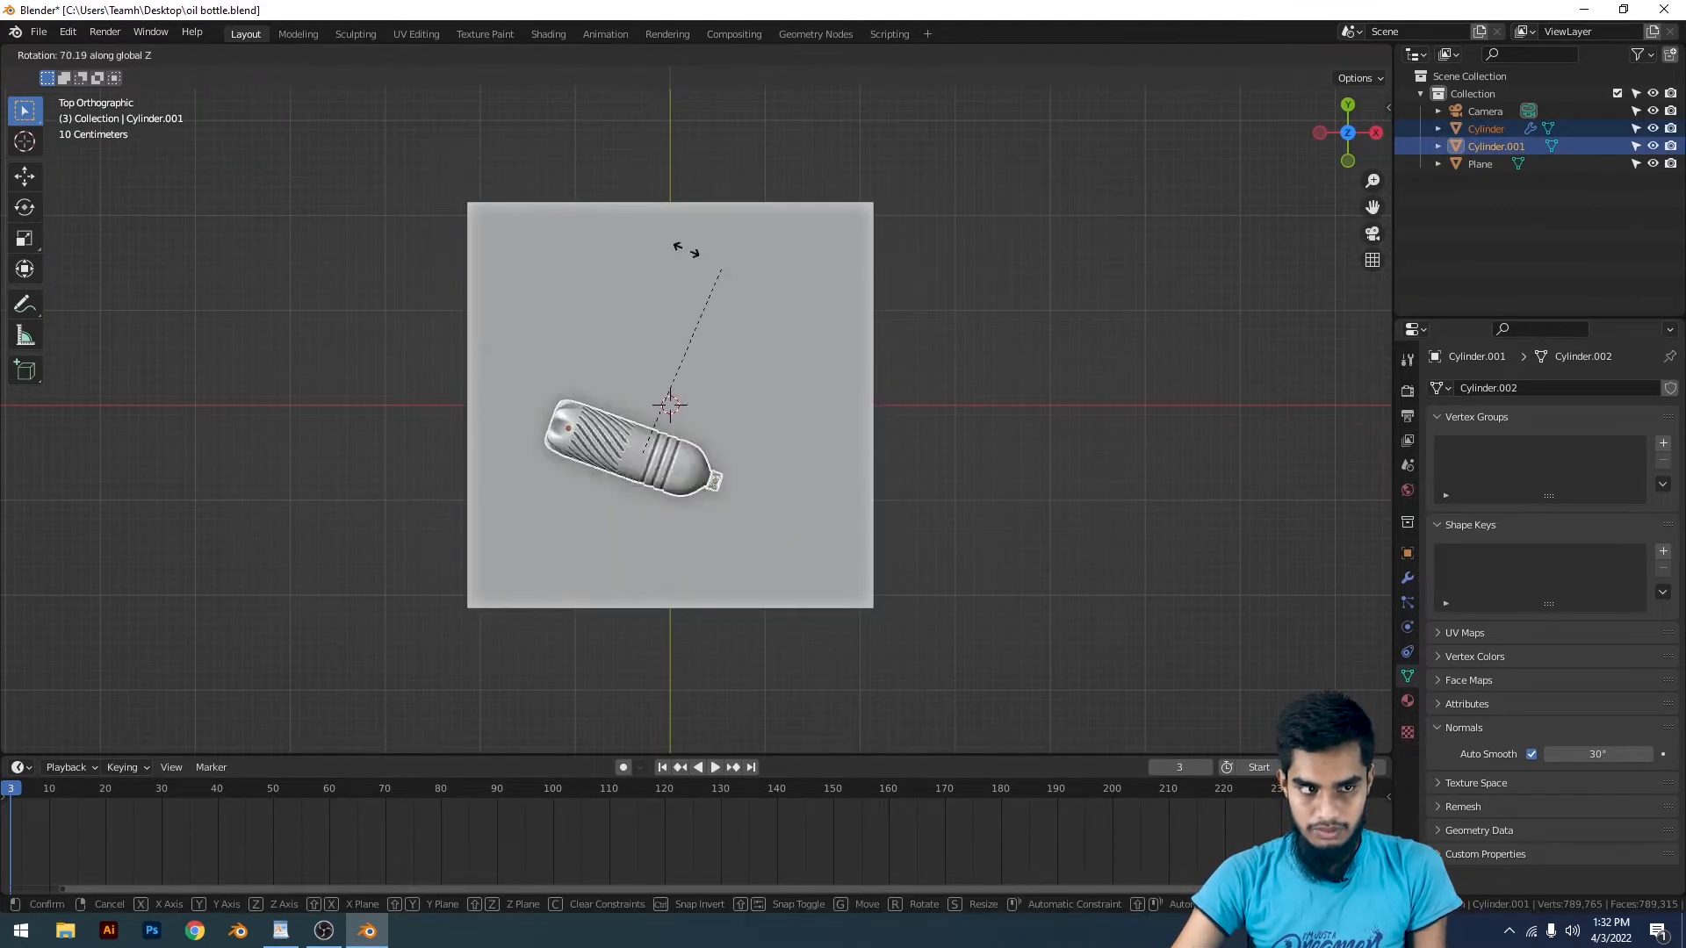
pyautogui.write('180')
pyautogui.press('Return')
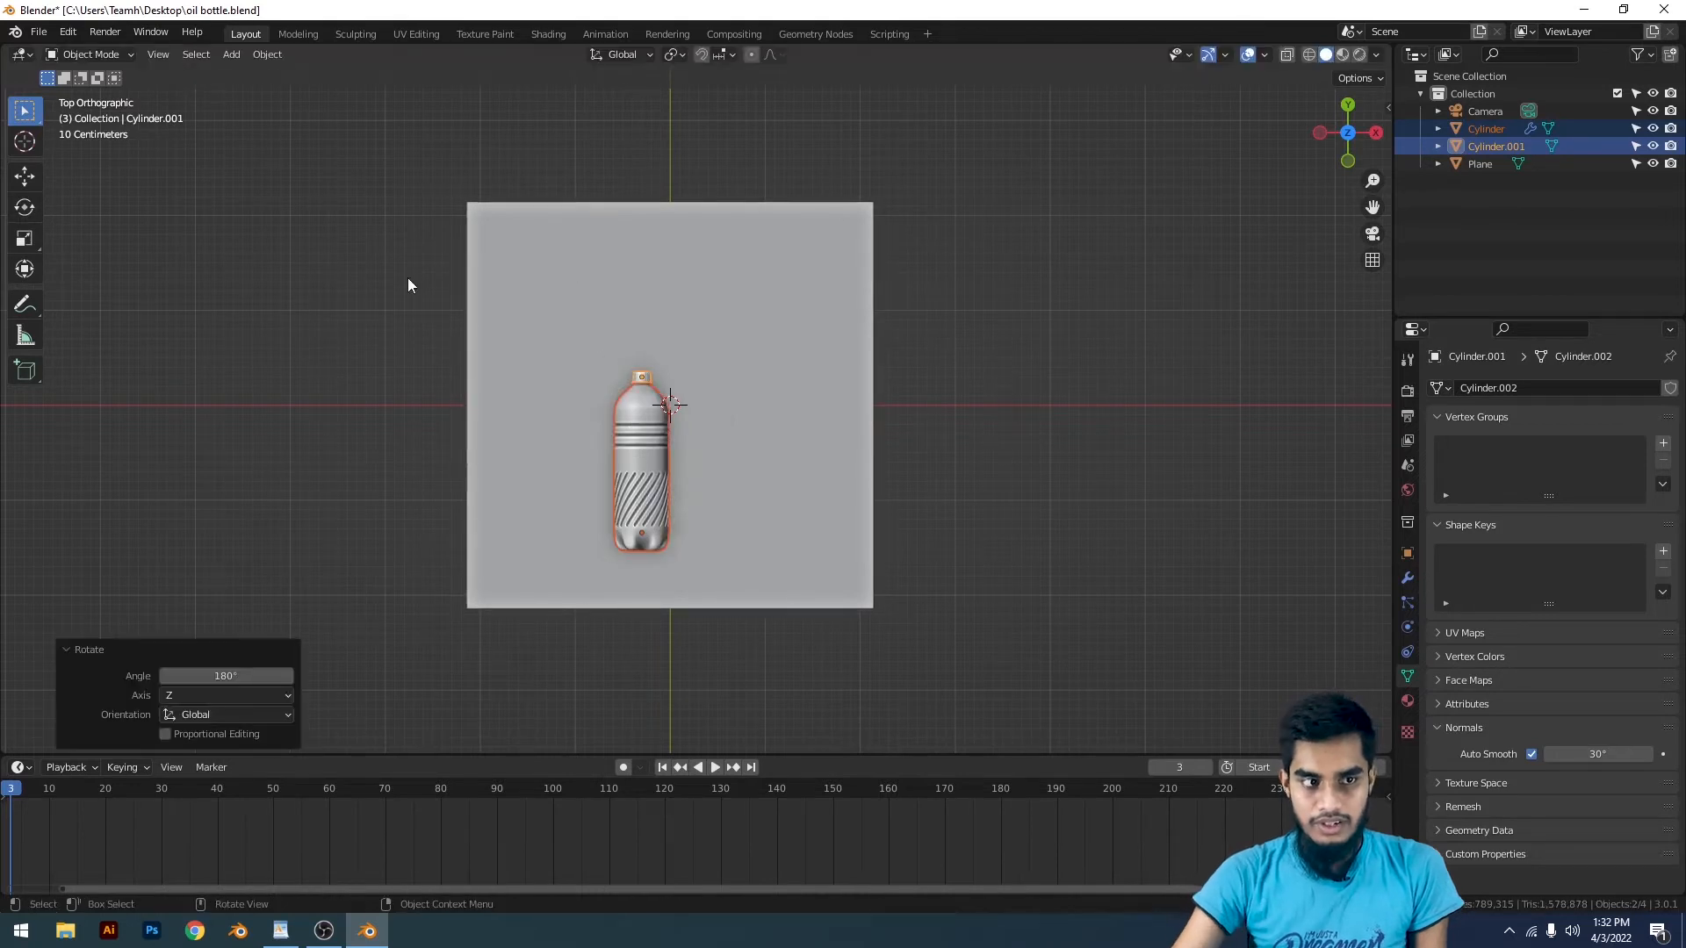
# Step: Move the bottle and cap about 0.26 m in X and 0.62 m in Y to the plane's centre, and deselect them
pyautogui.press('g')
pyautogui.click(655, 271)
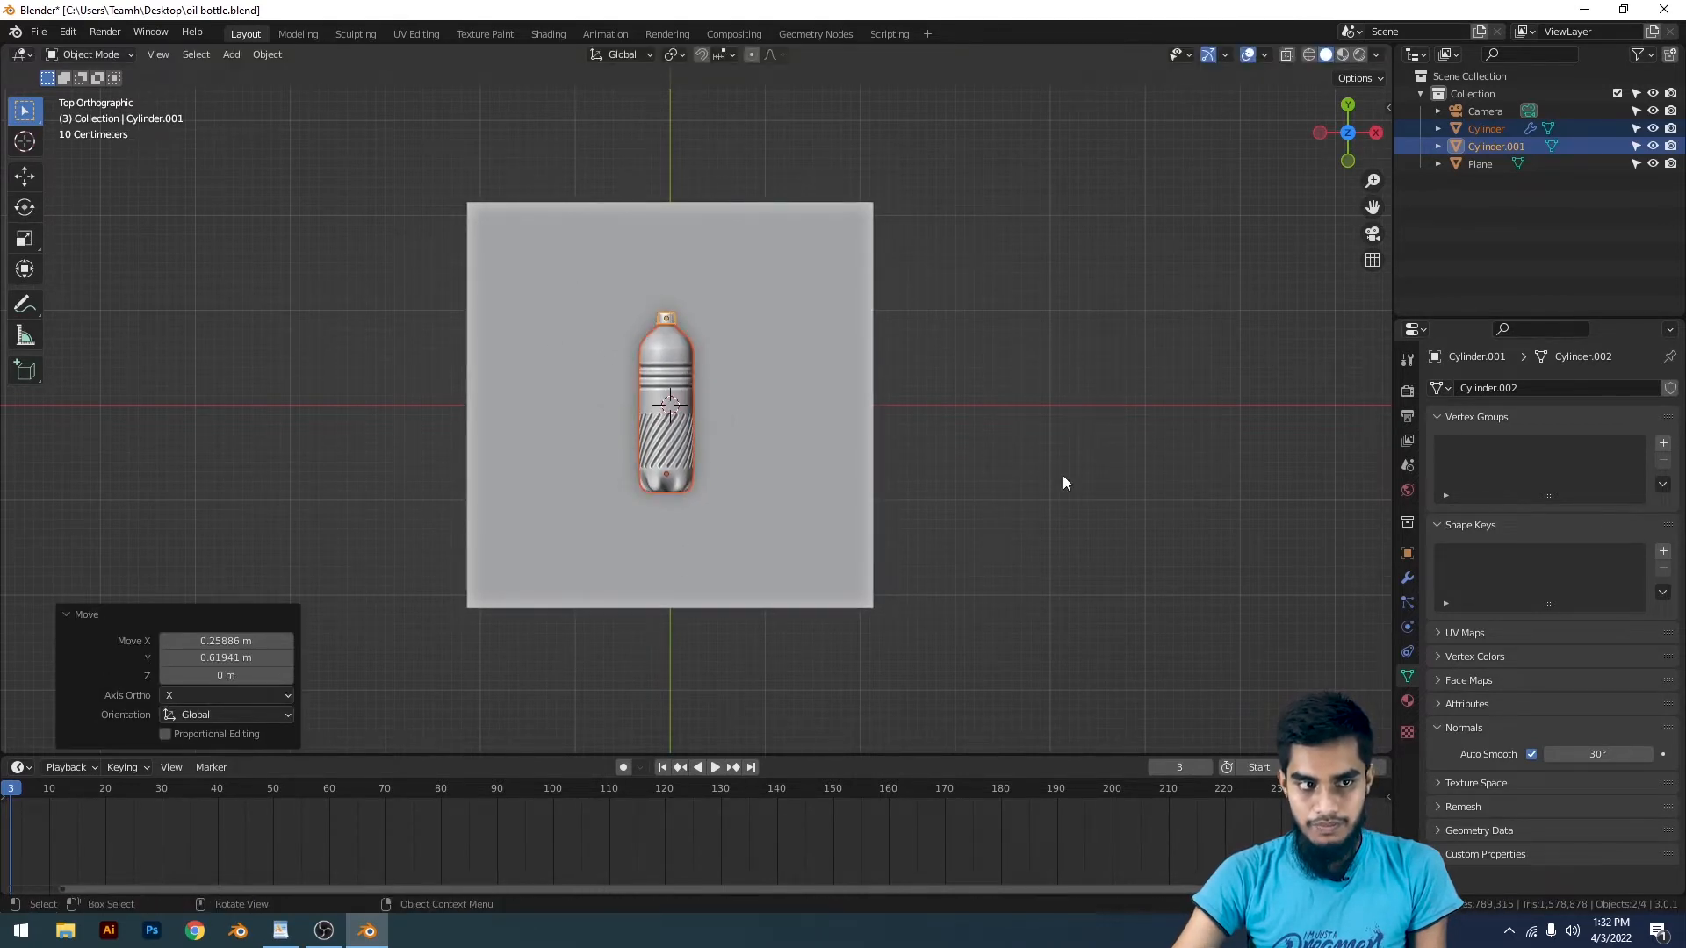
pyautogui.click(1062, 483)
# Step: Select the plane, scale it up into a much larger floor around the bottle, and deselect it
pyautogui.scroll(4, 764, 391)
pyautogui.moveTo(903, 423); pyautogui.dragTo(1041, 494, button='middle')
pyautogui.click(1042, 493)
pyautogui.scroll(-3, 1041, 494)
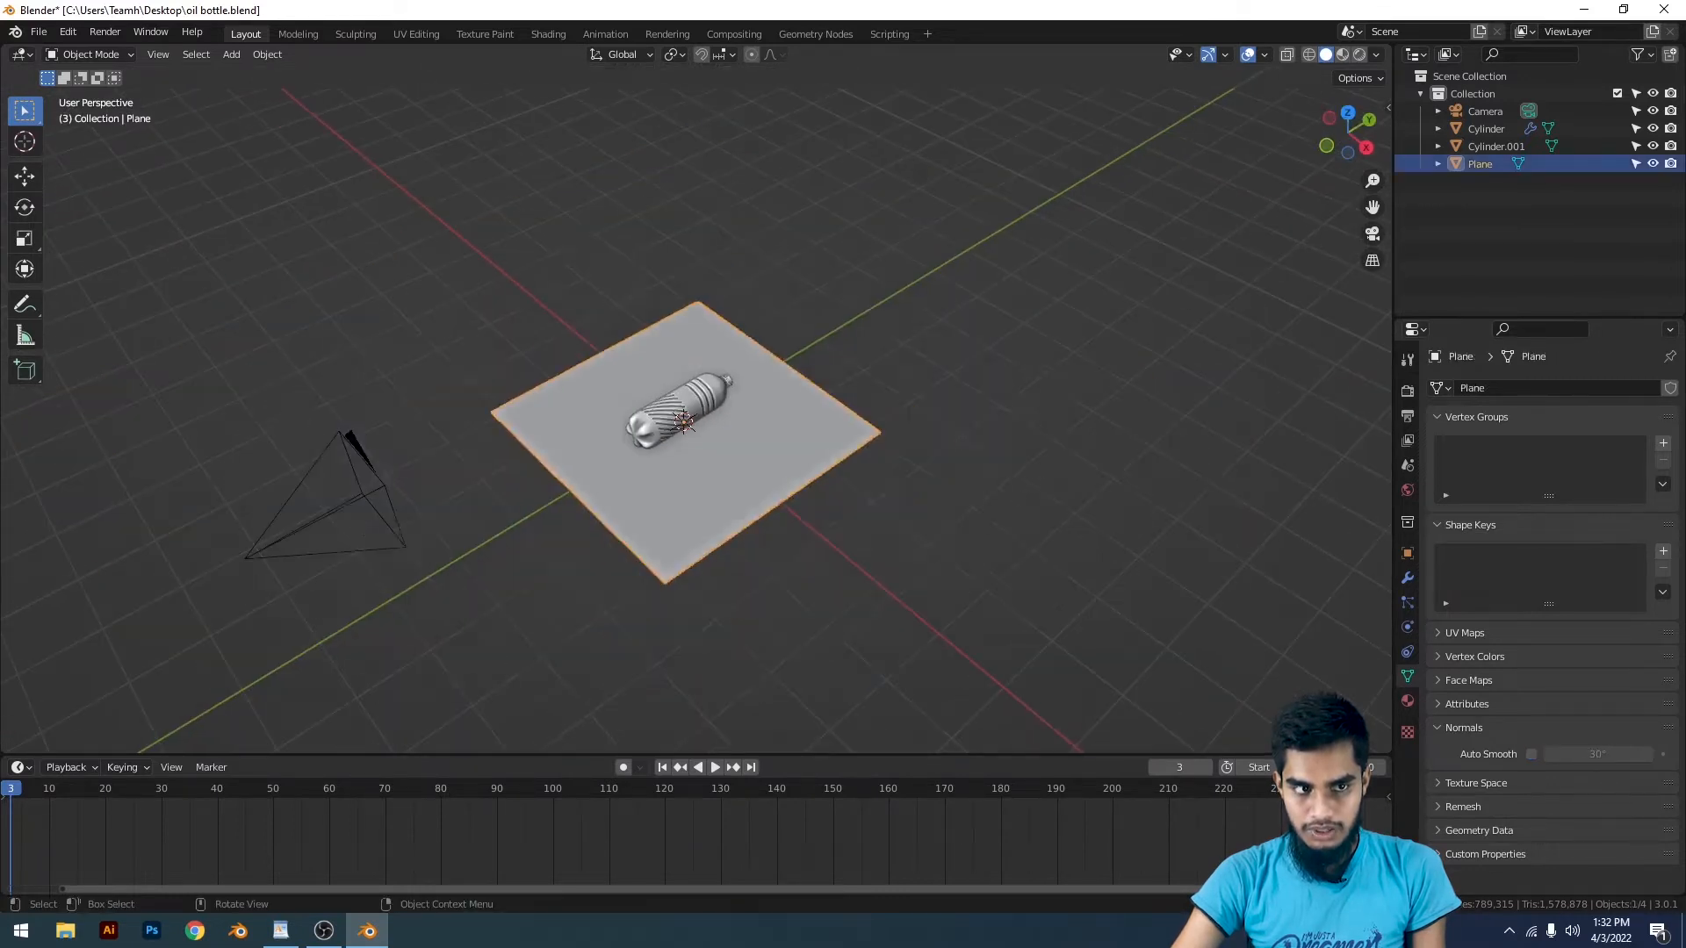
pyautogui.press('s')
pyautogui.click(1260, 482)
pyautogui.click(1025, 256)
pyautogui.scroll(6, 965, 325)
pyautogui.moveTo(877, 424); pyautogui.dragTo(879, 455, button='middle')
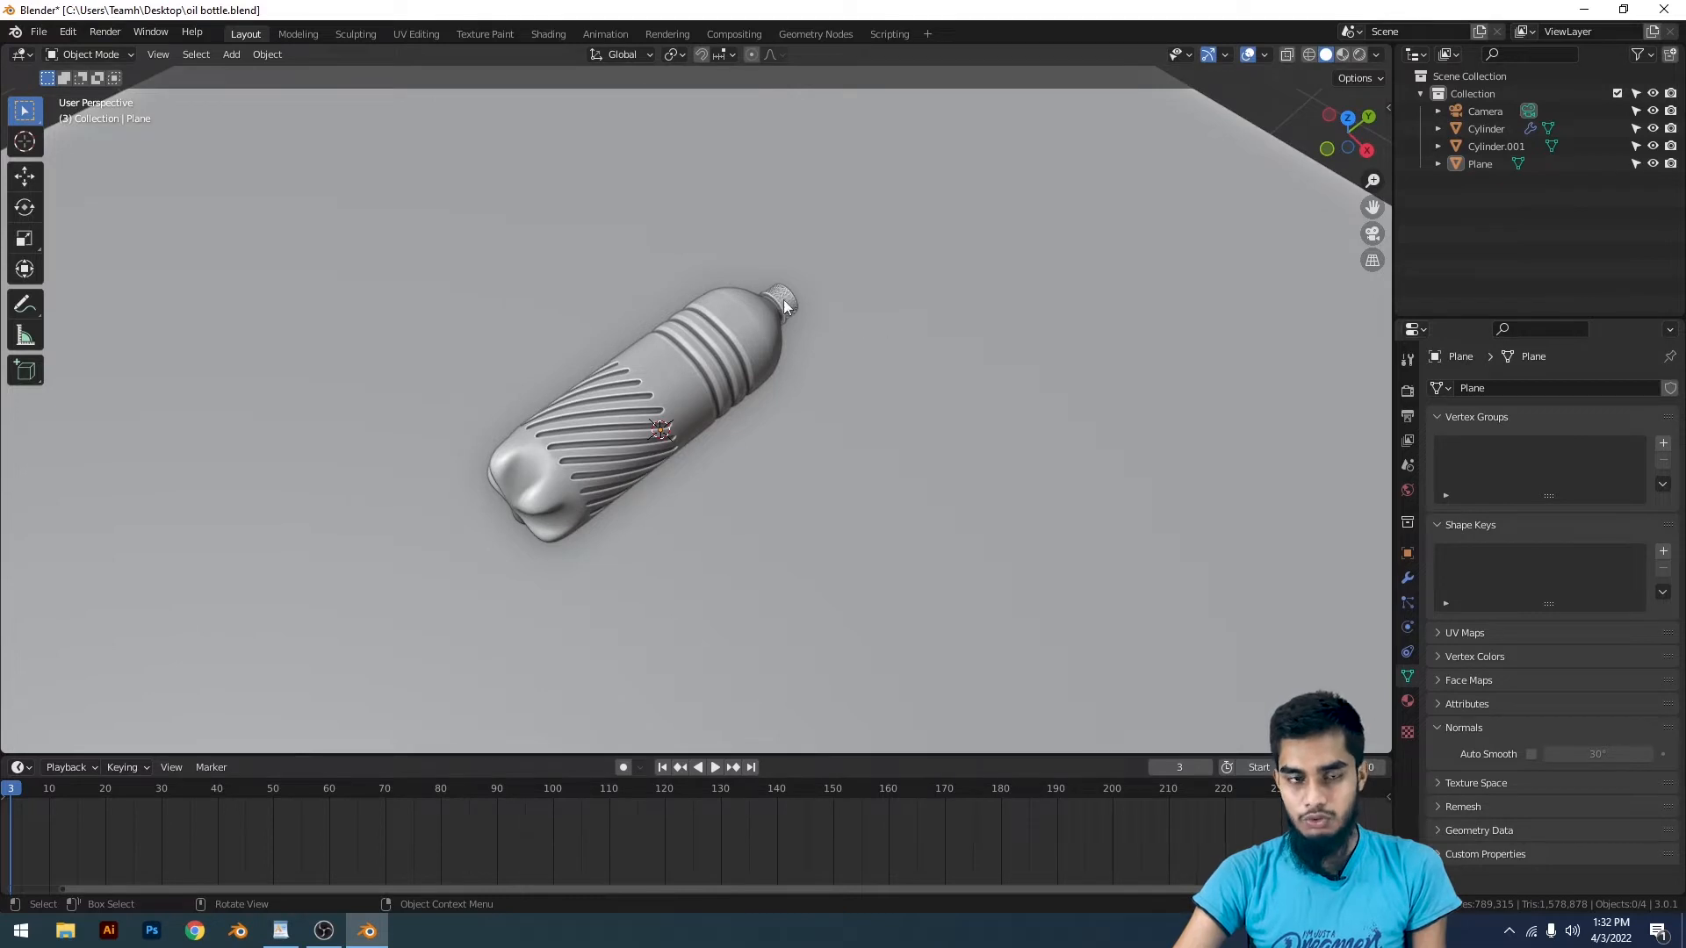
pyautogui.scroll(-6, 861, 307)
pyautogui.scroll(7, 913, 386)
pyautogui.keyDown('shift'); pyautogui.moveTo(816, 453); pyautogui.dragTo(858, 480, button='middle'); pyautogui.keyUp('shift')
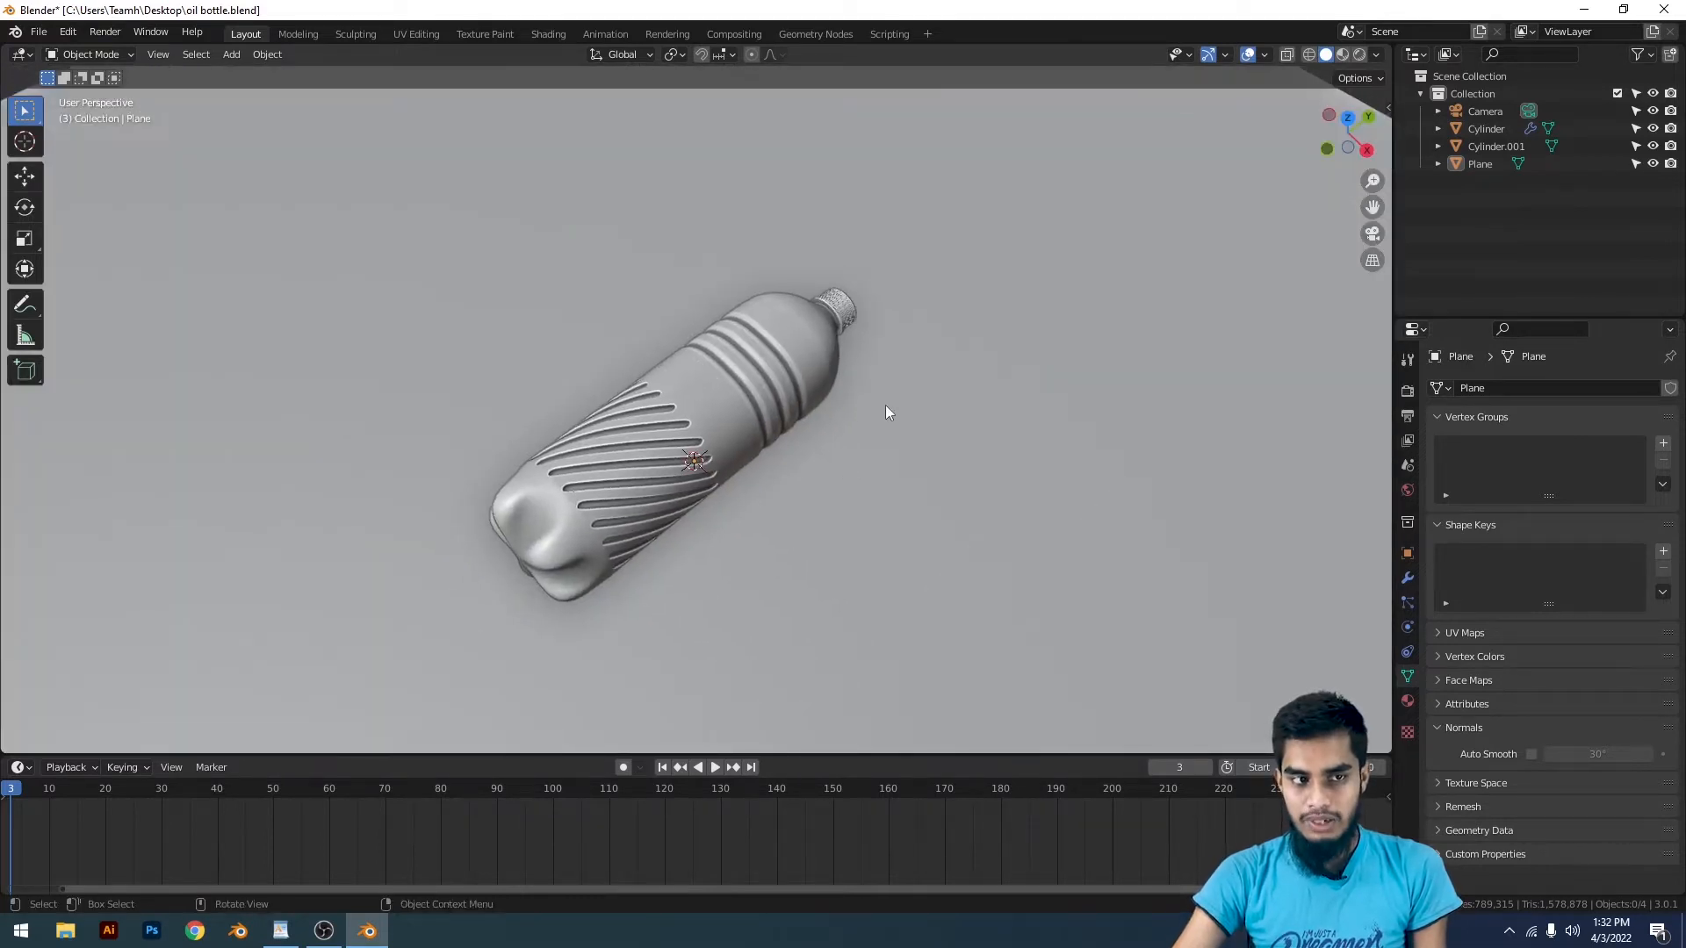
# Step: Align the camera to the current angled view of the bottle on the floor plane and check the framing
pyautogui.scroll(-6, 903, 350)
pyautogui.scroll(7, 693, 382)
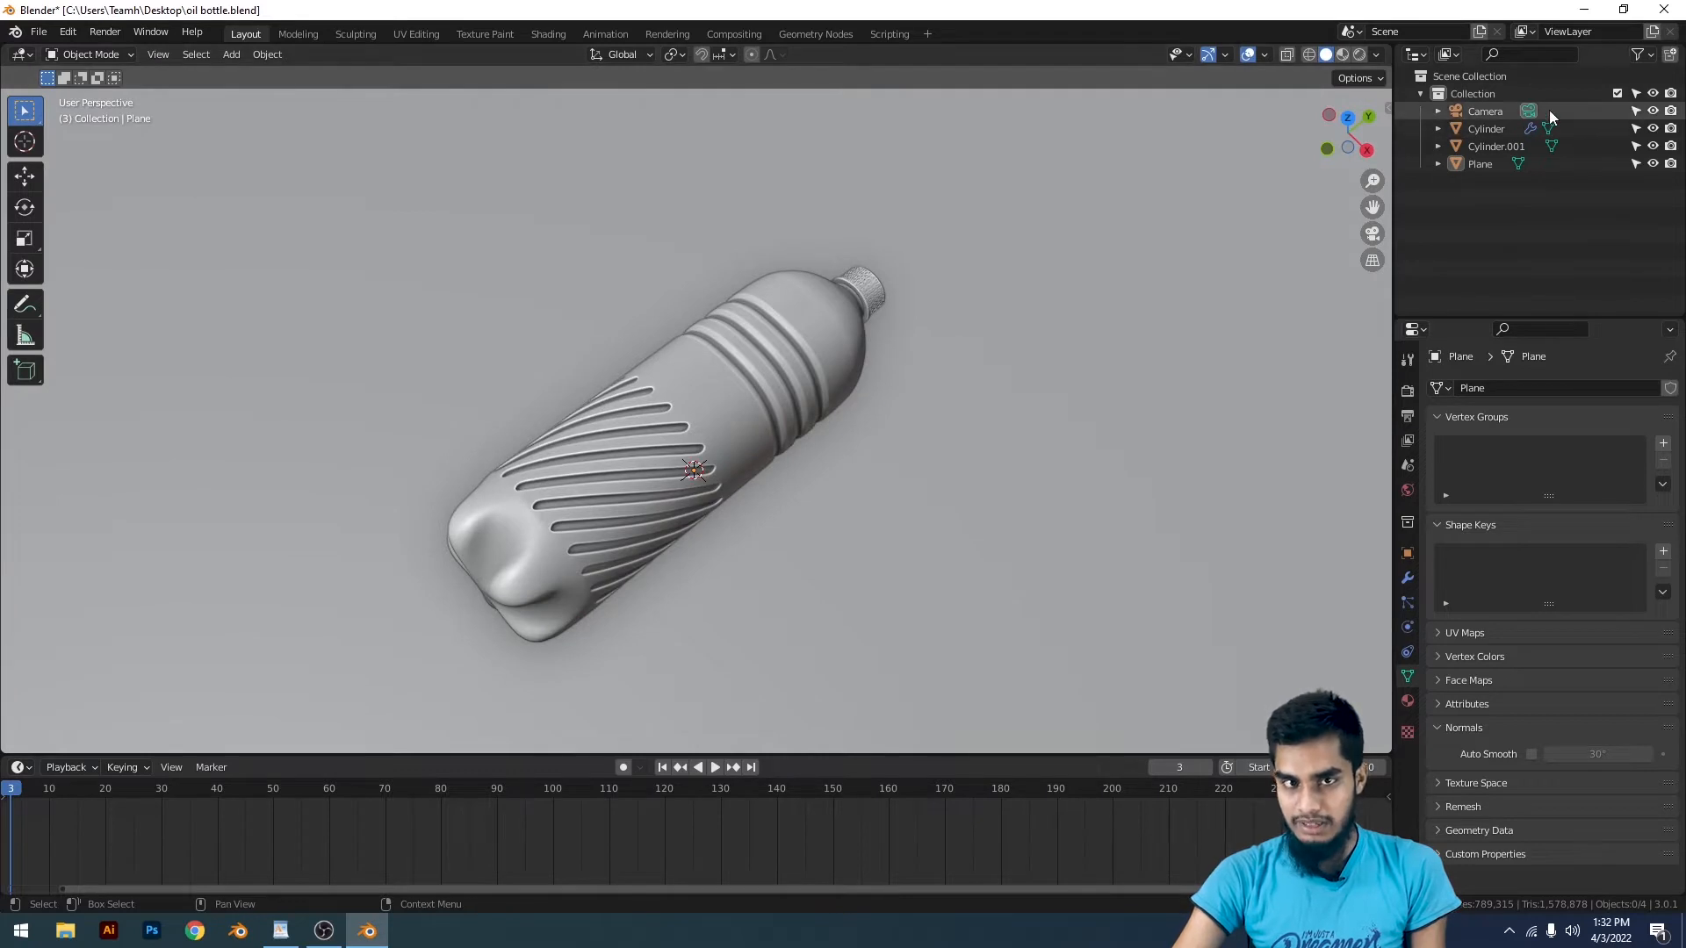
pyautogui.scroll(-6, 1054, 264)
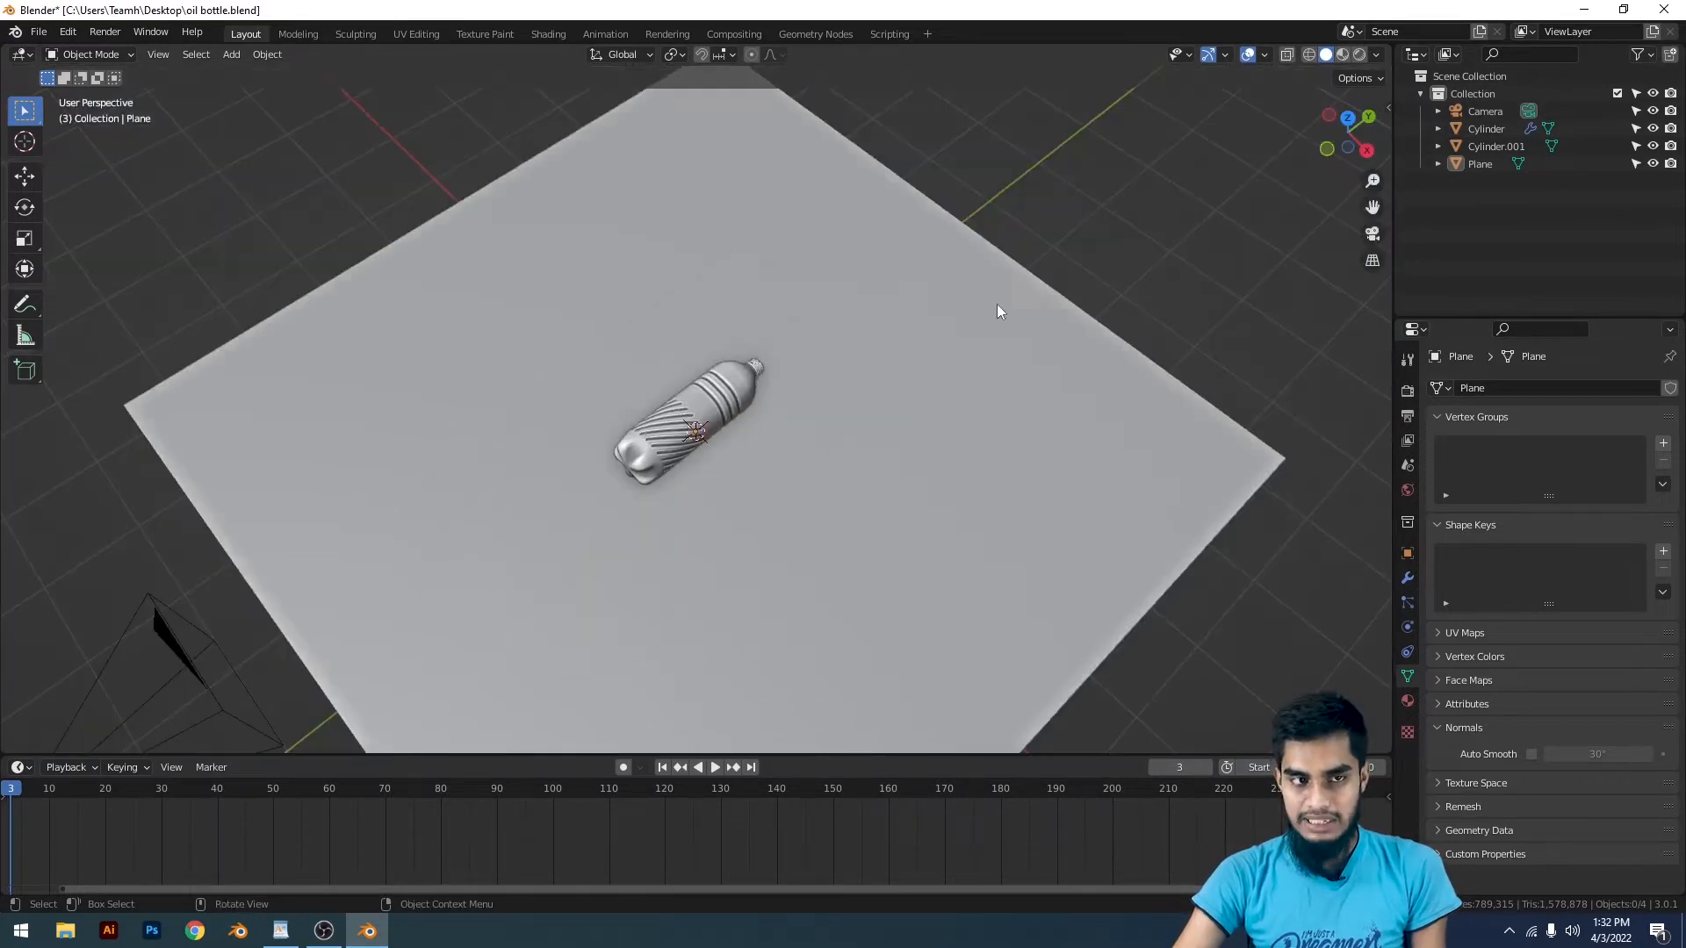
pyautogui.scroll(6, 983, 351)
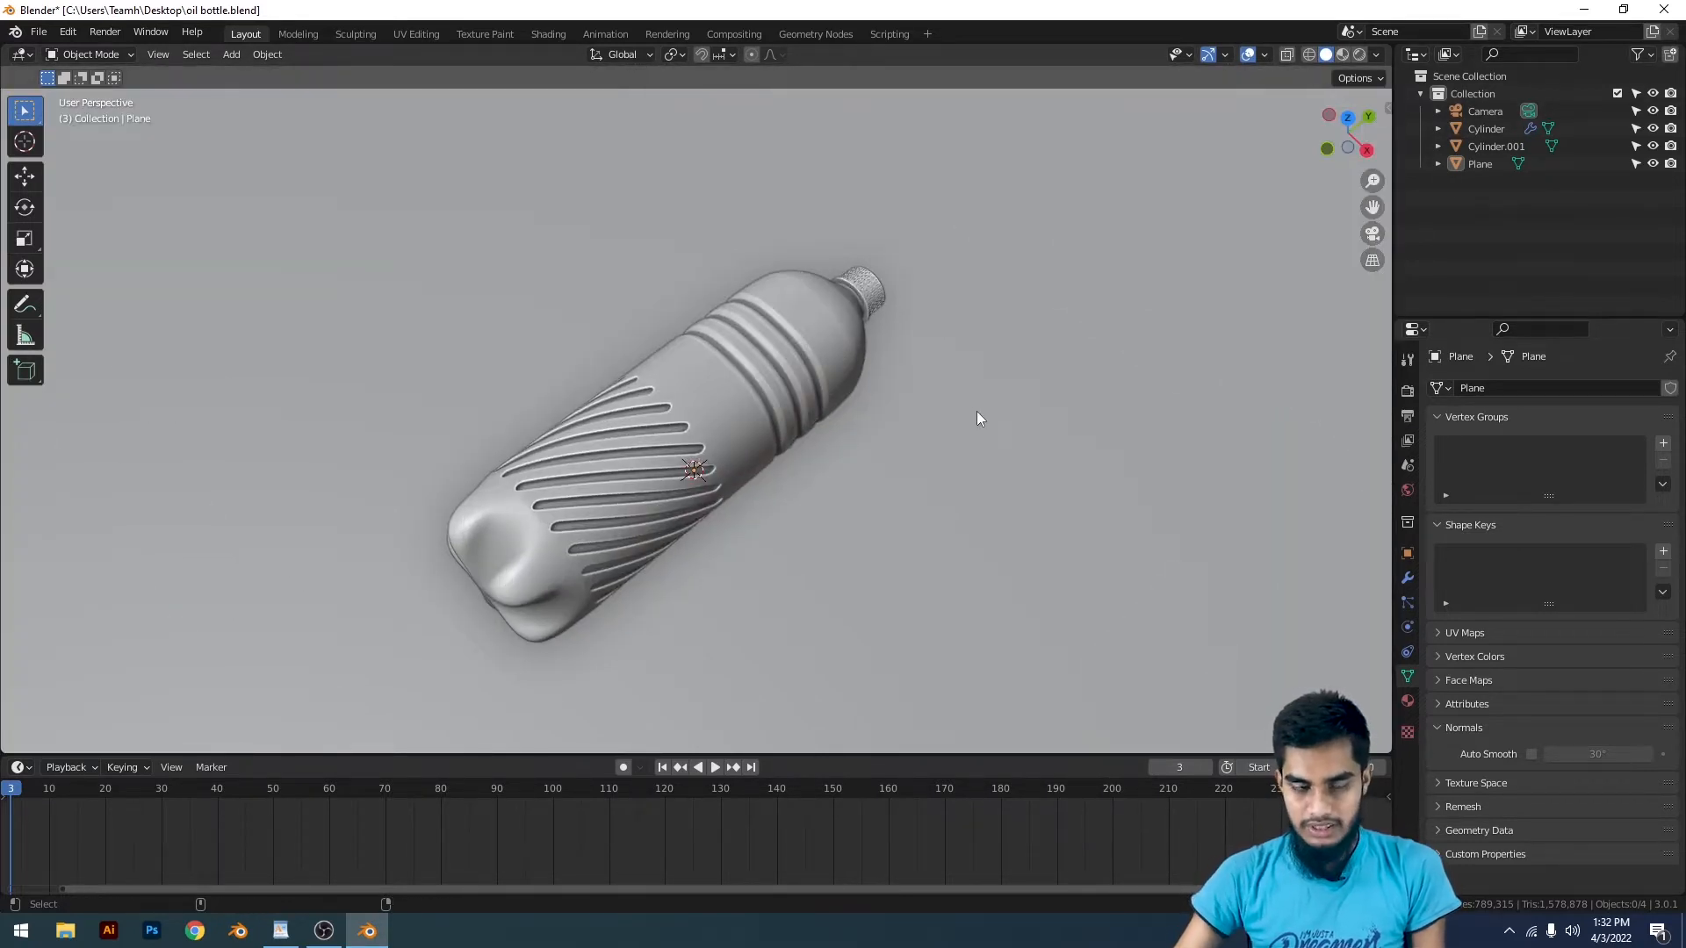
pyautogui.press('KP_0')
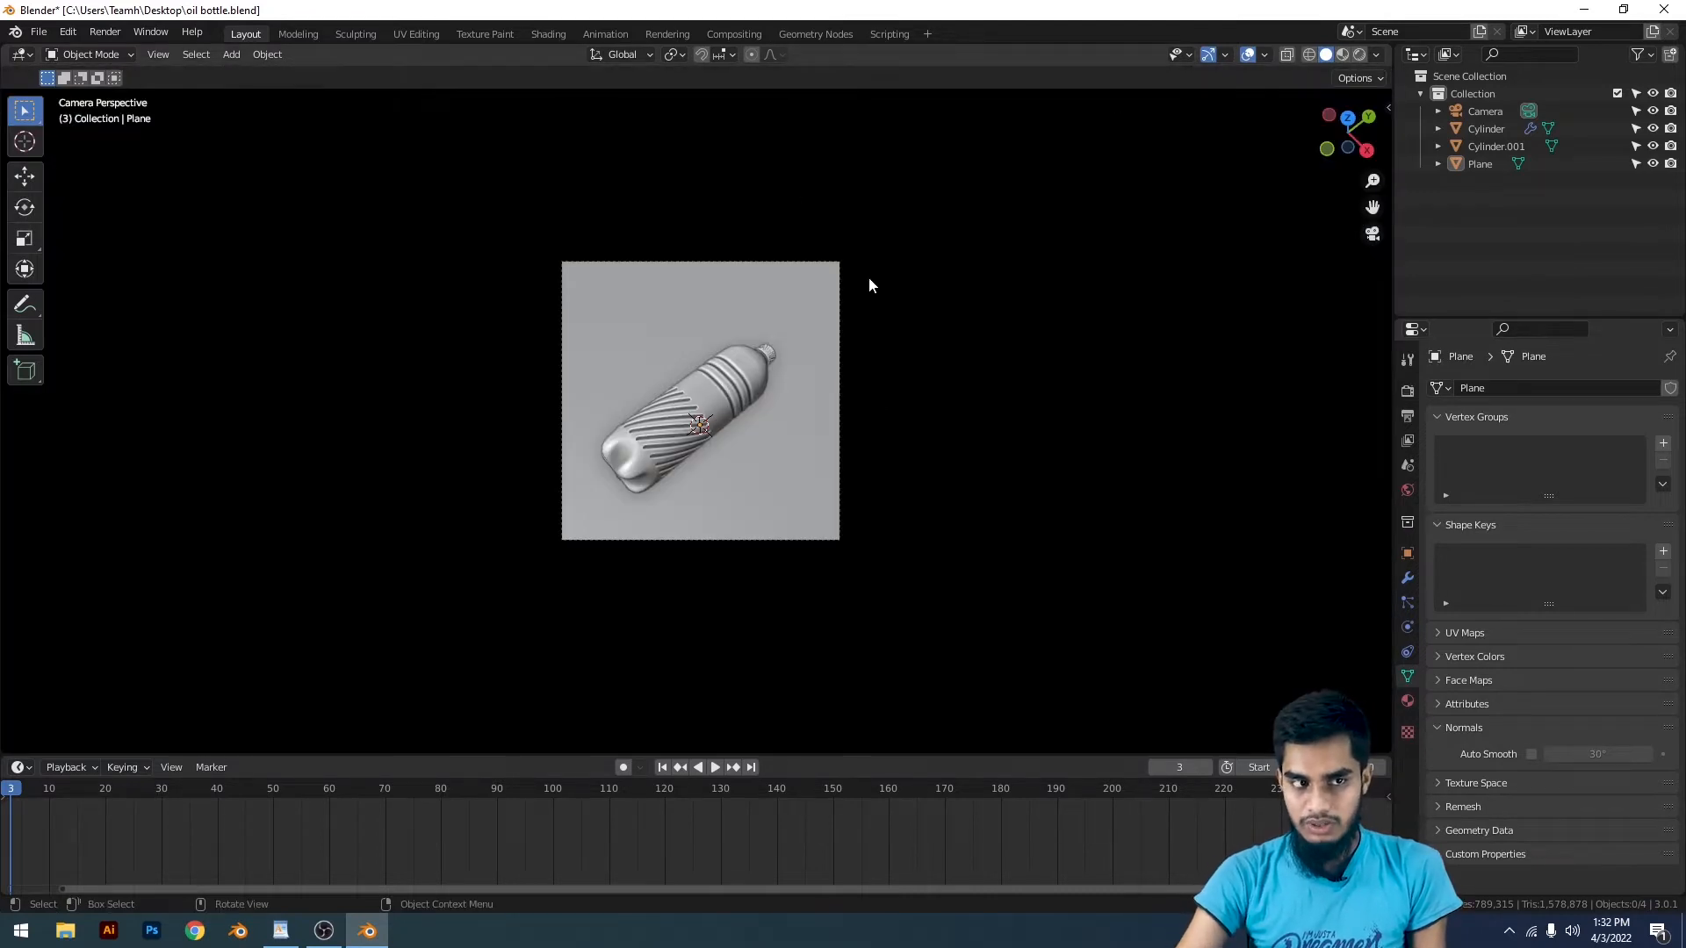
pyautogui.scroll(-2, 986, 444)
pyautogui.scroll(3, 920, 459)
pyautogui.scroll(-3, 878, 380)
pyautogui.scroll(5, 806, 518)
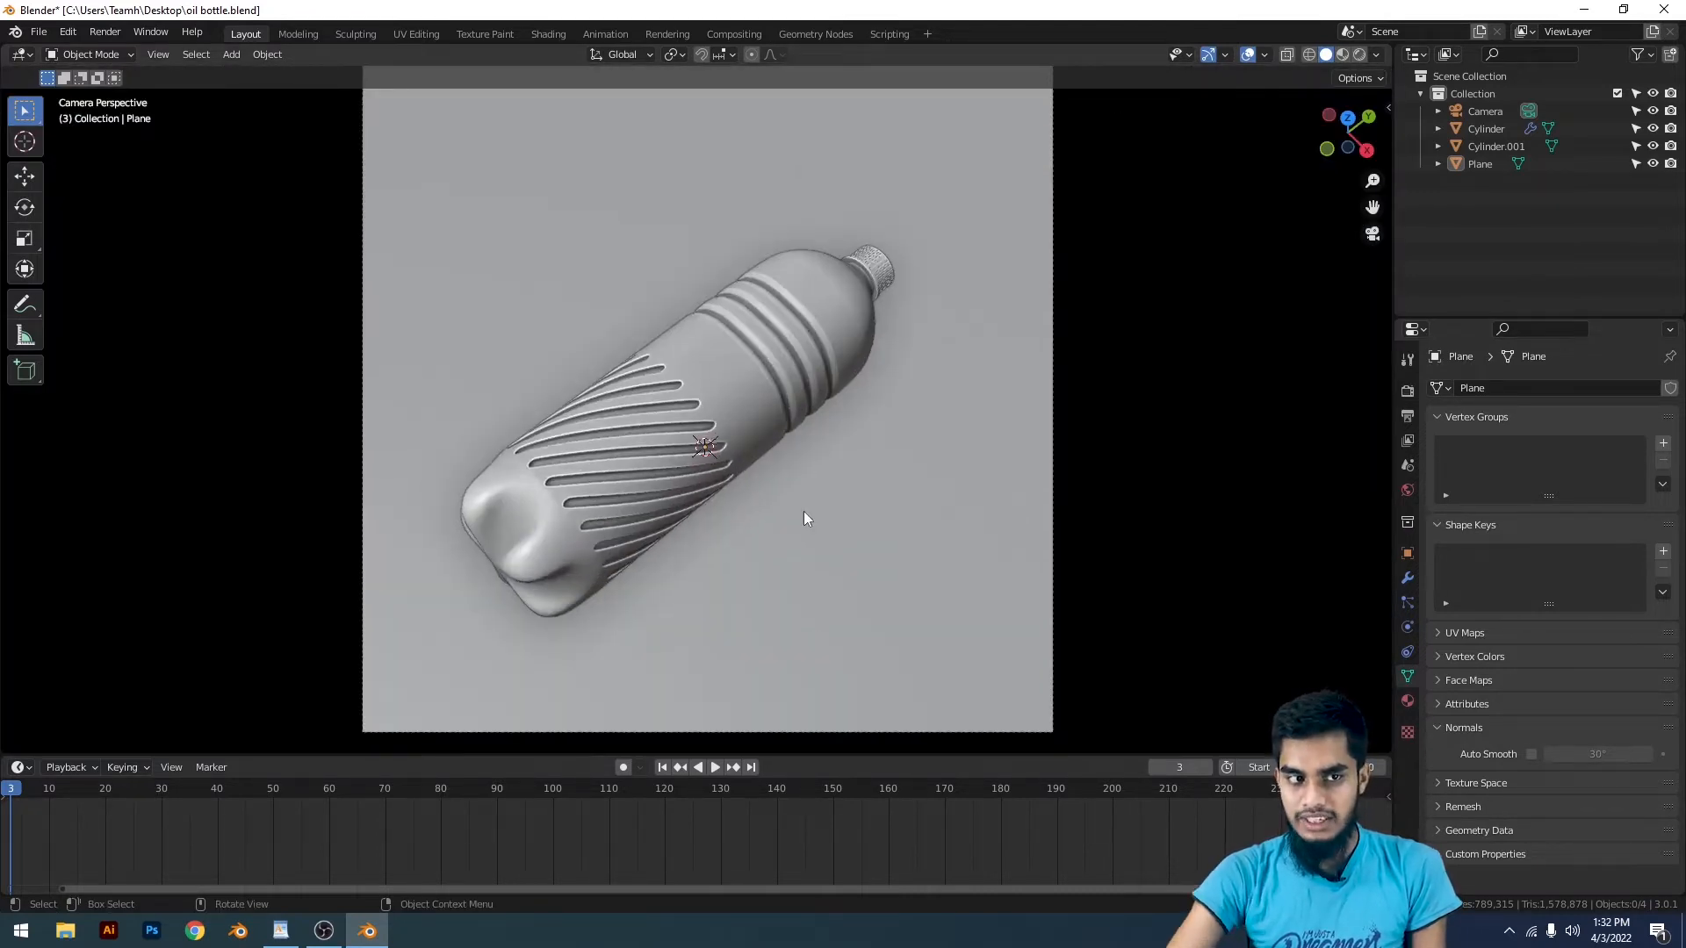
pyautogui.scroll(-3, 993, 444)
# Step: Orbit to a steeper, nearly overhead view with the bottle lying diagonally and realign the camera to that view
pyautogui.press('KP_0')
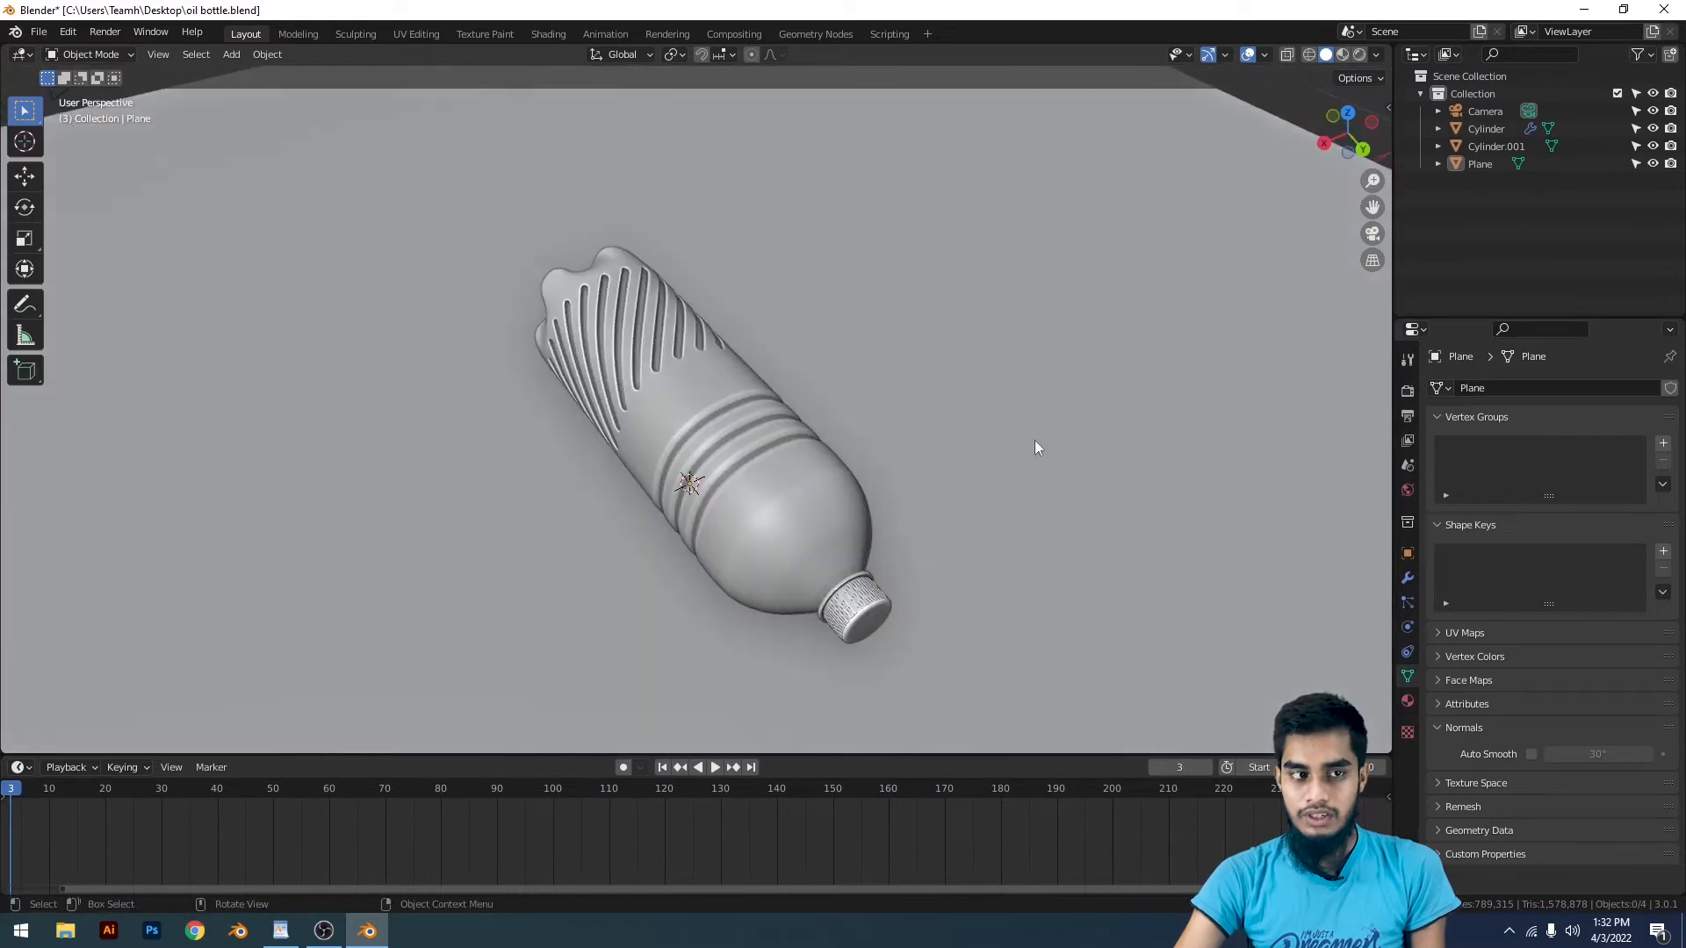
pyautogui.scroll(-7, 1045, 443)
pyautogui.moveTo(856, 488); pyautogui.dragTo(923, 429, button='middle')
pyautogui.scroll(5, 914, 553)
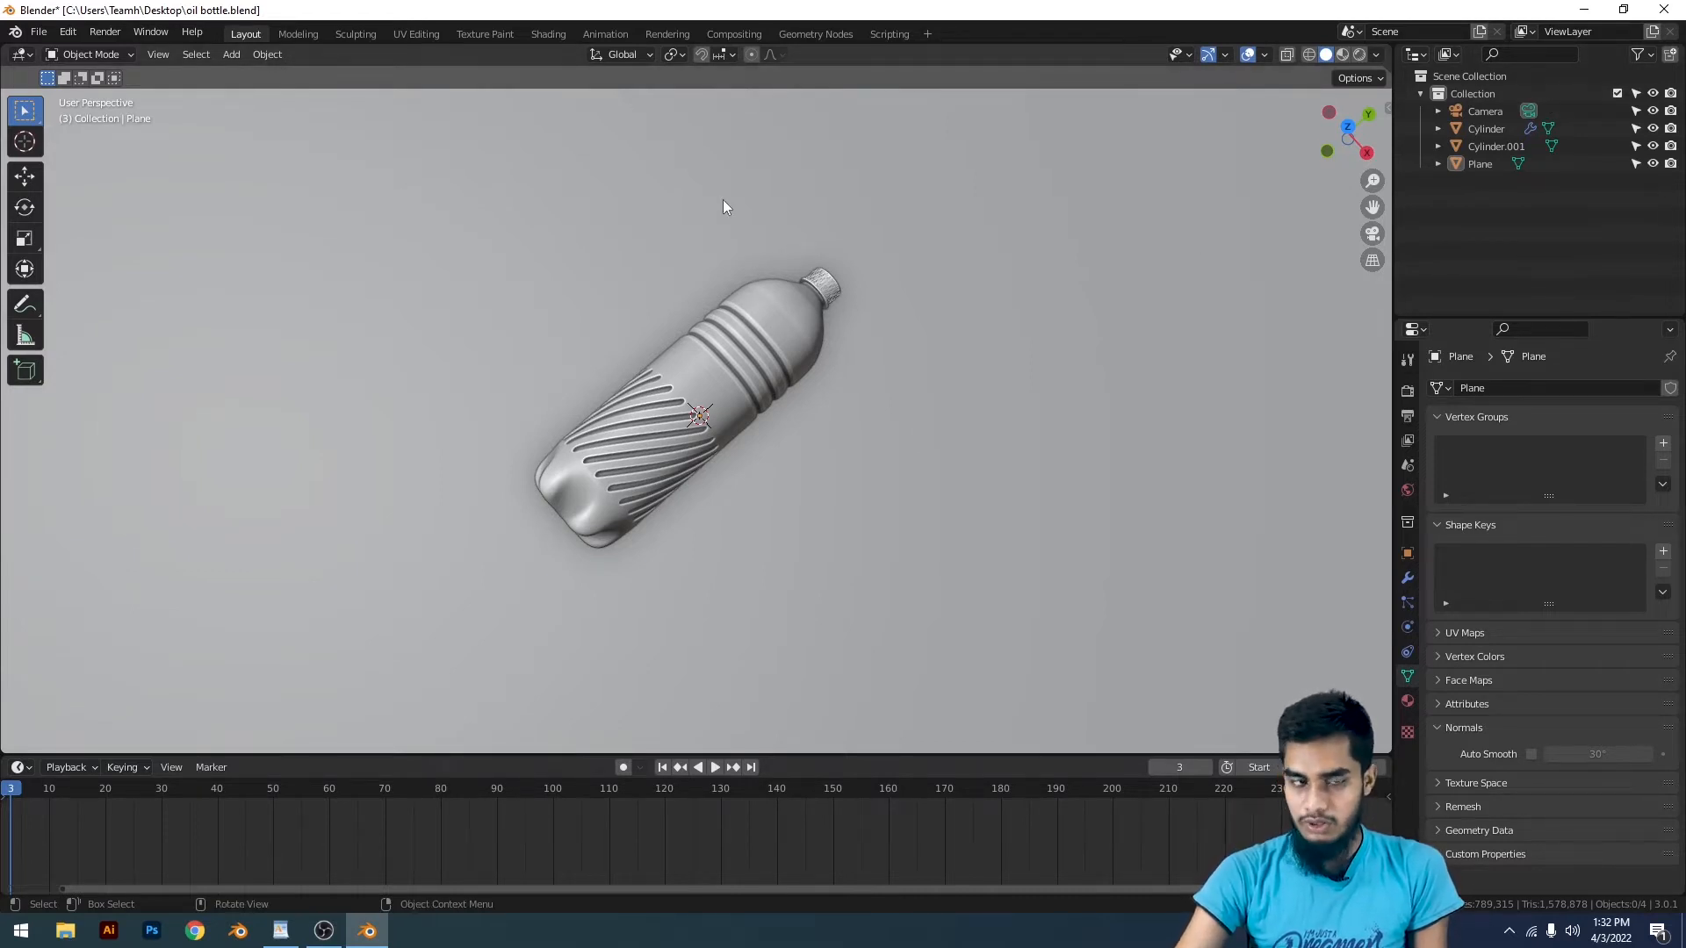
pyautogui.click(771, 285)
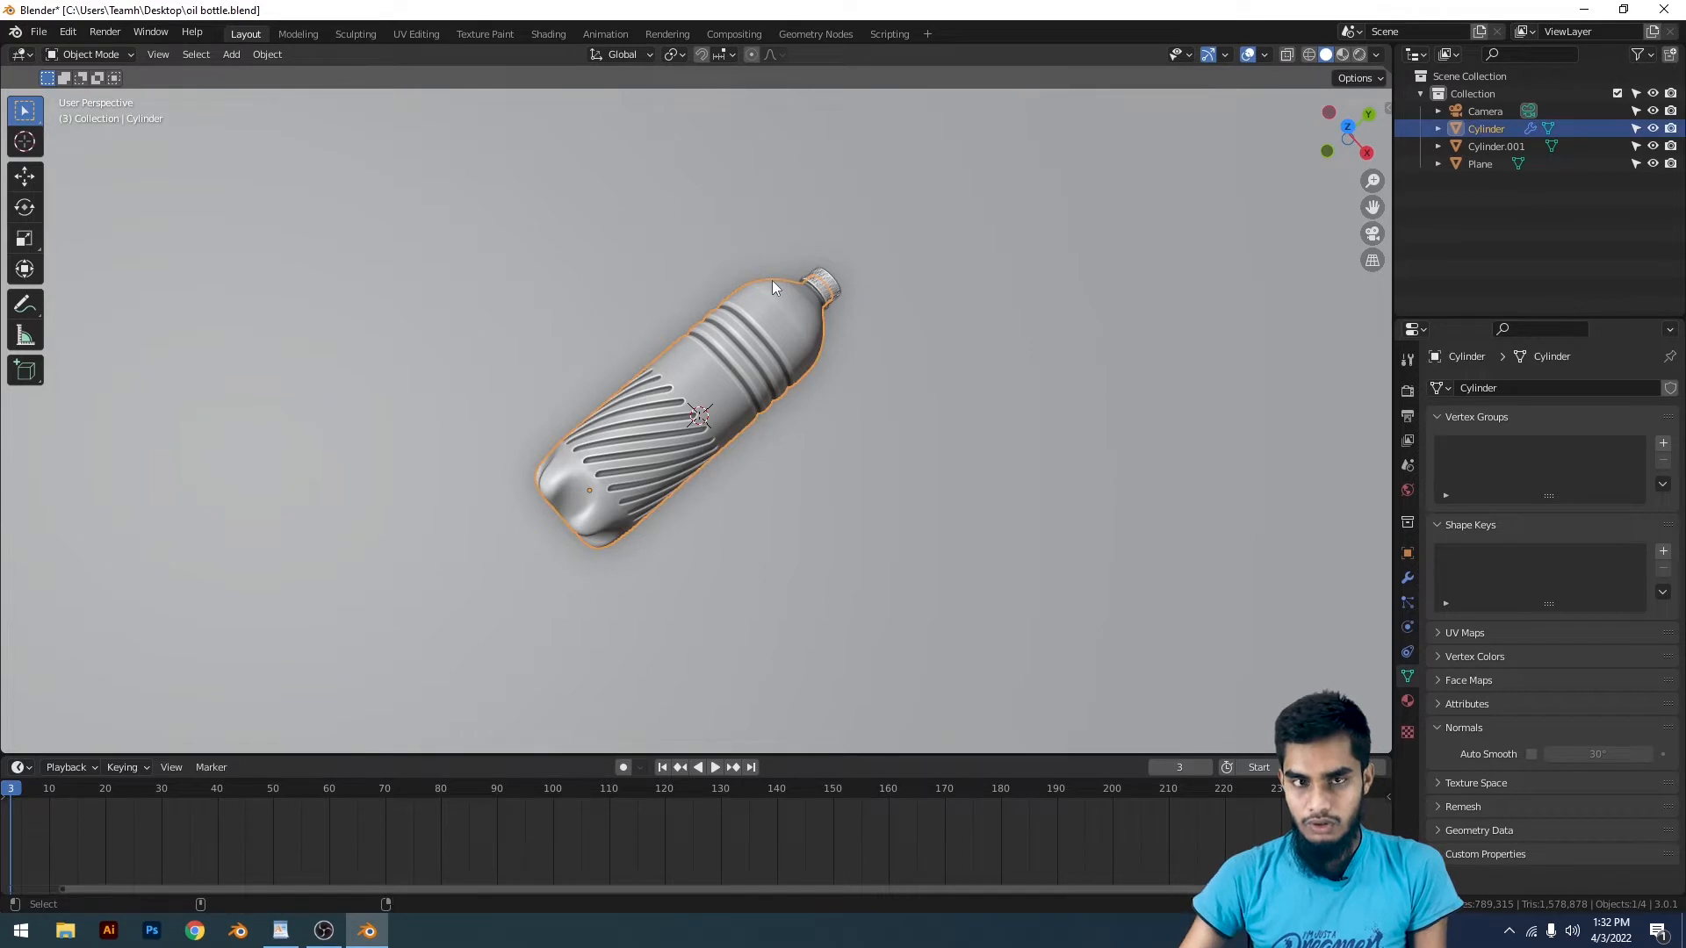
pyautogui.press('KP_0')
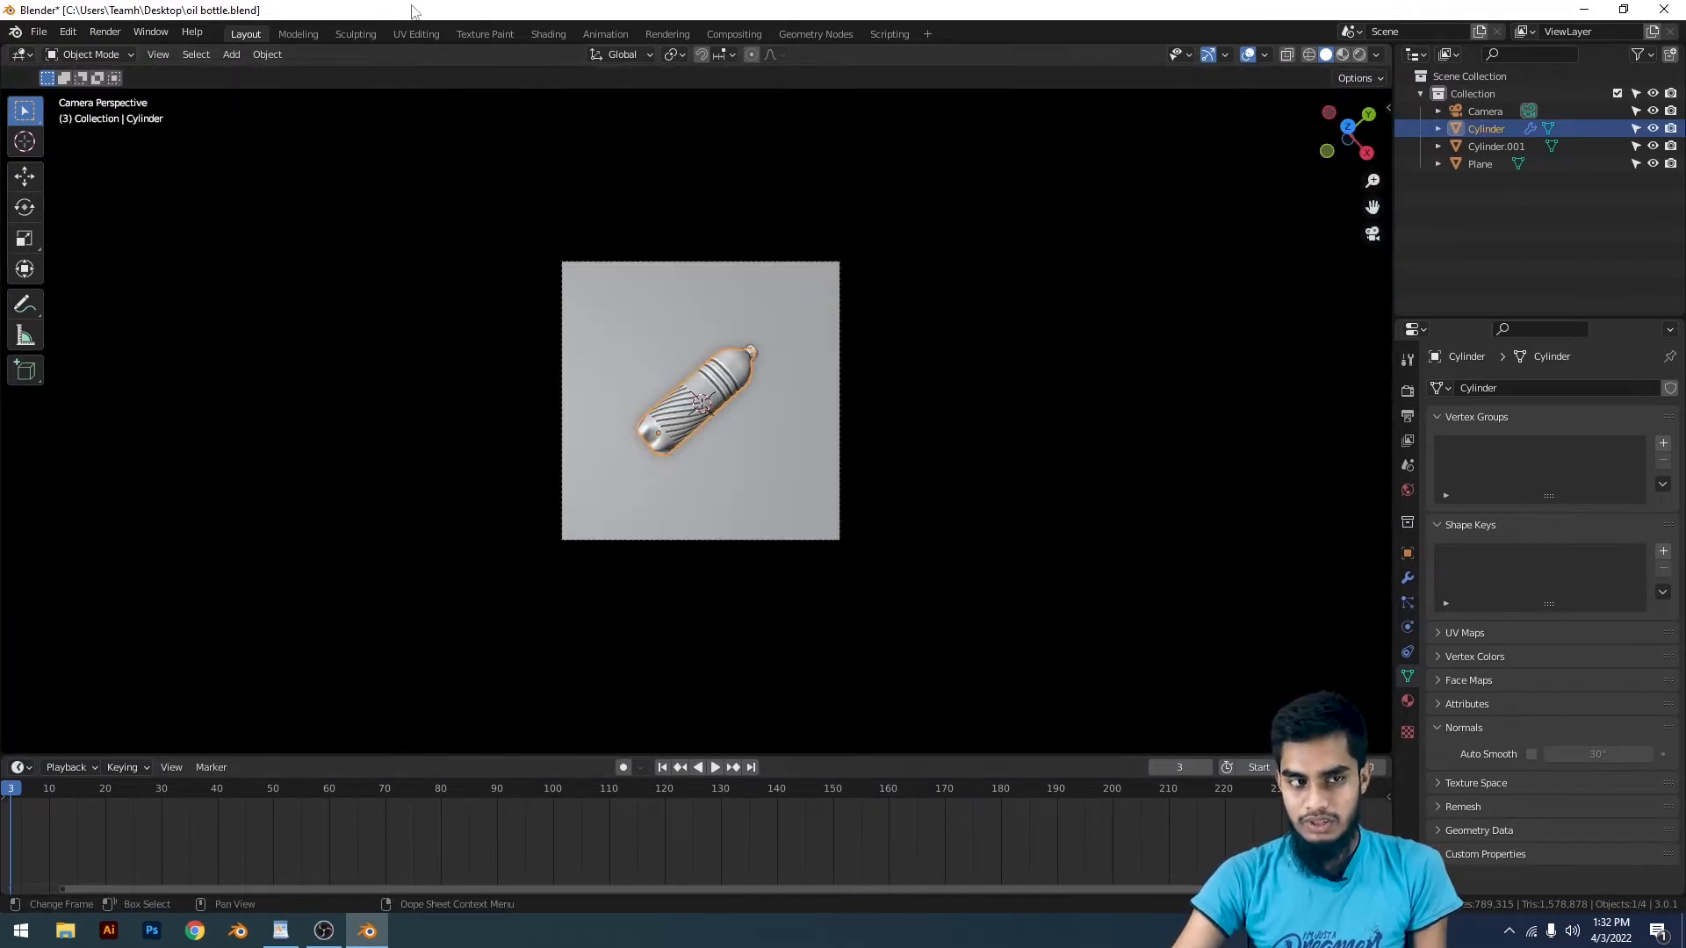
pyautogui.click(817, 452)
pyautogui.scroll(3, 815, 457)
pyautogui.scroll(-1, 1341, 191)
# Step: Select the camera and move it about -0.03 m in X and 0.15 m in Y in view orientation
pyautogui.click(1496, 107)
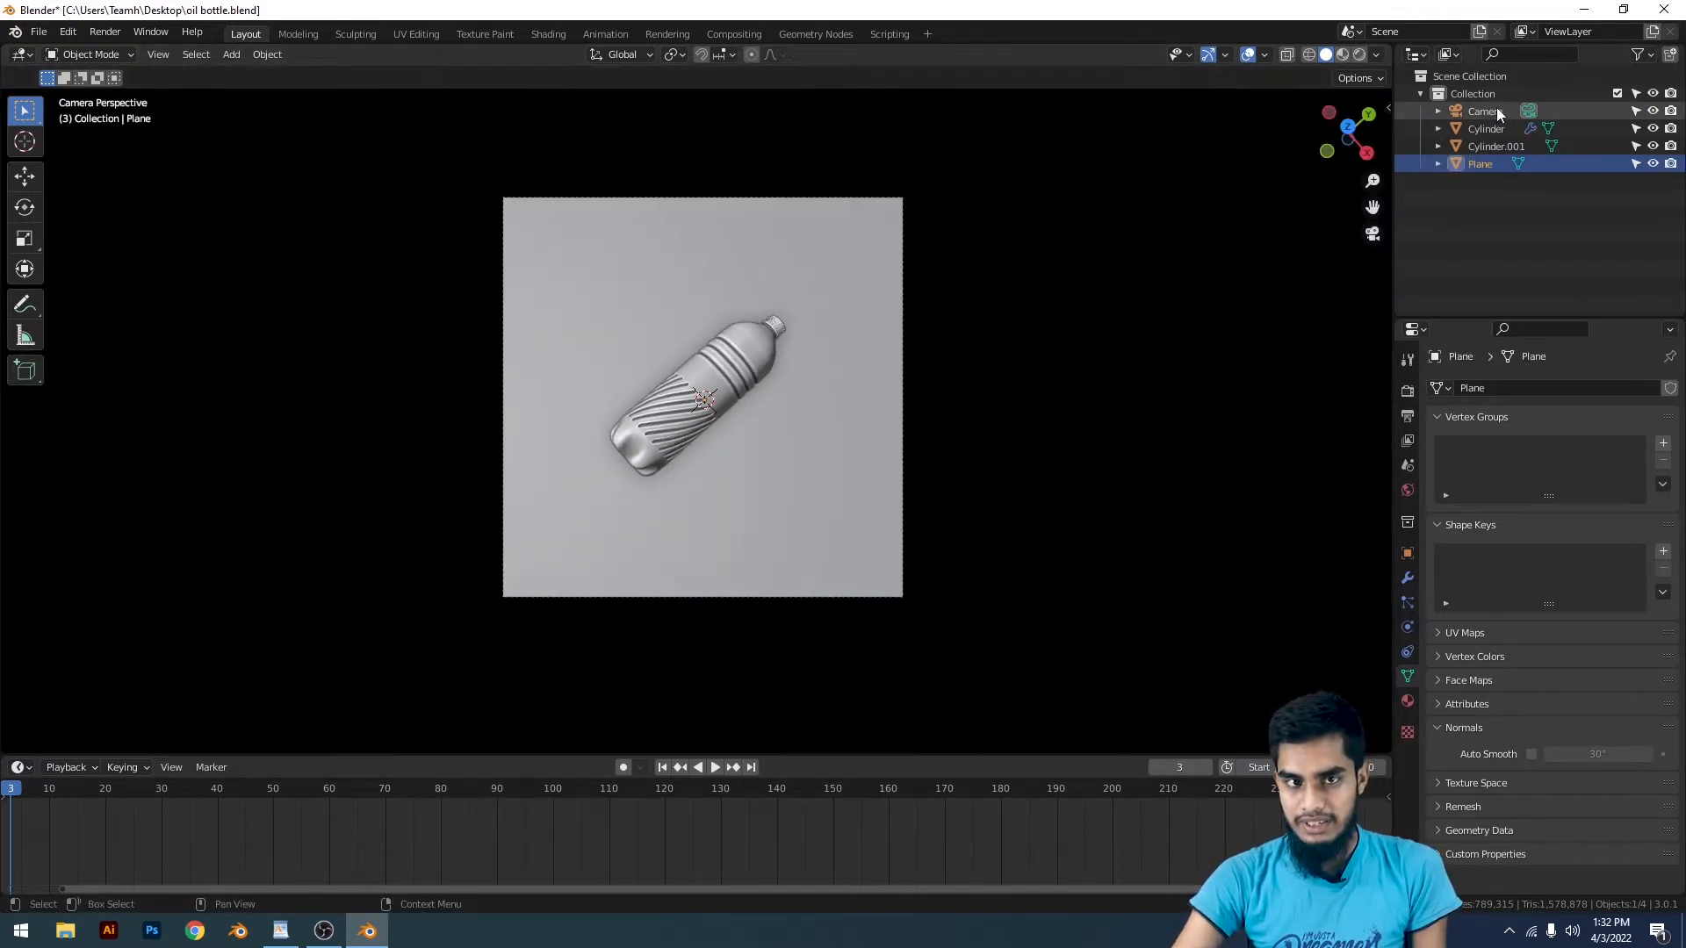
pyautogui.press('g')
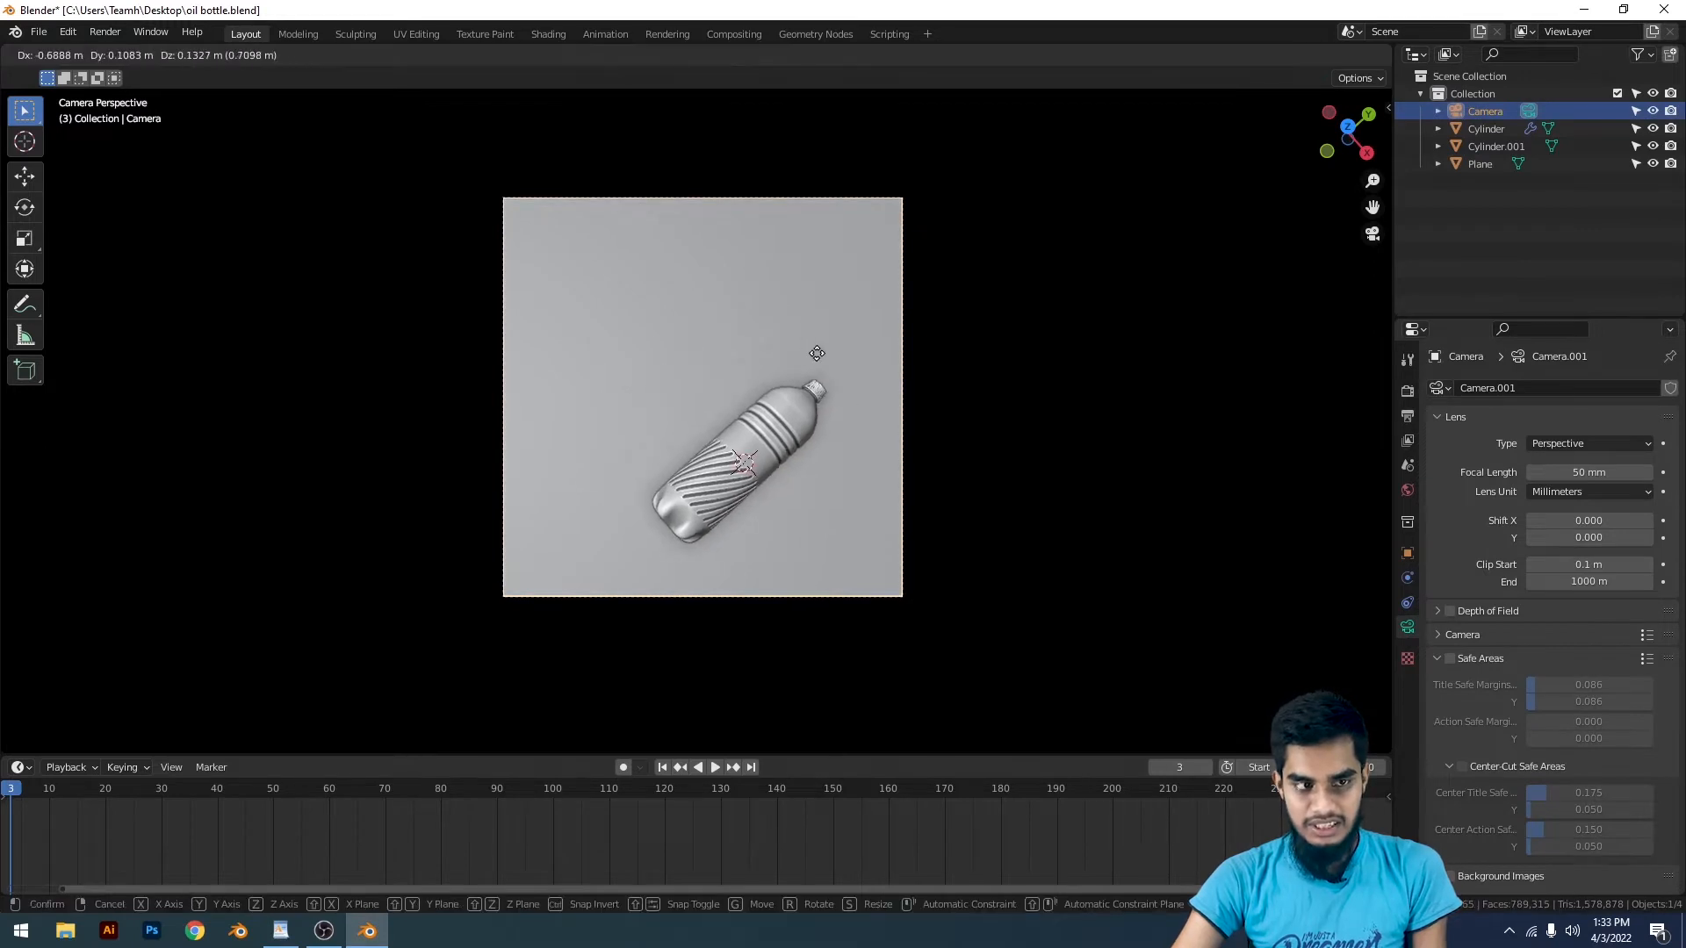
pyautogui.click(849, 394)
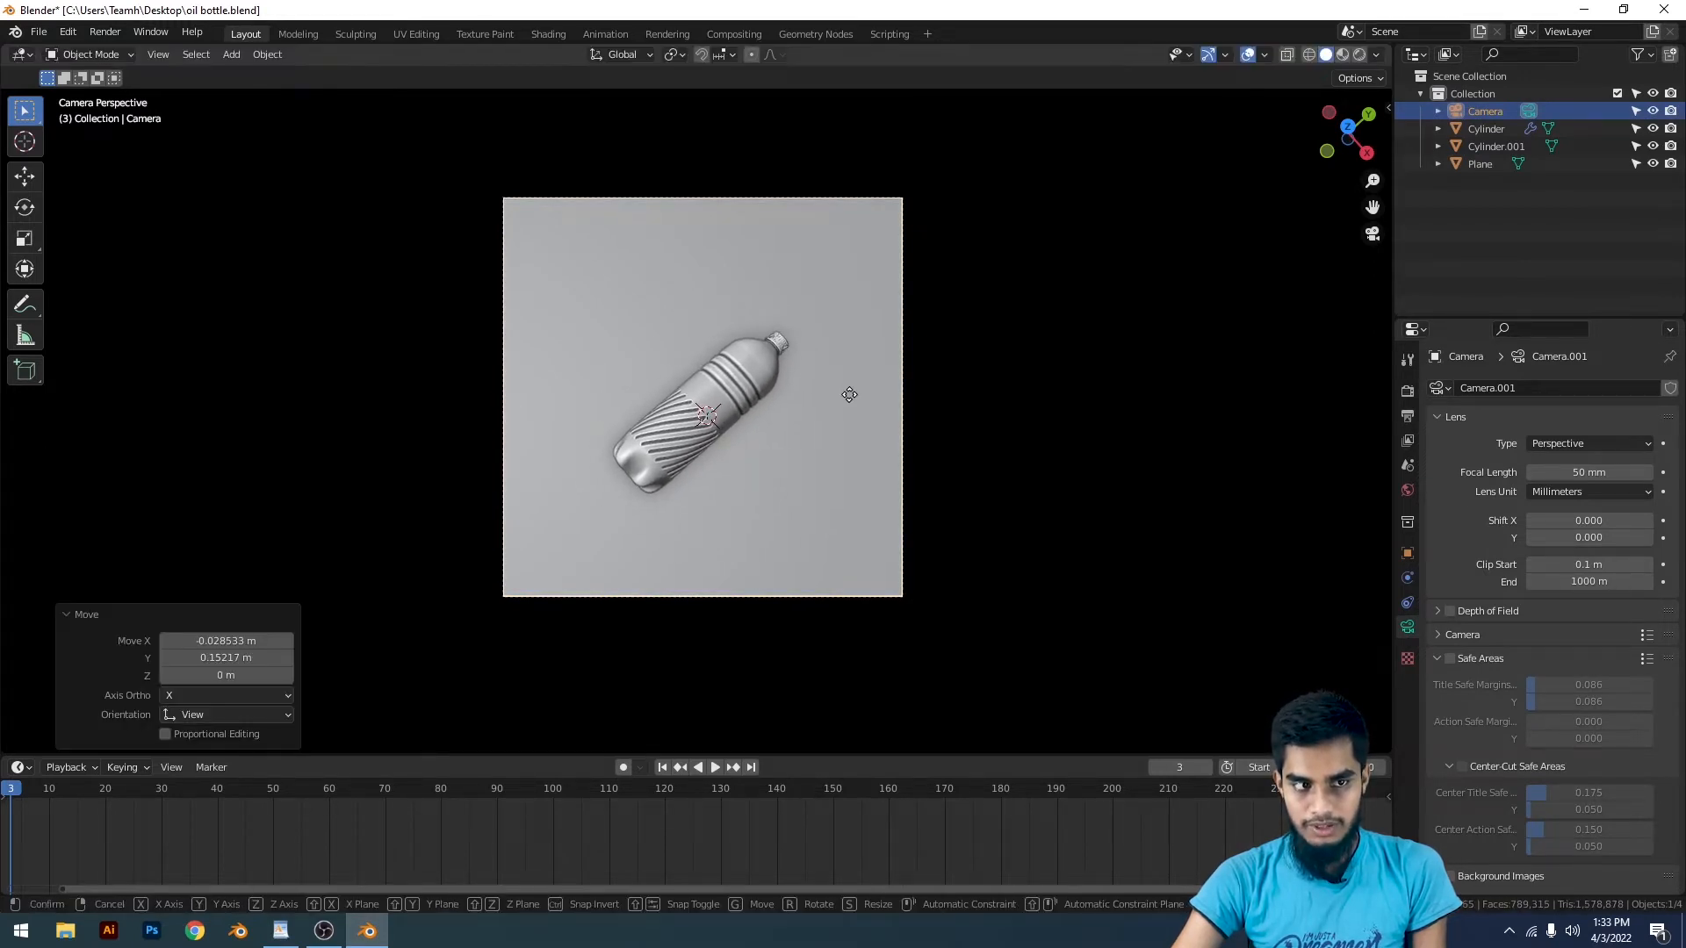
# Step: Try moving the camera freely and along the global Y axis, undoing each move
pyautogui.click(899, 355)
pyautogui.hotkey('ctrl', 'z')
pyautogui.press('g')
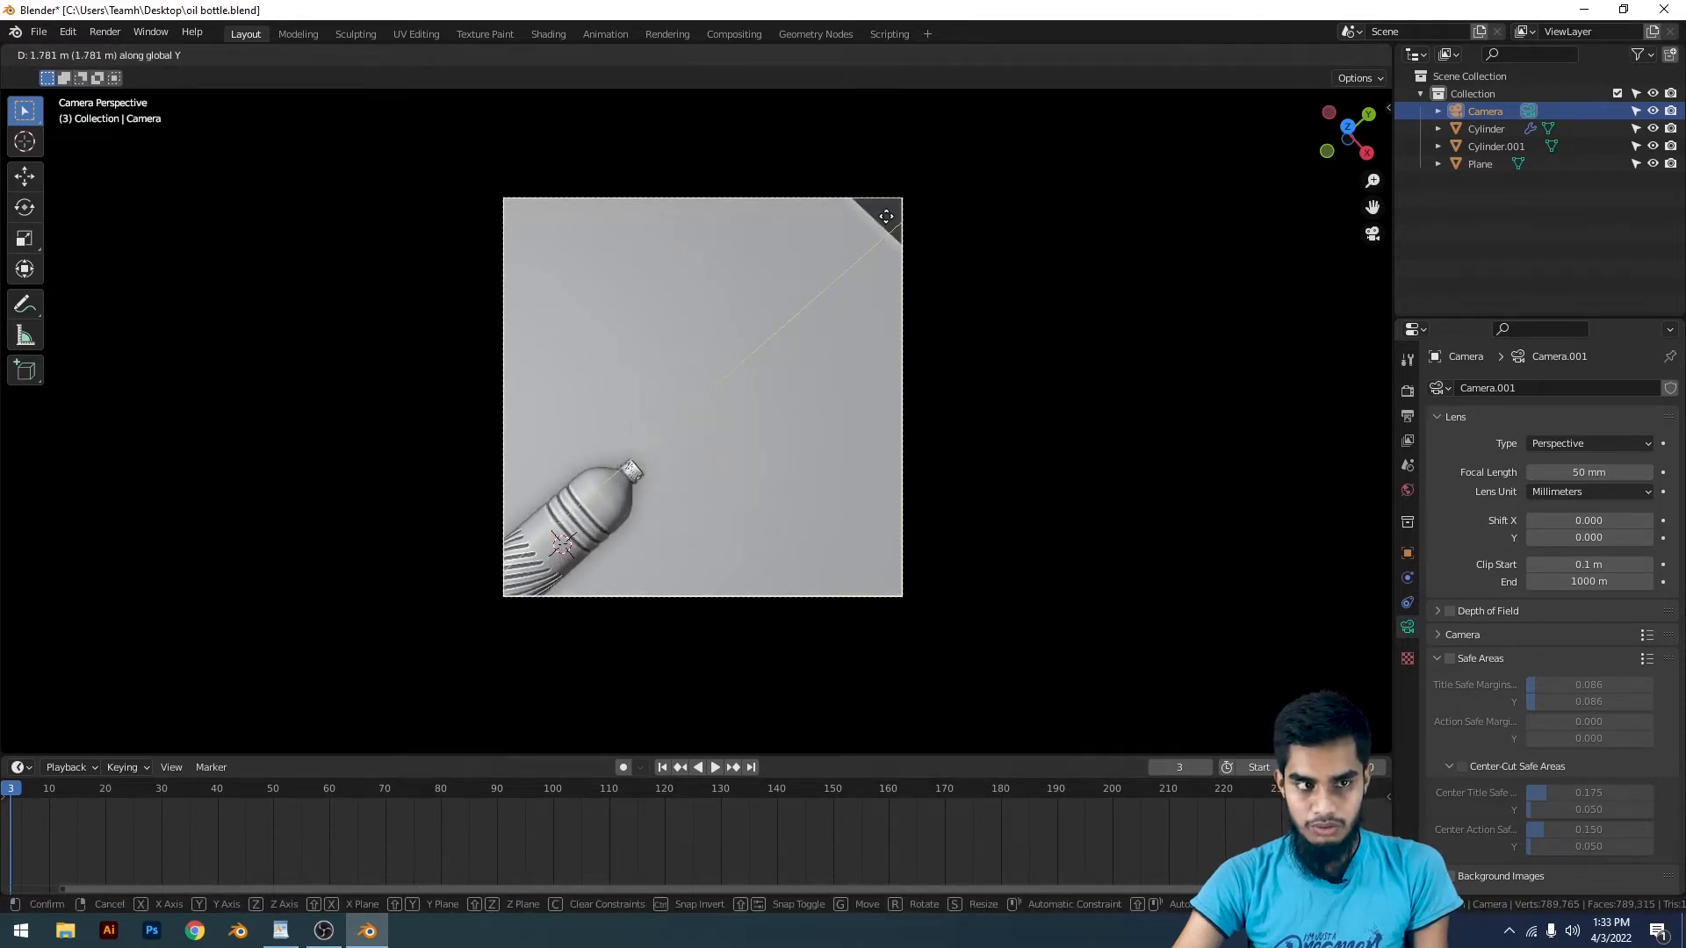
pyautogui.press('y')
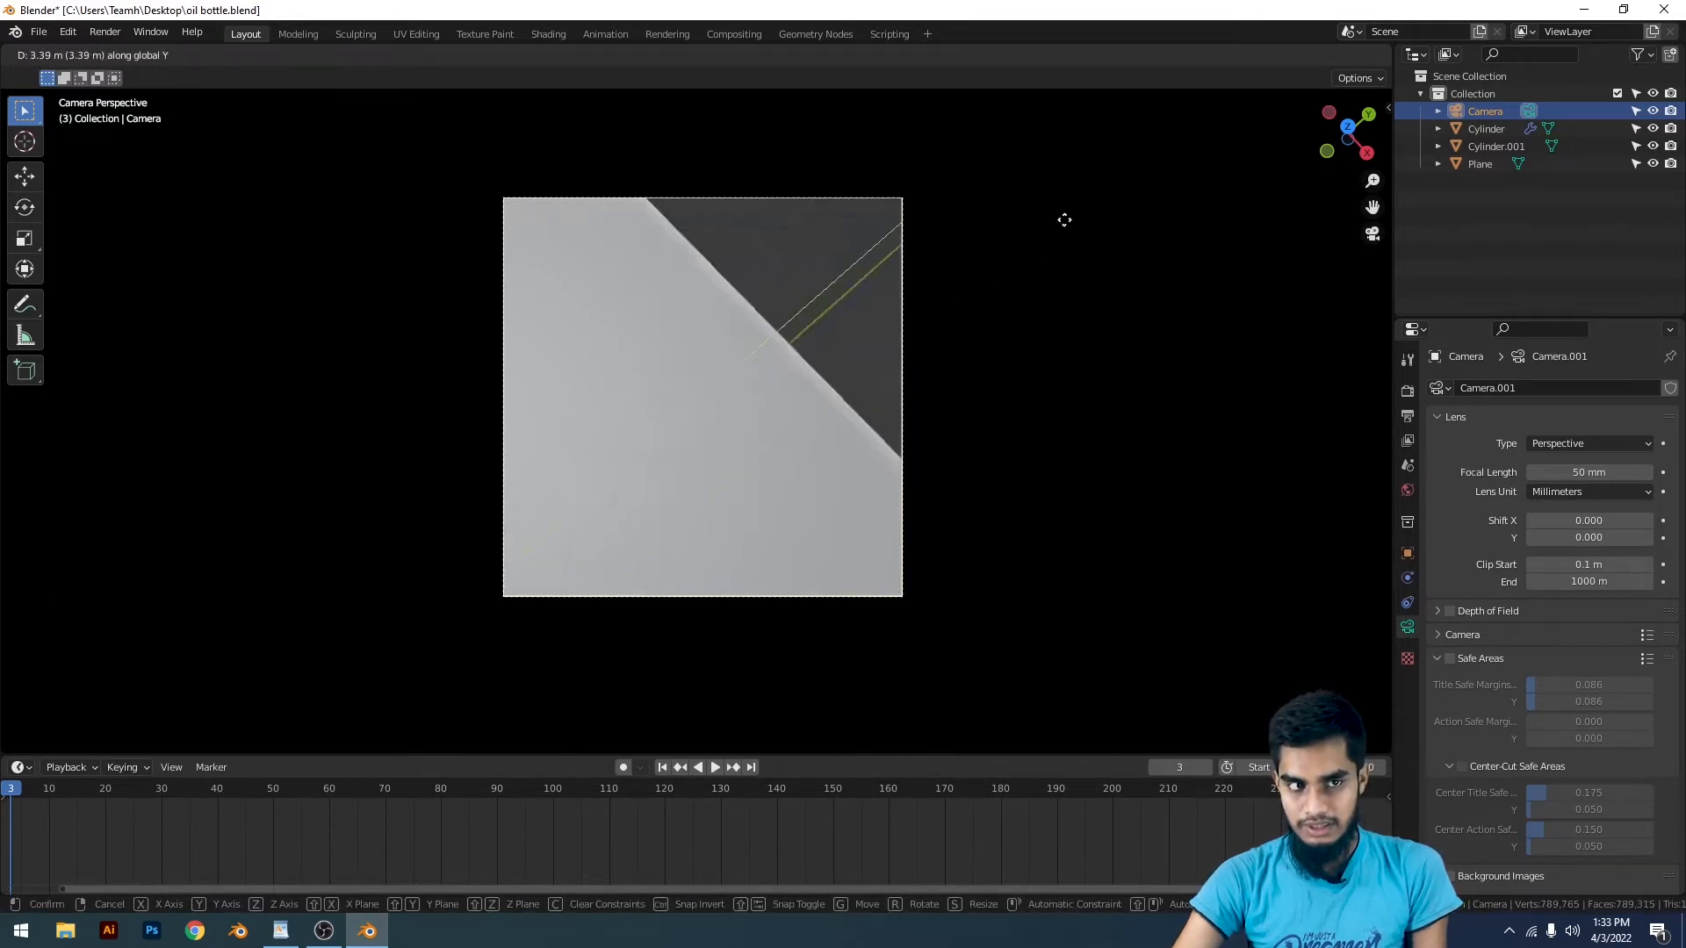
pyautogui.click(889, 312)
pyautogui.hotkey('ctrl', 'z')
# Step: Move the camera about -1.35 m along its local Z axis, closer to the bottle, and nudge it to centre the bottle in the frame
pyautogui.scroll(2, 852, 402)
pyautogui.scroll(-3, 848, 397)
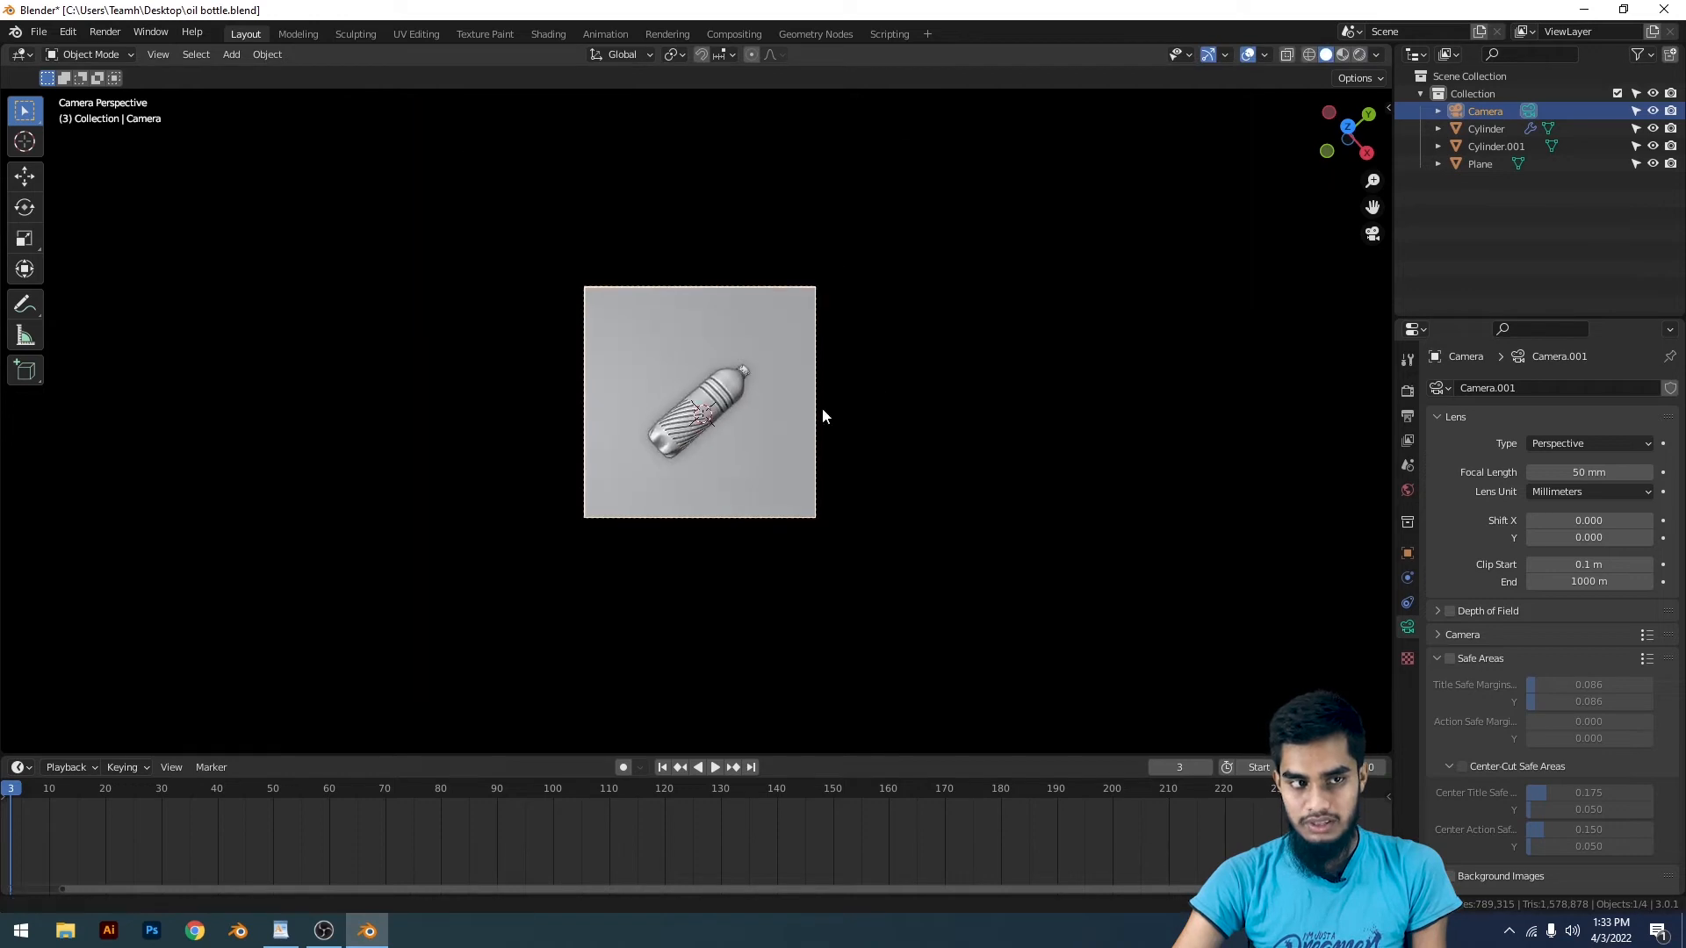
pyautogui.scroll(3, 825, 381)
pyautogui.press('g')
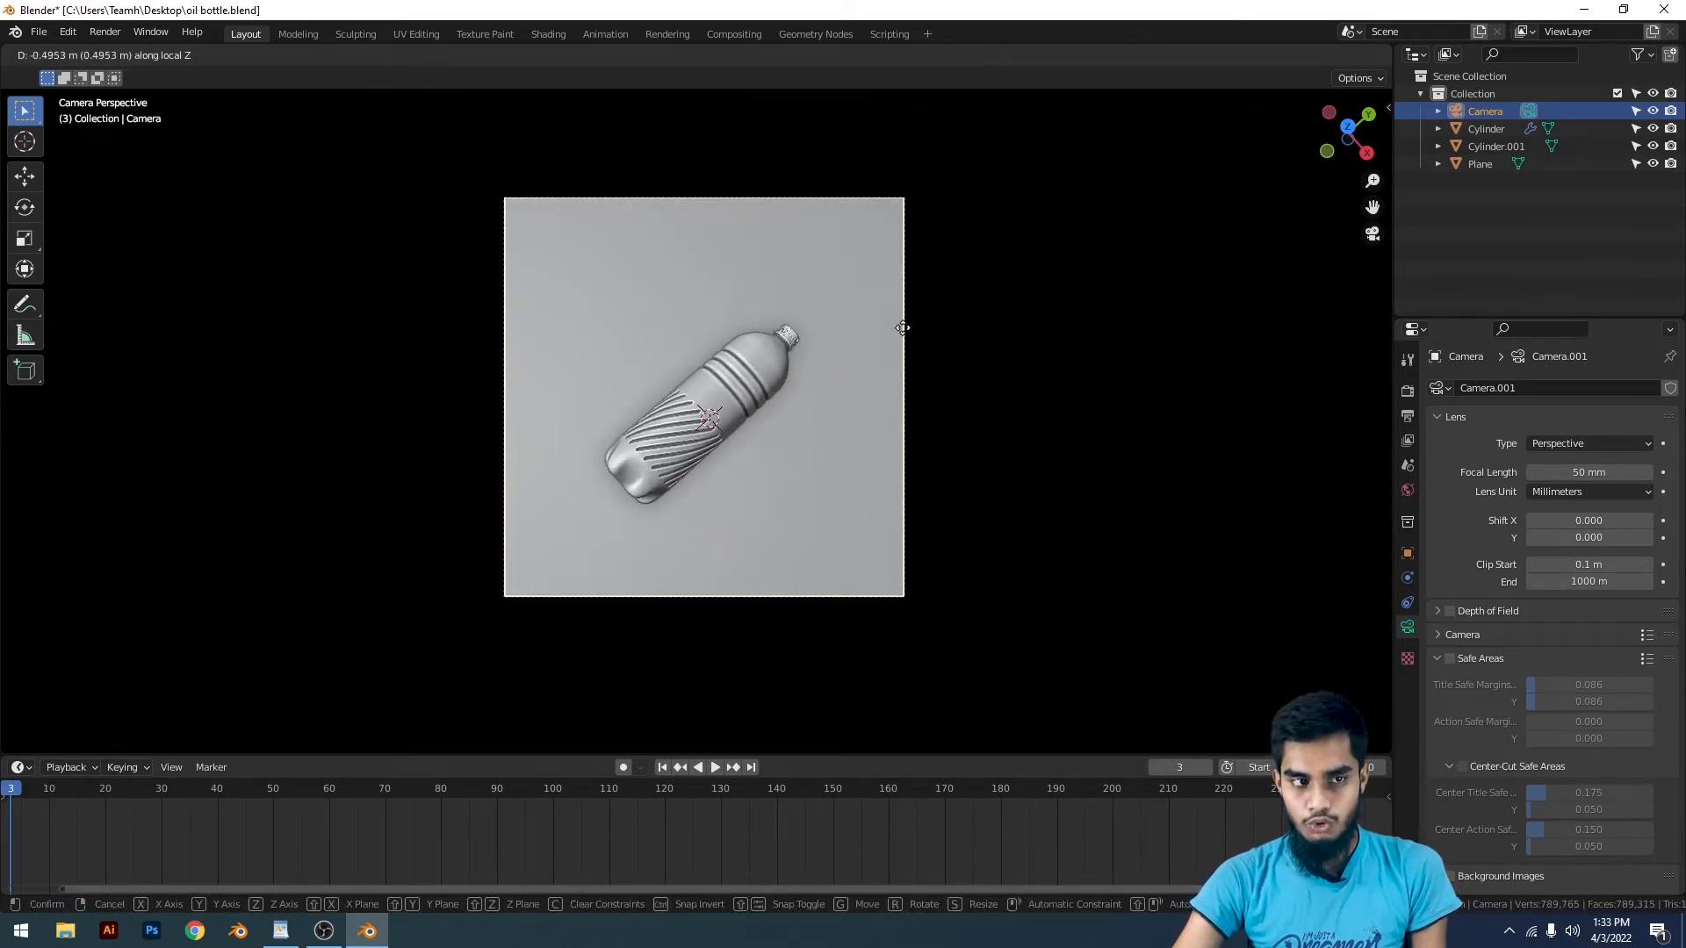
pyautogui.click(765, 369)
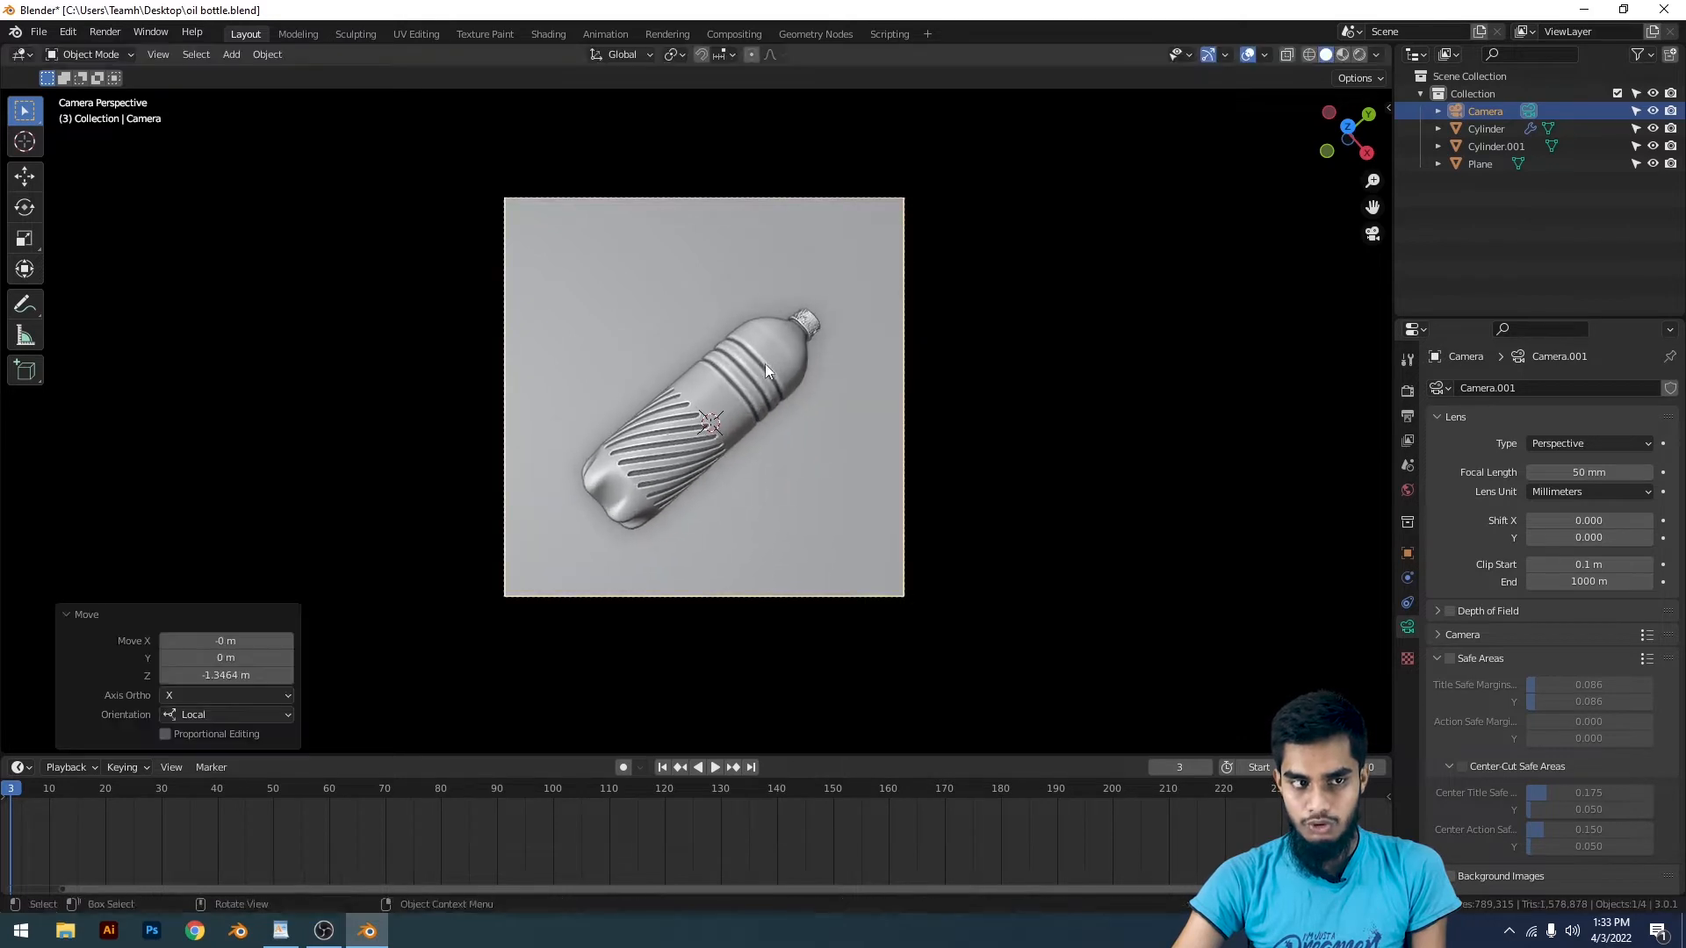
pyautogui.press('g')
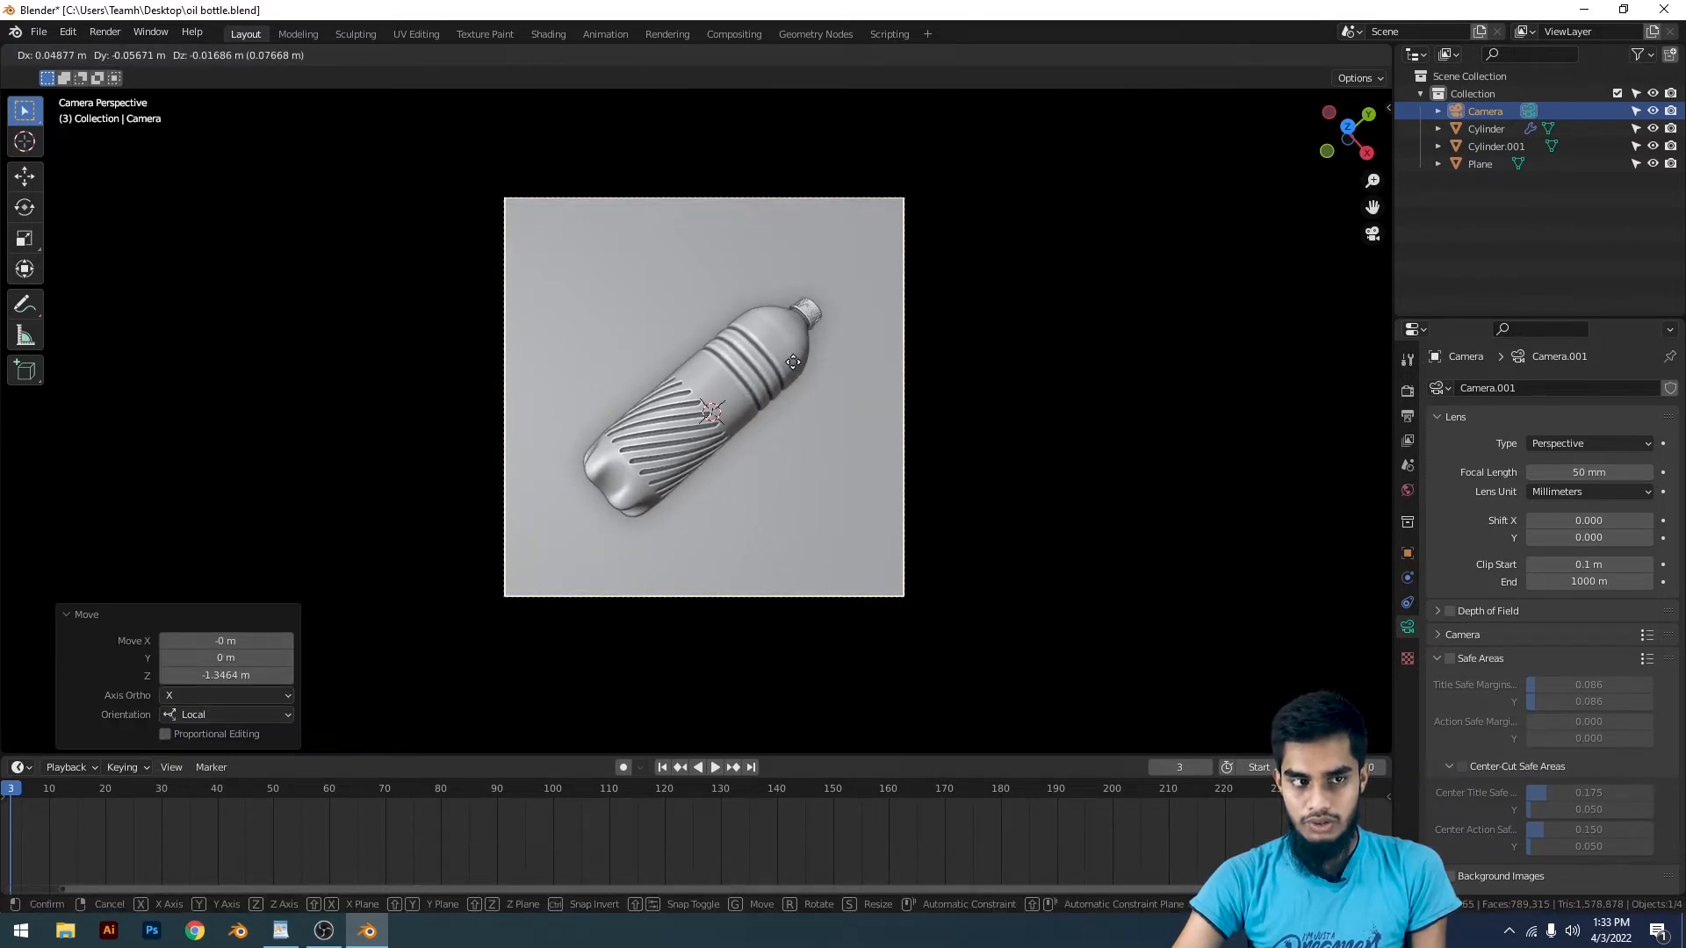
pyautogui.click(1049, 411)
pyautogui.click(120, 227)
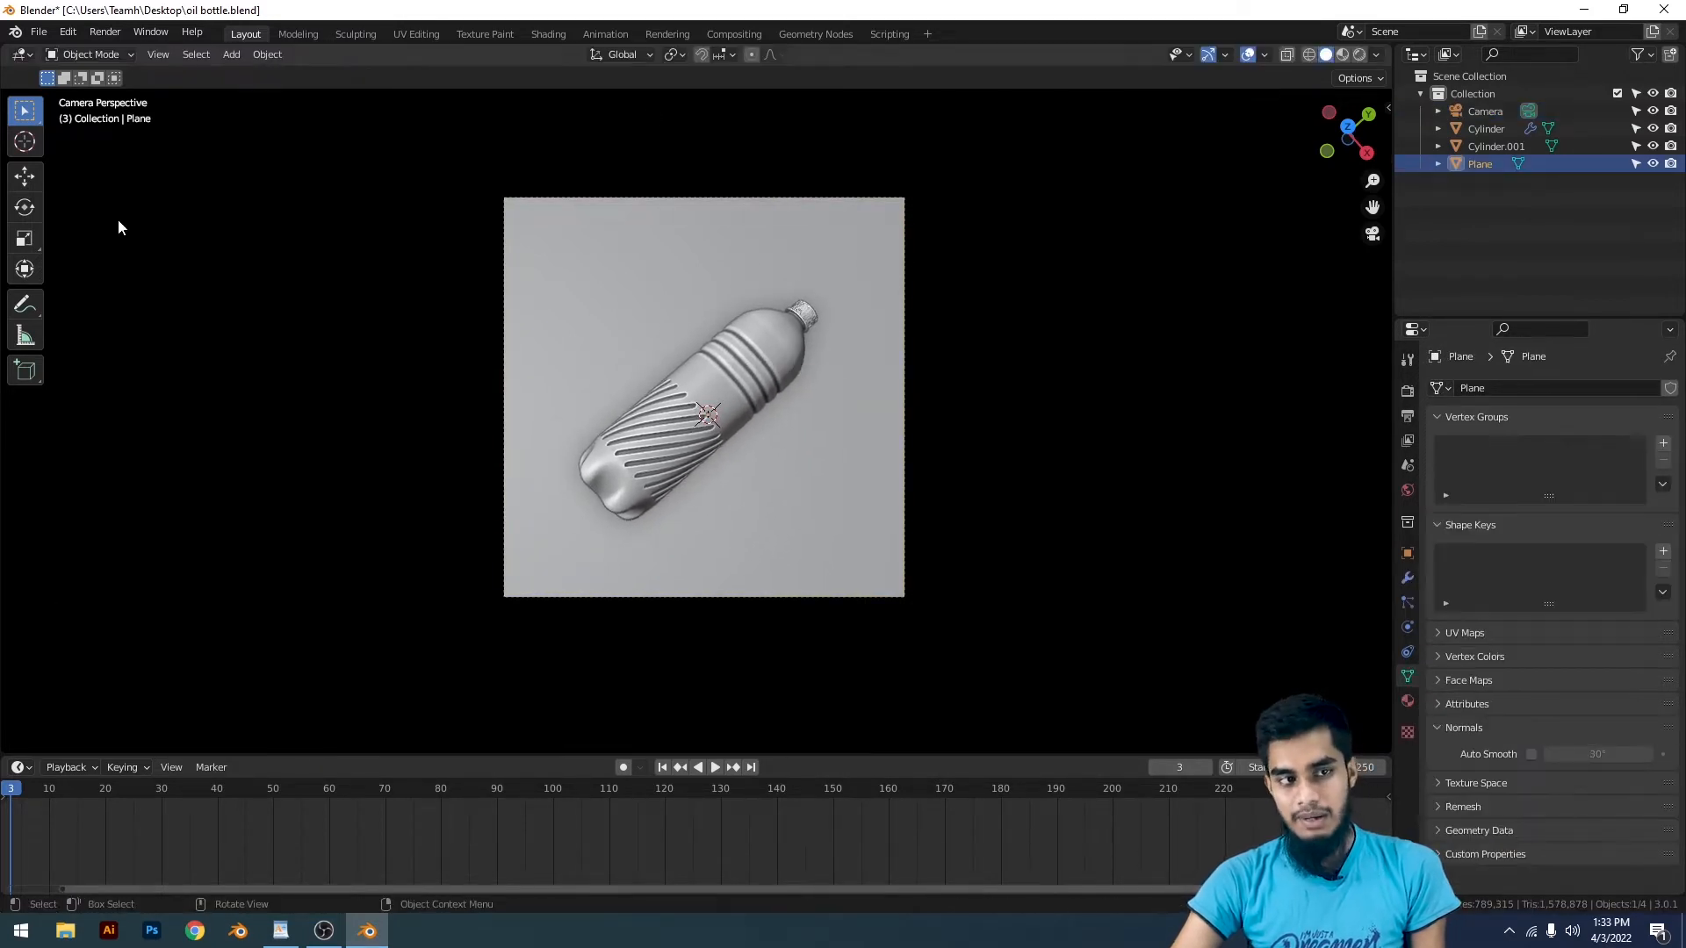
# Step: Switch the viewport to Material Preview shading, inspect the scene from several angles, and deselect the plane
pyautogui.scroll(-3, 907, 394)
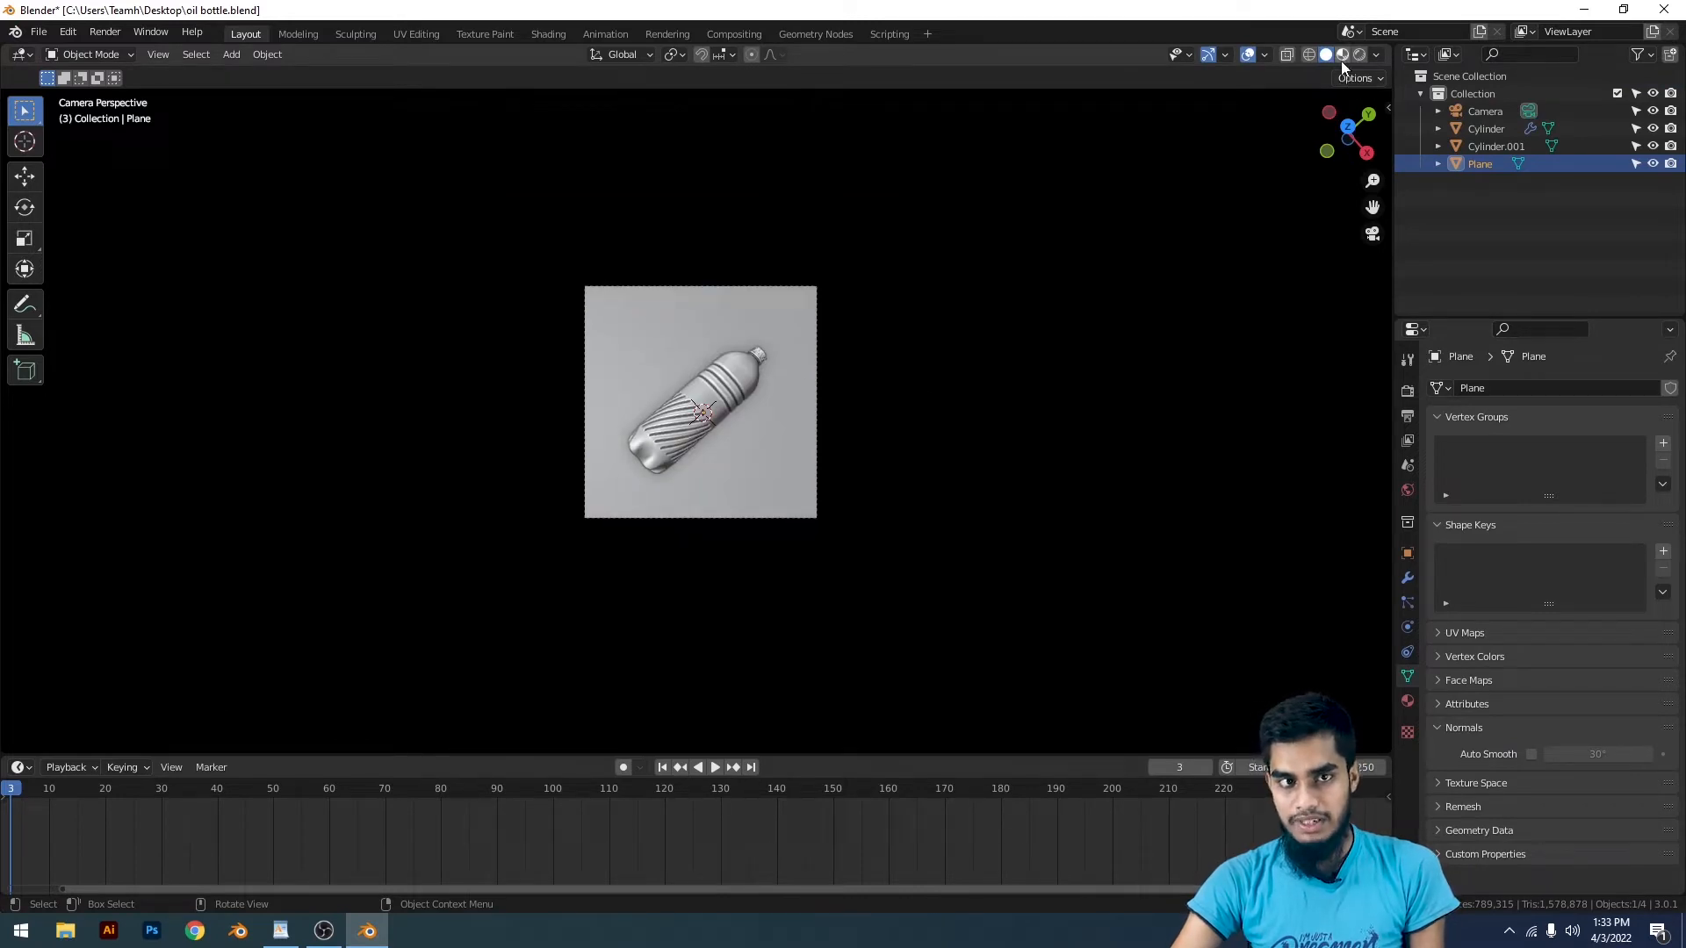
pyautogui.press('z')
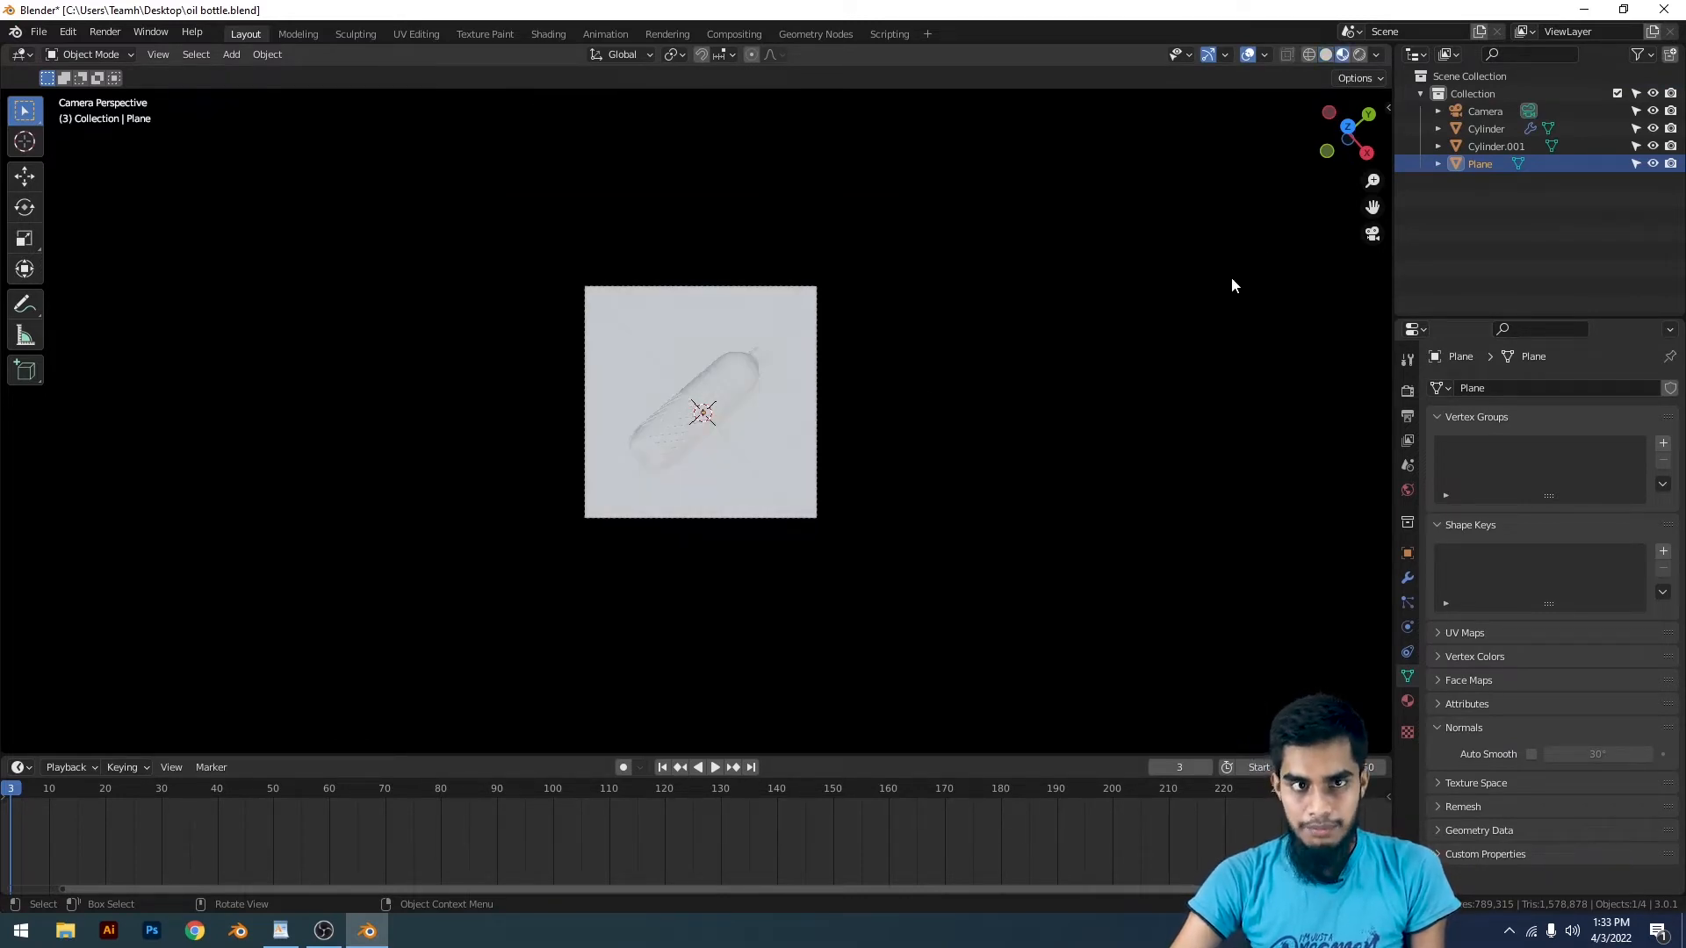
pyautogui.scroll(5, 867, 406)
pyautogui.scroll(-2, 876, 433)
pyautogui.moveTo(876, 432); pyautogui.dragTo(751, 453, button='middle')
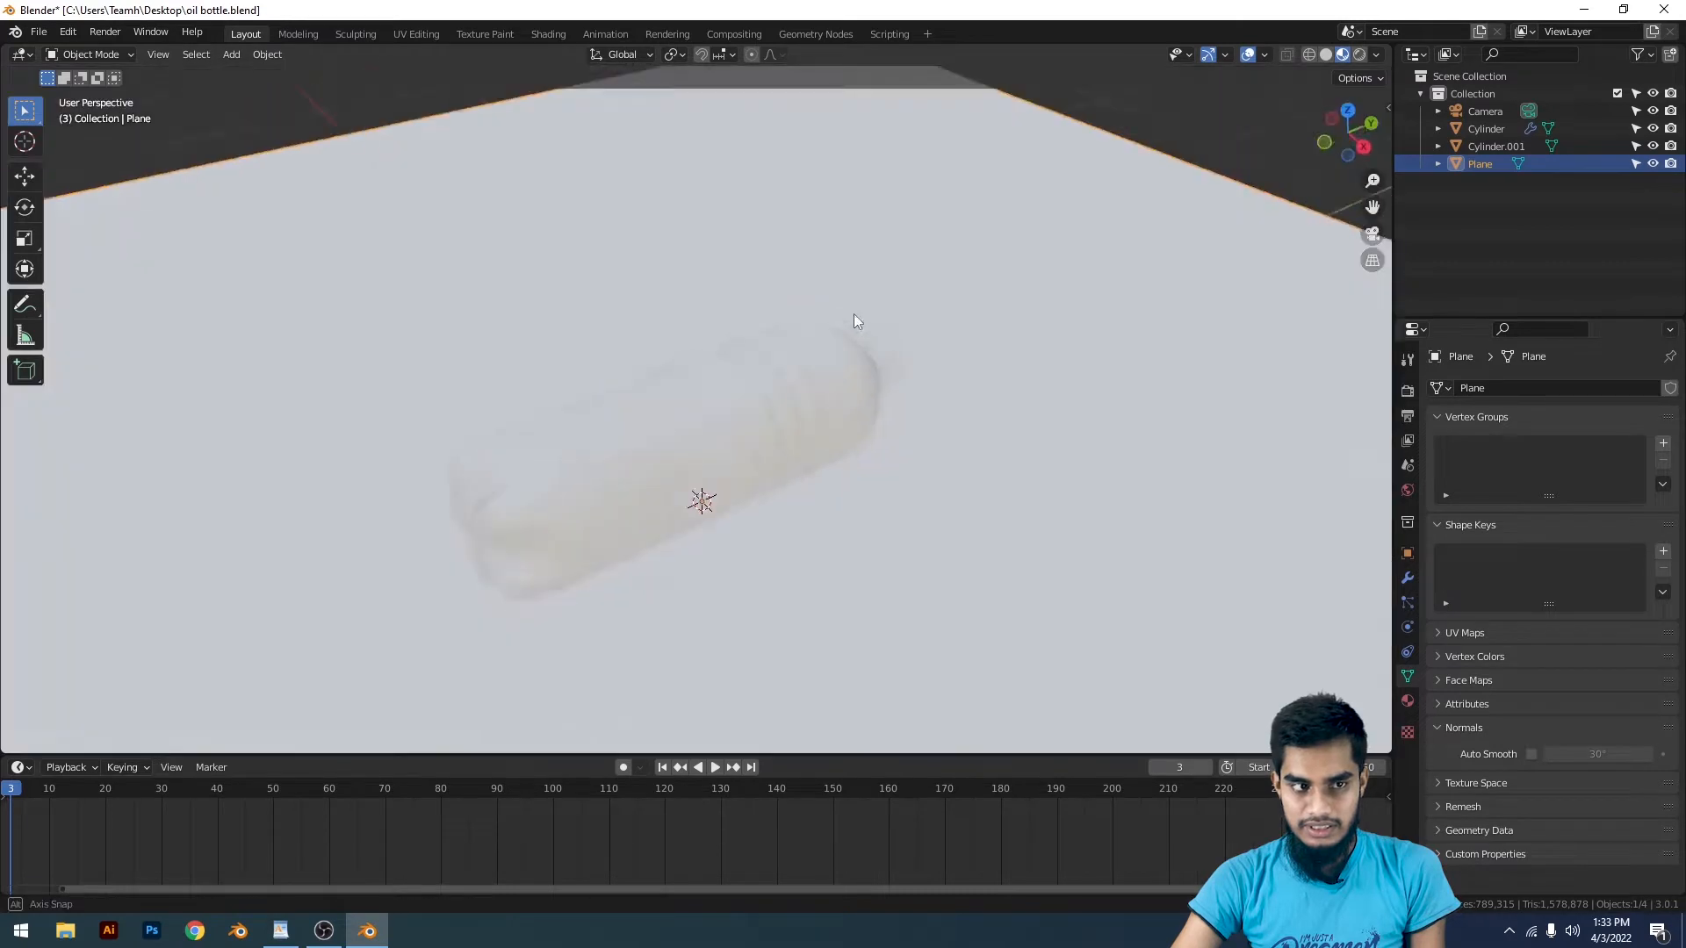
pyautogui.scroll(-5, 845, 498)
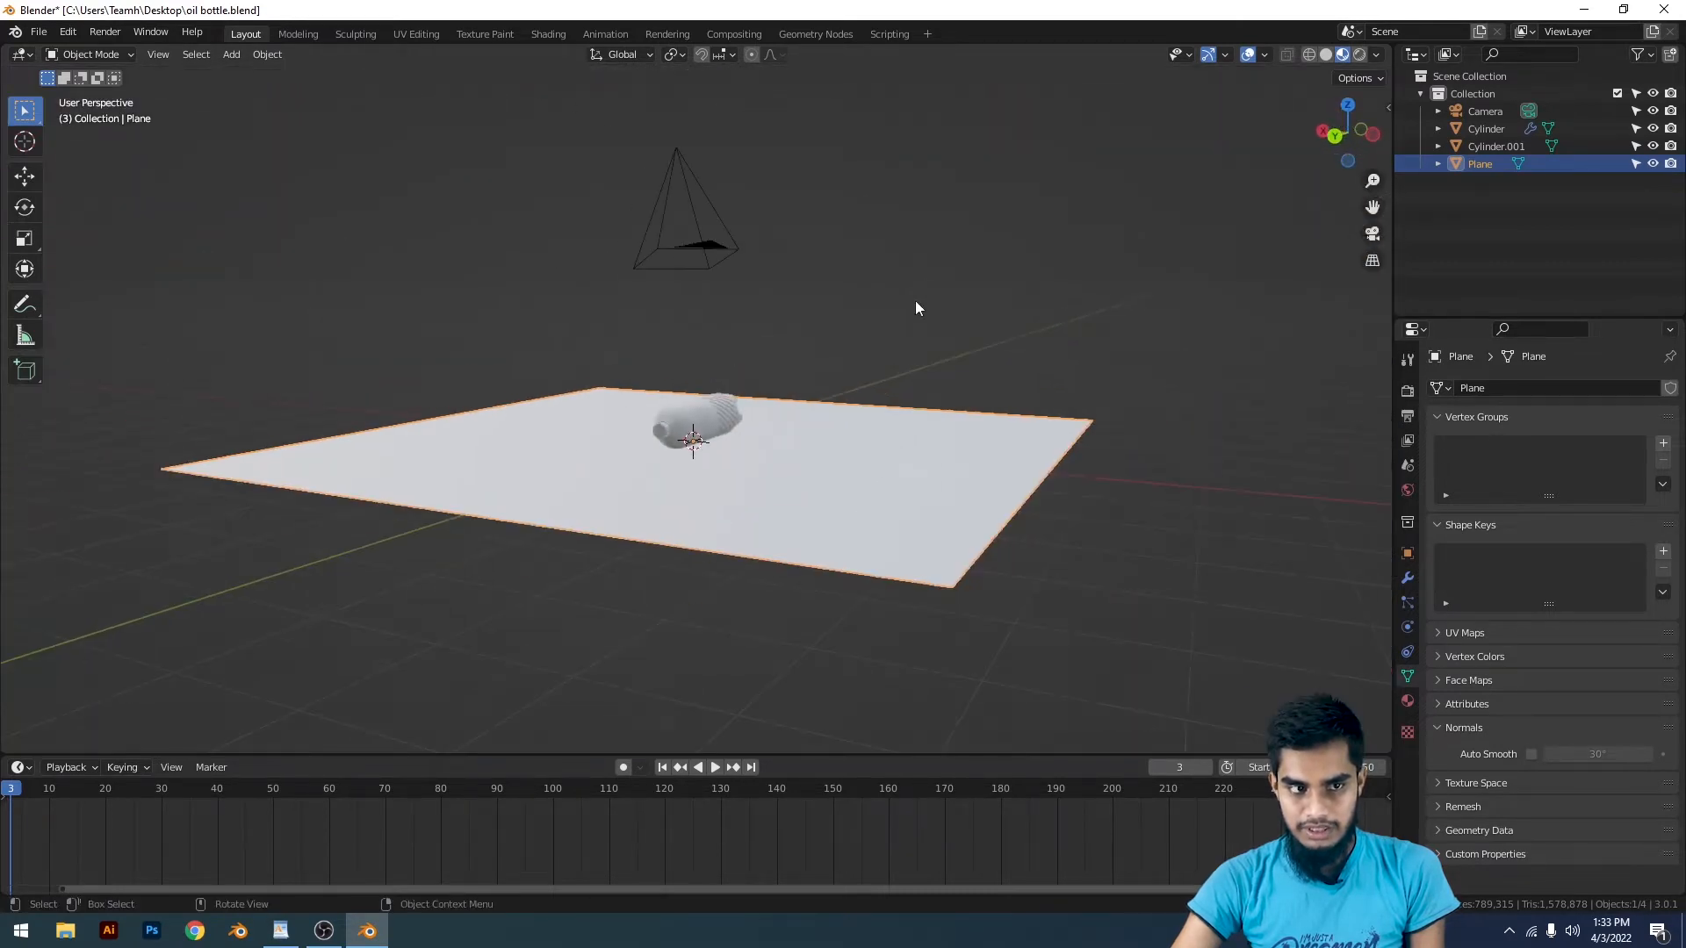
pyautogui.click(914, 301)
pyautogui.moveTo(847, 404); pyautogui.dragTo(927, 351, button='middle')
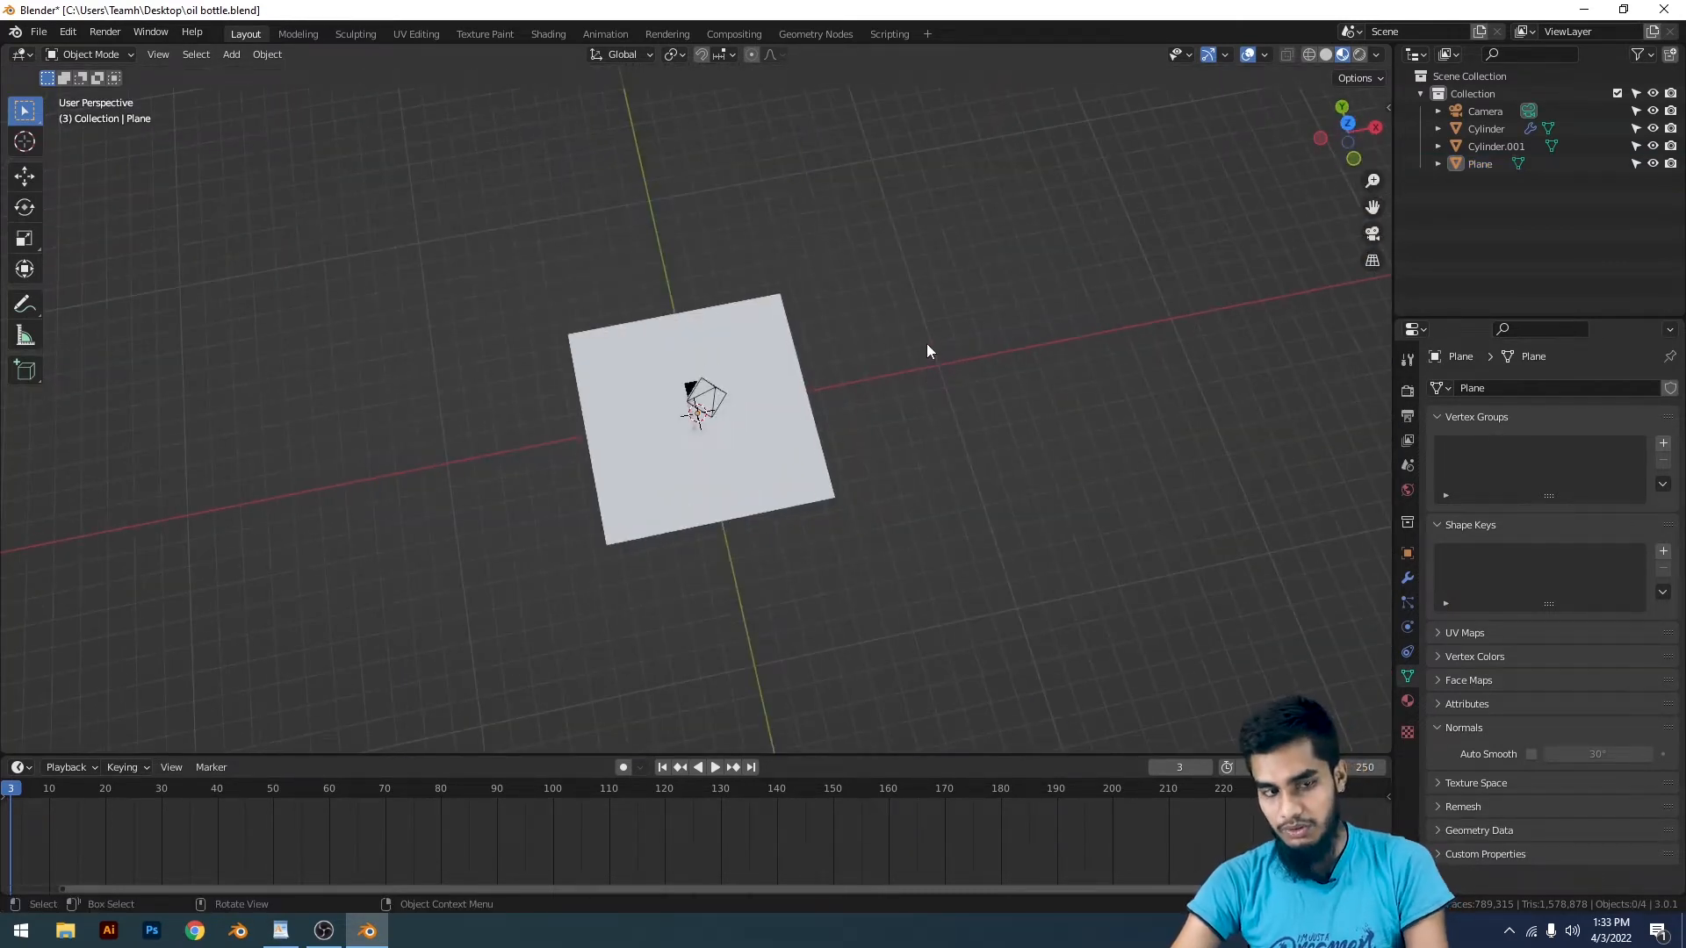
# Step: Return to the camera view, add a new material to the bottle body, and set its transmission to 1.000
pyautogui.press('KP_0')
pyautogui.click(712, 413)
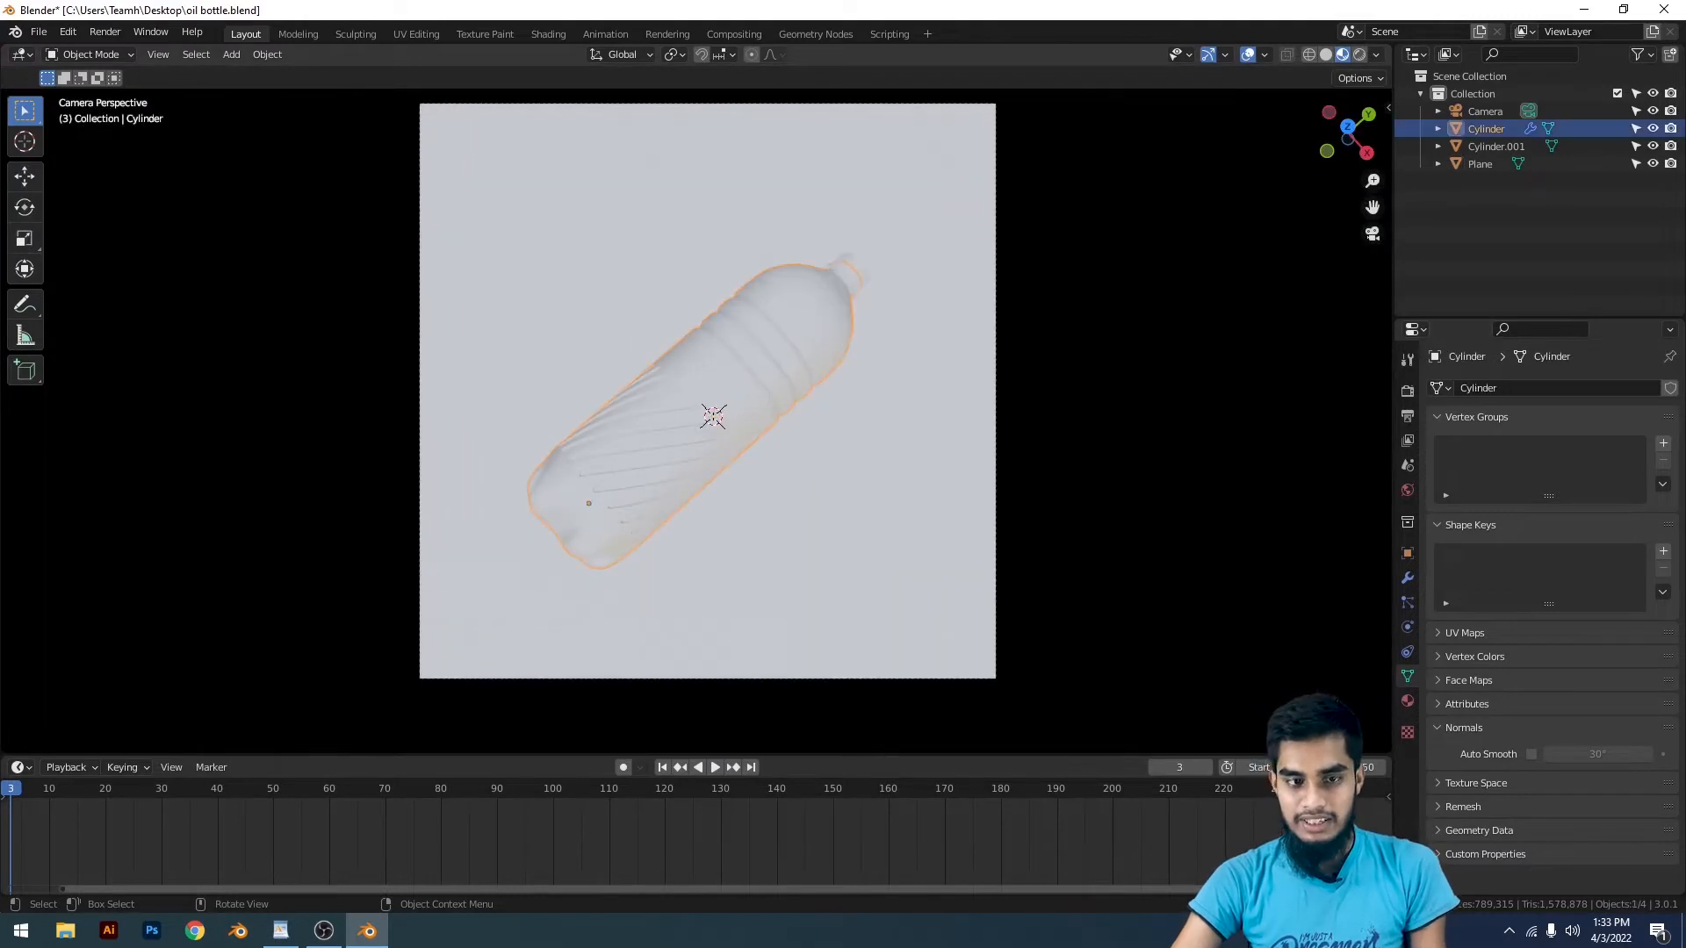
pyautogui.click(1408, 700)
pyautogui.click(1581, 463)
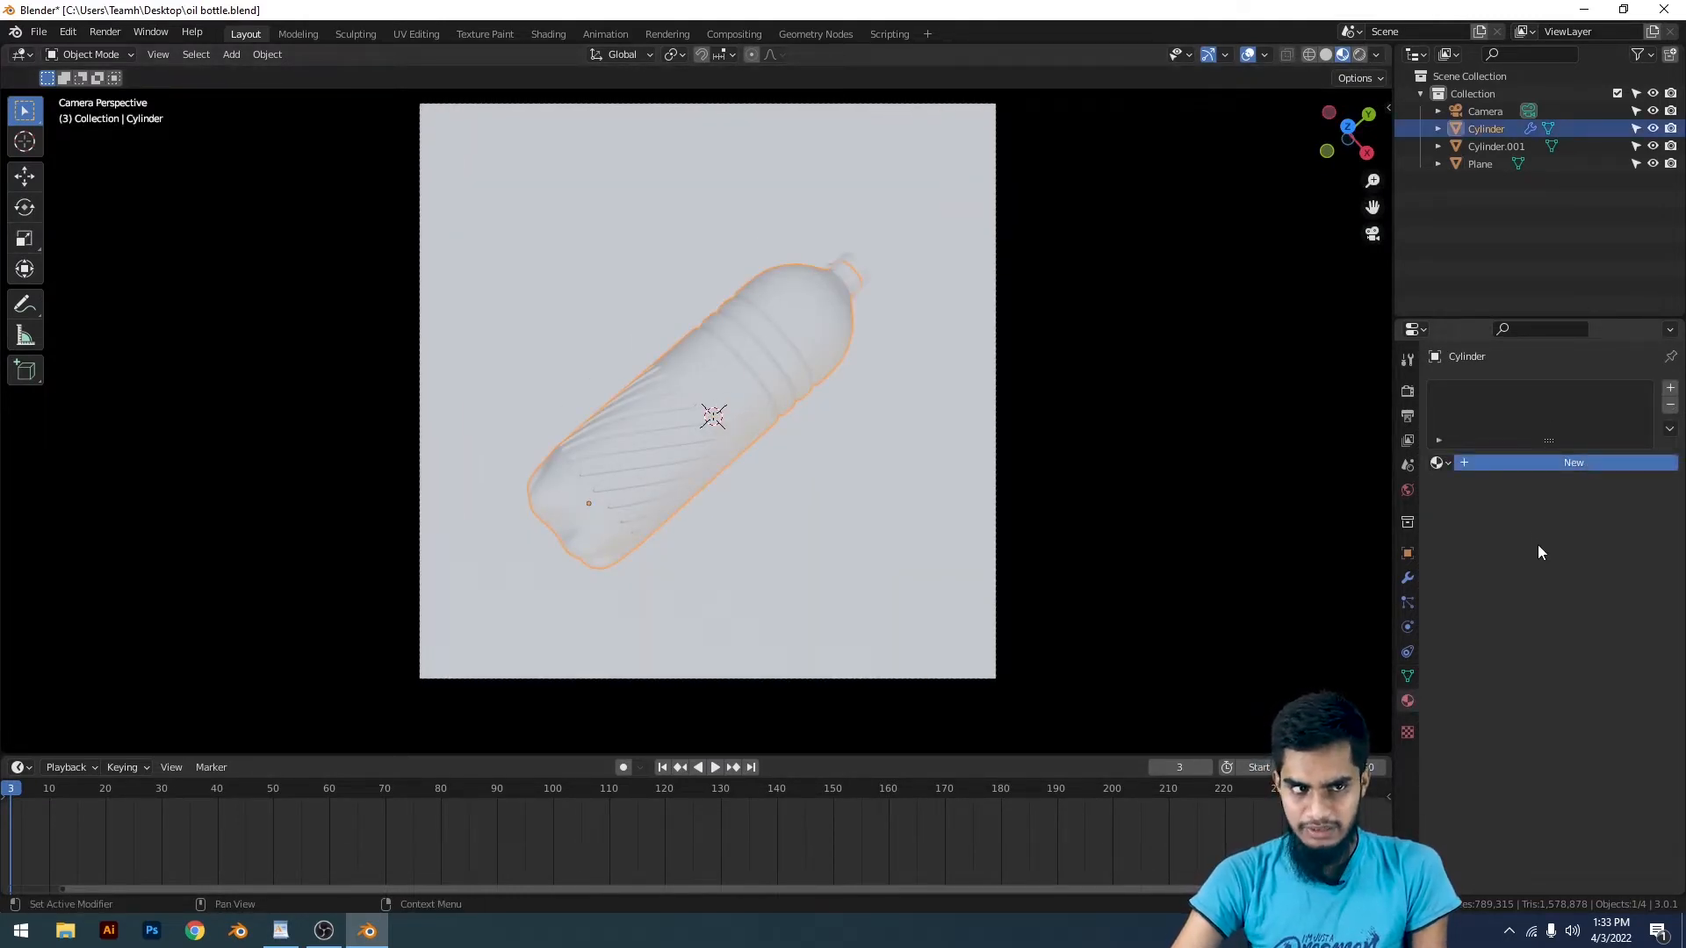
pyautogui.scroll(-10, 1563, 667)
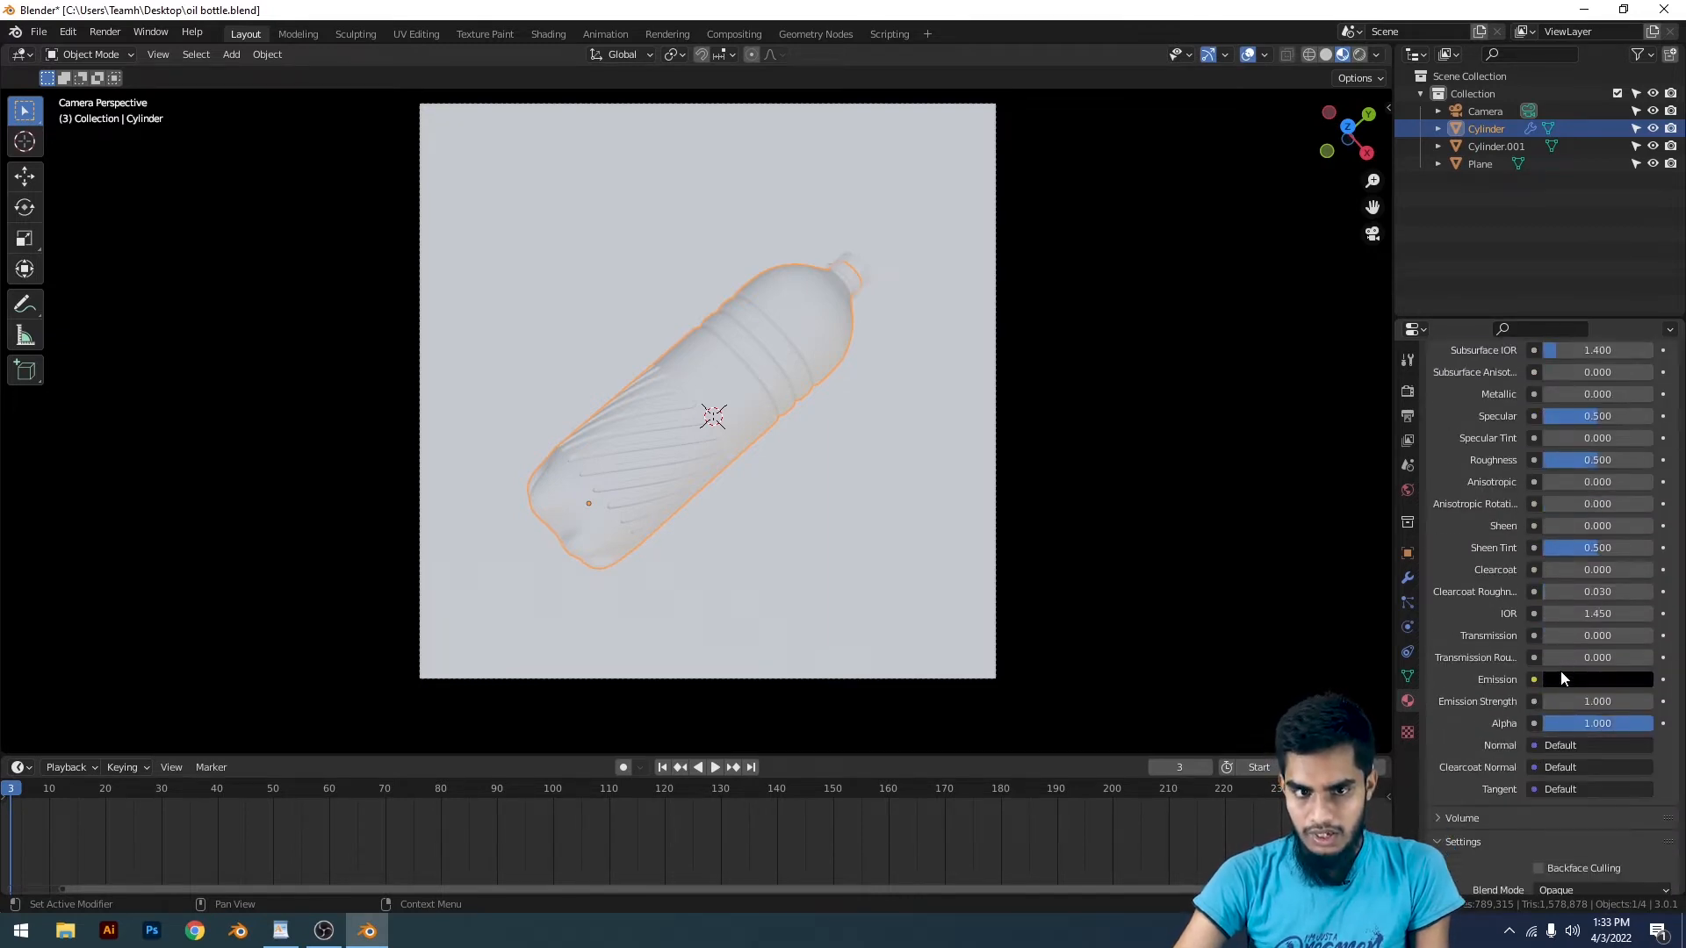
pyautogui.scroll(5, 1551, 647)
pyautogui.scroll(-4, 1620, 698)
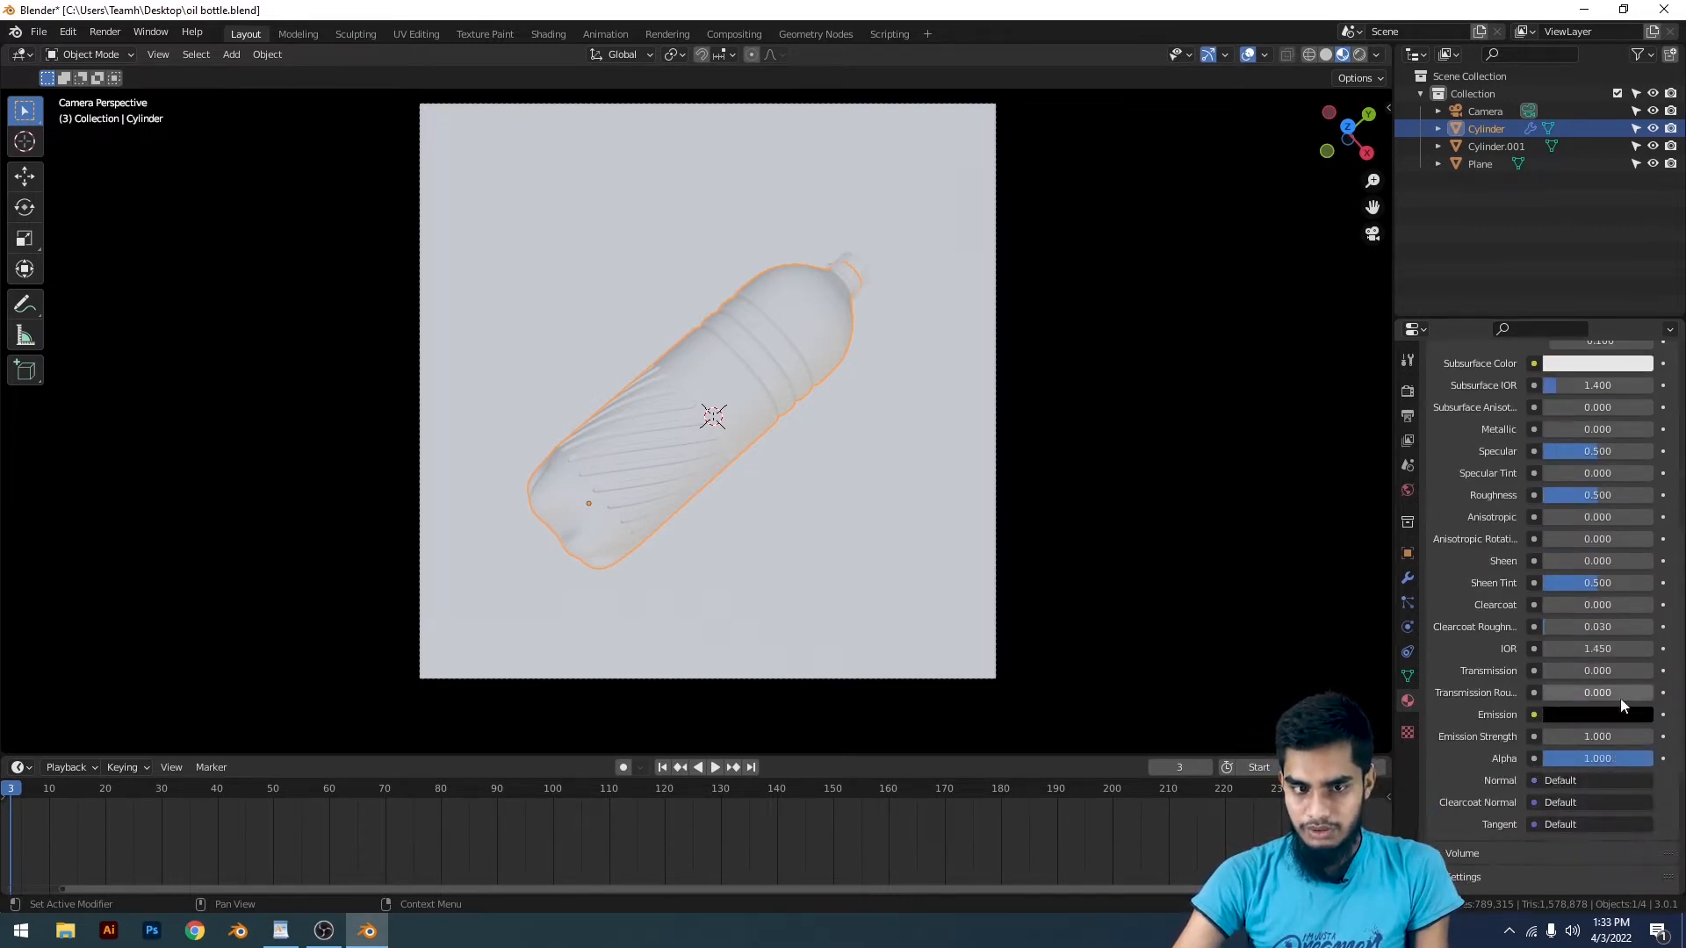
pyautogui.moveTo(1573, 673); pyautogui.dragTo(1576, 672)
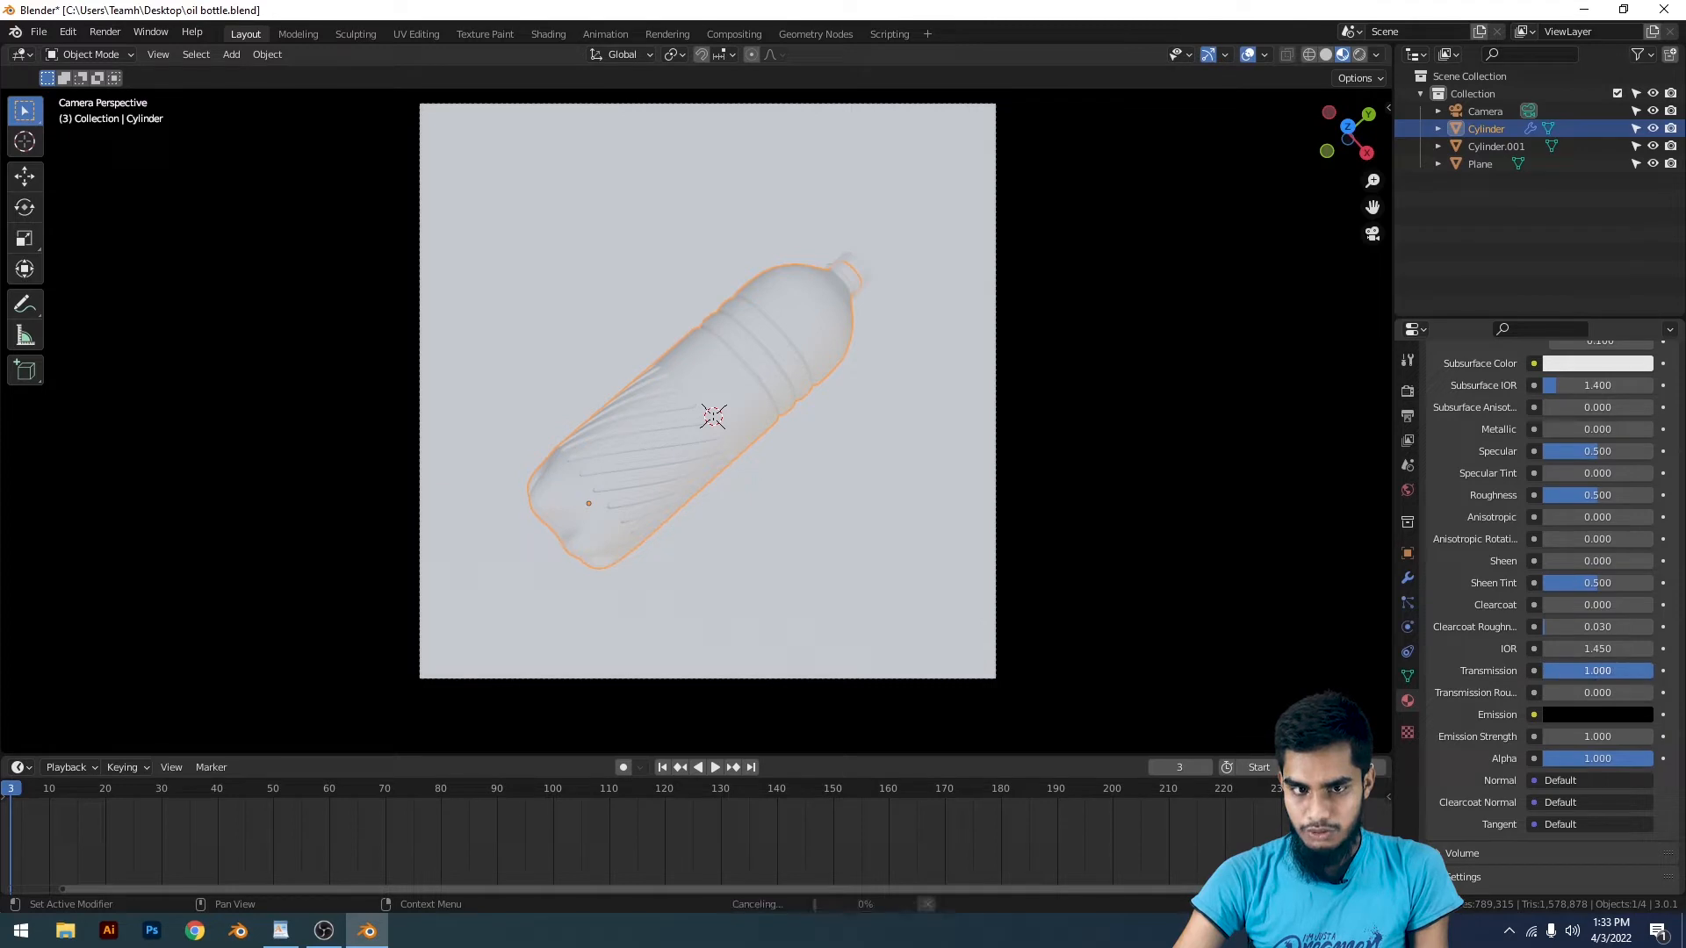
# Step: Set the bottle material's roughness to about 0.059 and its base color to a golden yellow, about hue 0.112, saturation 0.774, value 0.800
pyautogui.scroll(1, 1501, 422)
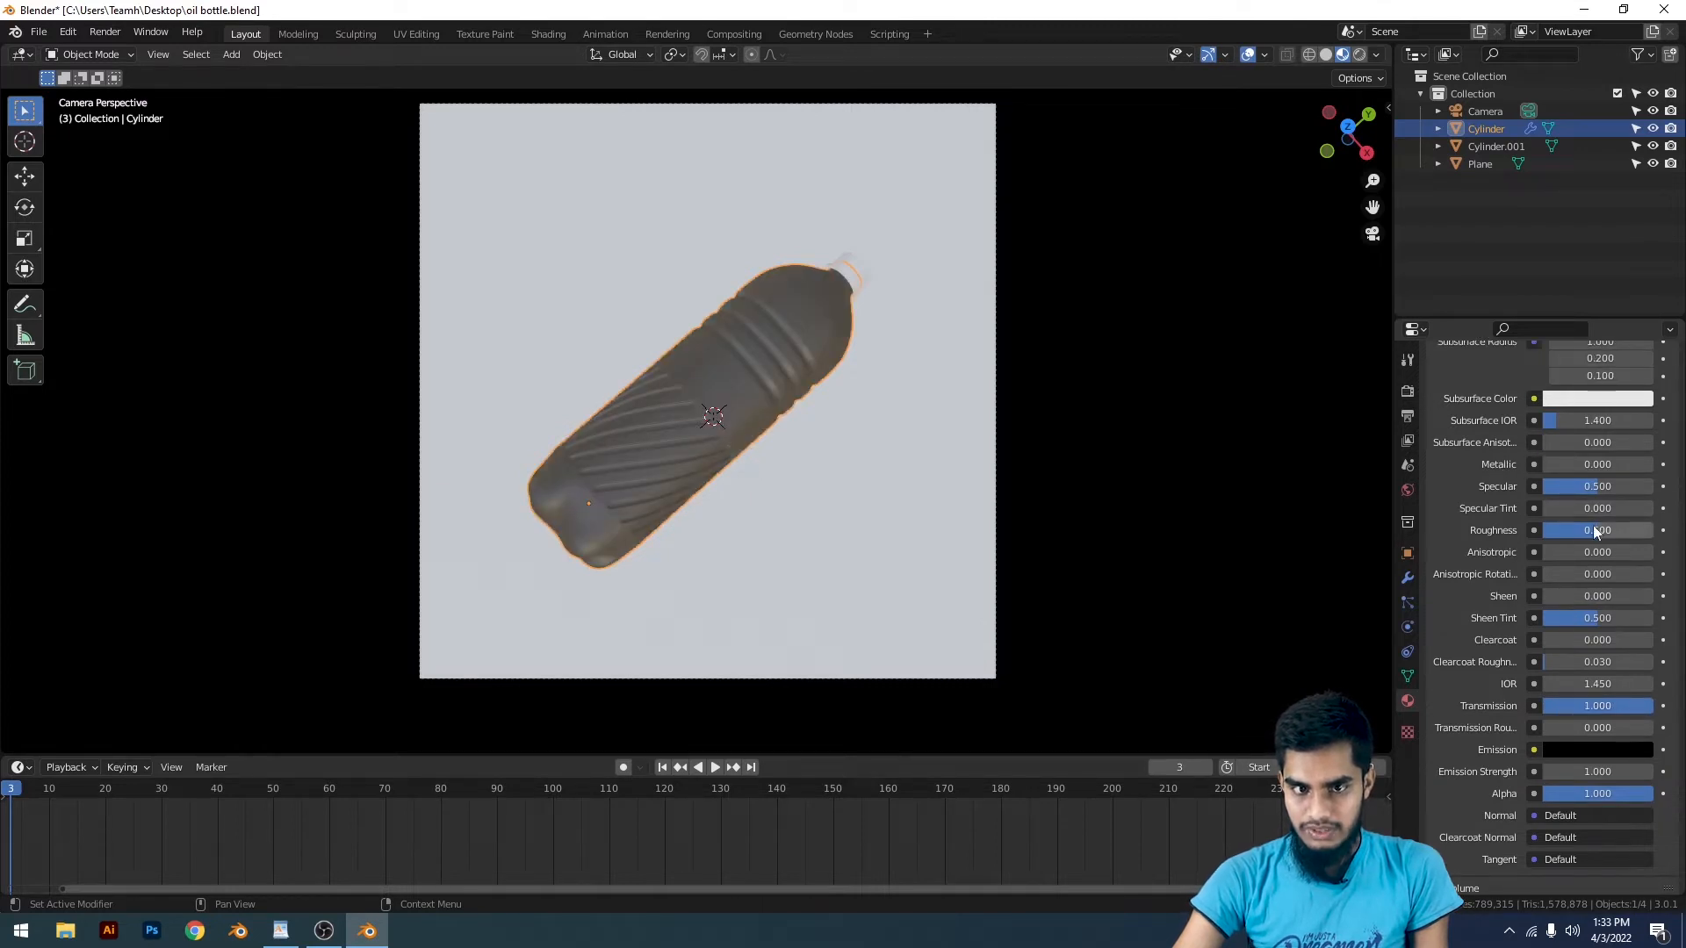
pyautogui.moveTo(1593, 525); pyautogui.dragTo(1567, 525)
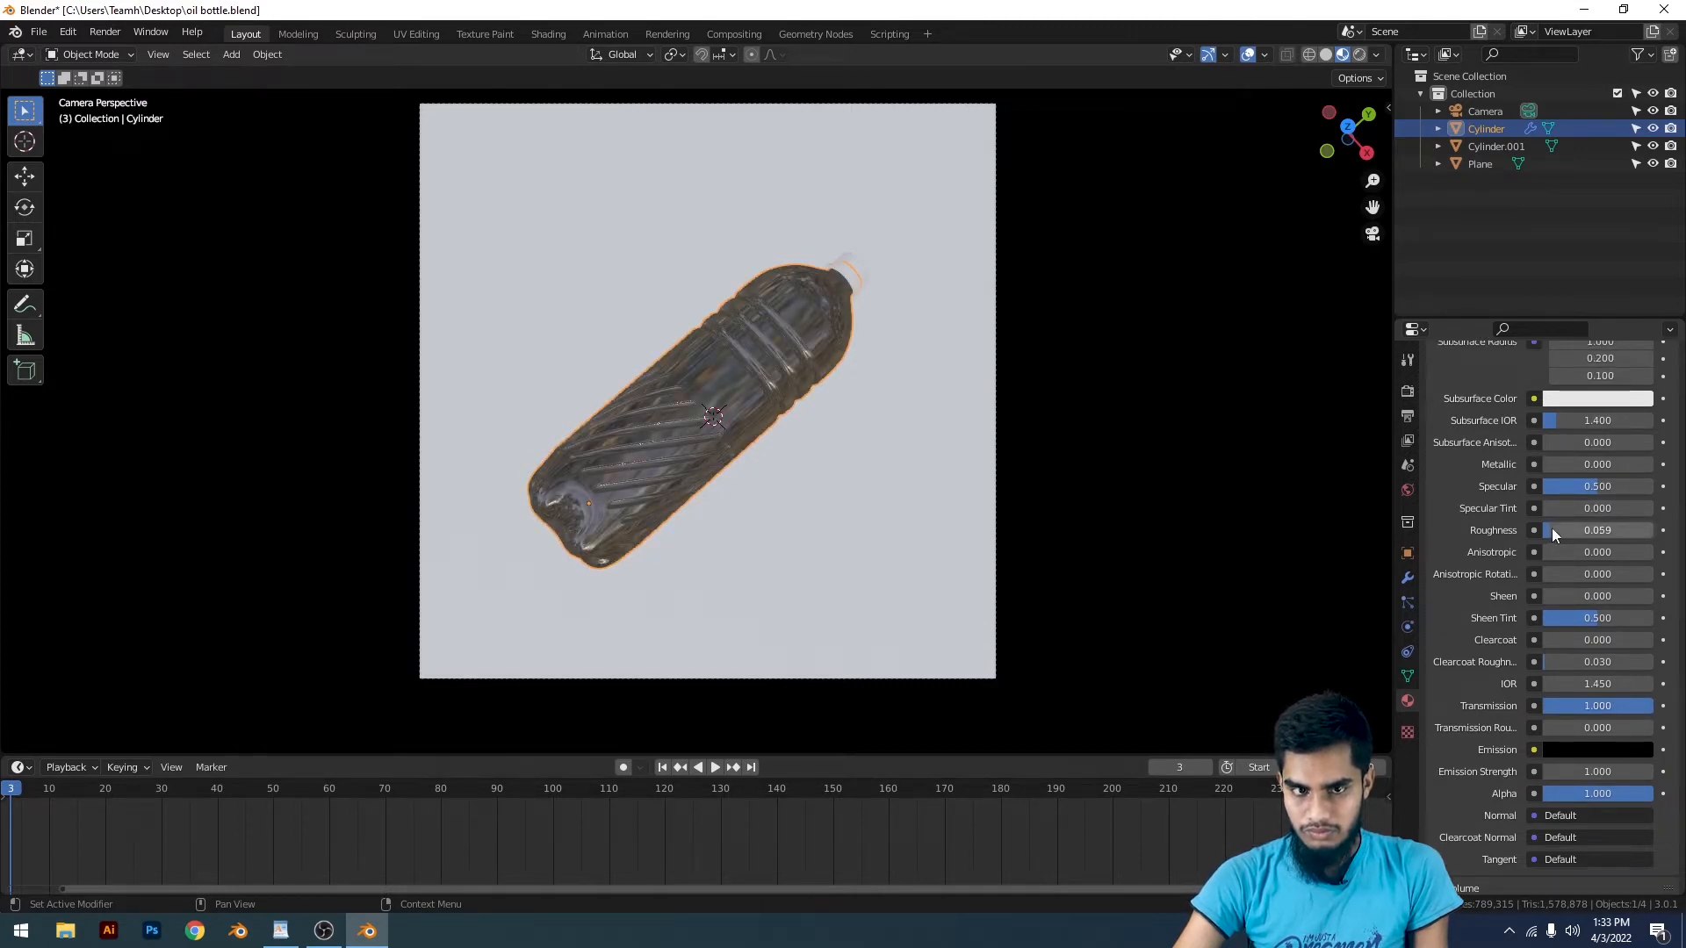
pyautogui.scroll(4, 1553, 535)
pyautogui.click(1620, 436)
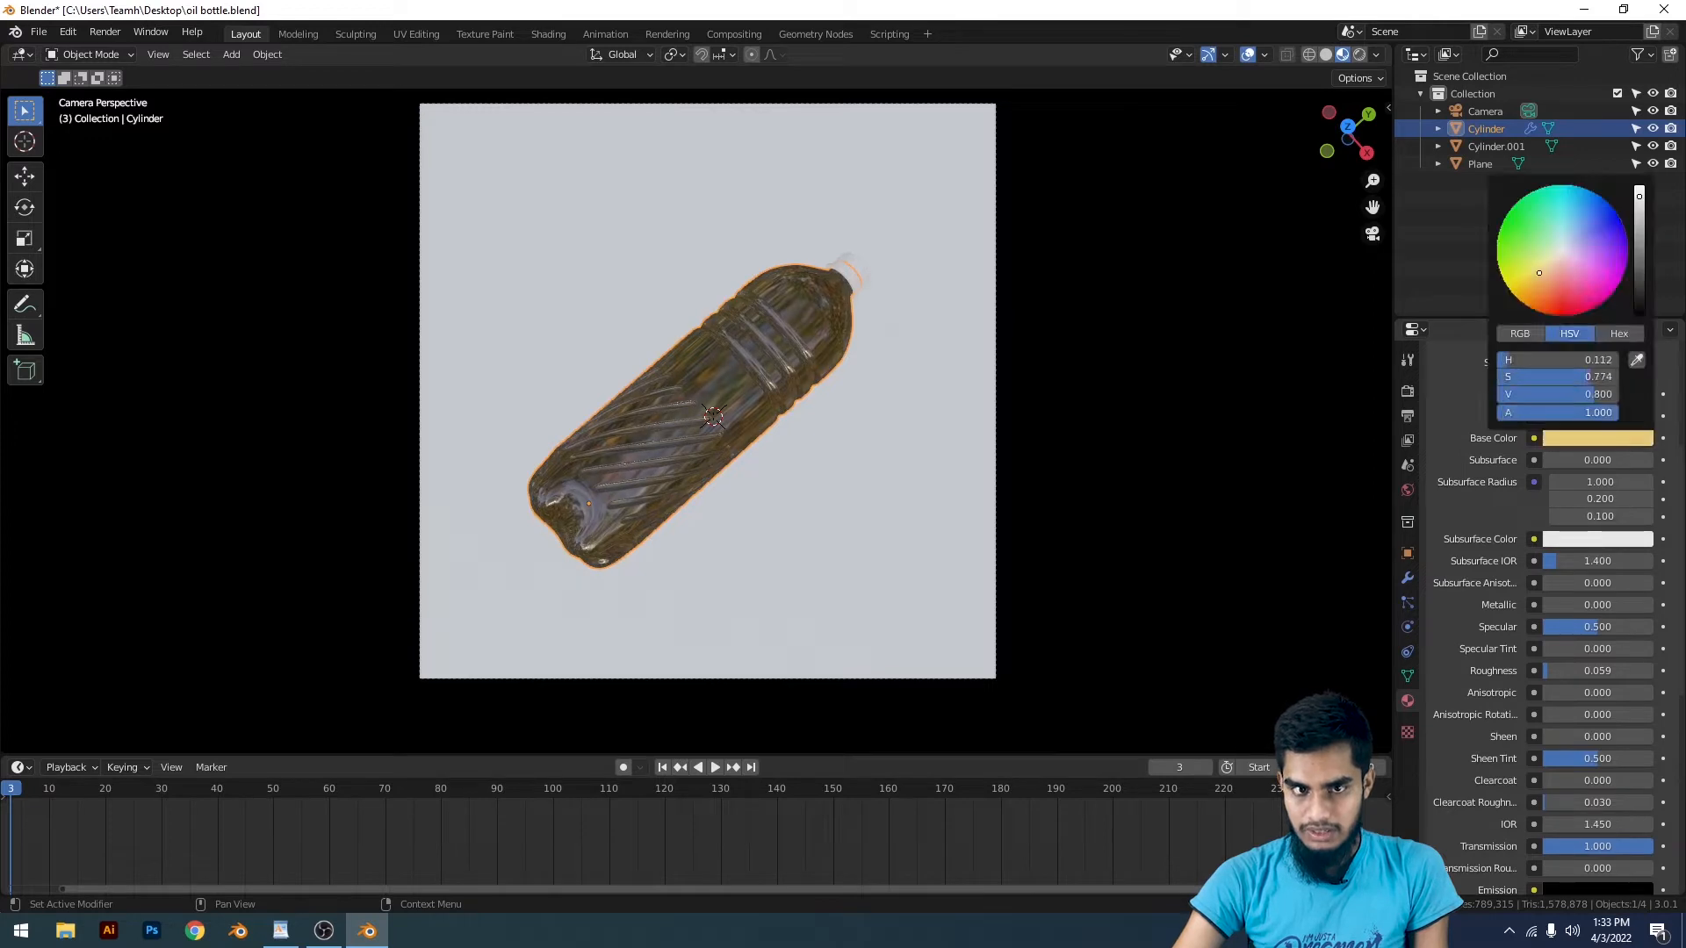
pyautogui.click(1050, 431)
# Step: Inspect the tinted bottle from several angles, deselect the plane, and return to the camera view with its frame fitted
pyautogui.scroll(-2, 1050, 431)
pyautogui.moveTo(1050, 431); pyautogui.dragTo(1146, 314, button='middle')
pyautogui.scroll(-6, 994, 288)
pyautogui.click(994, 288)
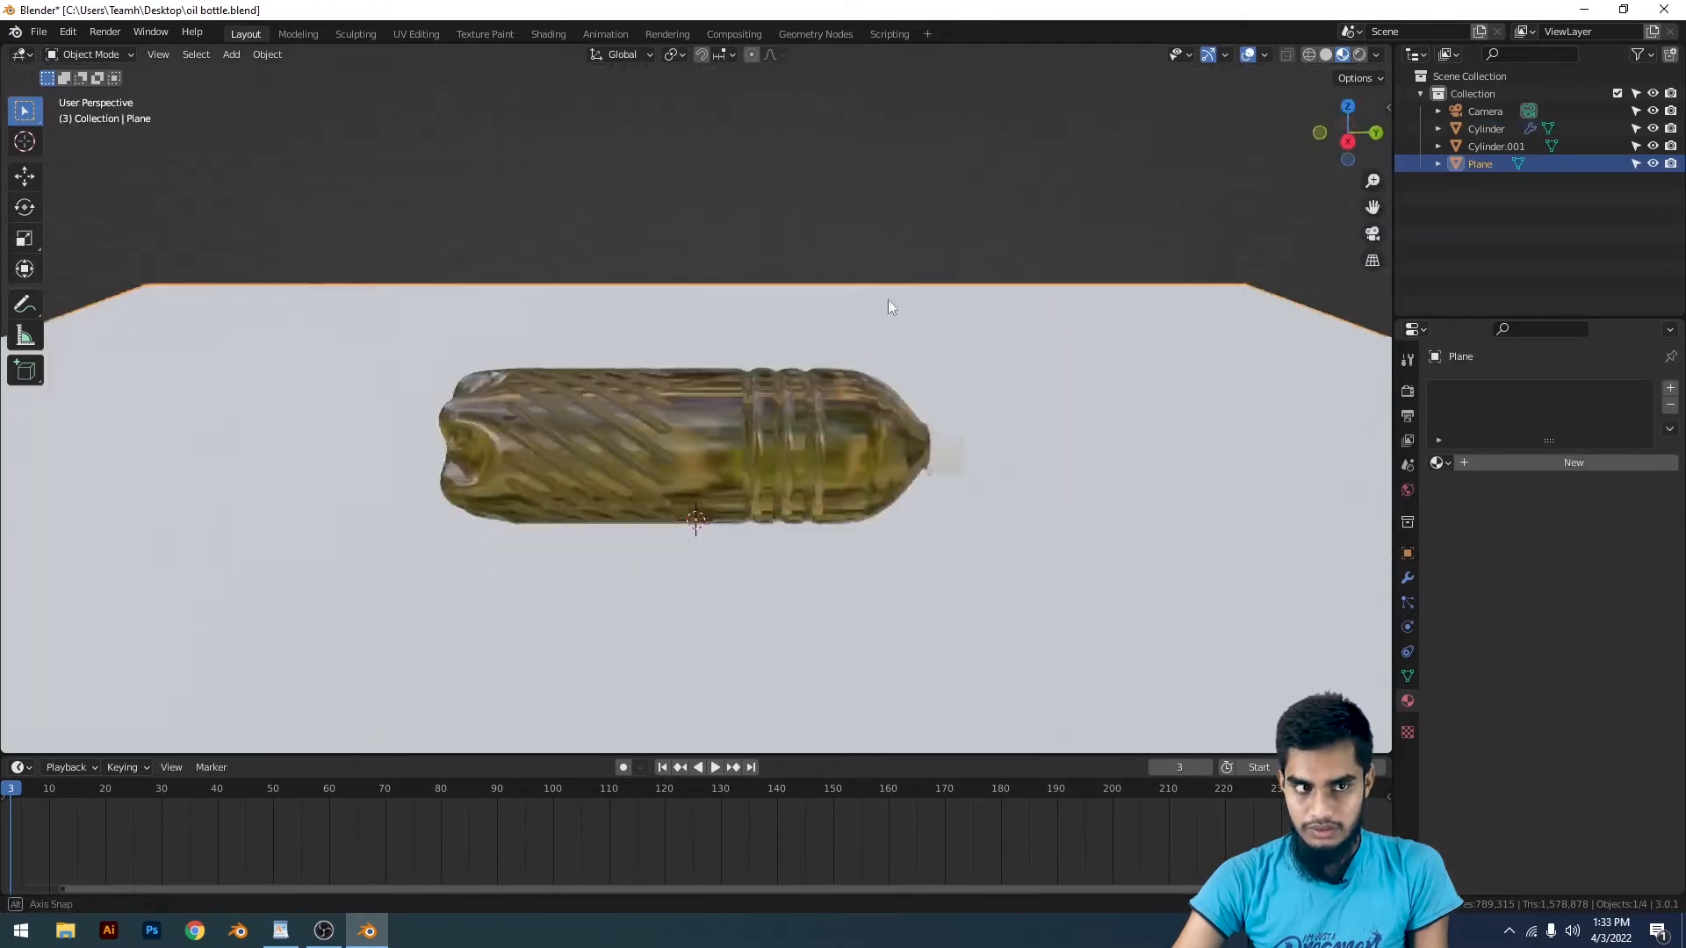
pyautogui.moveTo(993, 287); pyautogui.dragTo(1163, 300, button='middle')
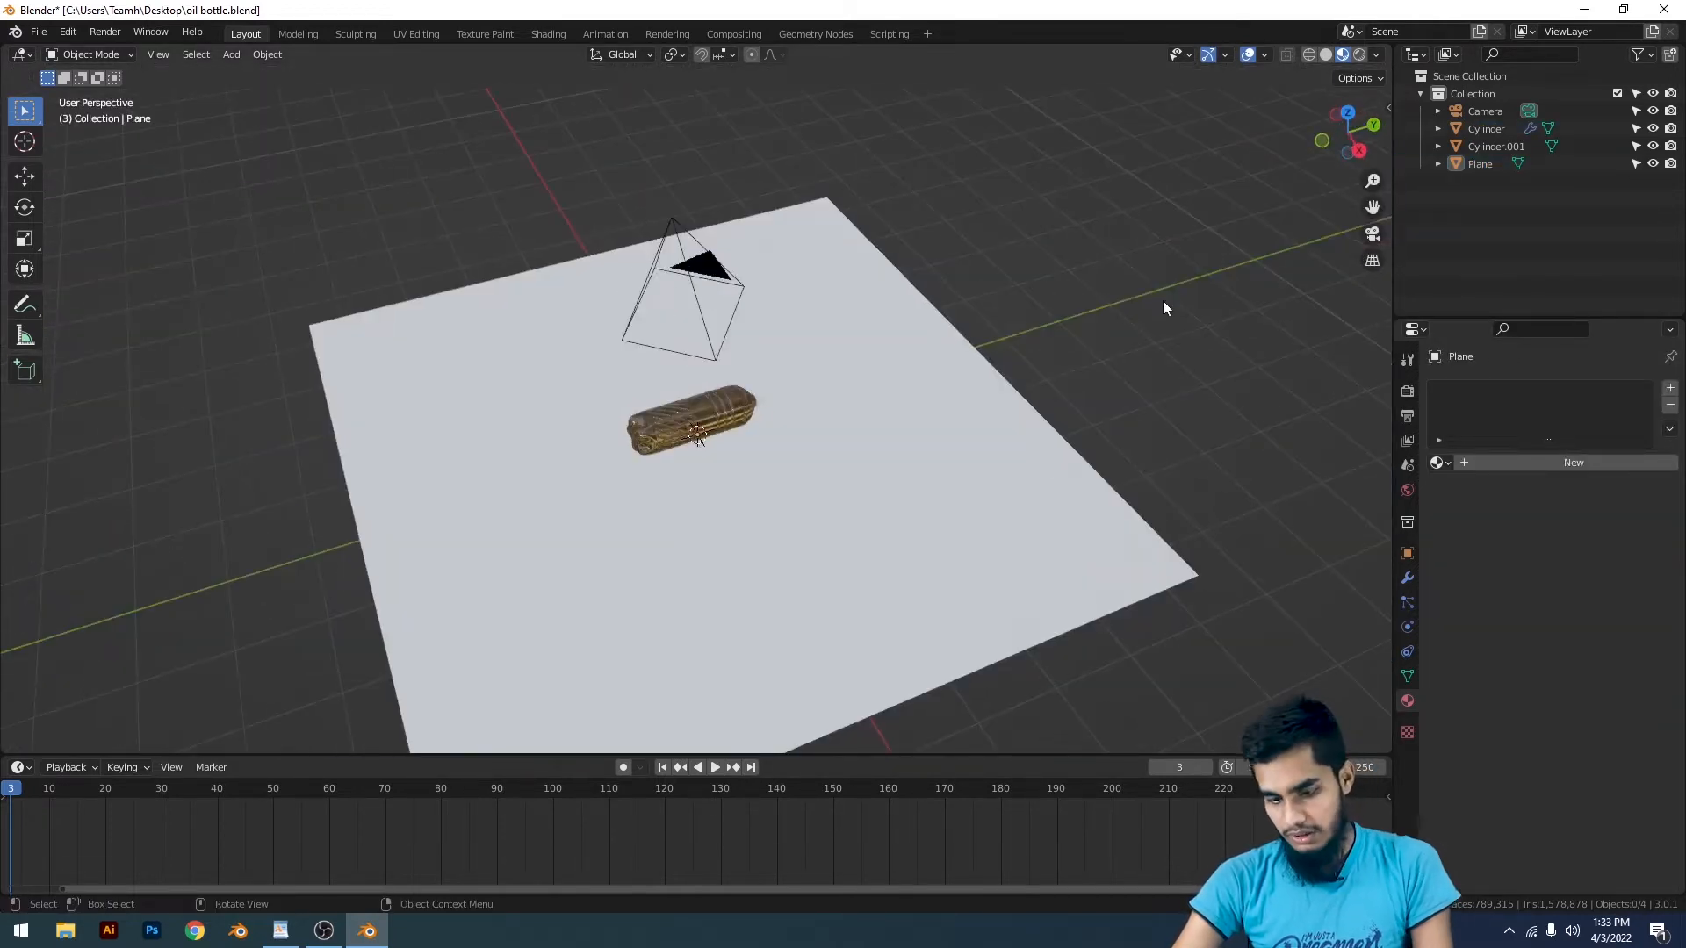
pyautogui.press('KP_0')
pyautogui.press('Home')
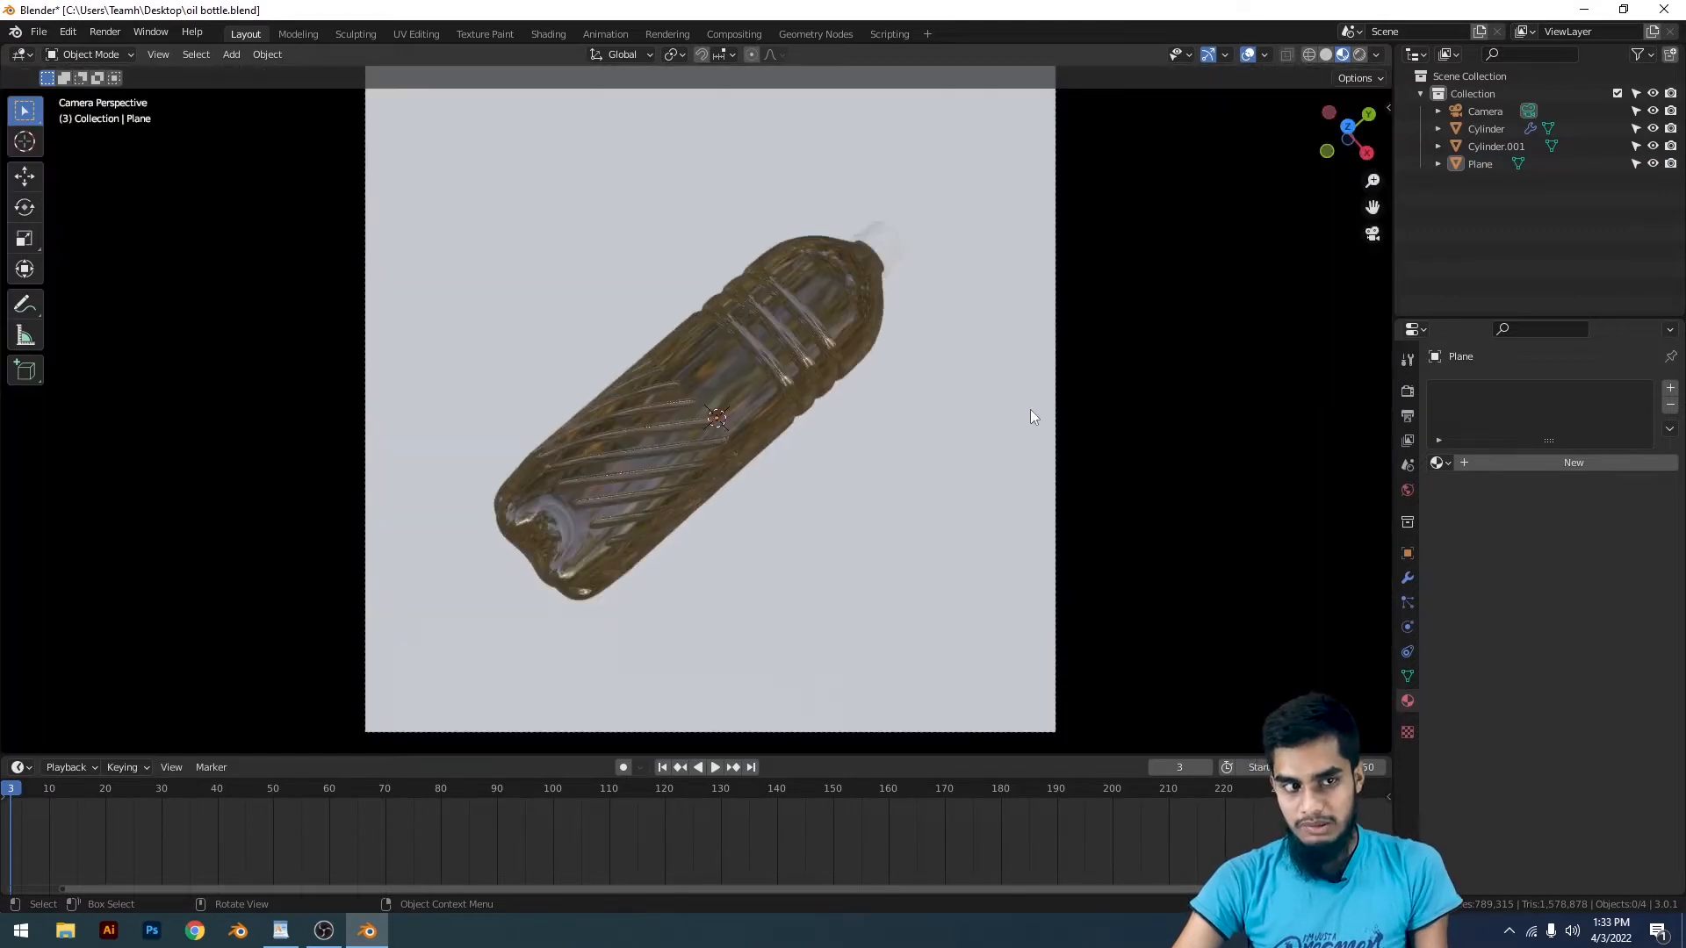
# Step: Show the render settings, turn Ambient Occlusion off, and examine the scene in Solid shading from several angles and through the camera
pyautogui.click(1407, 391)
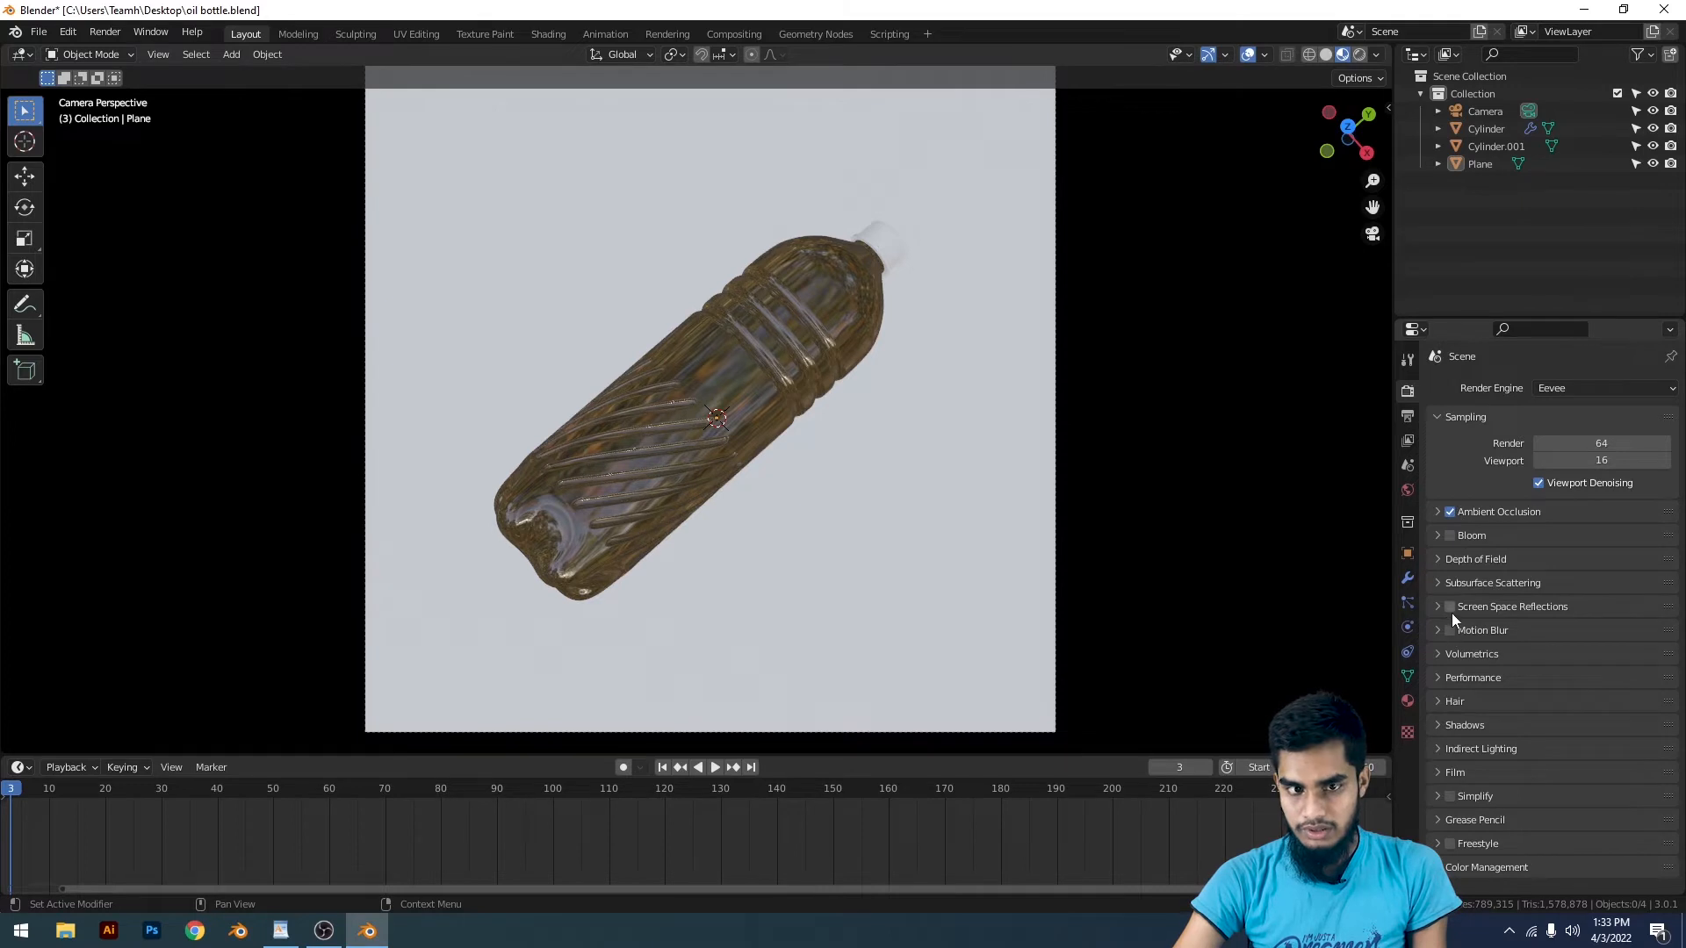
pyautogui.scroll(-2, 1267, 81)
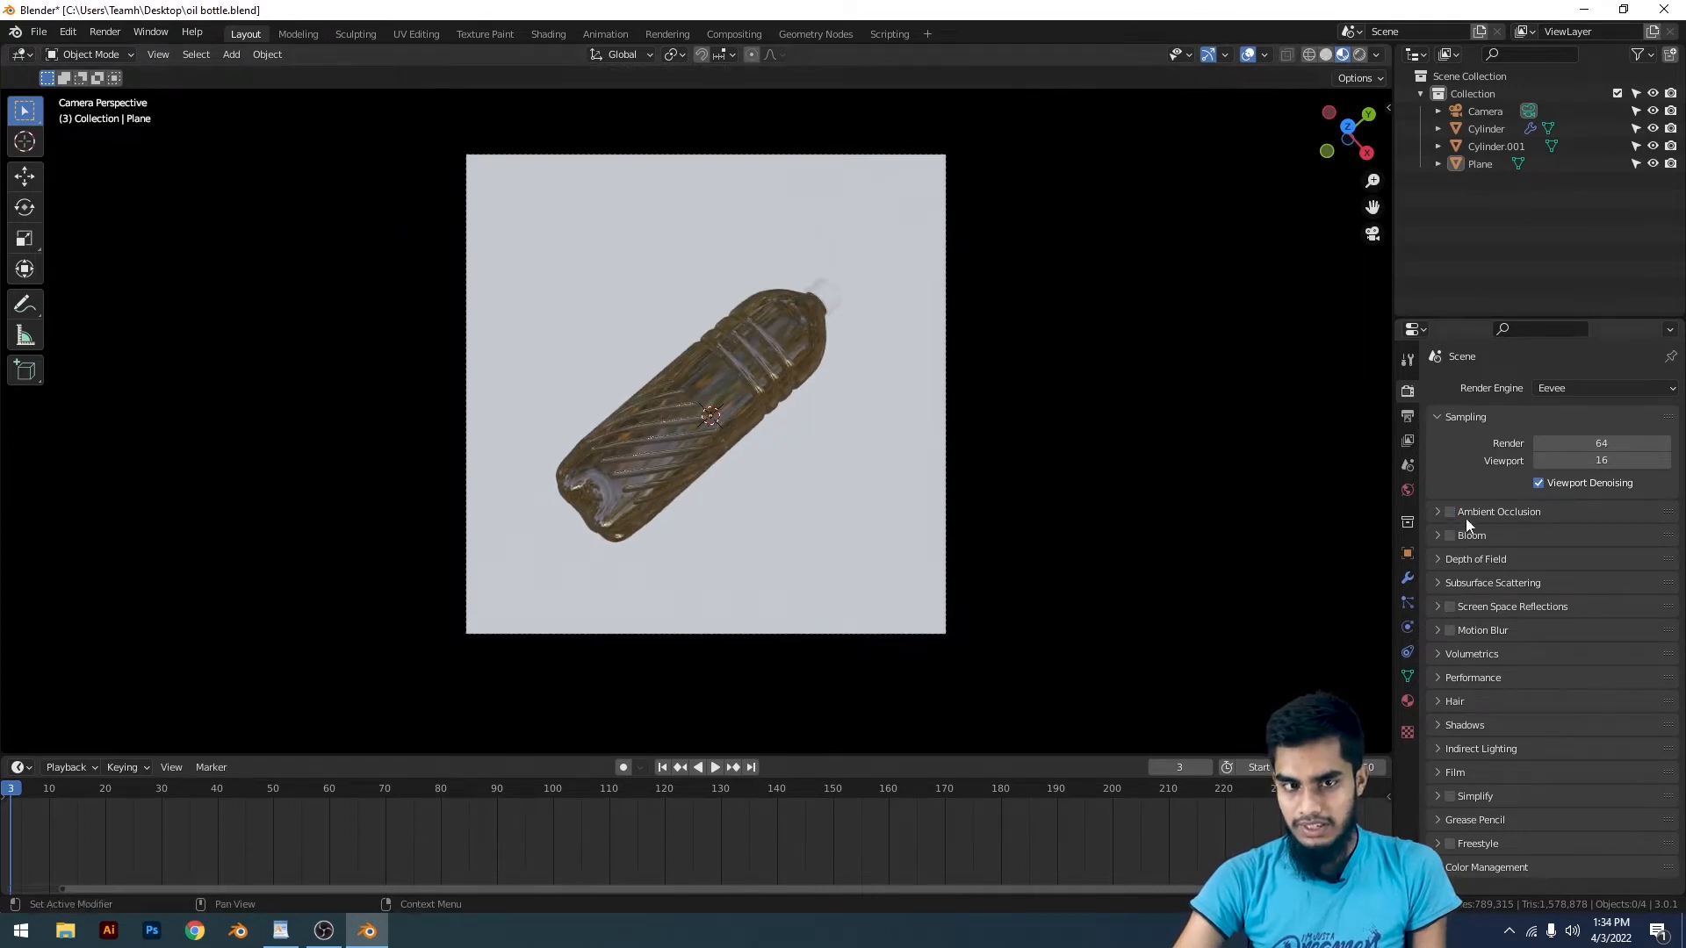
pyautogui.click(1325, 54)
pyautogui.moveTo(972, 351); pyautogui.dragTo(1125, 378, button='middle')
pyautogui.scroll(-7, 1125, 378)
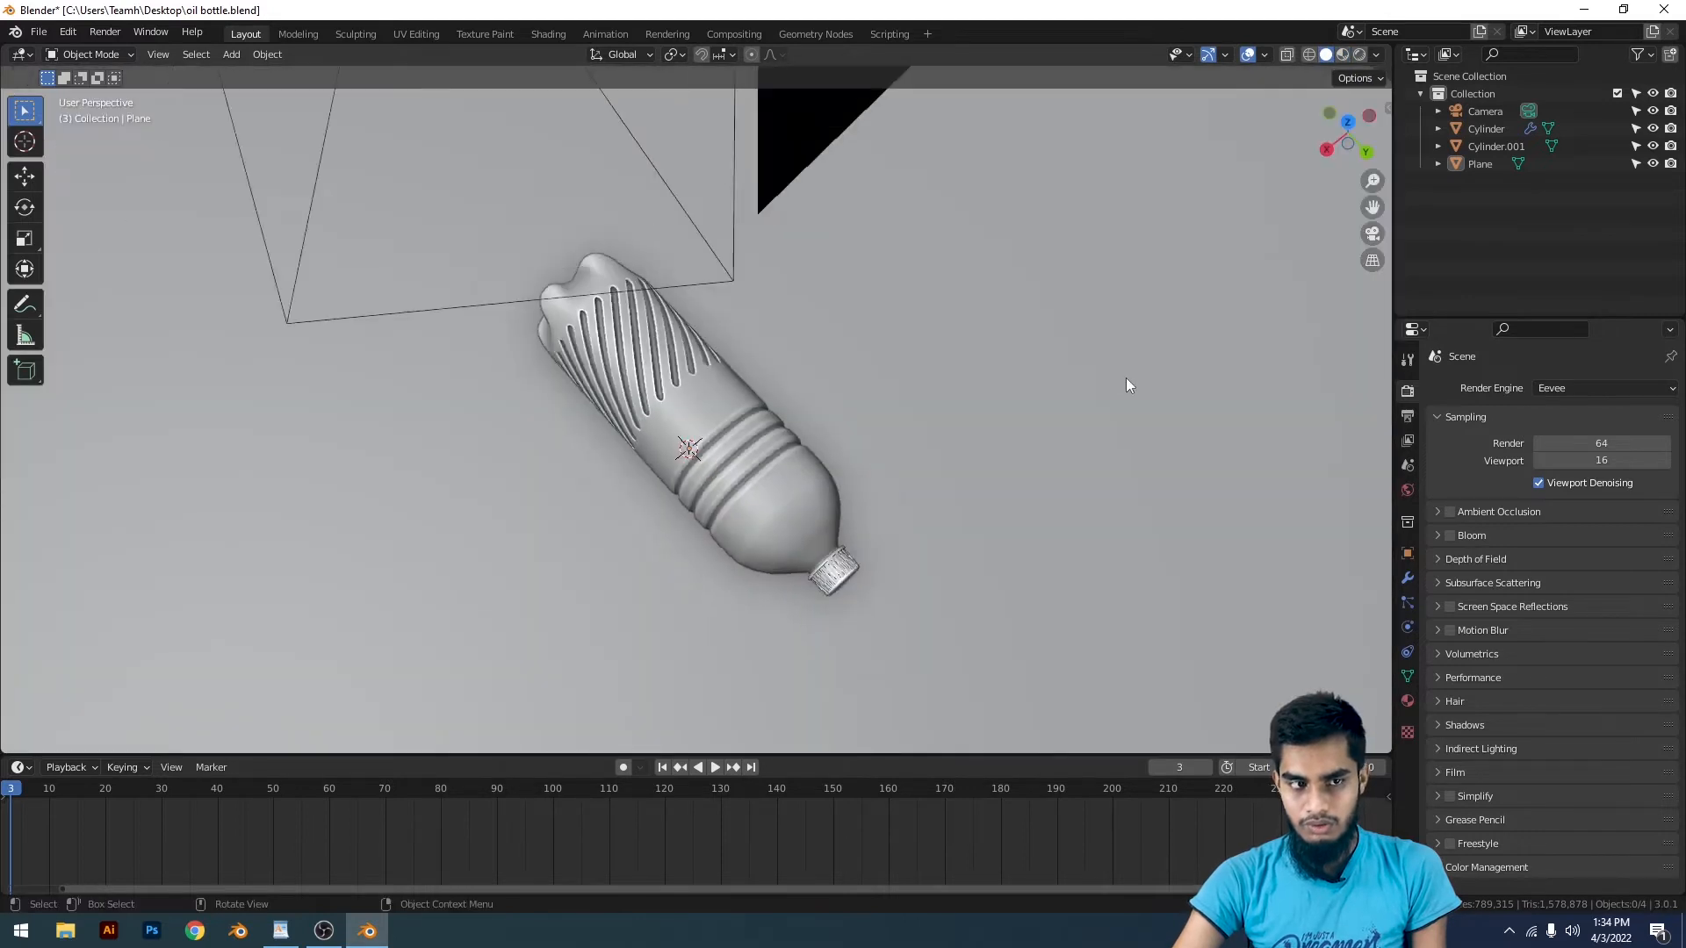
pyautogui.press('KP_0')
pyautogui.moveTo(1113, 451); pyautogui.dragTo(963, 230, button='middle')
pyautogui.scroll(-5, 993, 262)
pyautogui.scroll(2, 978, 323)
pyautogui.moveTo(979, 330); pyautogui.dragTo(1091, 305, button='middle')
pyautogui.press('KP_0')
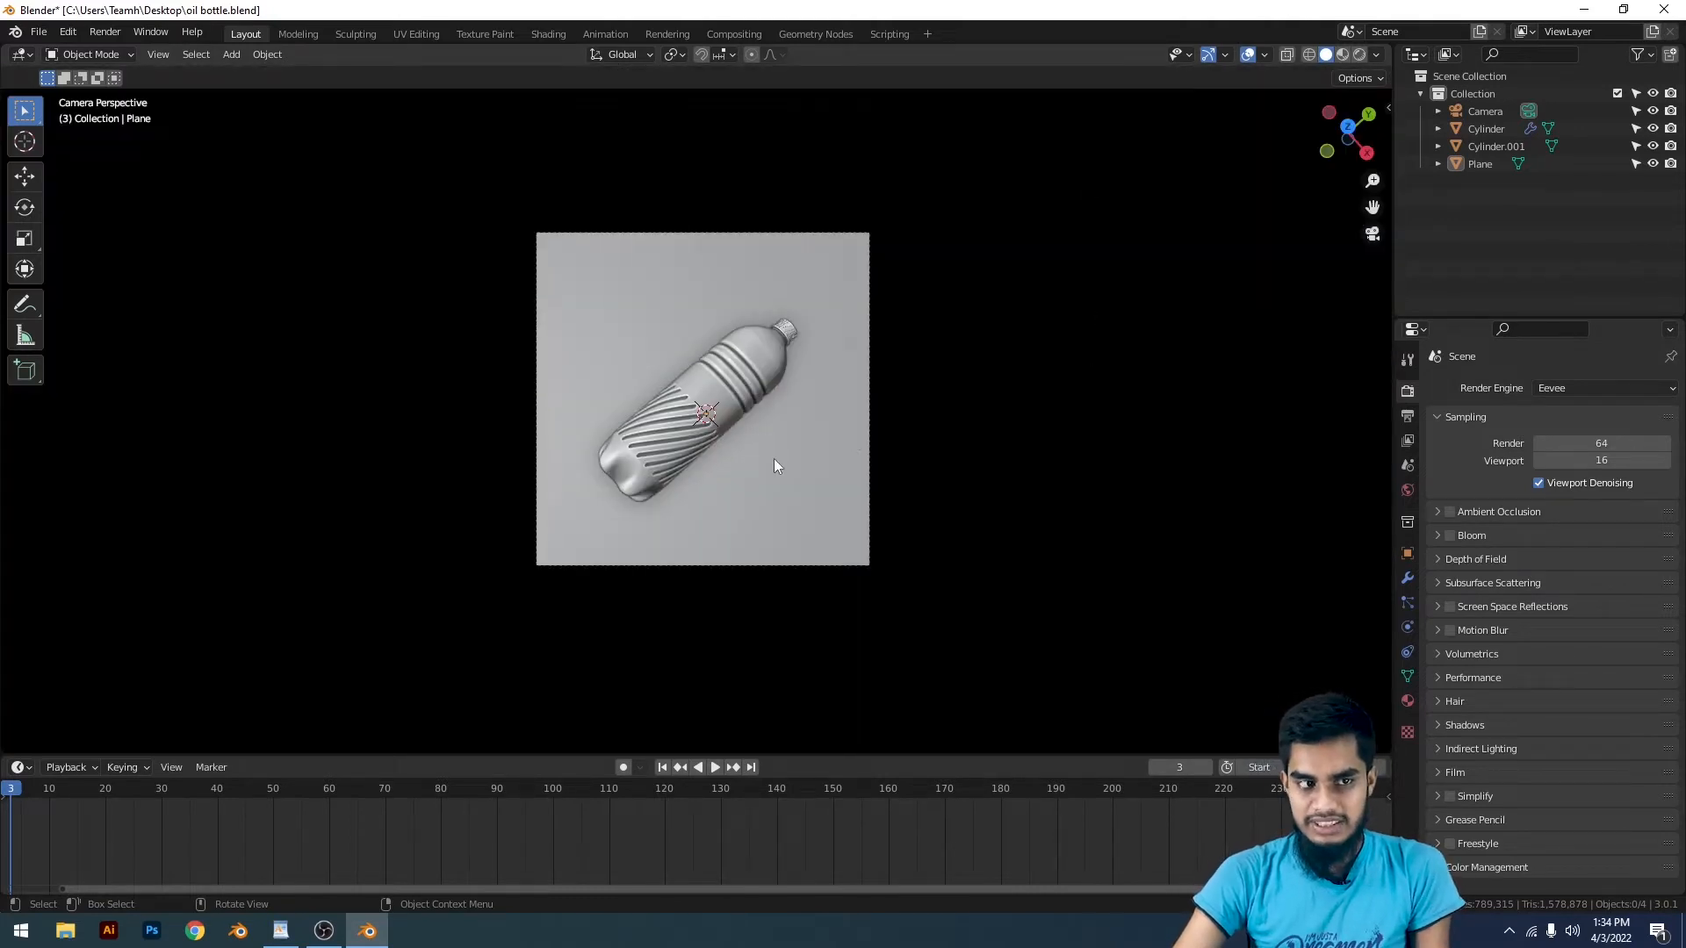
pyautogui.scroll(5, 775, 412)
pyautogui.click(776, 371)
pyautogui.scroll(-6, 924, 387)
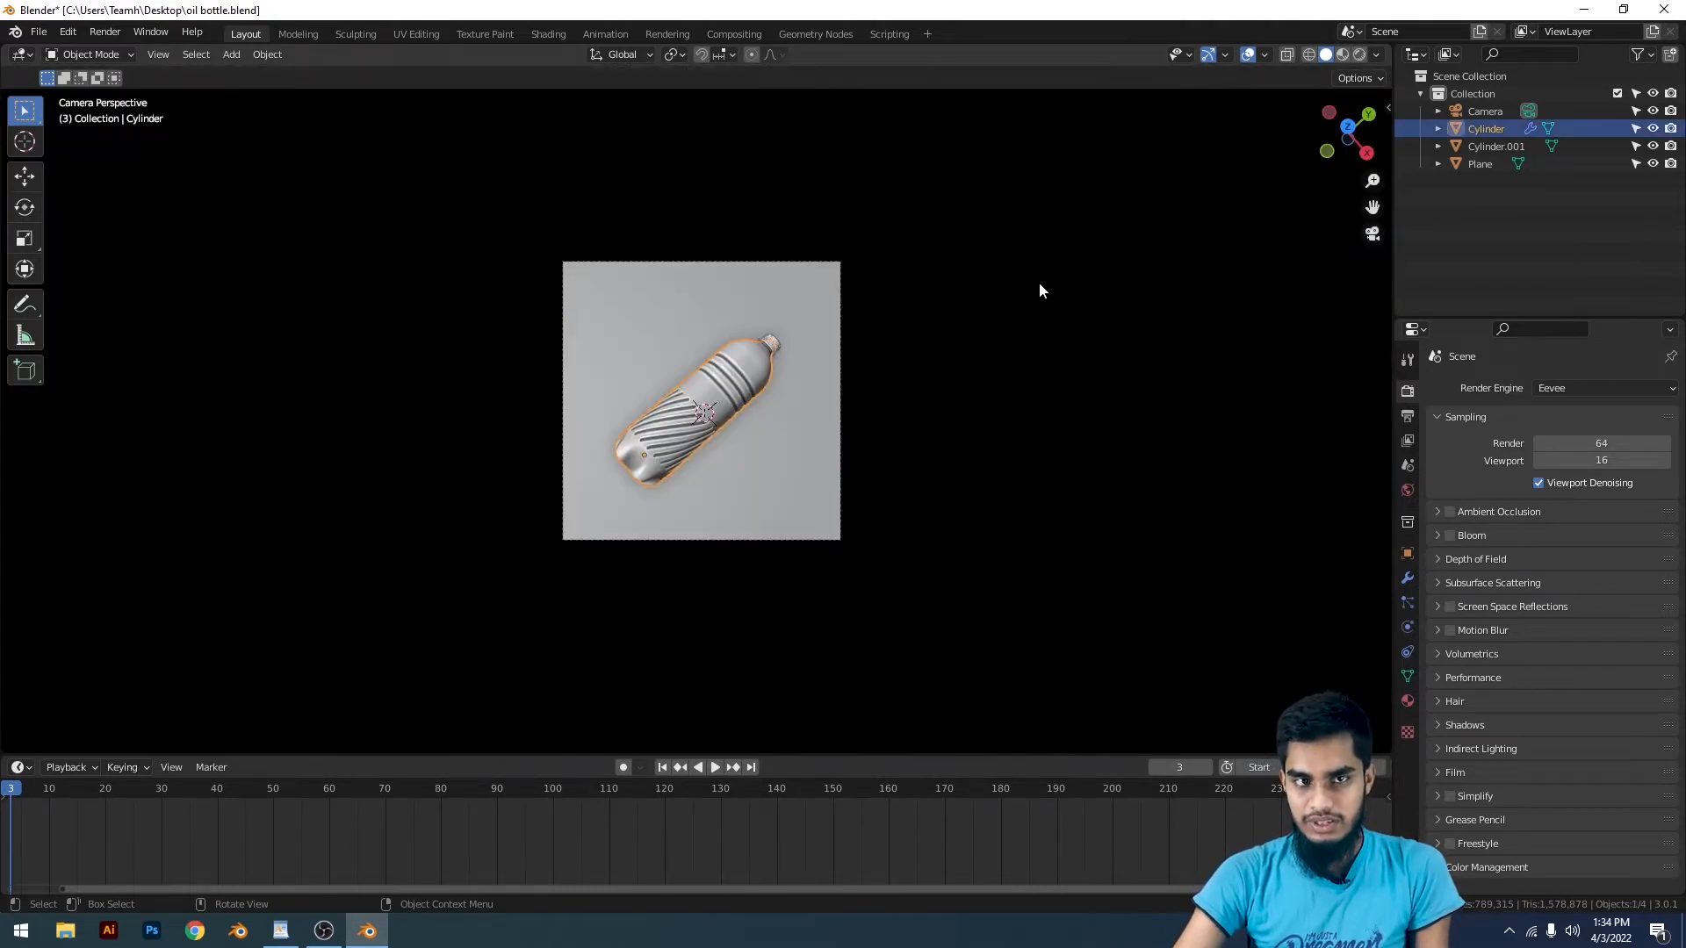
# Step: Switch back to Material Preview shading, select the plane, and examine the bottle through the camera and from the side
pyautogui.click(1343, 55)
pyautogui.scroll(4, 1078, 457)
pyautogui.click(943, 403)
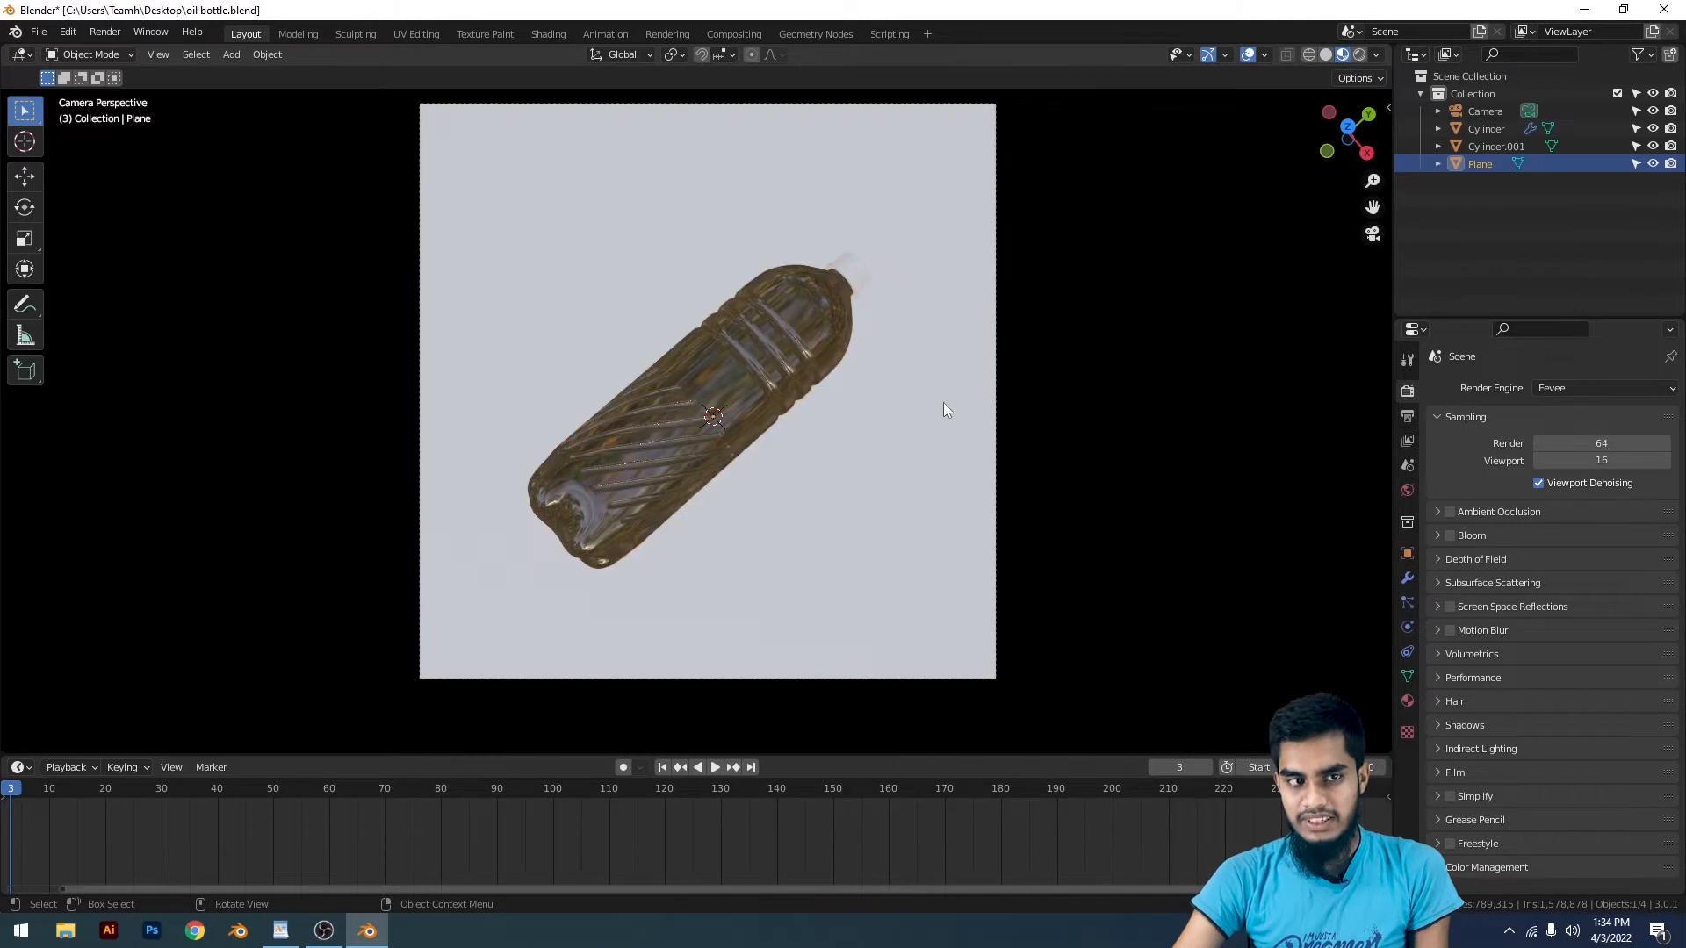
pyautogui.scroll(-4, 974, 404)
pyautogui.scroll(4, 878, 411)
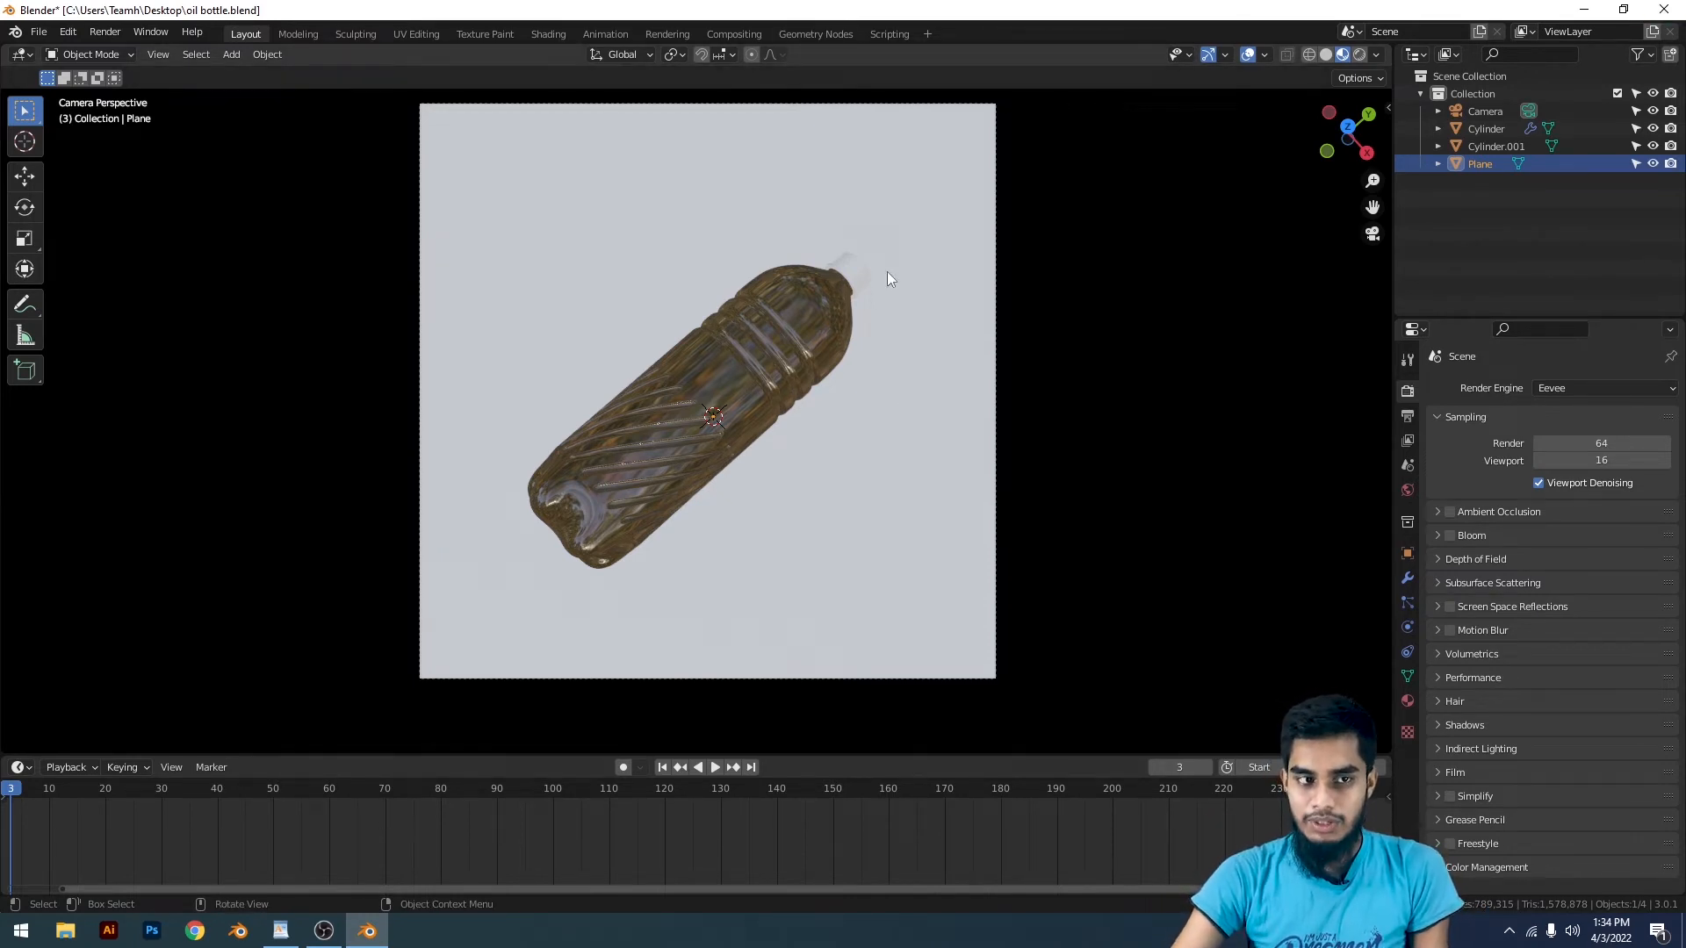
pyautogui.scroll(-4, 944, 411)
pyautogui.moveTo(944, 411); pyautogui.dragTo(1015, 300, button='middle')
pyautogui.scroll(-2, 953, 334)
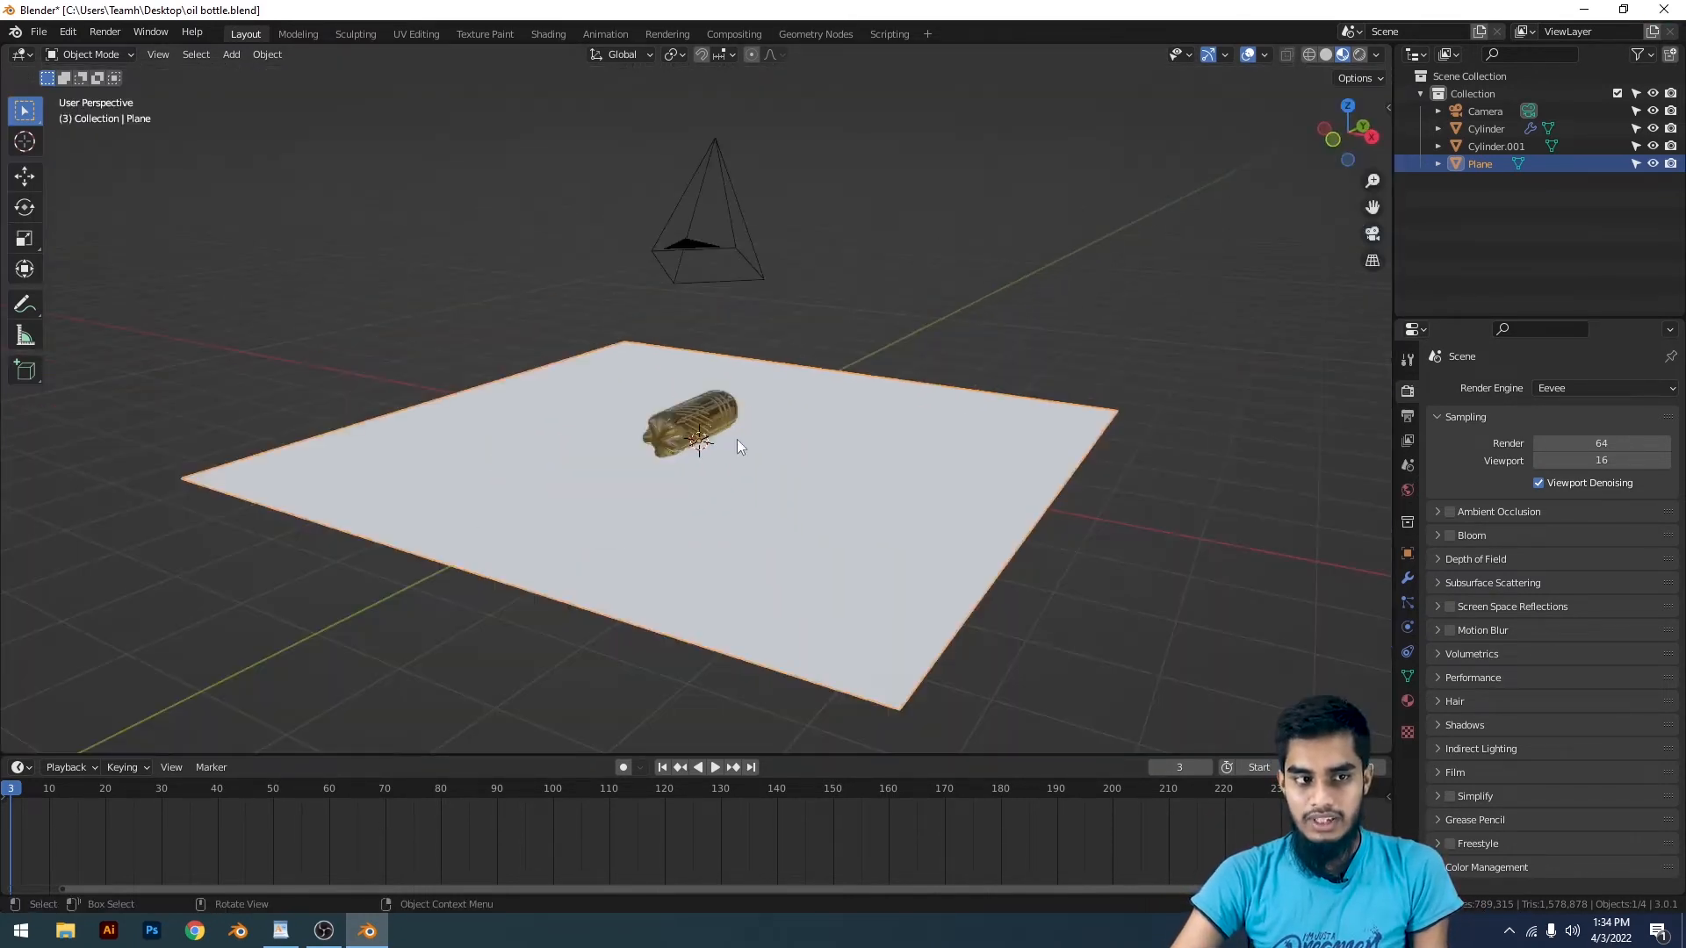
# Step: Select the bottle body and cap together, move them along X well clear of the plane, and deselect them
pyautogui.click(702, 427)
pyautogui.moveTo(676, 435); pyautogui.dragTo(527, 467, button='middle')
pyautogui.scroll(3, 761, 405)
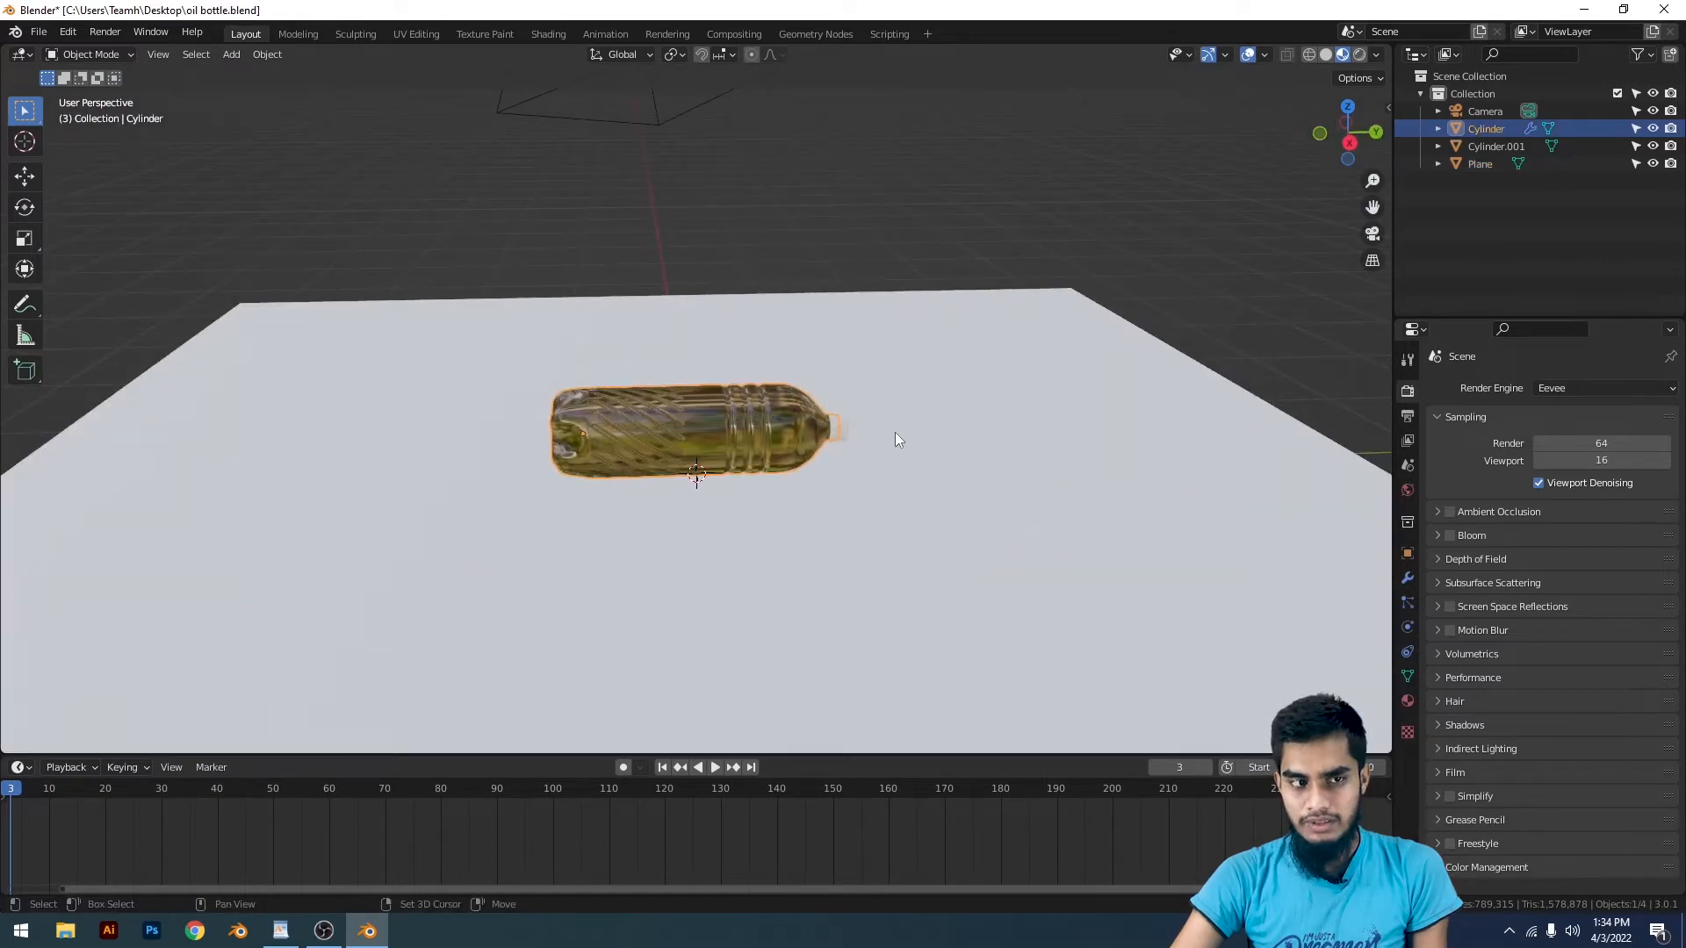
pyautogui.keyDown('shift'); pyautogui.click(841, 423); pyautogui.keyUp('shift')
pyautogui.scroll(-6, 837, 413)
pyautogui.moveTo(773, 387); pyautogui.dragTo(926, 427, button='middle')
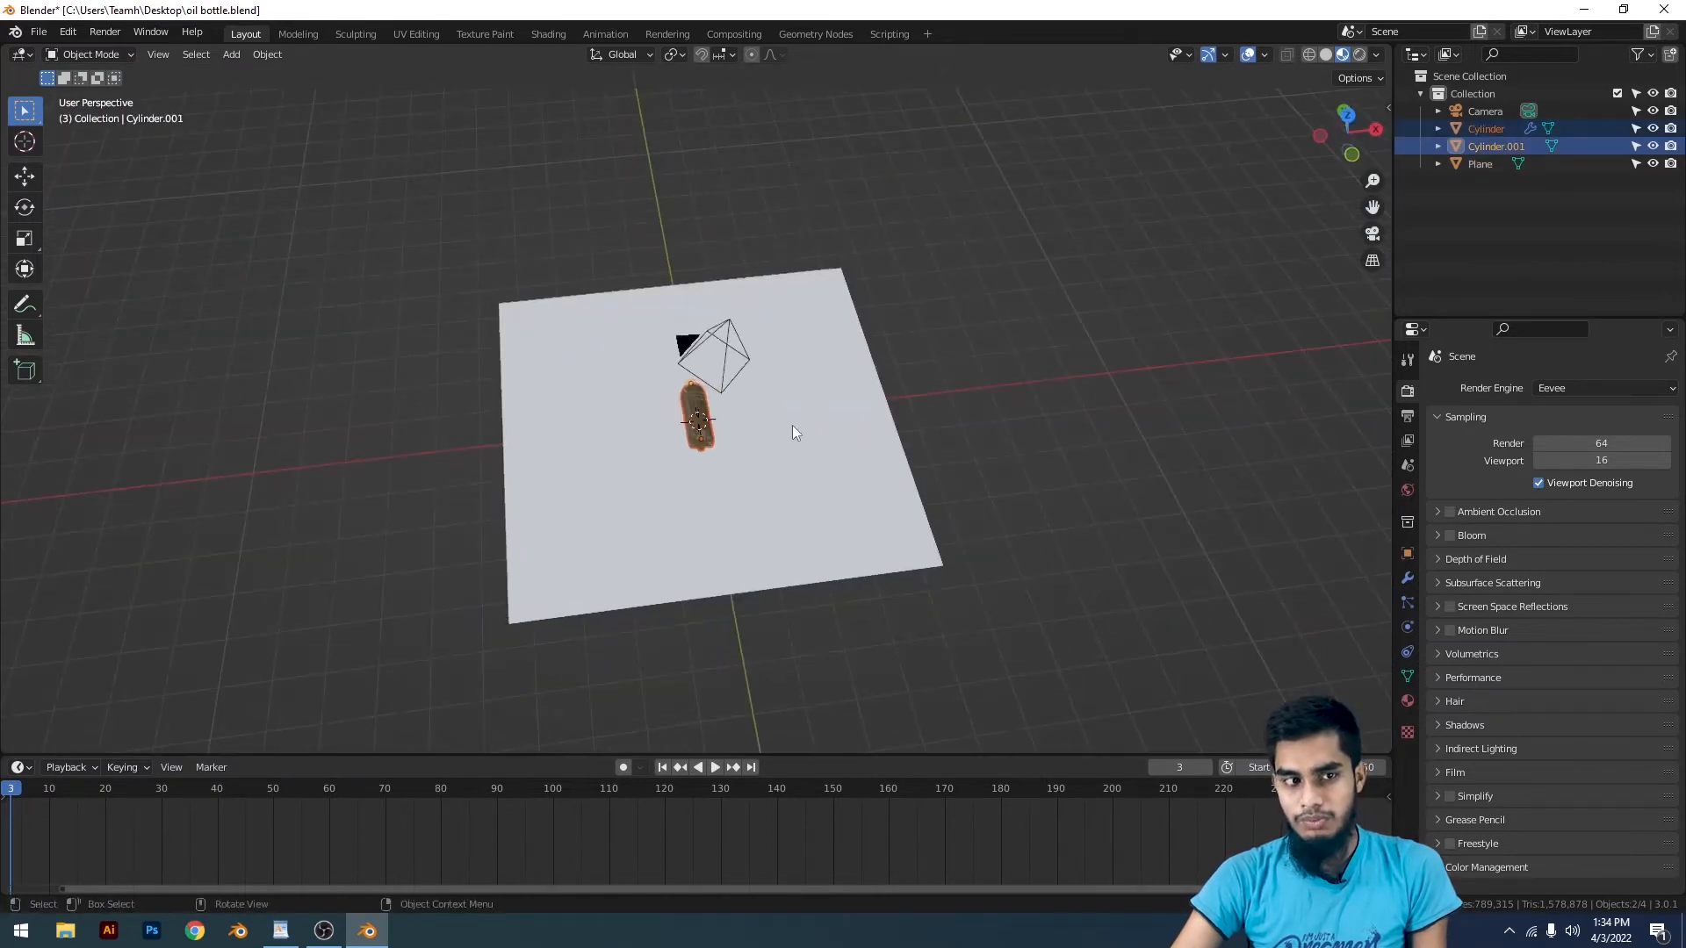
pyautogui.keyDown('shift'); pyautogui.moveTo(793, 427); pyautogui.dragTo(736, 423, button='middle'); pyautogui.keyUp('shift')
pyautogui.press('g')
pyautogui.press('x')
pyautogui.click(1147, 355)
pyautogui.click(940, 321)
# Step: Add a UV sphere at the plane's centre, raise it along Z, and scale it to about 0.345
pyautogui.hotkey('shift', 'a')
pyautogui.moveTo(788, 304)
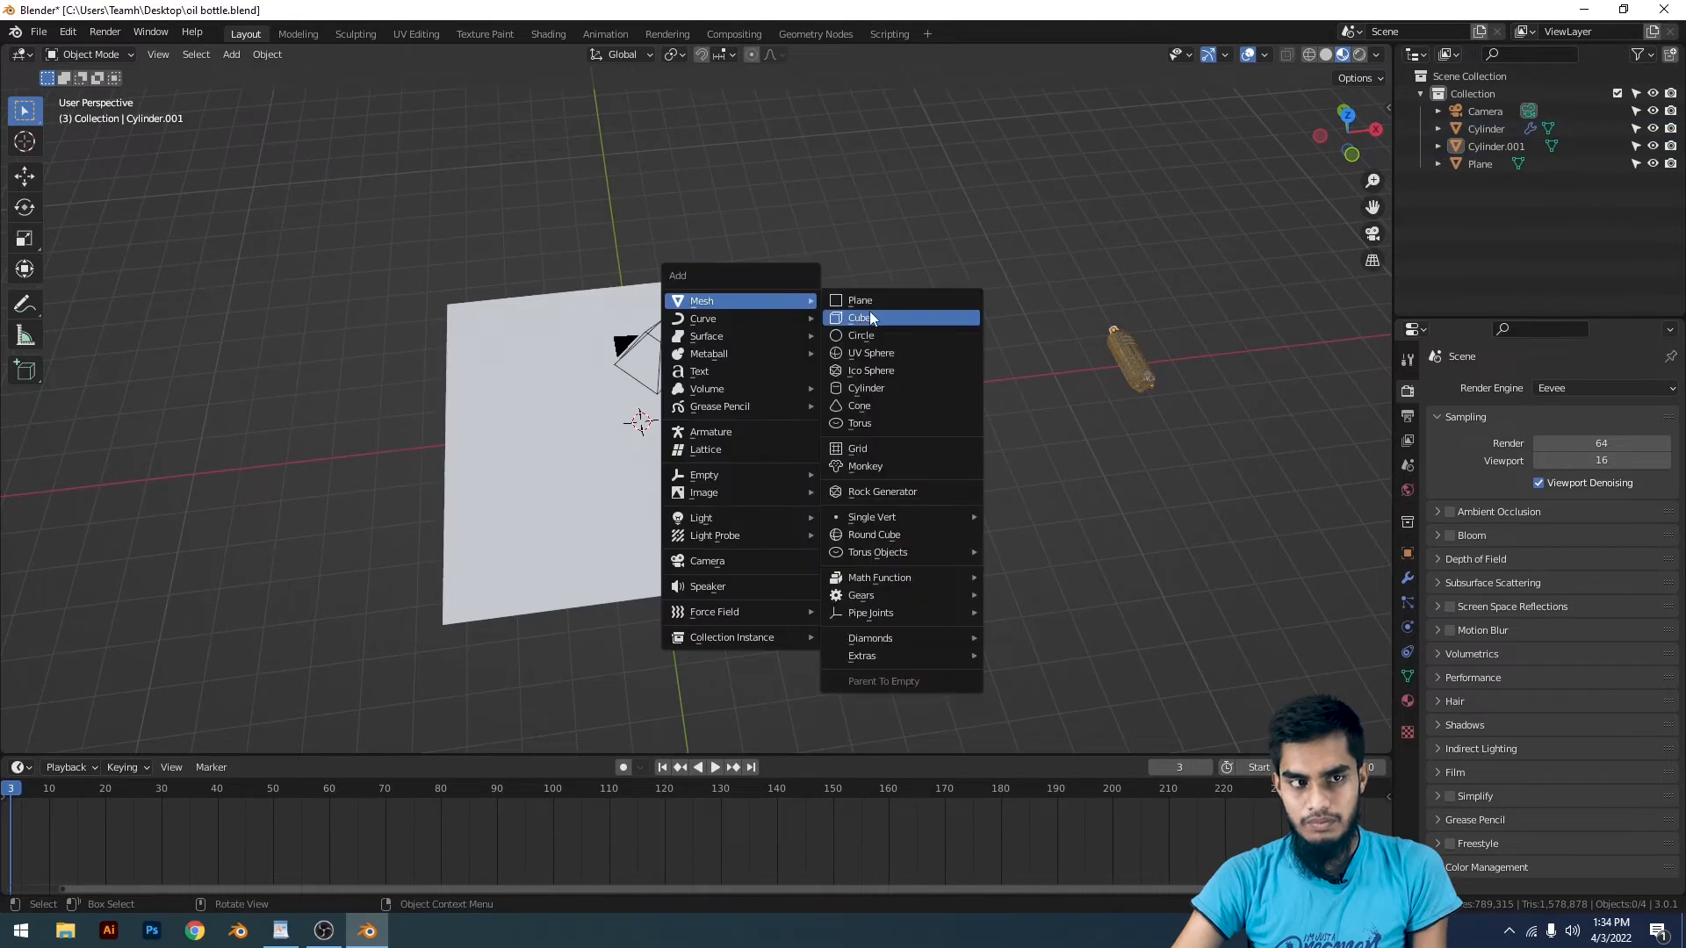
pyautogui.click(885, 357)
pyautogui.scroll(5, 990, 424)
pyautogui.press('g')
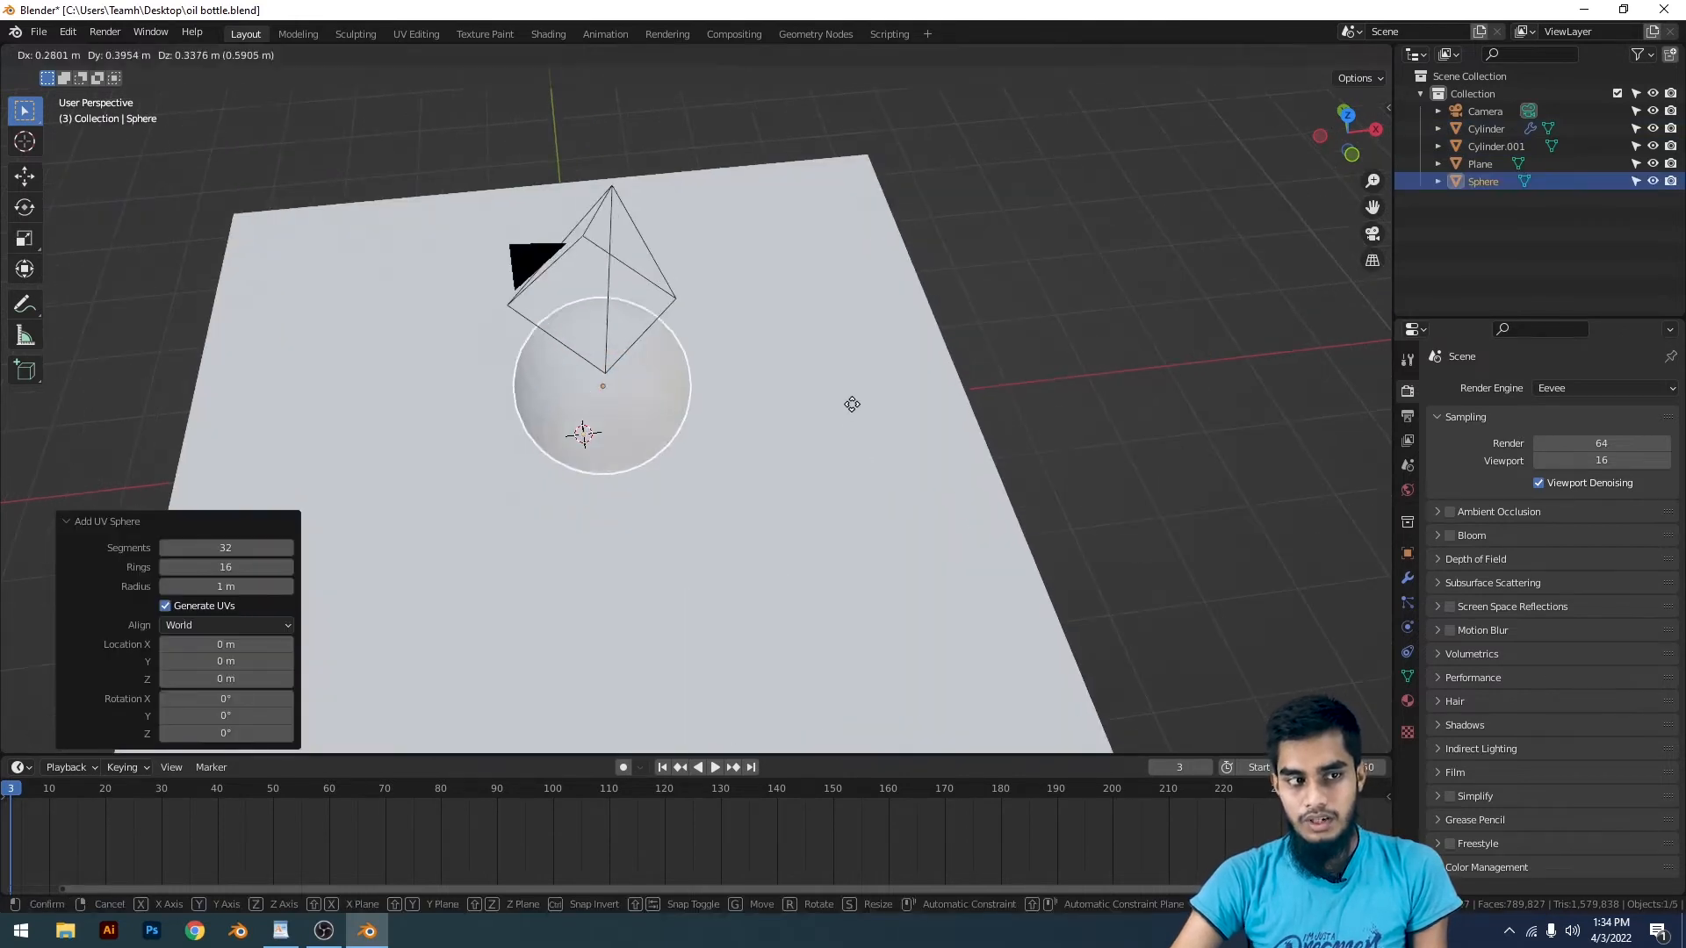
pyautogui.press('z')
pyautogui.click(841, 401)
pyautogui.press('s')
pyautogui.click(708, 398)
pyautogui.moveTo(708, 398); pyautogui.dragTo(834, 425, button='middle')
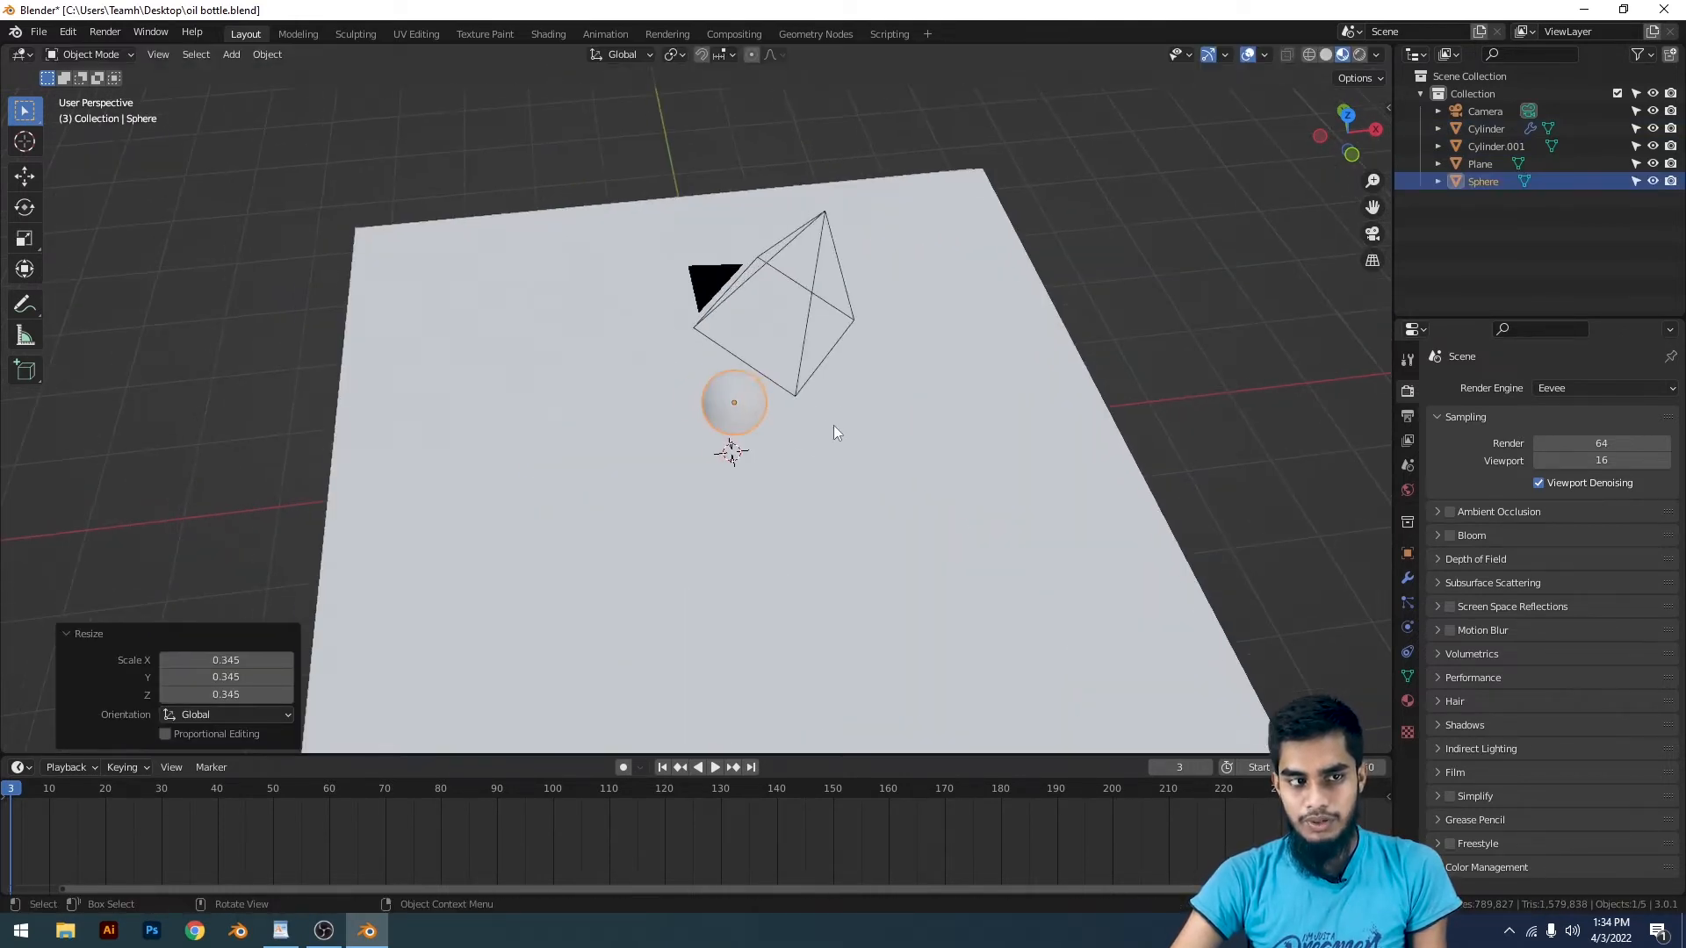
# Step: Duplicate the sphere five times, scattering the copies above the plane around the original
pyautogui.hotkey('shift', 'd')
pyautogui.click(955, 366)
pyautogui.hotkey('shift', 'd')
pyautogui.click(776, 299)
pyautogui.hotkey('shift', 'd')
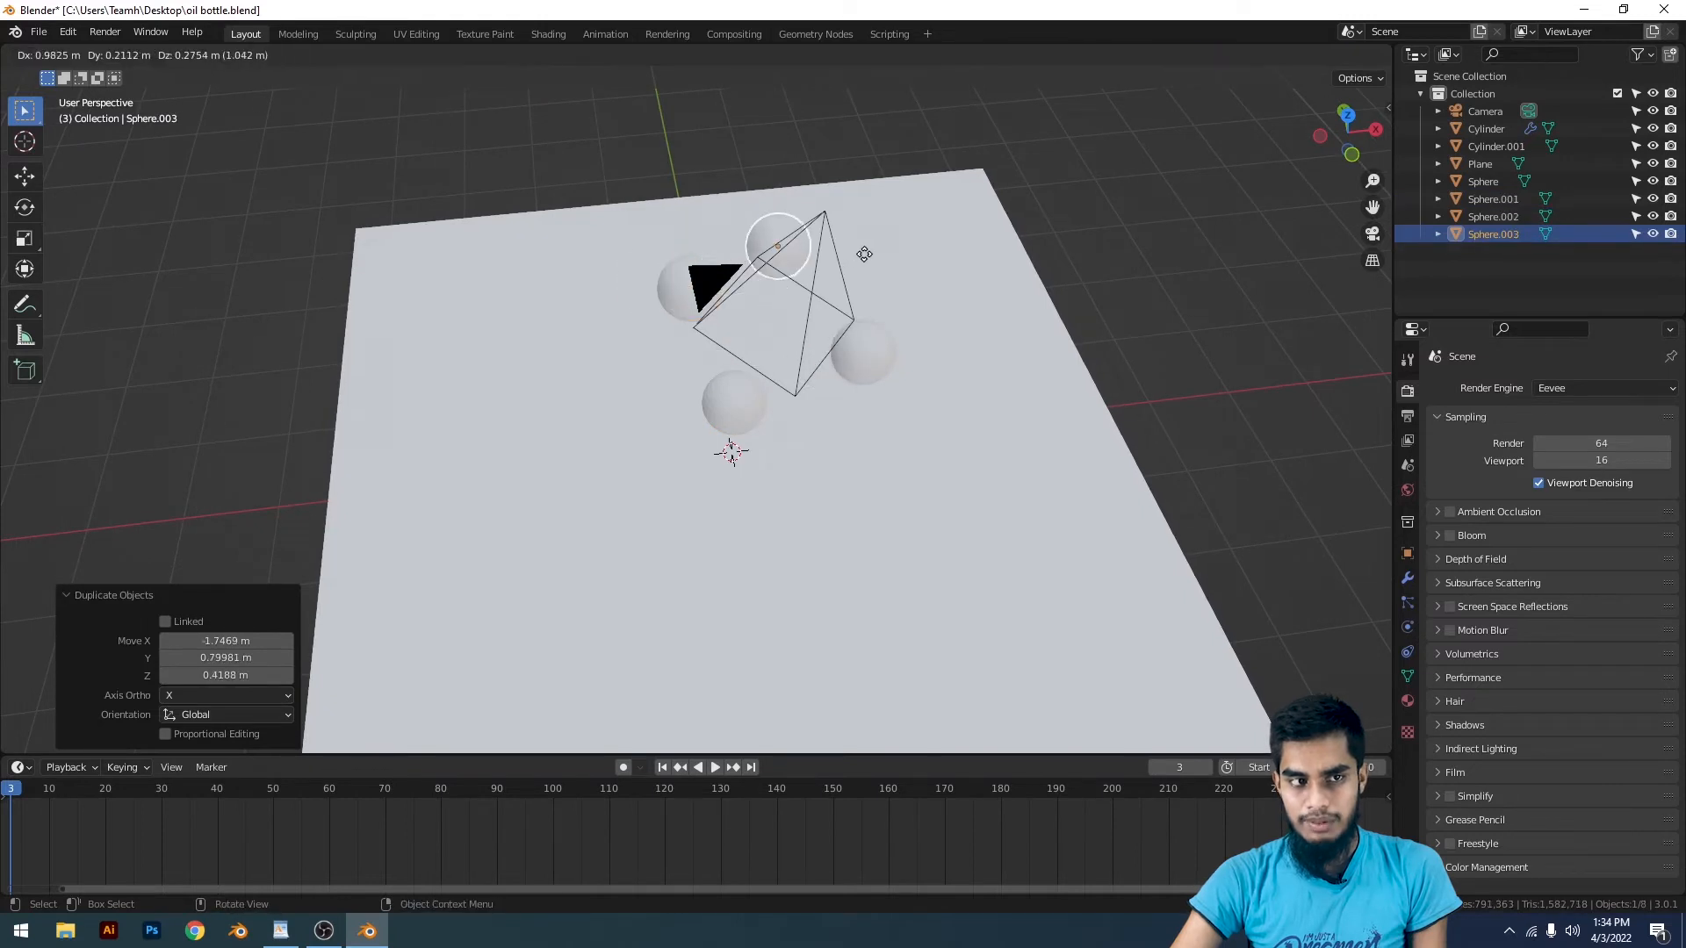
pyautogui.click(867, 261)
pyautogui.hotkey('shift', 'd')
pyautogui.click(719, 349)
pyautogui.scroll(-2, 761, 387)
pyautogui.hotkey('shift', 'd')
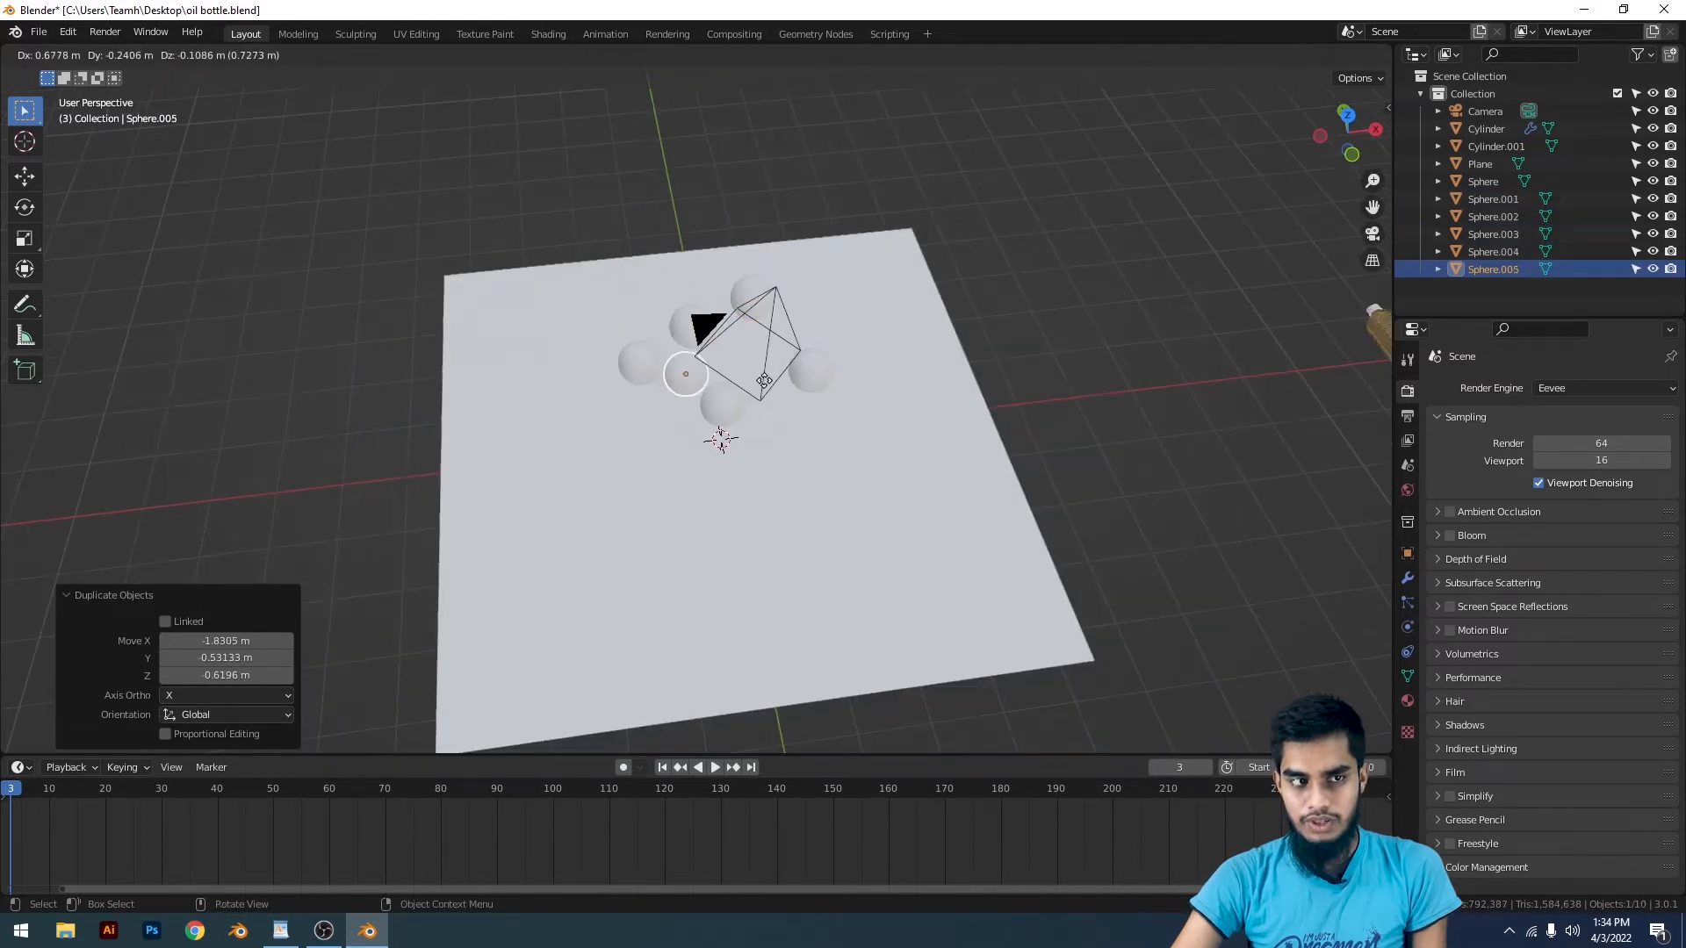
pyautogui.click(812, 367)
# Step: Reposition the last sphere copy near the middle of the group and deselect it
pyautogui.scroll(-3, 917, 408)
pyautogui.scroll(6, 915, 419)
pyautogui.press('g')
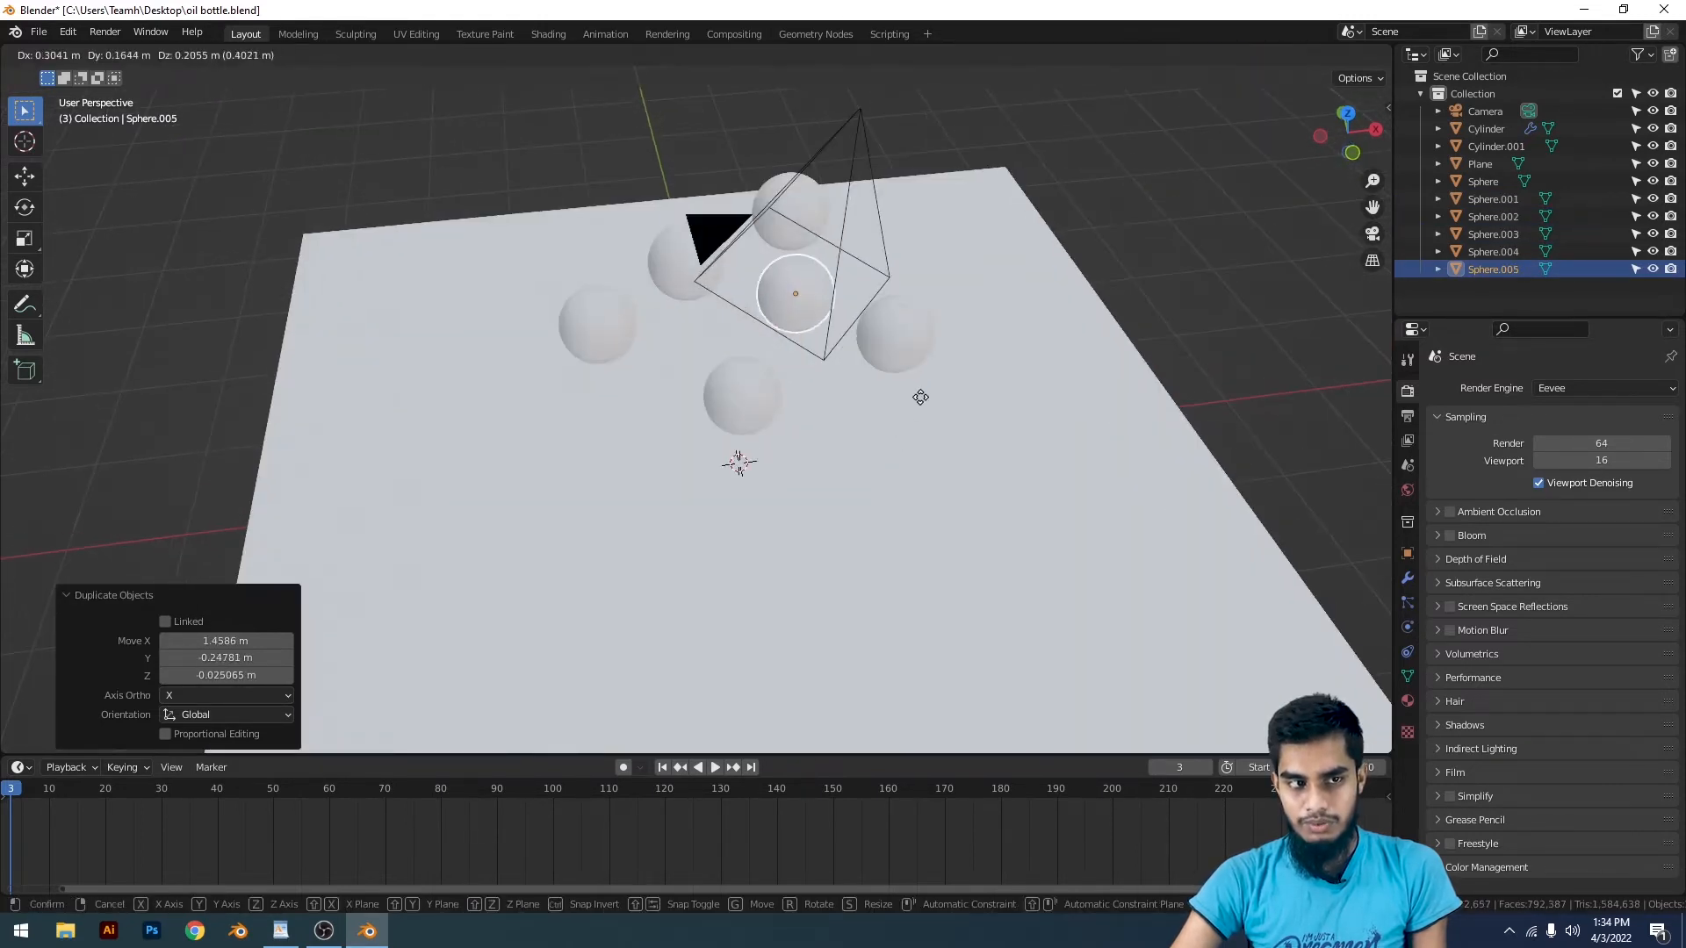
pyautogui.click(913, 396)
pyautogui.scroll(-1, 964, 381)
pyautogui.scroll(-5, 969, 378)
pyautogui.click(1025, 324)
pyautogui.scroll(4, 1022, 307)
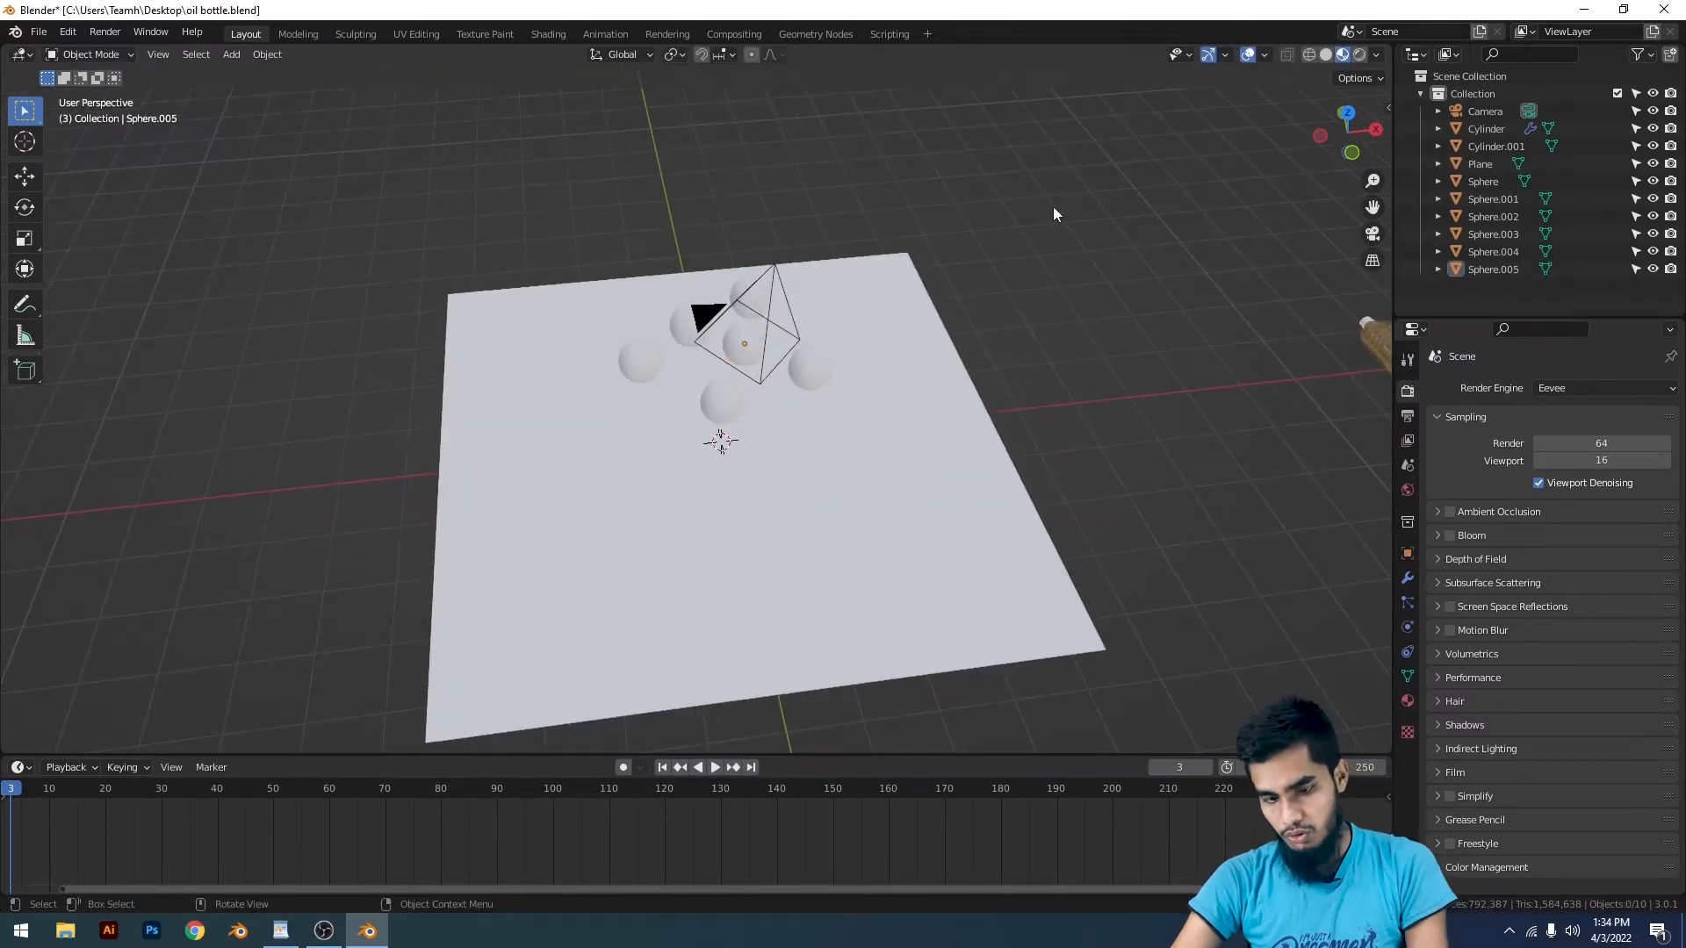
# Step: Switch to the front view and select all six spheres
pyautogui.press('KP_0')
pyautogui.moveTo(954, 376); pyautogui.dragTo(994, 272, button='middle')
pyautogui.scroll(-5, 1035, 291)
pyautogui.press('KP_1')
pyautogui.moveTo(369, 301); pyautogui.dragTo(1049, 443)
# Step: Try to scale the selected spheres along Z, and undo the scaling
pyautogui.press('s')
pyautogui.press('z')
pyautogui.click(897, 224)
pyautogui.hotkey('ctrl', 'z')
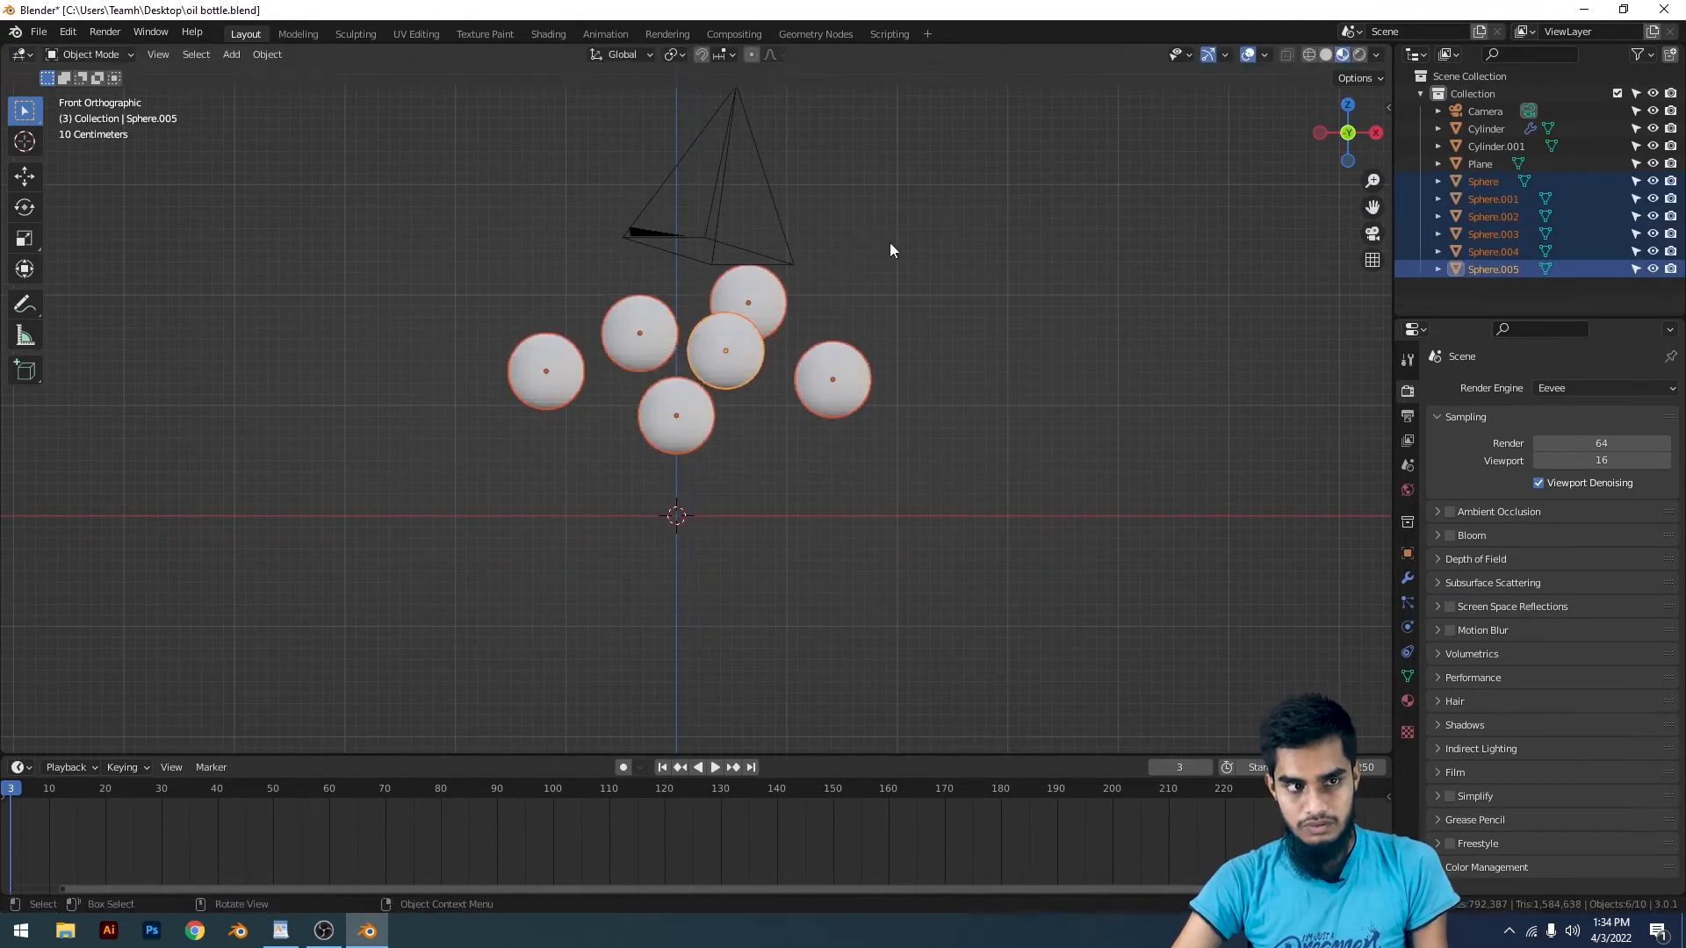
# Step: Lower the six spheres together along Z until the lowest sits just above the floor, and deselect them
pyautogui.press('g')
pyautogui.press('z')
pyautogui.click(887, 296)
pyautogui.click(955, 420)
# Step: Extrude the plane's back edge about 6.92 m up along Z to form a backdrop wall, and leave Edit Mode
pyautogui.scroll(5, 966, 442)
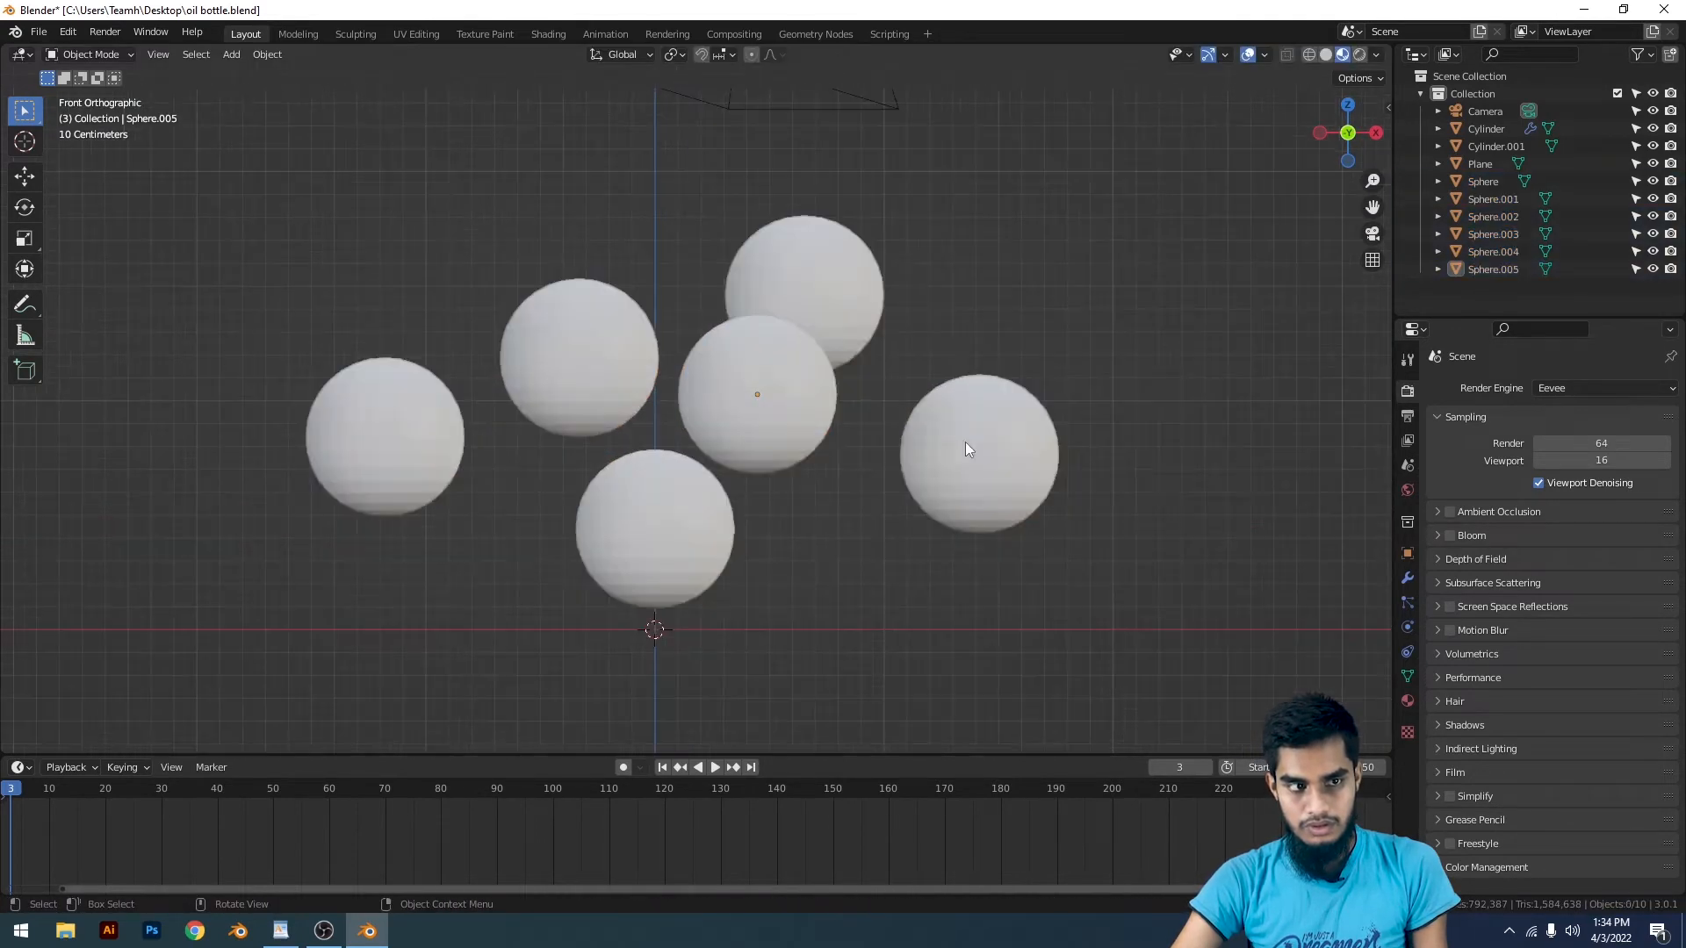
pyautogui.keyDown('shift'); pyautogui.moveTo(984, 420); pyautogui.dragTo(920, 388, button='middle'); pyautogui.keyUp('shift')
pyautogui.scroll(-5, 982, 364)
pyautogui.click(921, 389)
pyautogui.scroll(-4, 869, 387)
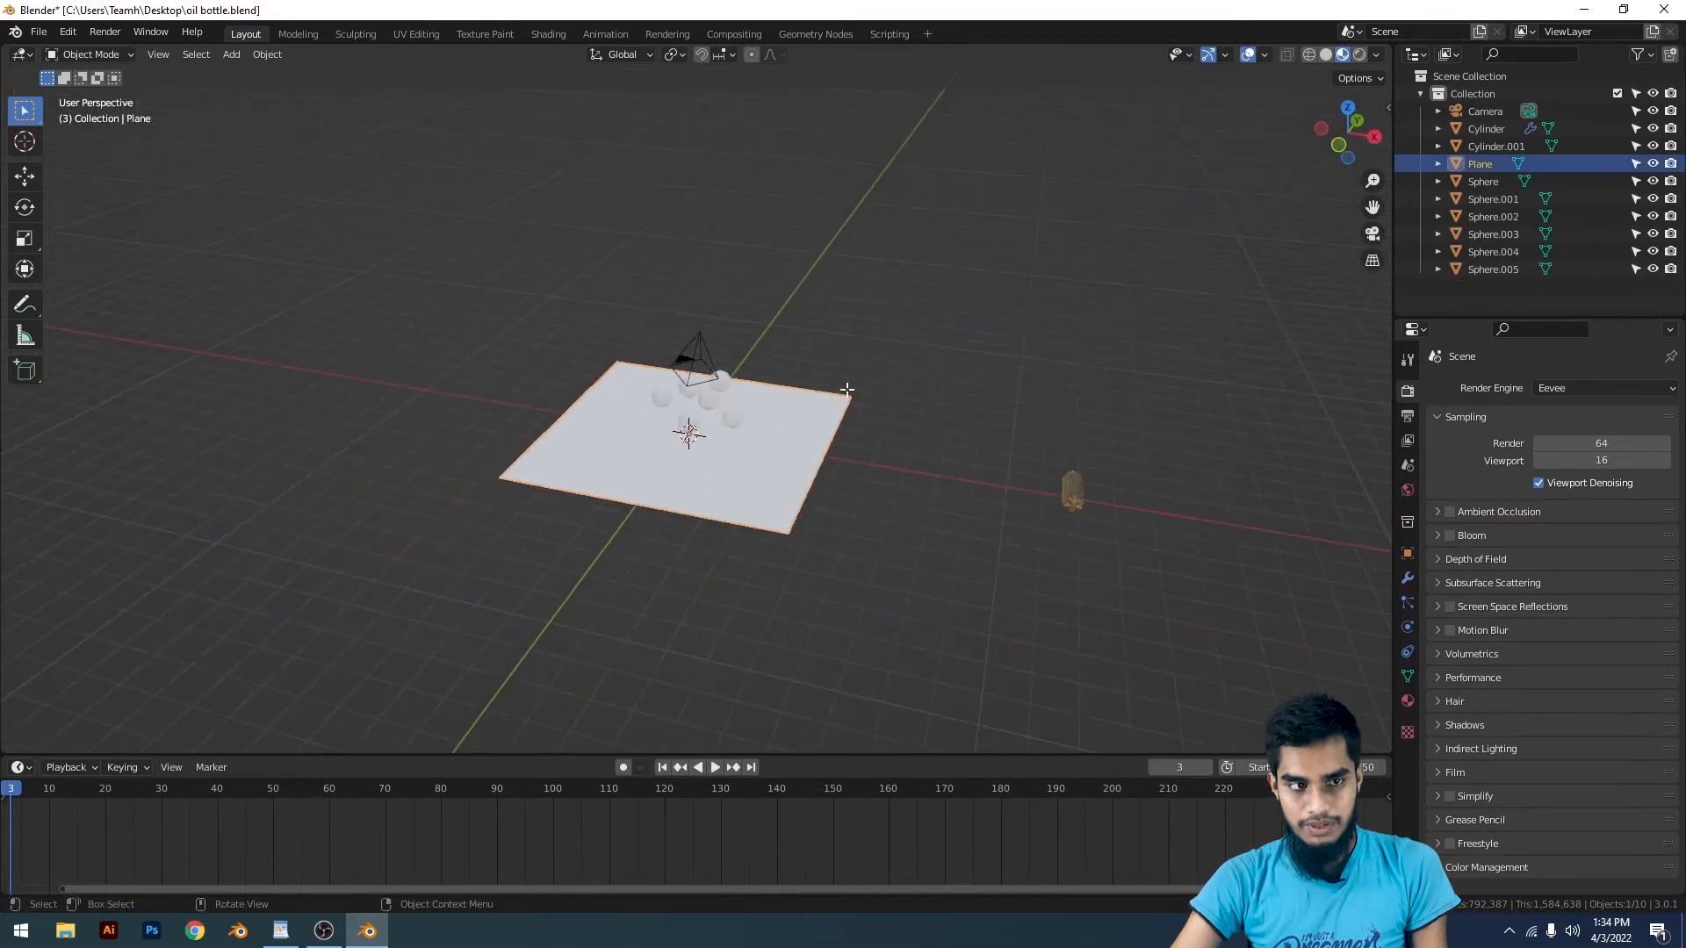
pyautogui.press('Tab')
pyautogui.click(814, 386)
pyautogui.press('e')
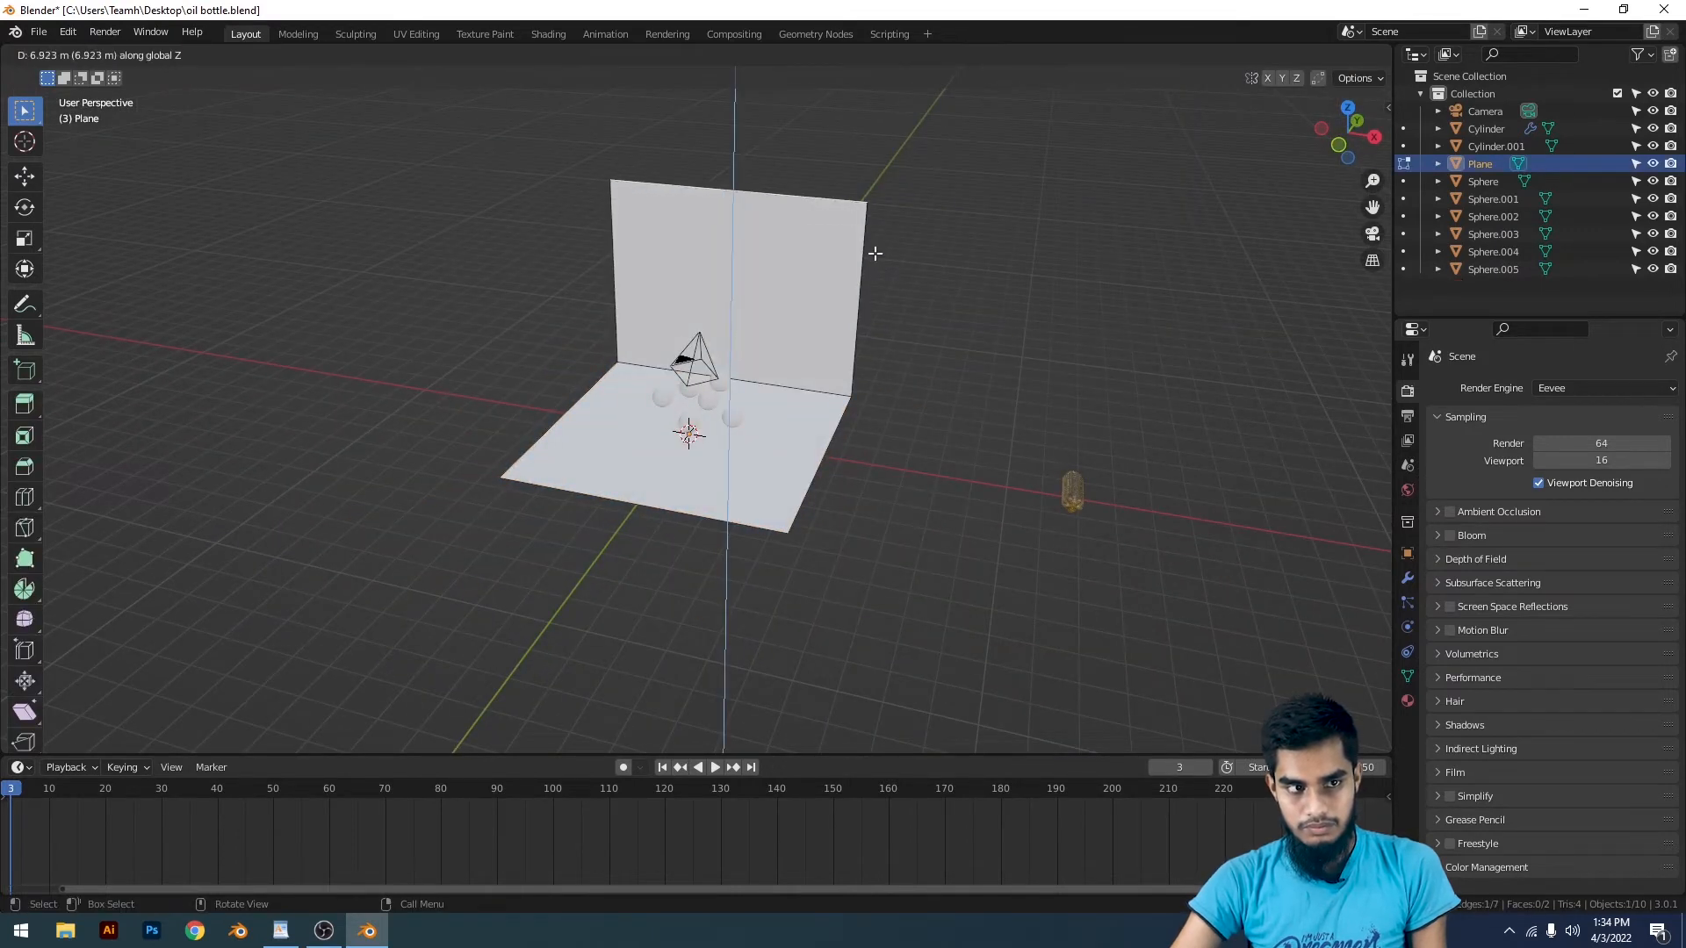
pyautogui.click(873, 252)
pyautogui.press('Tab')
# Step: Set the camera to a level front view of the spheres and backdrop, with its frame fitted
pyautogui.scroll(7, 1047, 354)
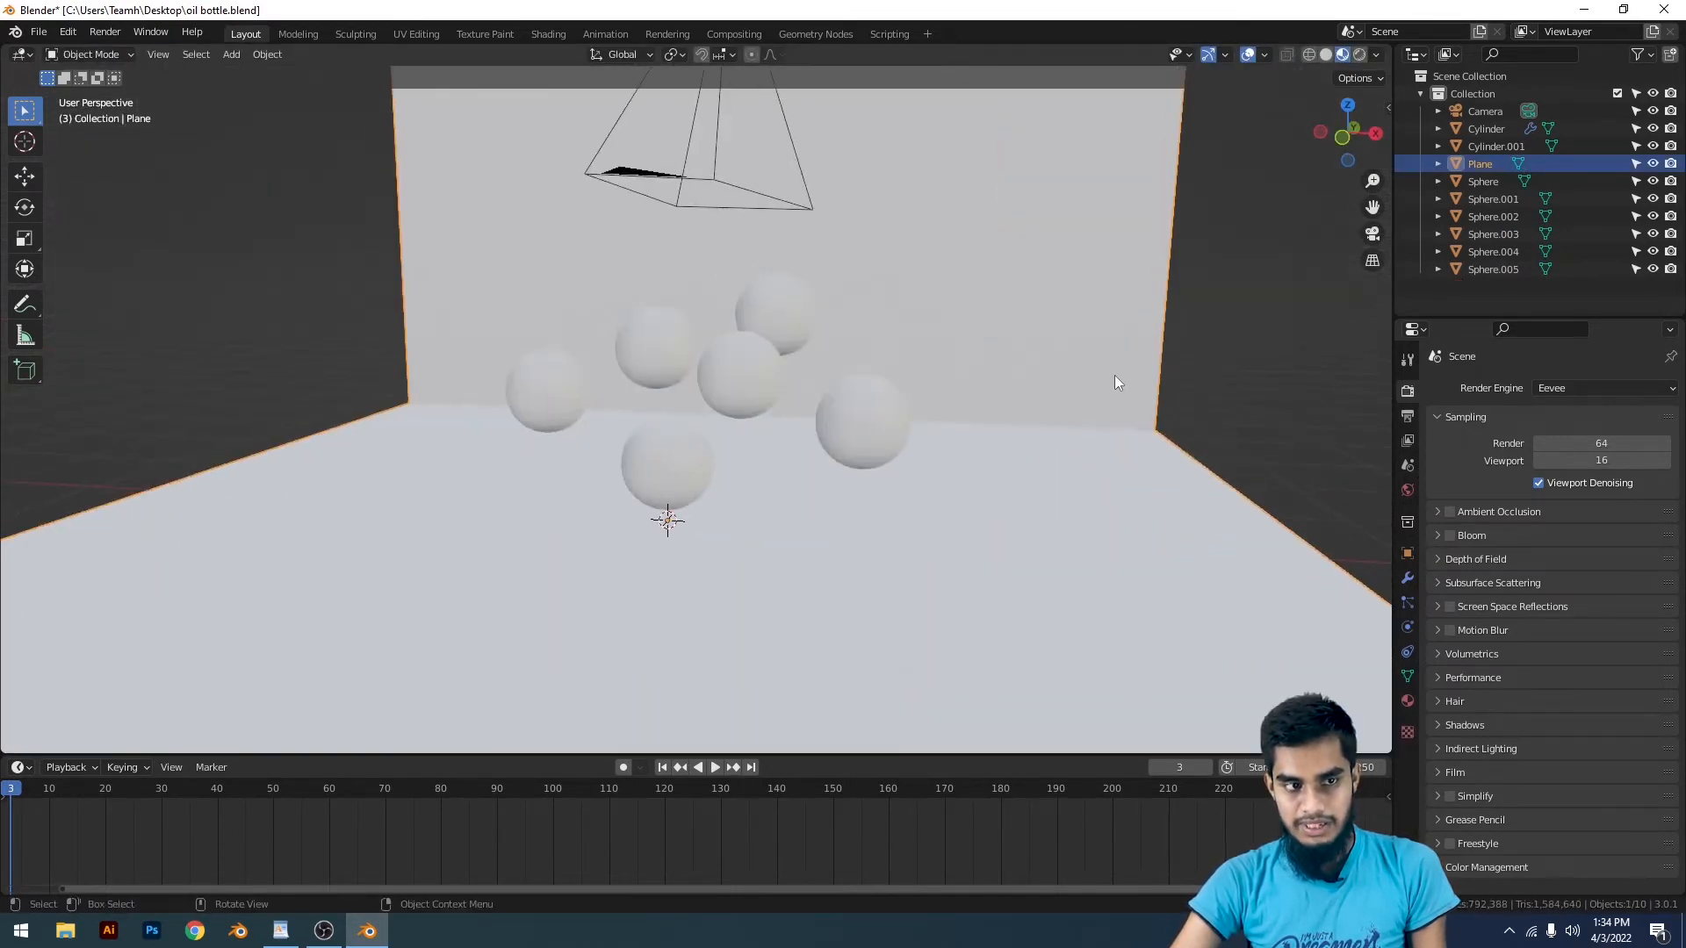
pyautogui.press('KP_0')
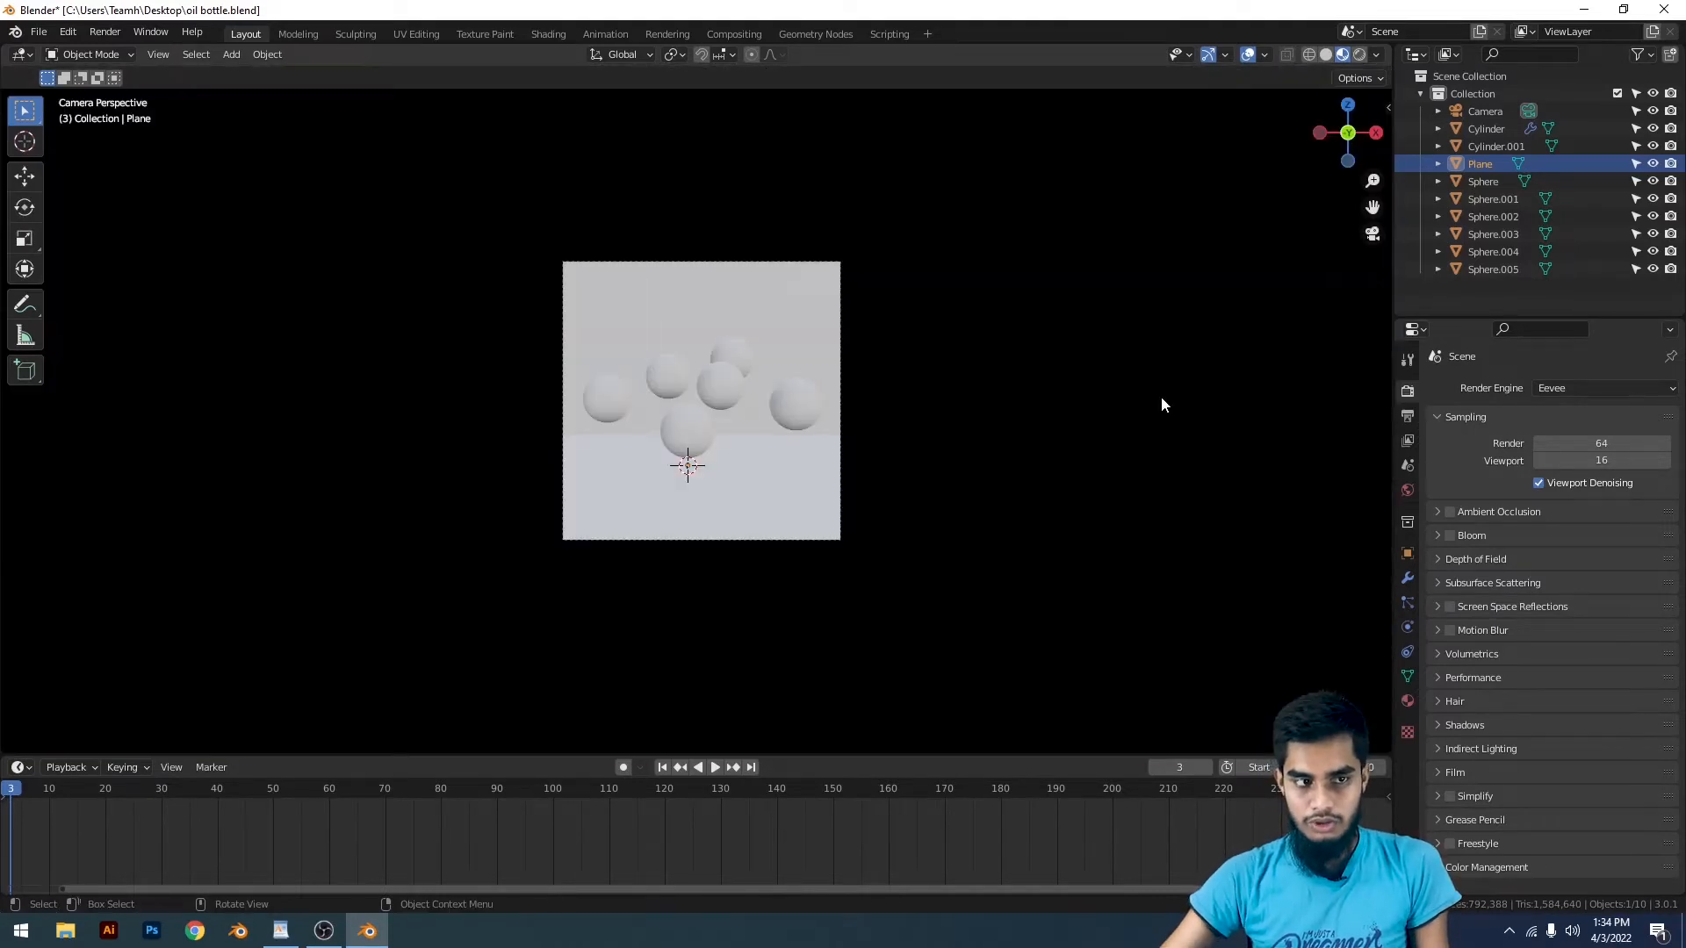
pyautogui.press('Home')
# Step: Apply Shade Smooth to each of the six spheres, one after another
pyautogui.click(996, 397)
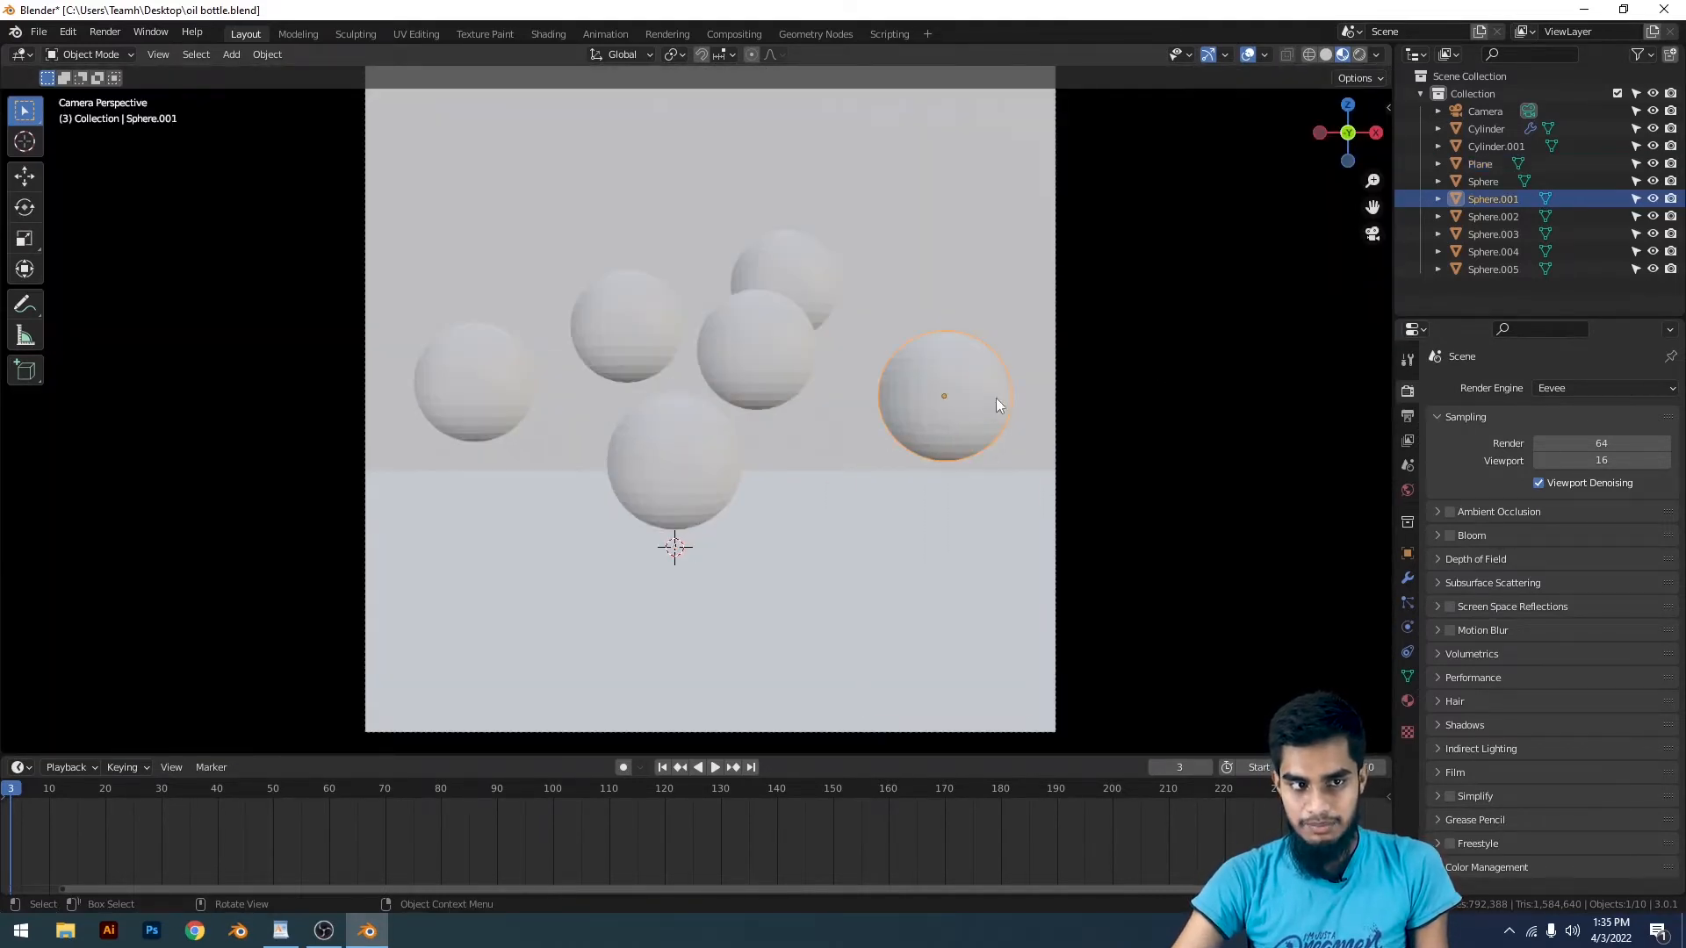
pyautogui.click(790, 351)
pyautogui.rightClick(790, 351)
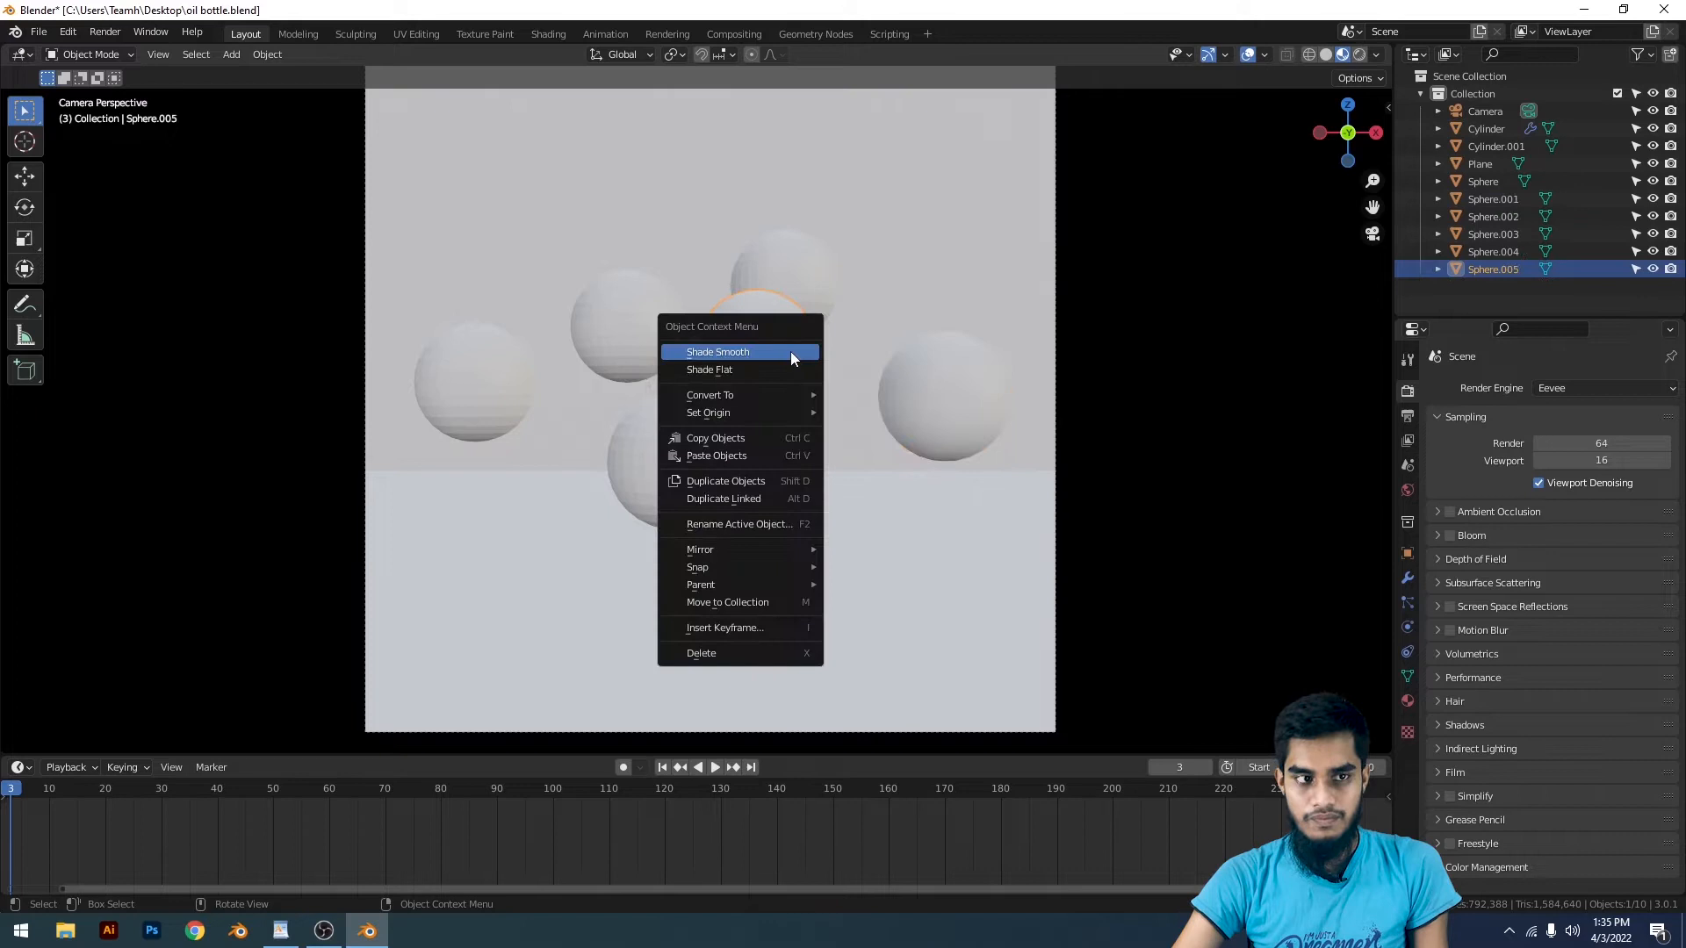
pyautogui.click(803, 279)
pyautogui.rightClick(660, 334)
pyautogui.click(661, 335)
pyautogui.click(649, 330)
pyautogui.rightClick(649, 330)
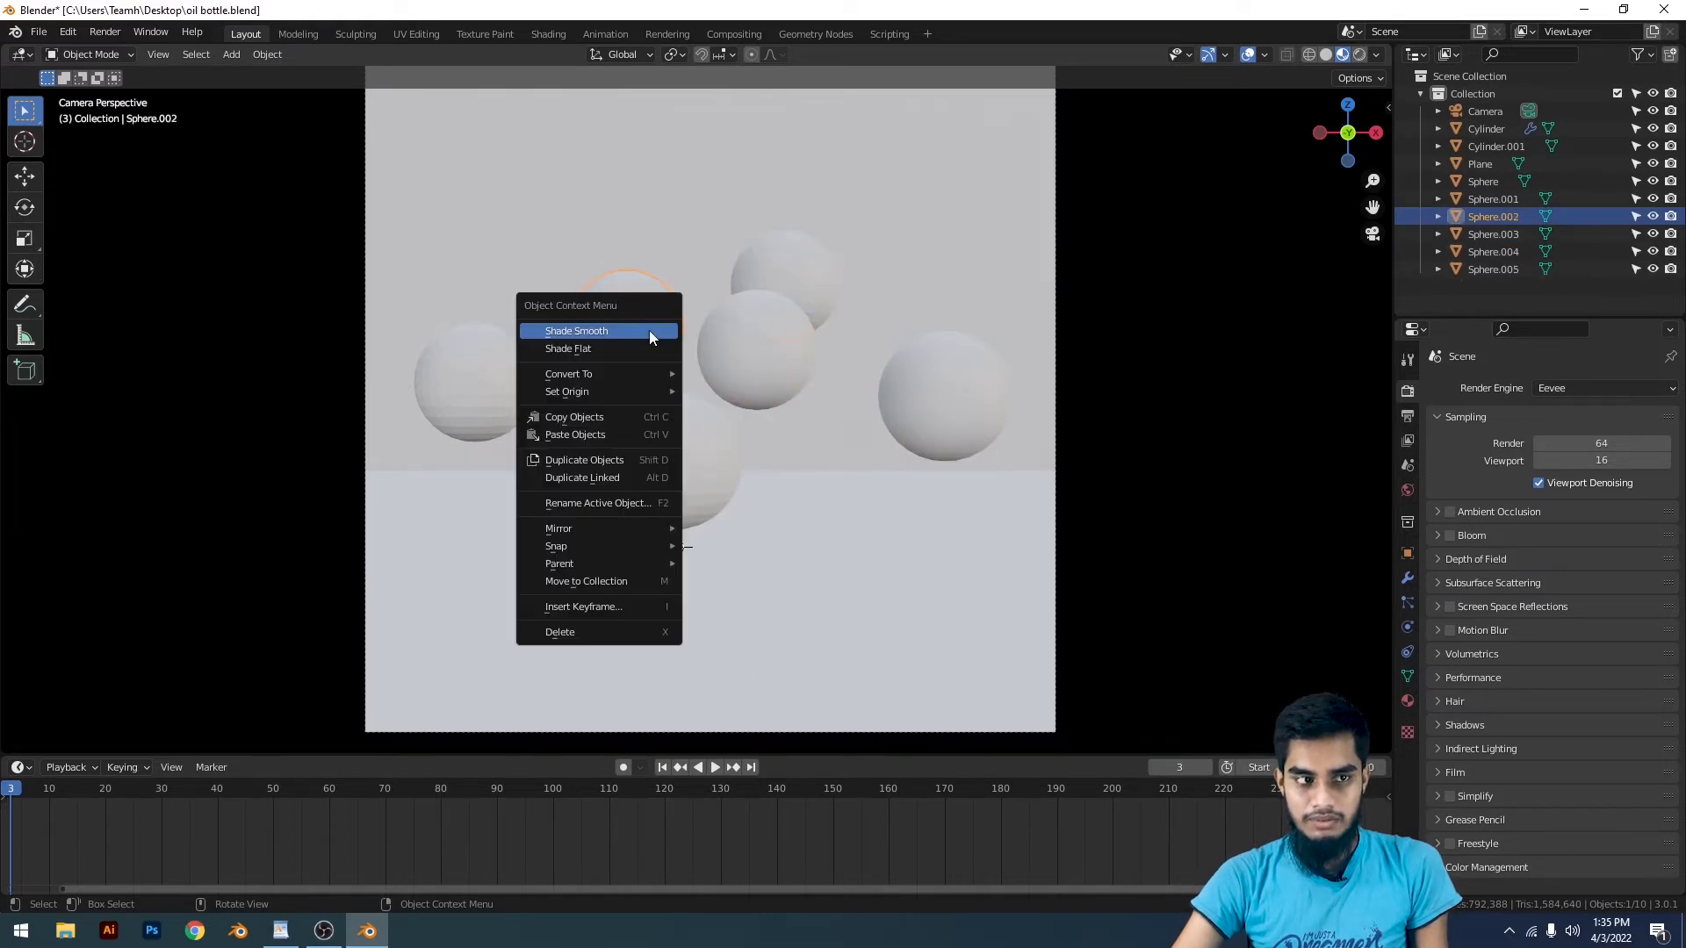
pyautogui.click(650, 332)
pyautogui.click(489, 402)
pyautogui.rightClick(492, 398)
pyautogui.click(492, 397)
pyautogui.click(713, 440)
pyautogui.rightClick(713, 436)
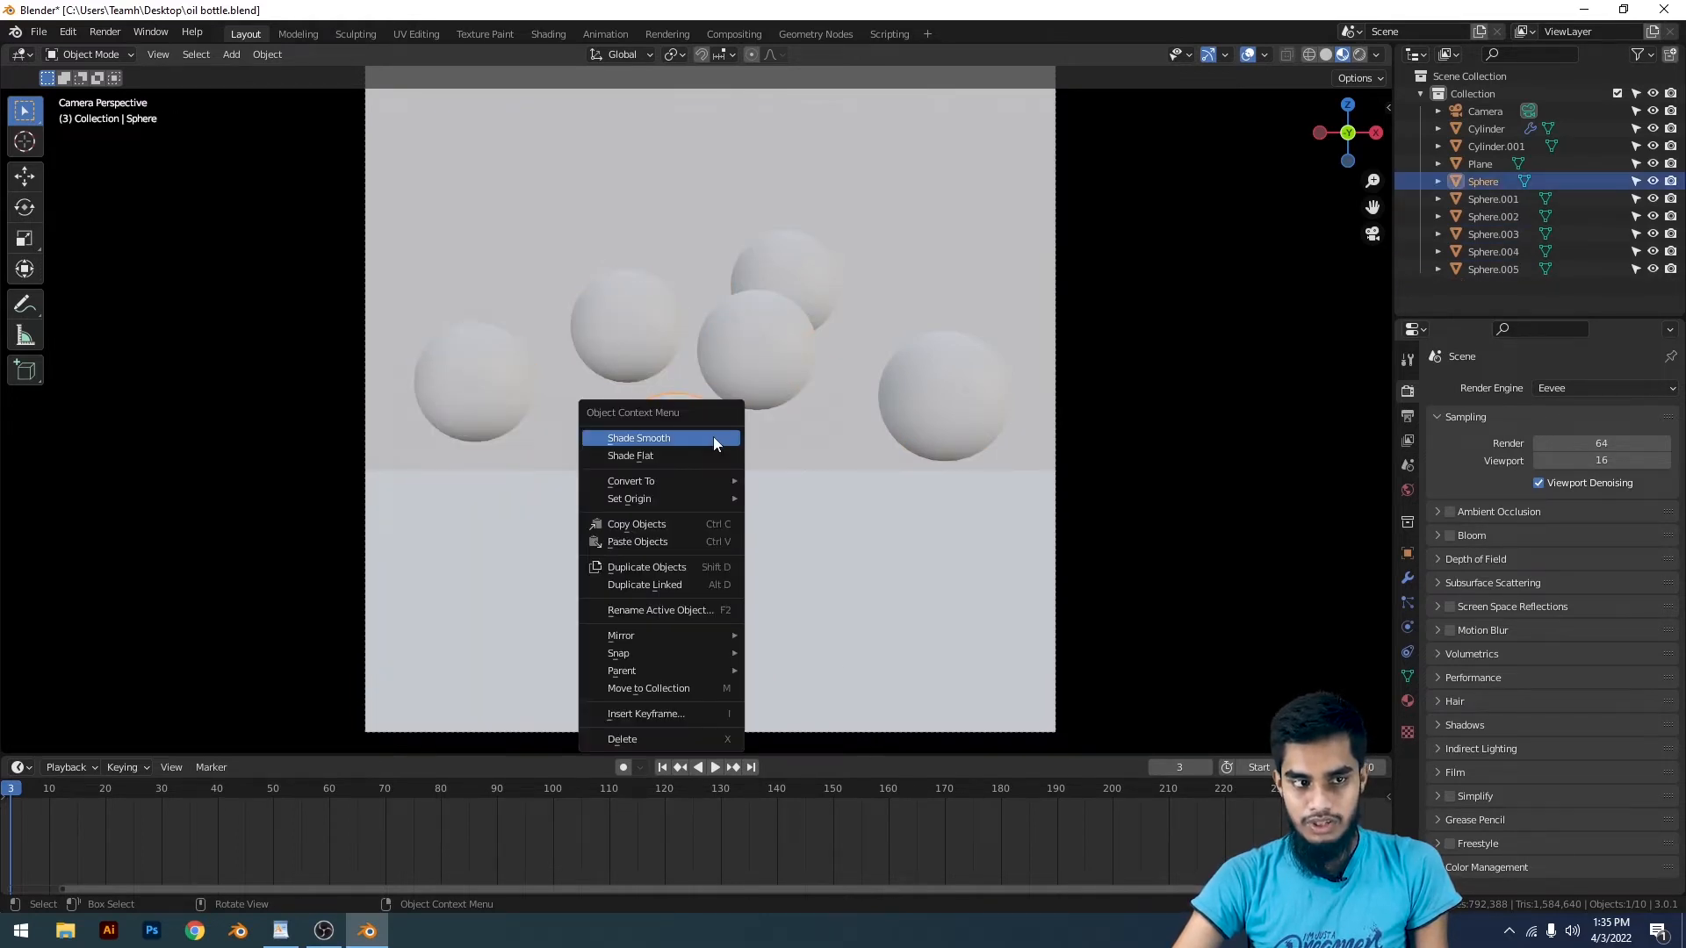
pyautogui.click(713, 436)
# Step: Orbit out to see the whole set and undo the last several changes to the spheres
pyautogui.scroll(-3, 924, 293)
pyautogui.moveTo(924, 294); pyautogui.dragTo(929, 298, button='middle')
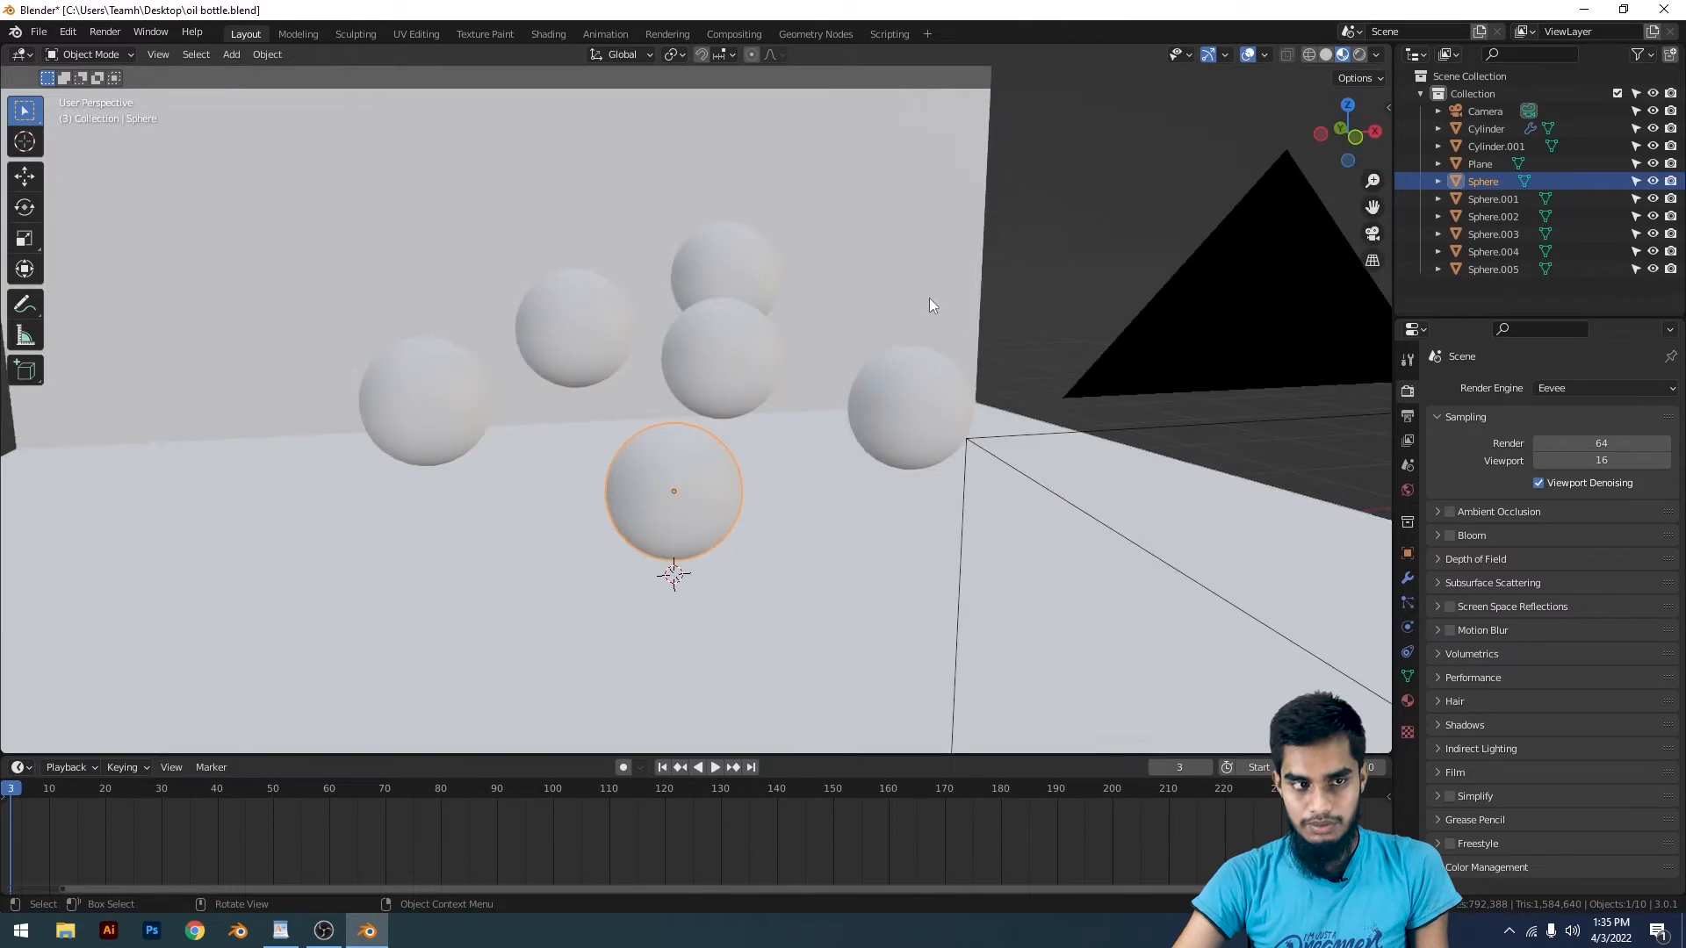
pyautogui.scroll(-7, 997, 324)
pyautogui.hotkey('ctrl', 'z')
pyautogui.hotkey('ctrl', 'z')
pyautogui.hotkey('ctrl', 'z')
pyautogui.hotkey('ctrl', 'z')
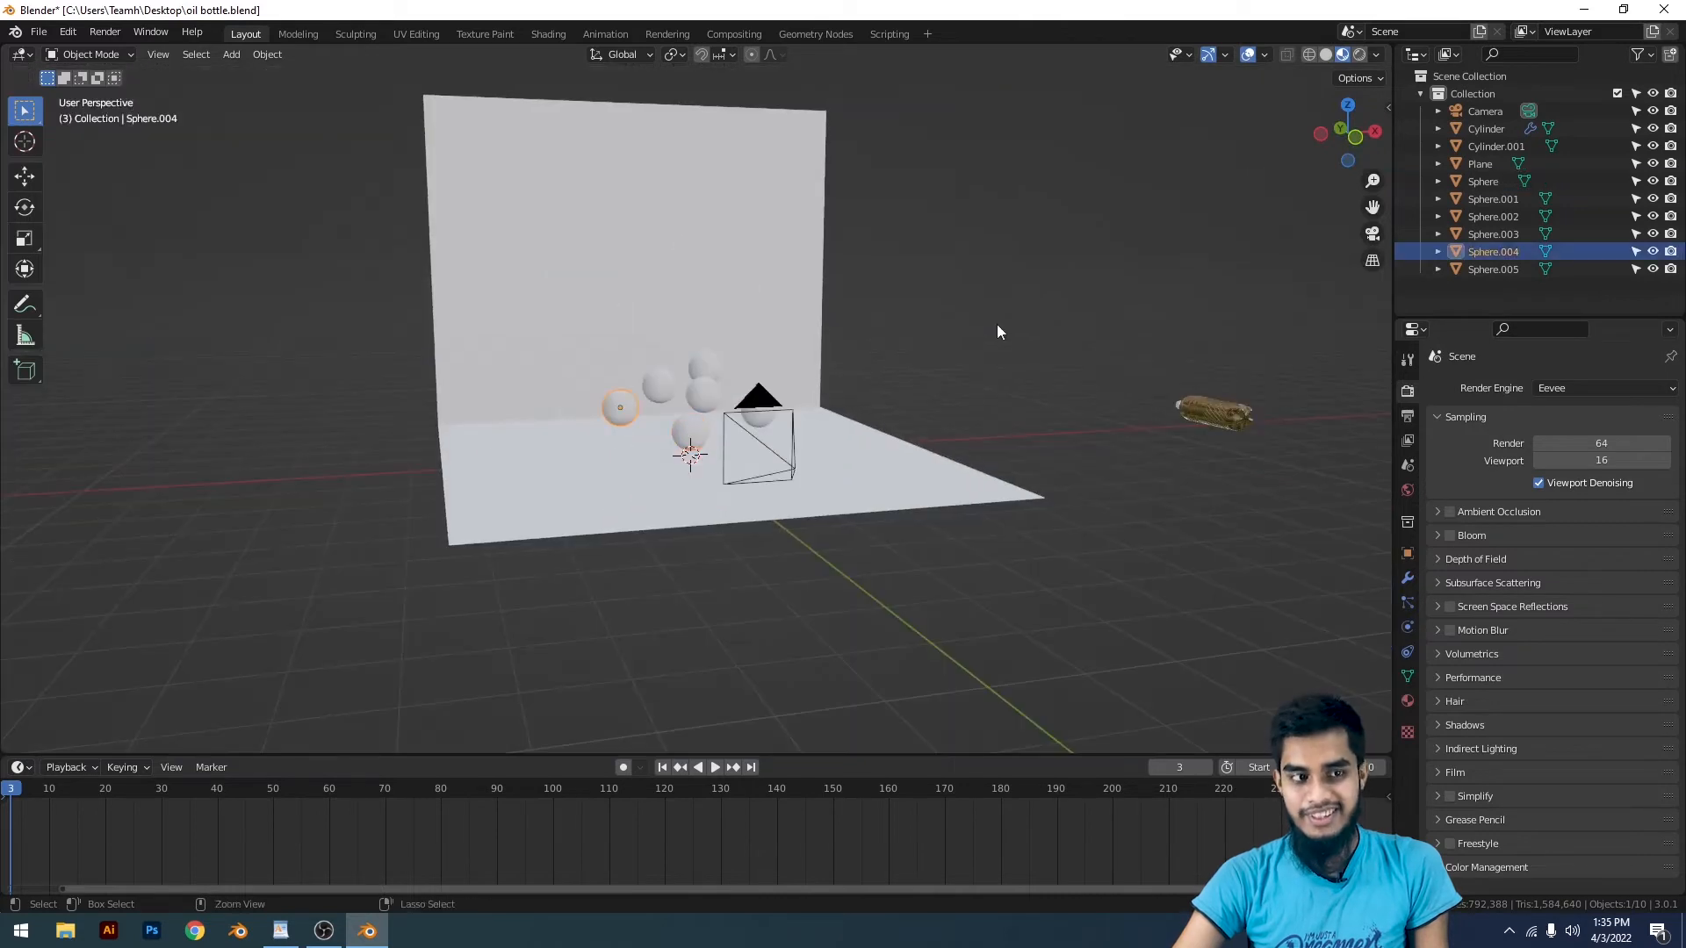
pyautogui.hotkey('ctrl', 'z')
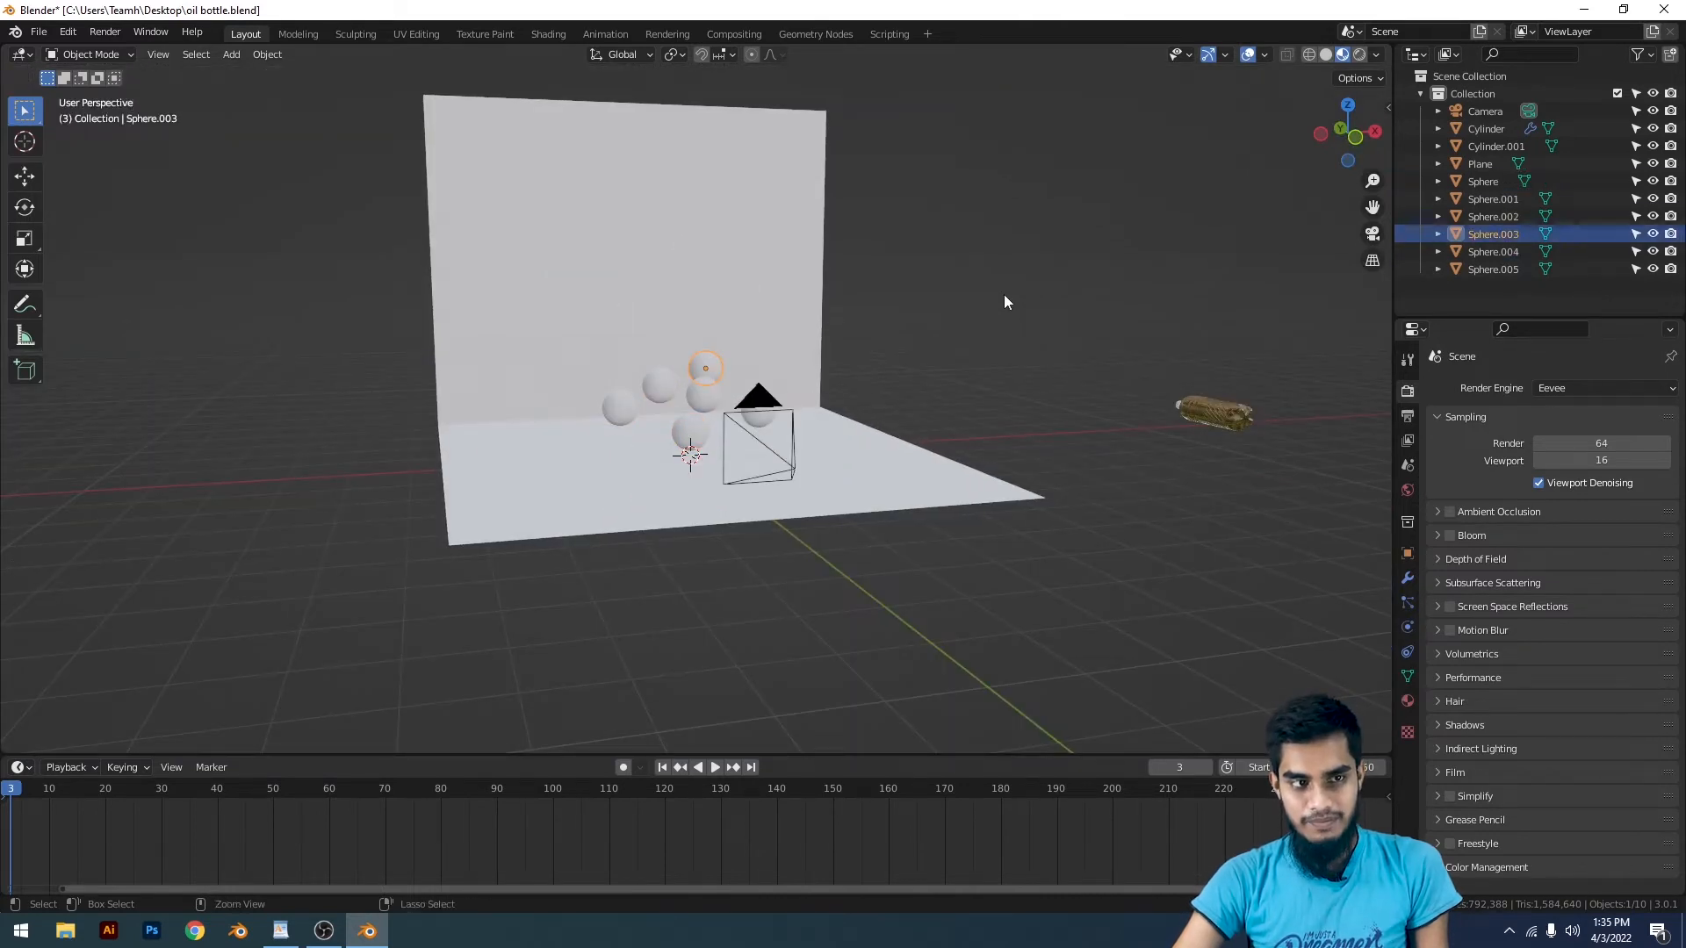
pyautogui.hotkey('ctrl', 'z')
pyautogui.hotkey('ctrl', 'z')
# Step: Return to the front view and look through the camera at the spheres with its frame fitted
pyautogui.press('KP_1')
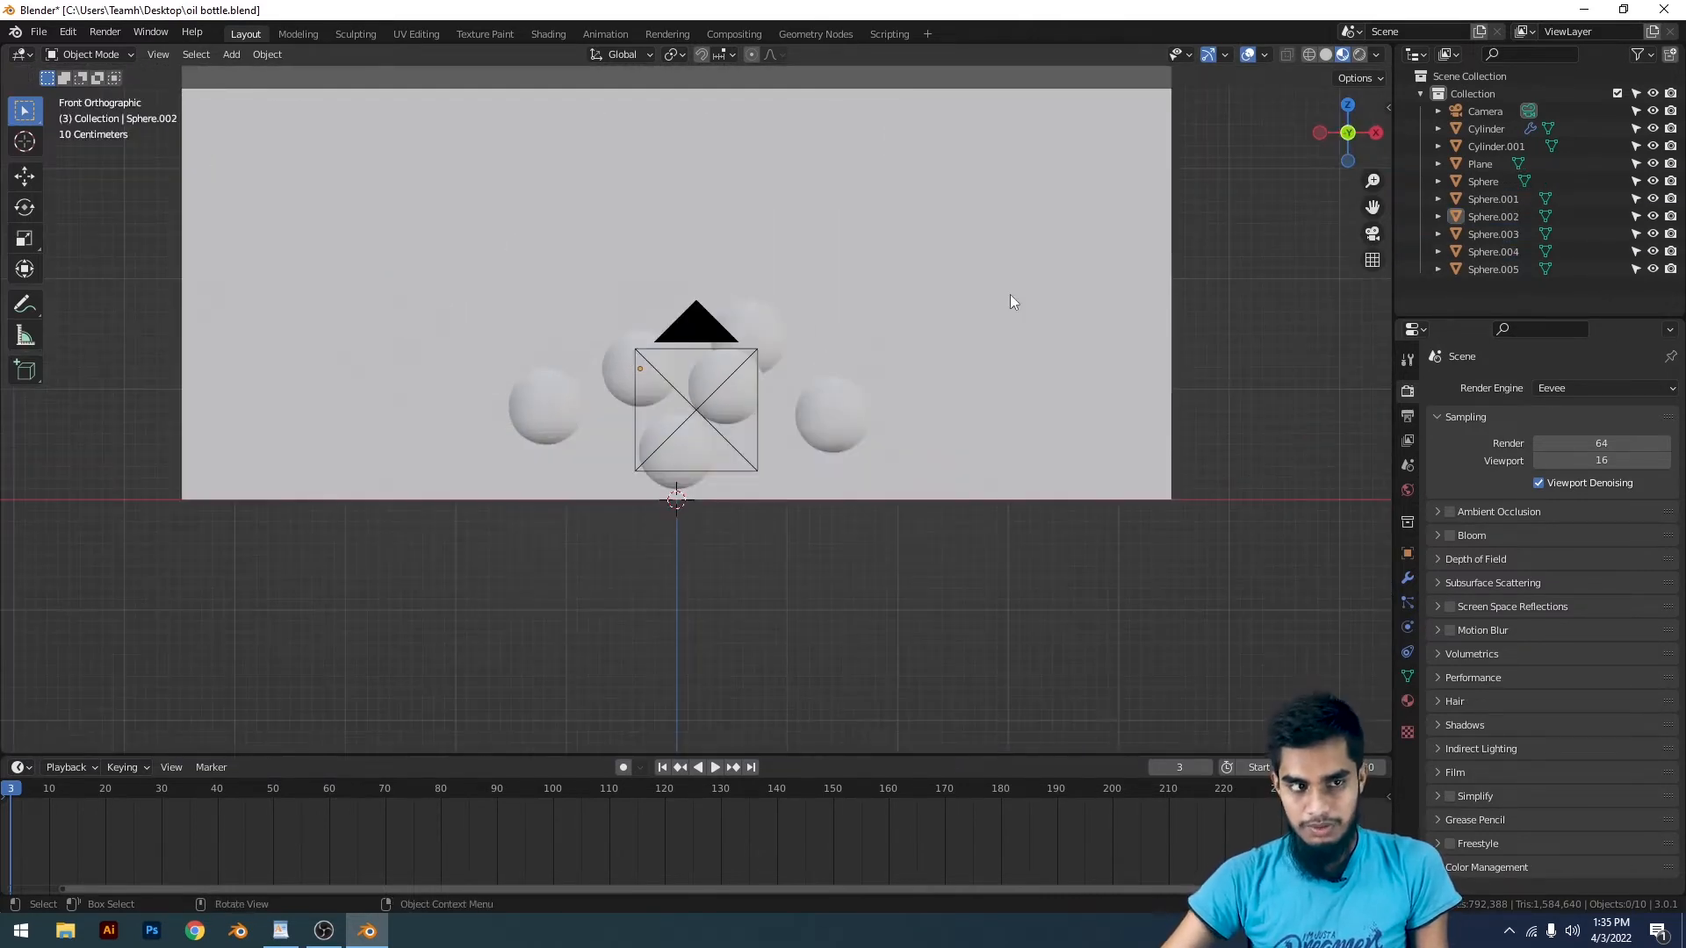
pyautogui.press('KP_0')
pyautogui.press('Home')
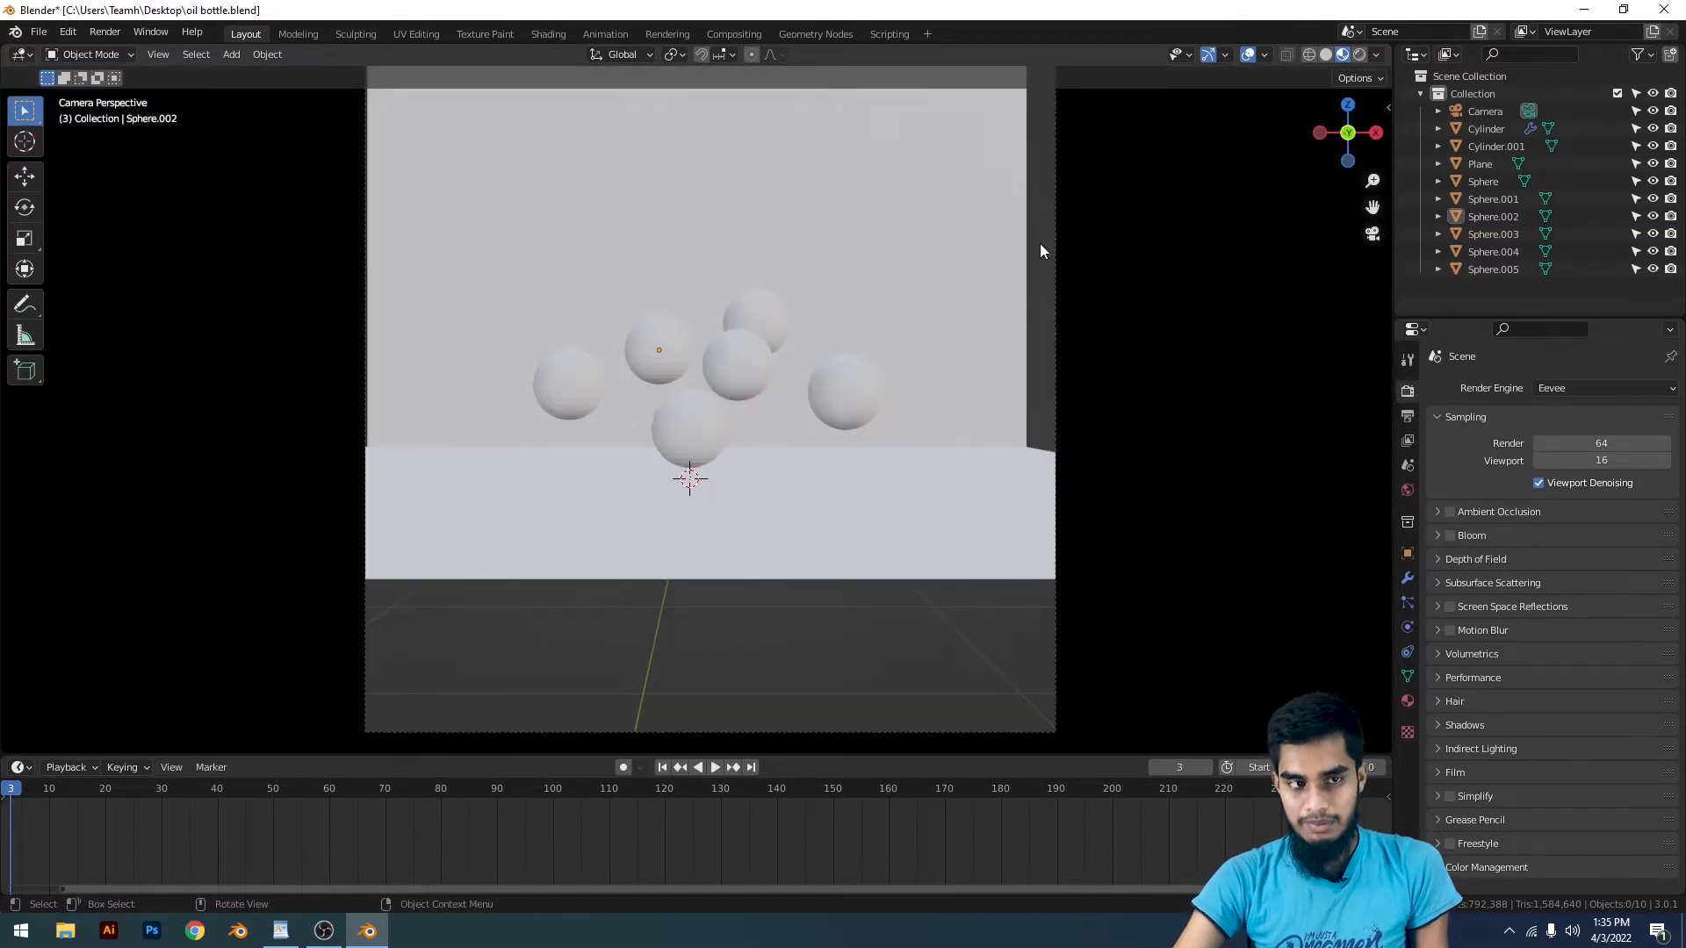
# Step: Move the camera about 3.57 m closer to the spheres along its local Z axis
pyautogui.click(1485, 111)
pyautogui.scroll(-4, 949, 299)
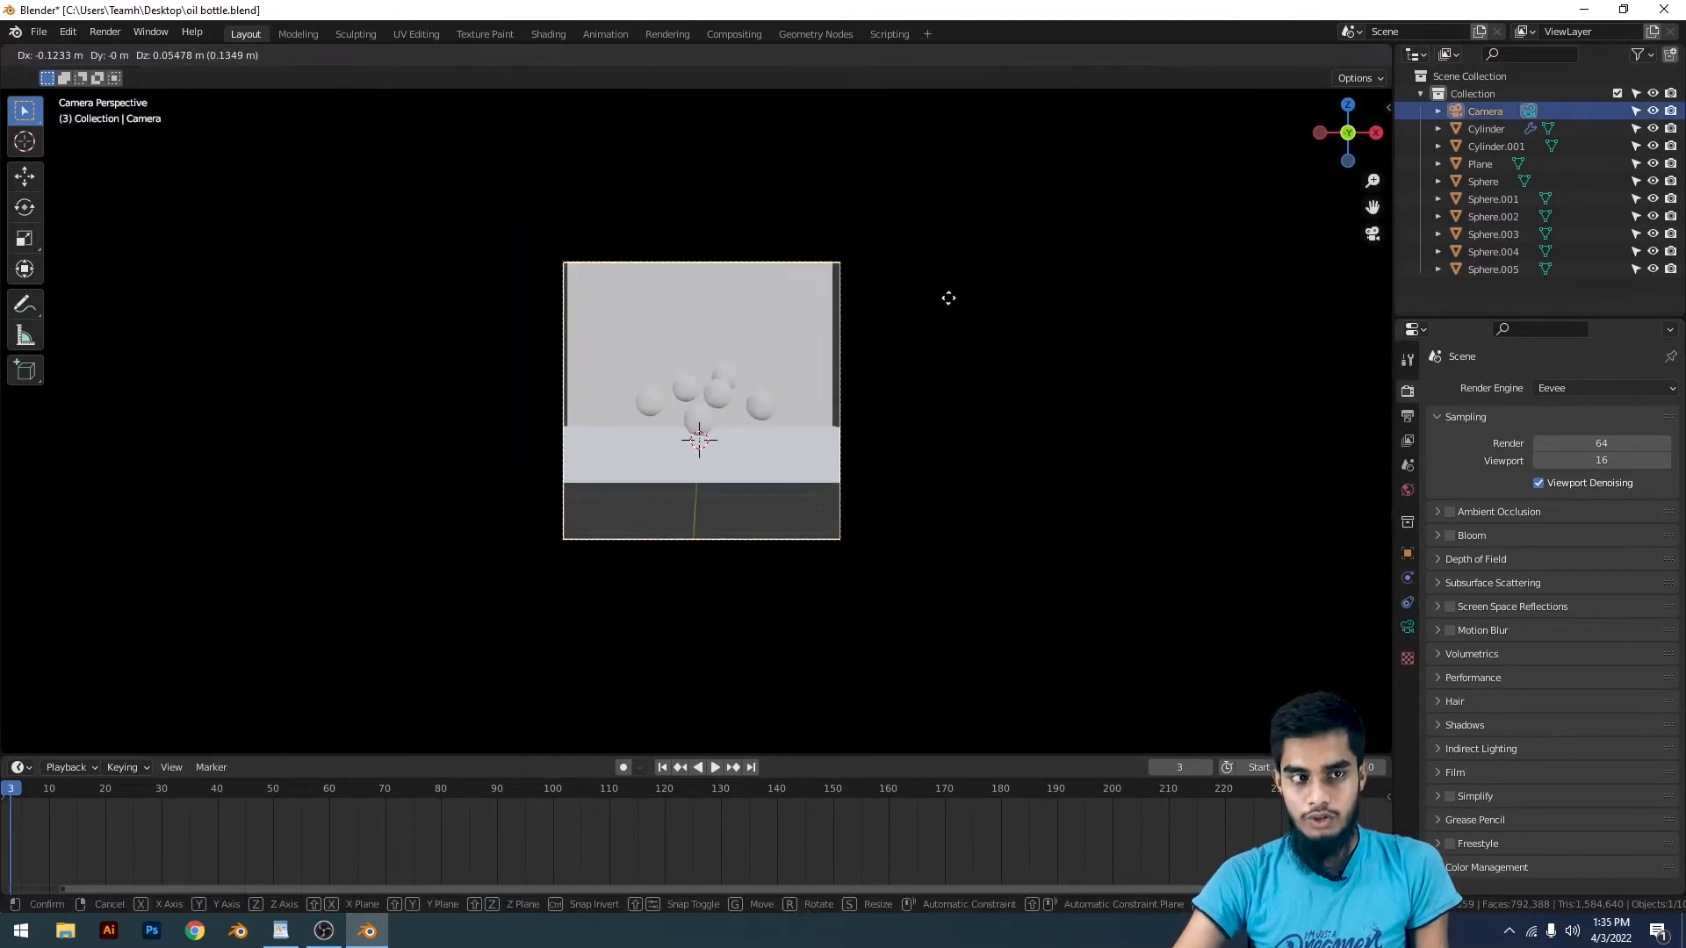
pyautogui.press('g')
pyautogui.press('z')
pyautogui.press('z')
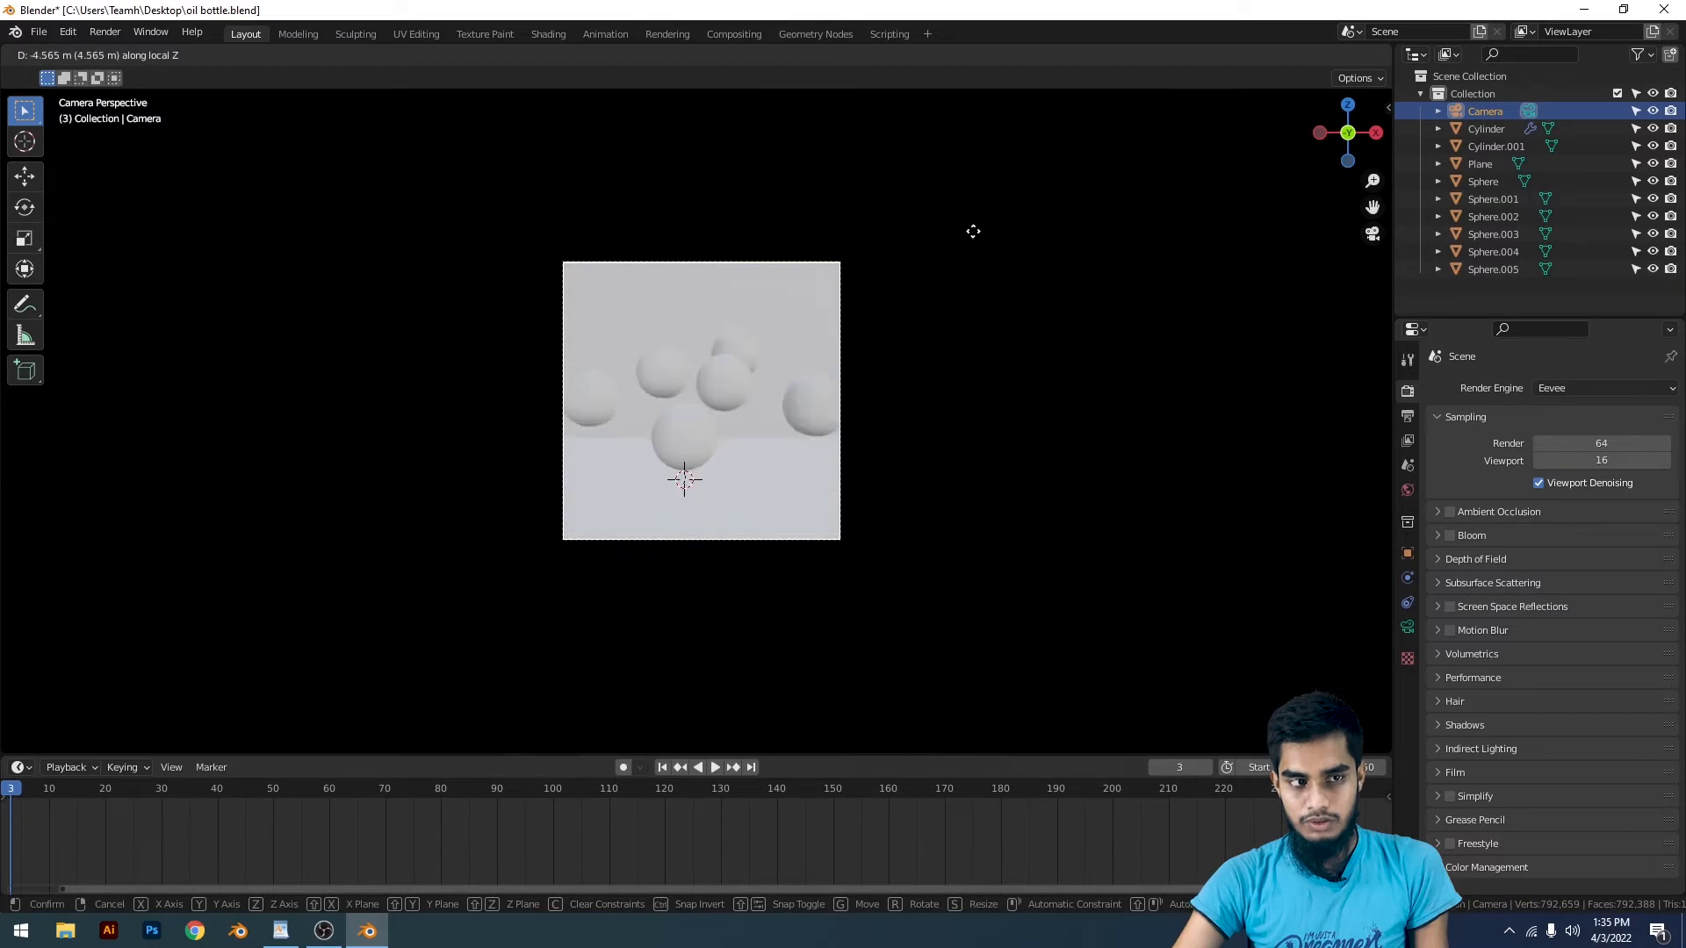
pyautogui.click(977, 246)
# Step: Raise the camera slightly along the global Z axis so the spheres and floor fill its frame
pyautogui.press('g')
pyautogui.press('z')
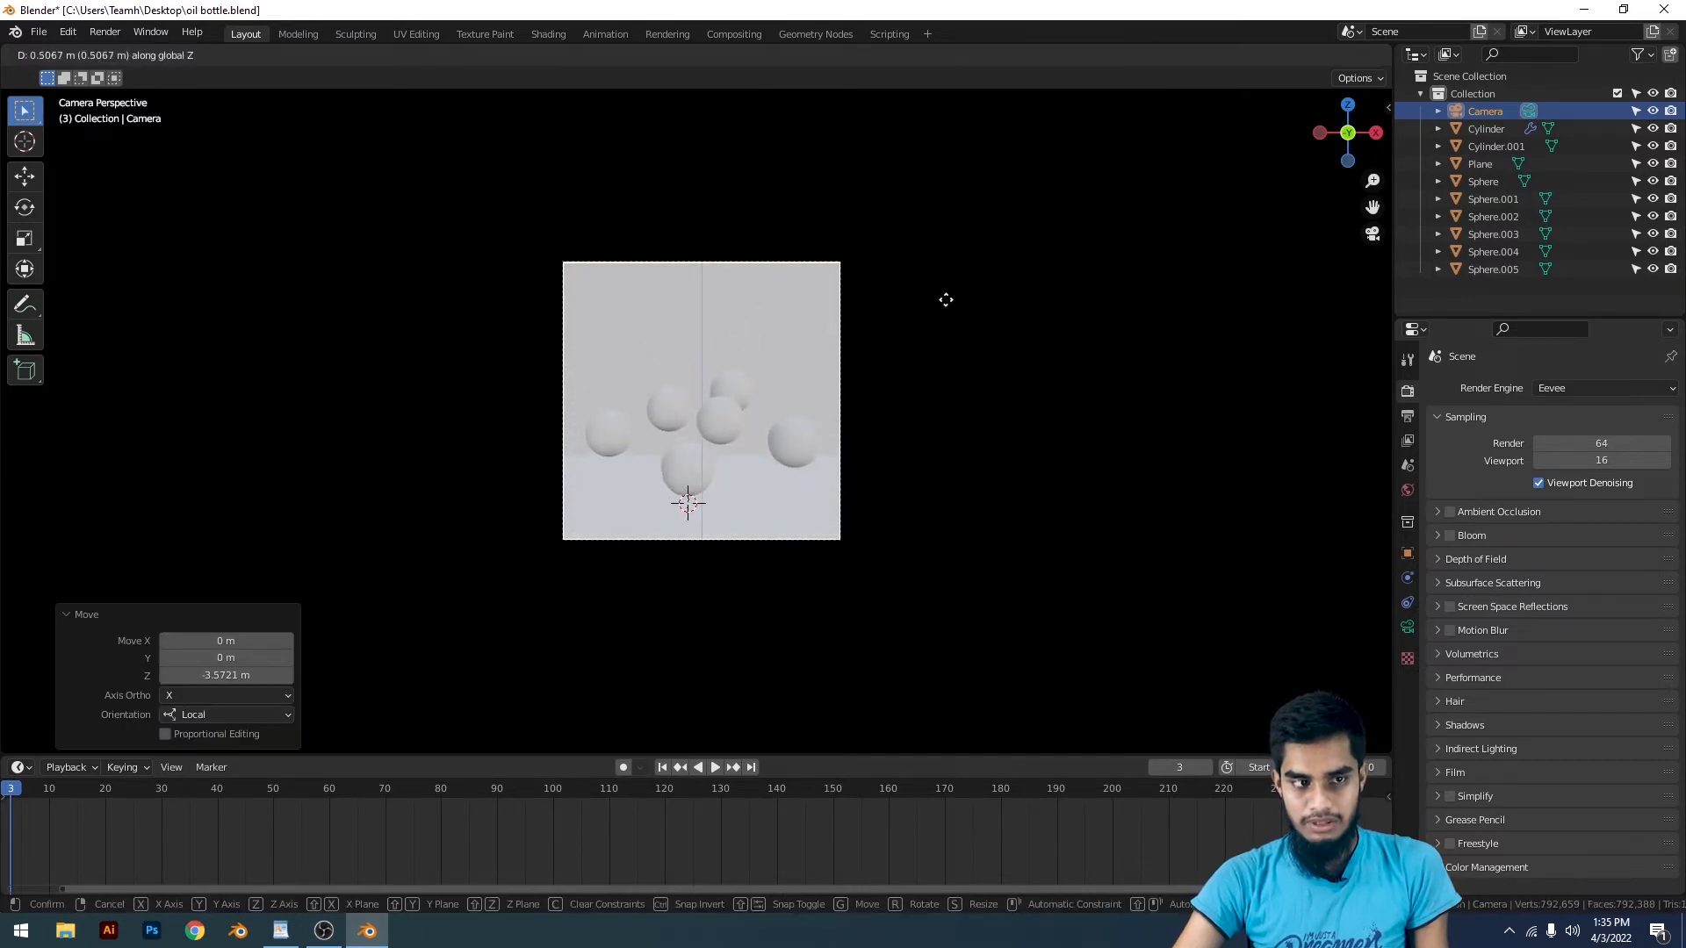
pyautogui.click(946, 319)
pyautogui.click(1066, 360)
pyautogui.scroll(6, 1053, 360)
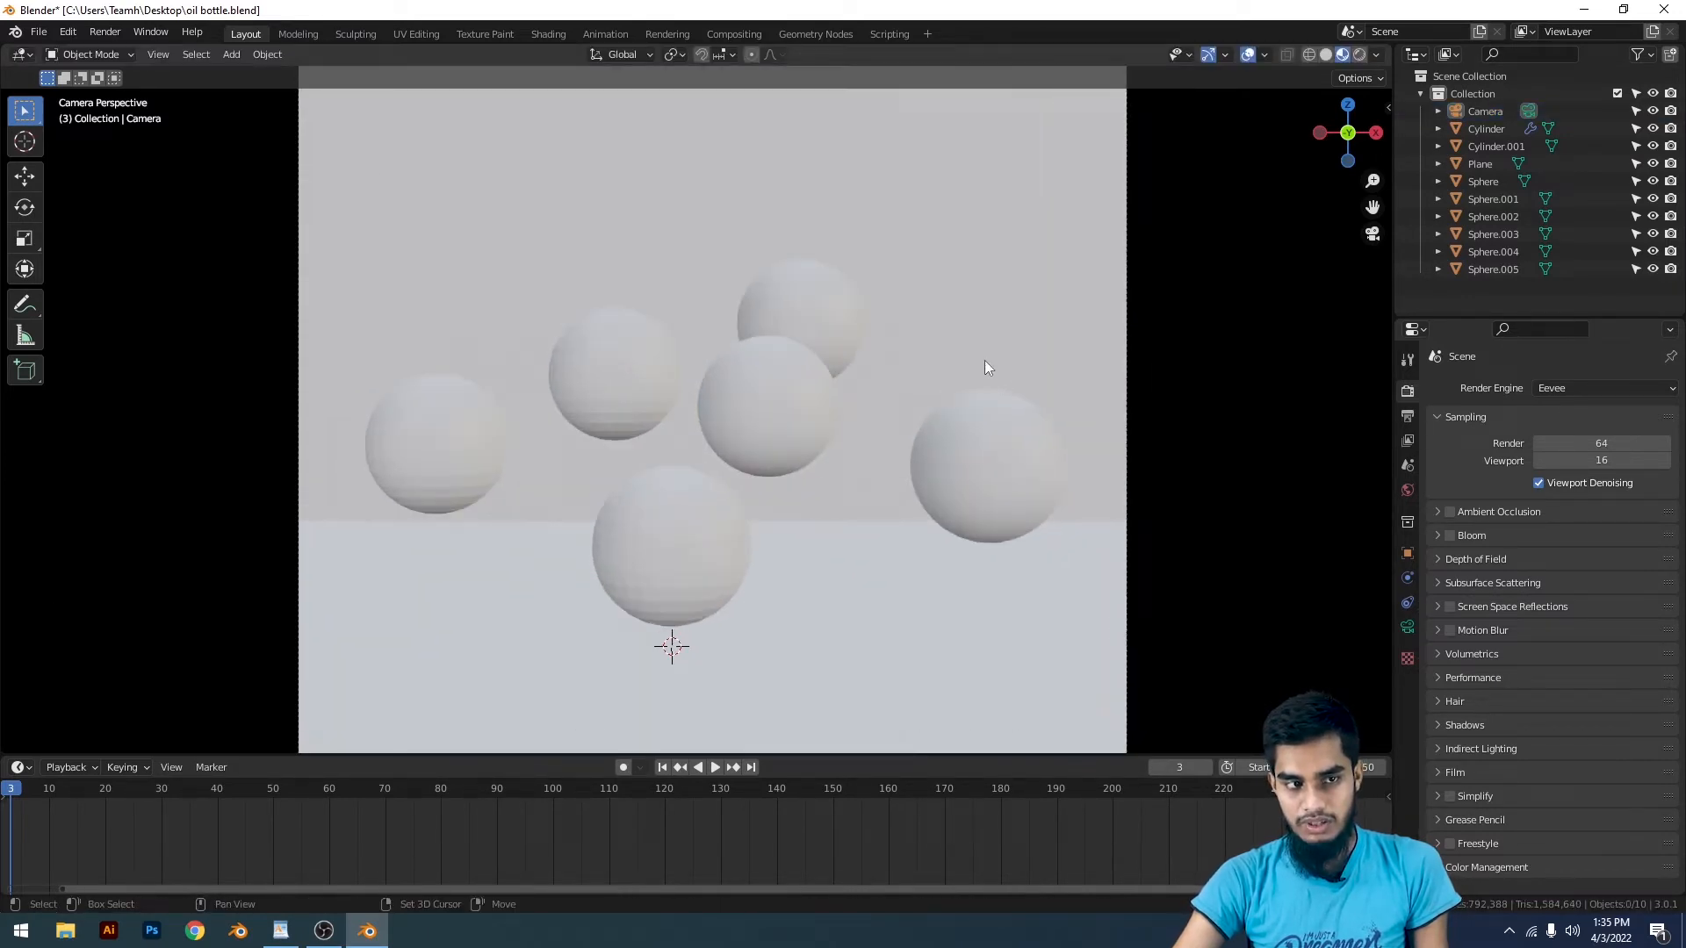
# Step: Apply Shade Smooth to the three spheres that still look faceted: the front one, the far-left one and the one between them at the back
pyautogui.keyDown('shift'); pyautogui.moveTo(983, 360); pyautogui.dragTo(946, 334, button='middle'); pyautogui.keyUp('shift')
pyautogui.scroll(-3, 1010, 334)
pyautogui.scroll(-2, 1010, 343)
pyautogui.scroll(5, 909, 474)
pyautogui.click(615, 544)
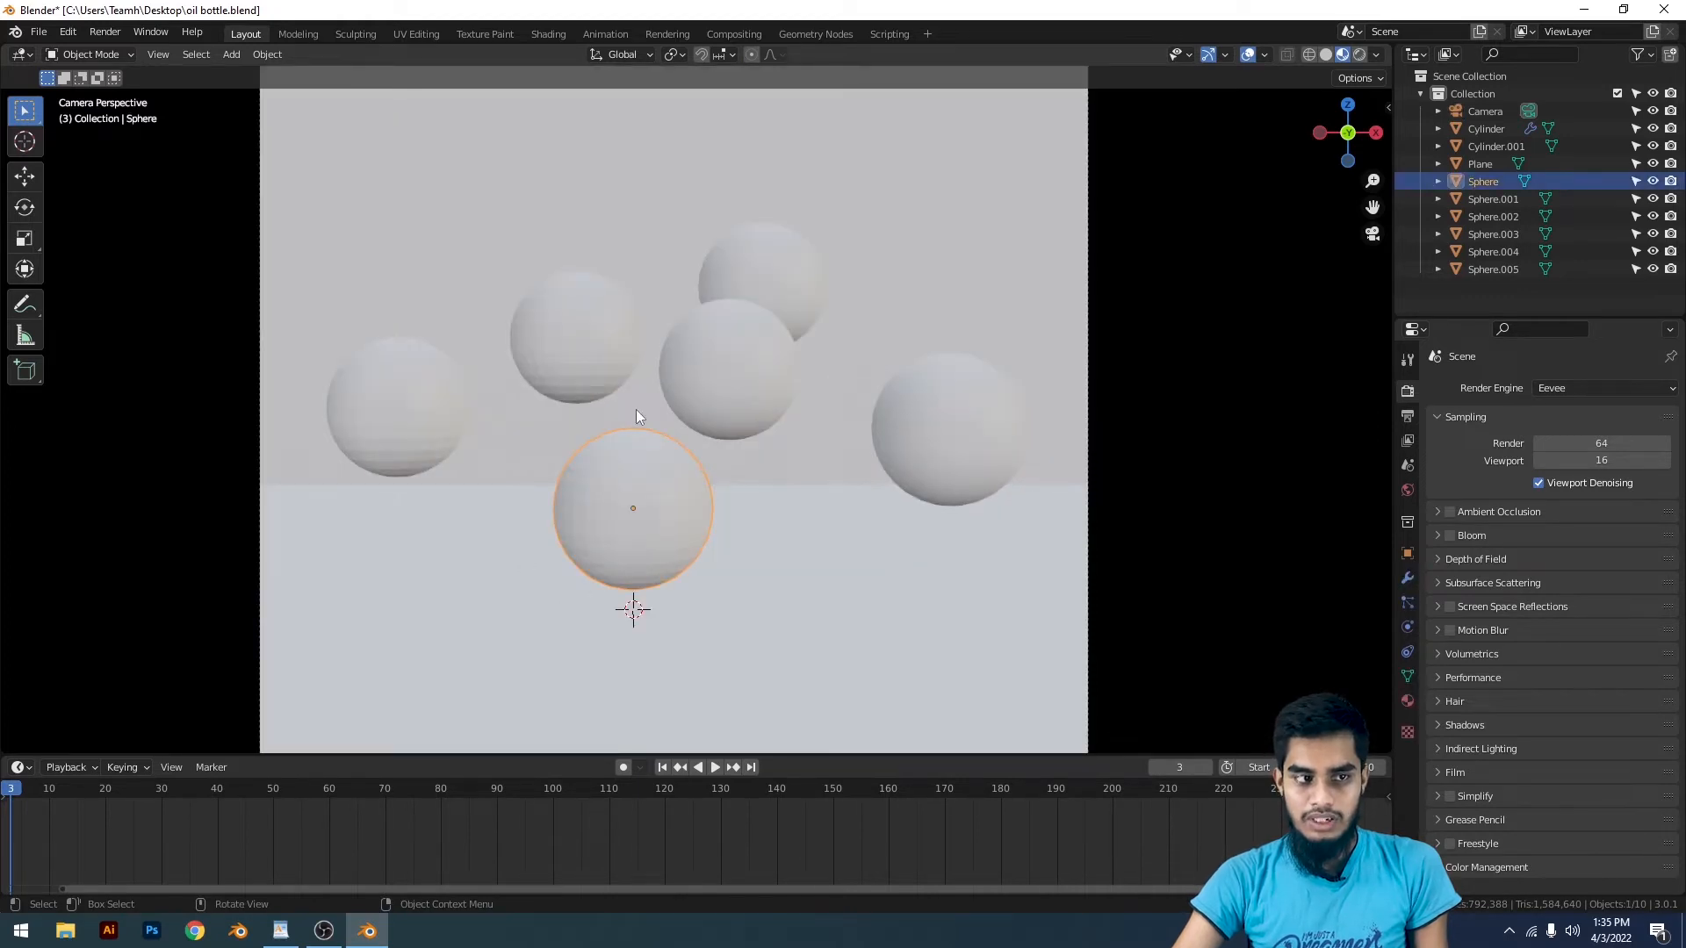
pyautogui.click(571, 360)
pyautogui.click(425, 402)
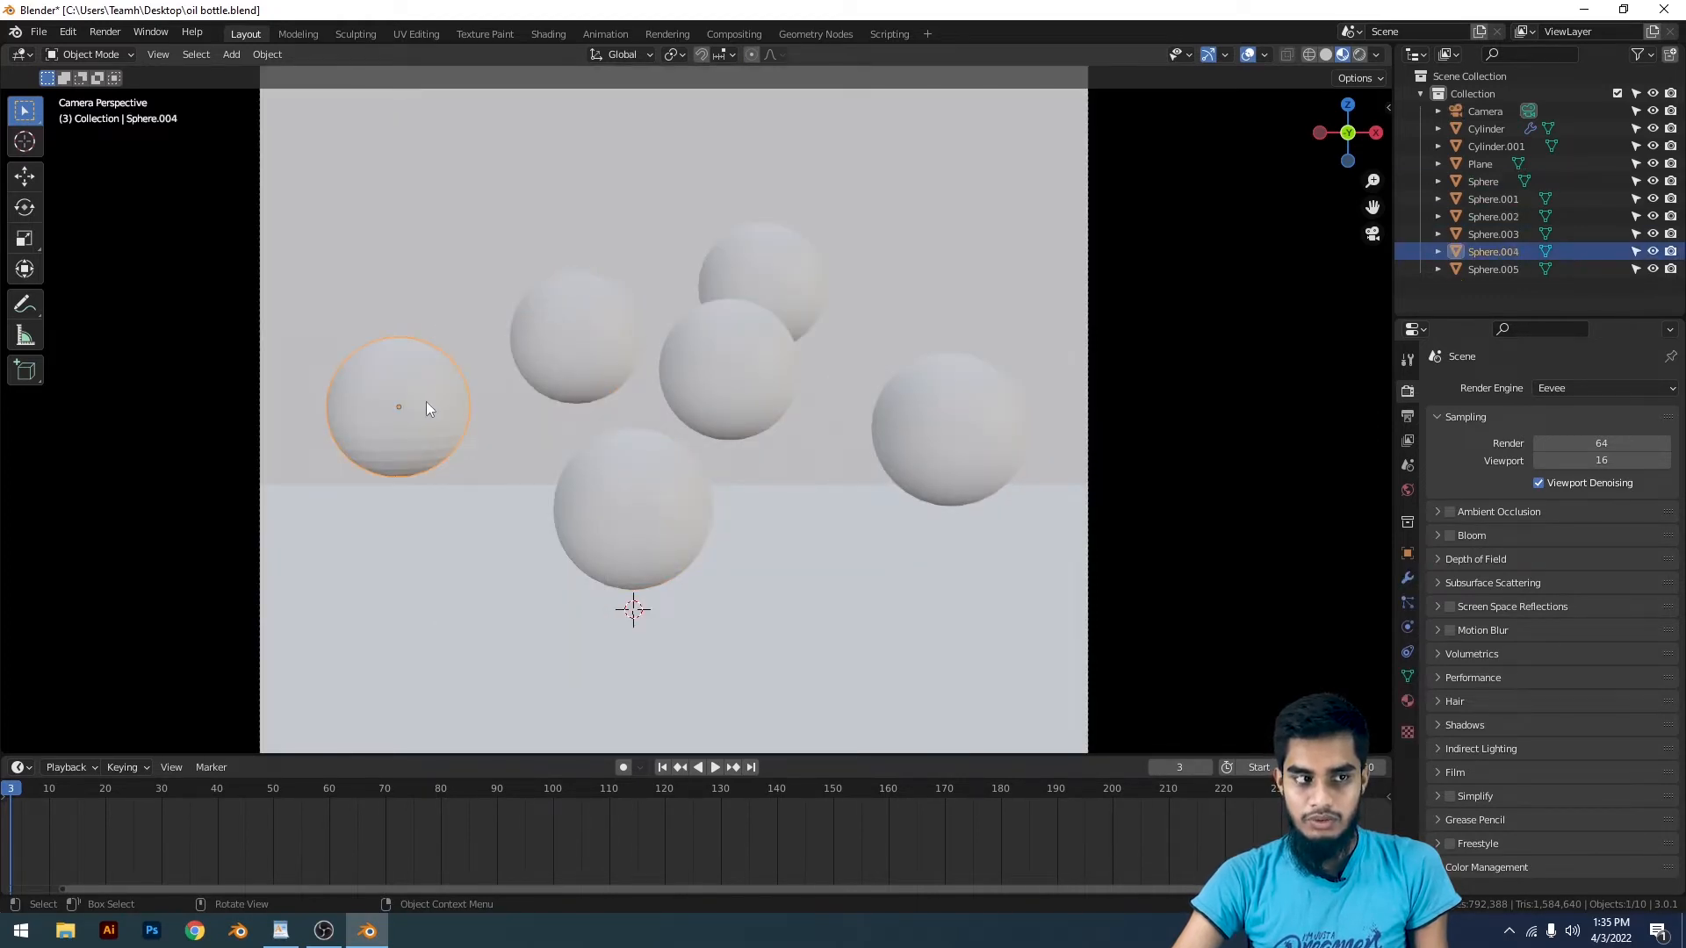
pyautogui.scroll(-6, 1072, 372)
pyautogui.click(1072, 322)
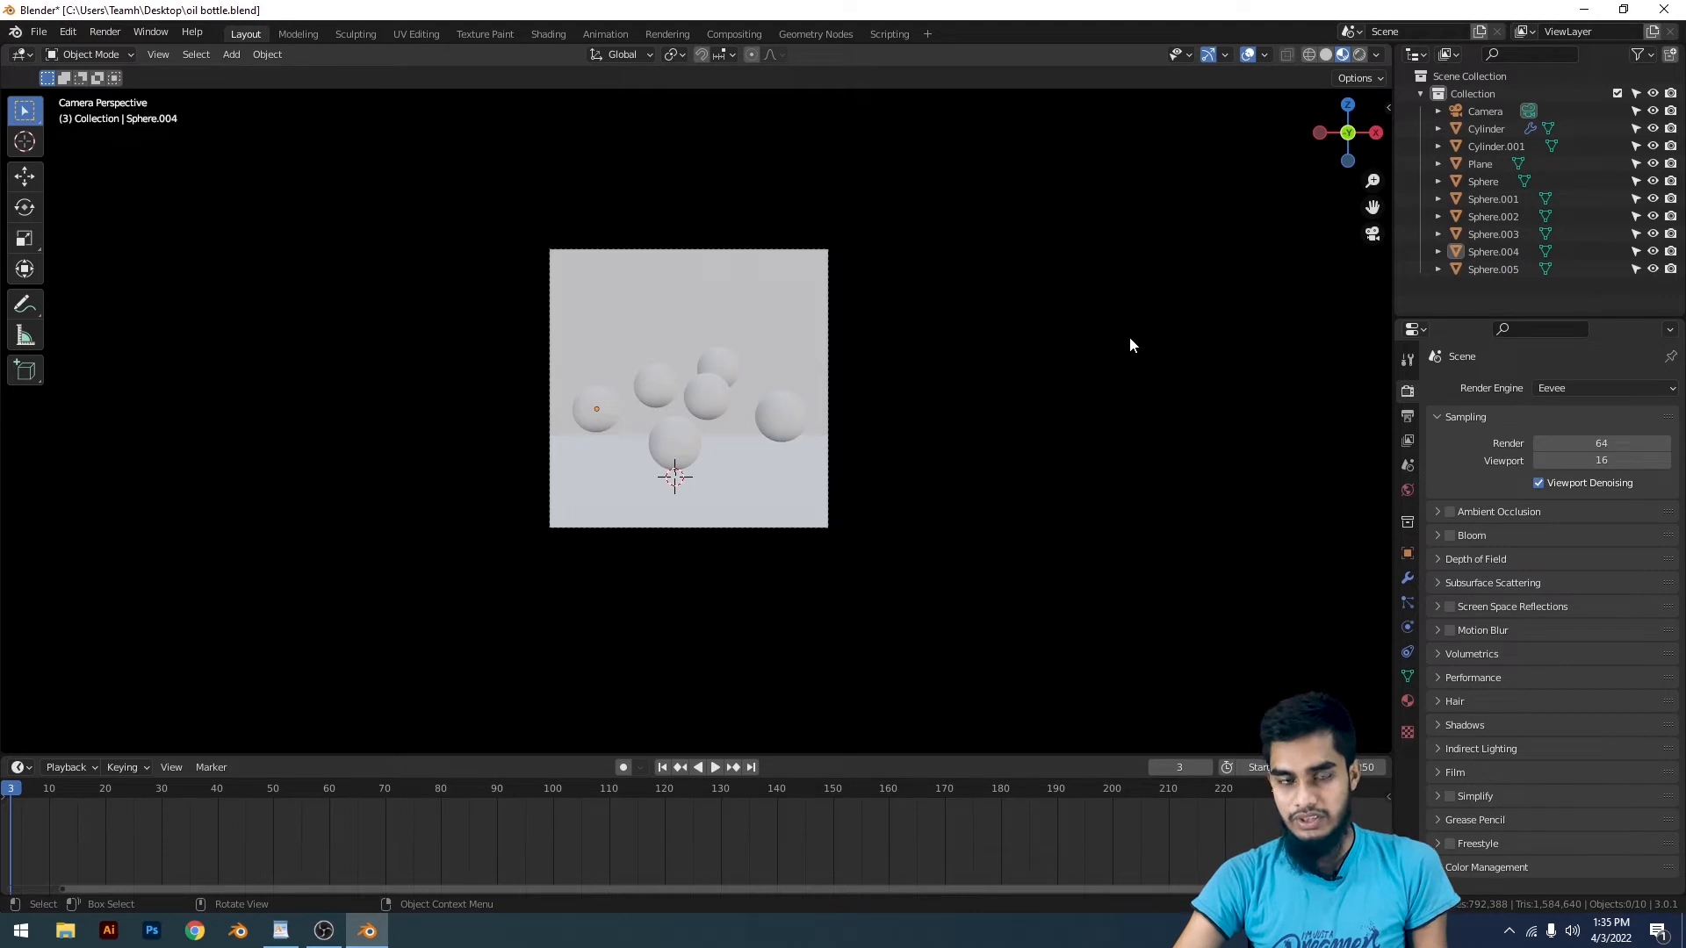
pyautogui.scroll(4, 1125, 356)
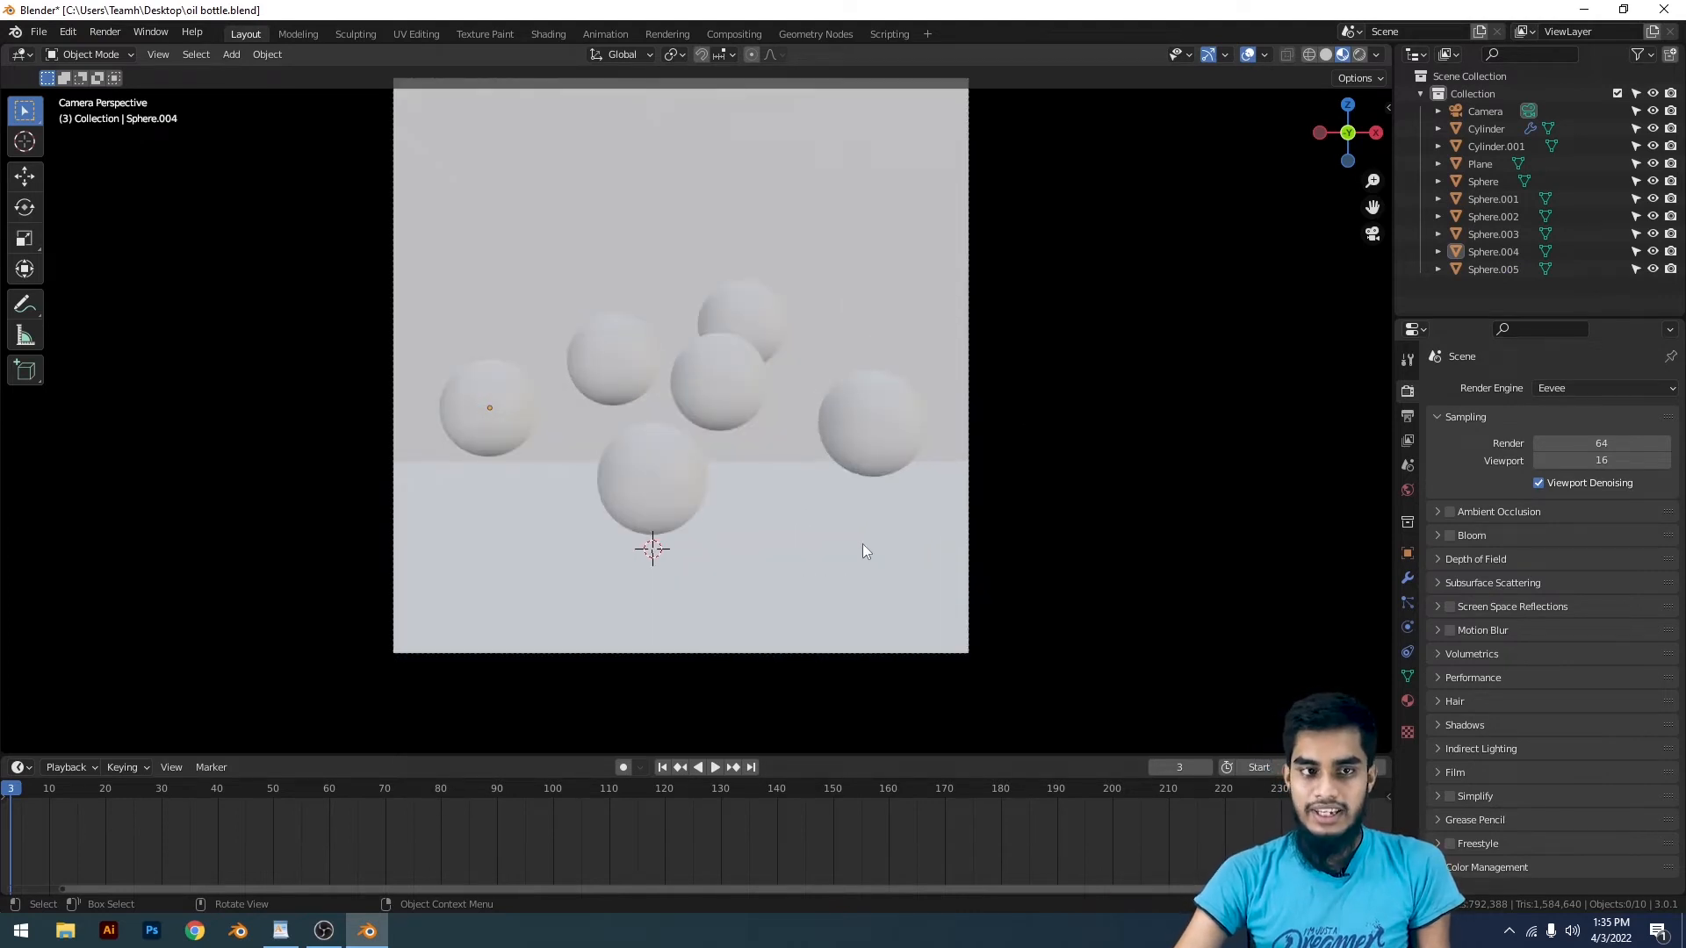
# Step: Give the far-right sphere a new material with a blue base color
pyautogui.click(859, 430)
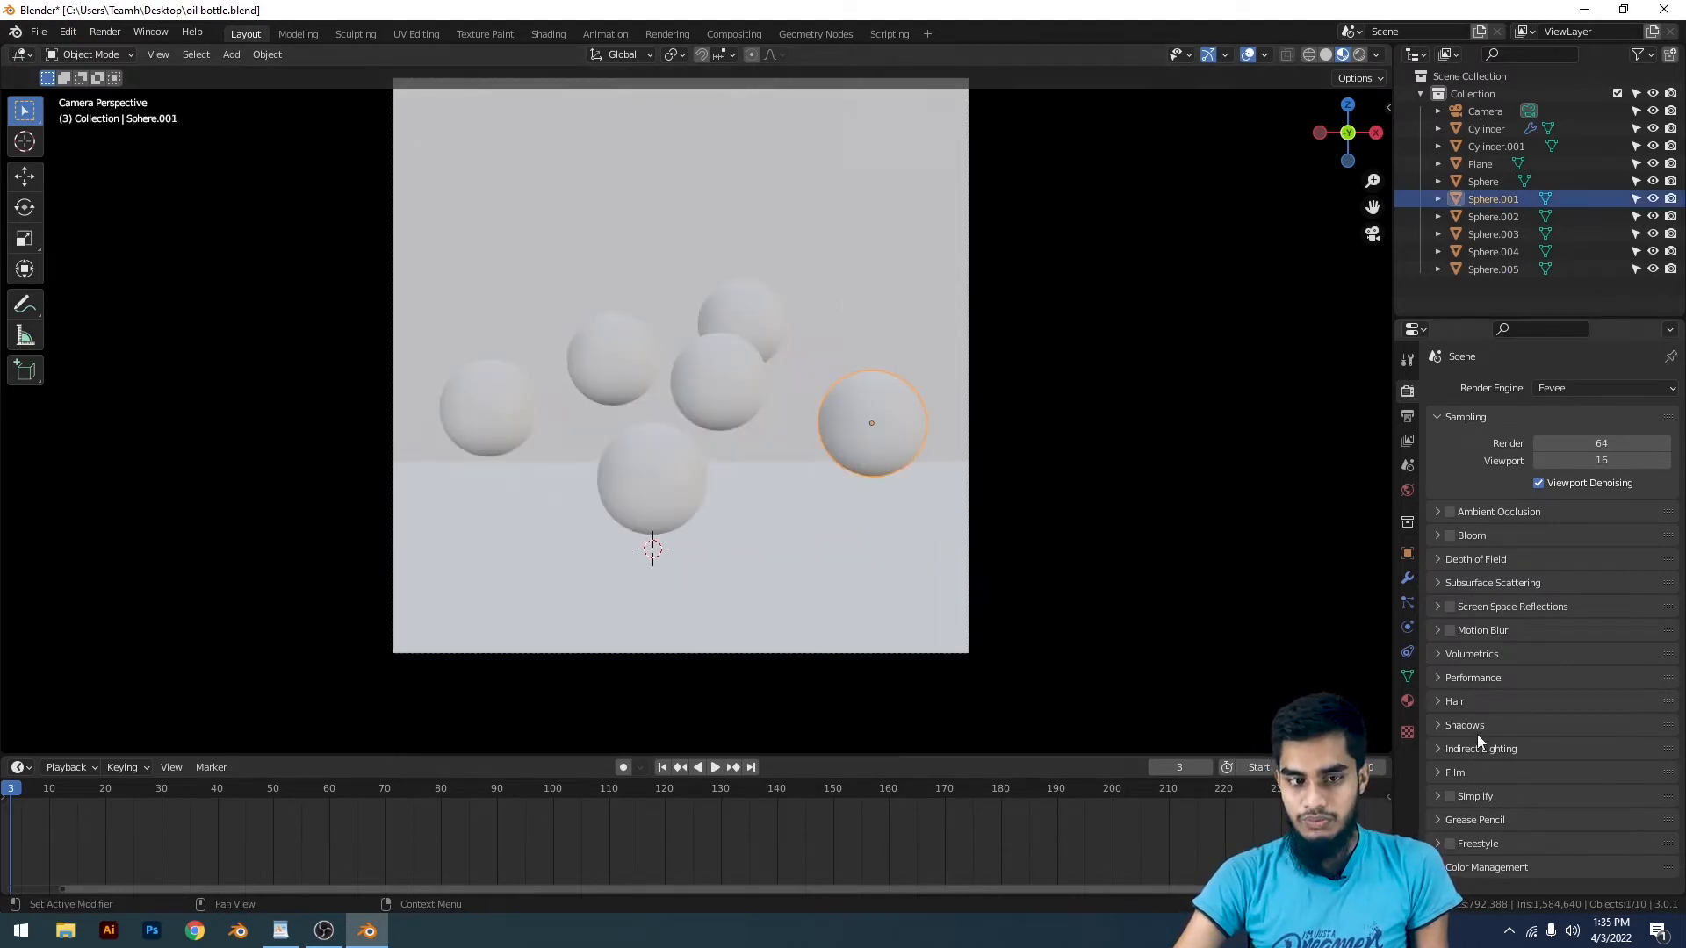
pyautogui.click(1406, 701)
pyautogui.click(1602, 463)
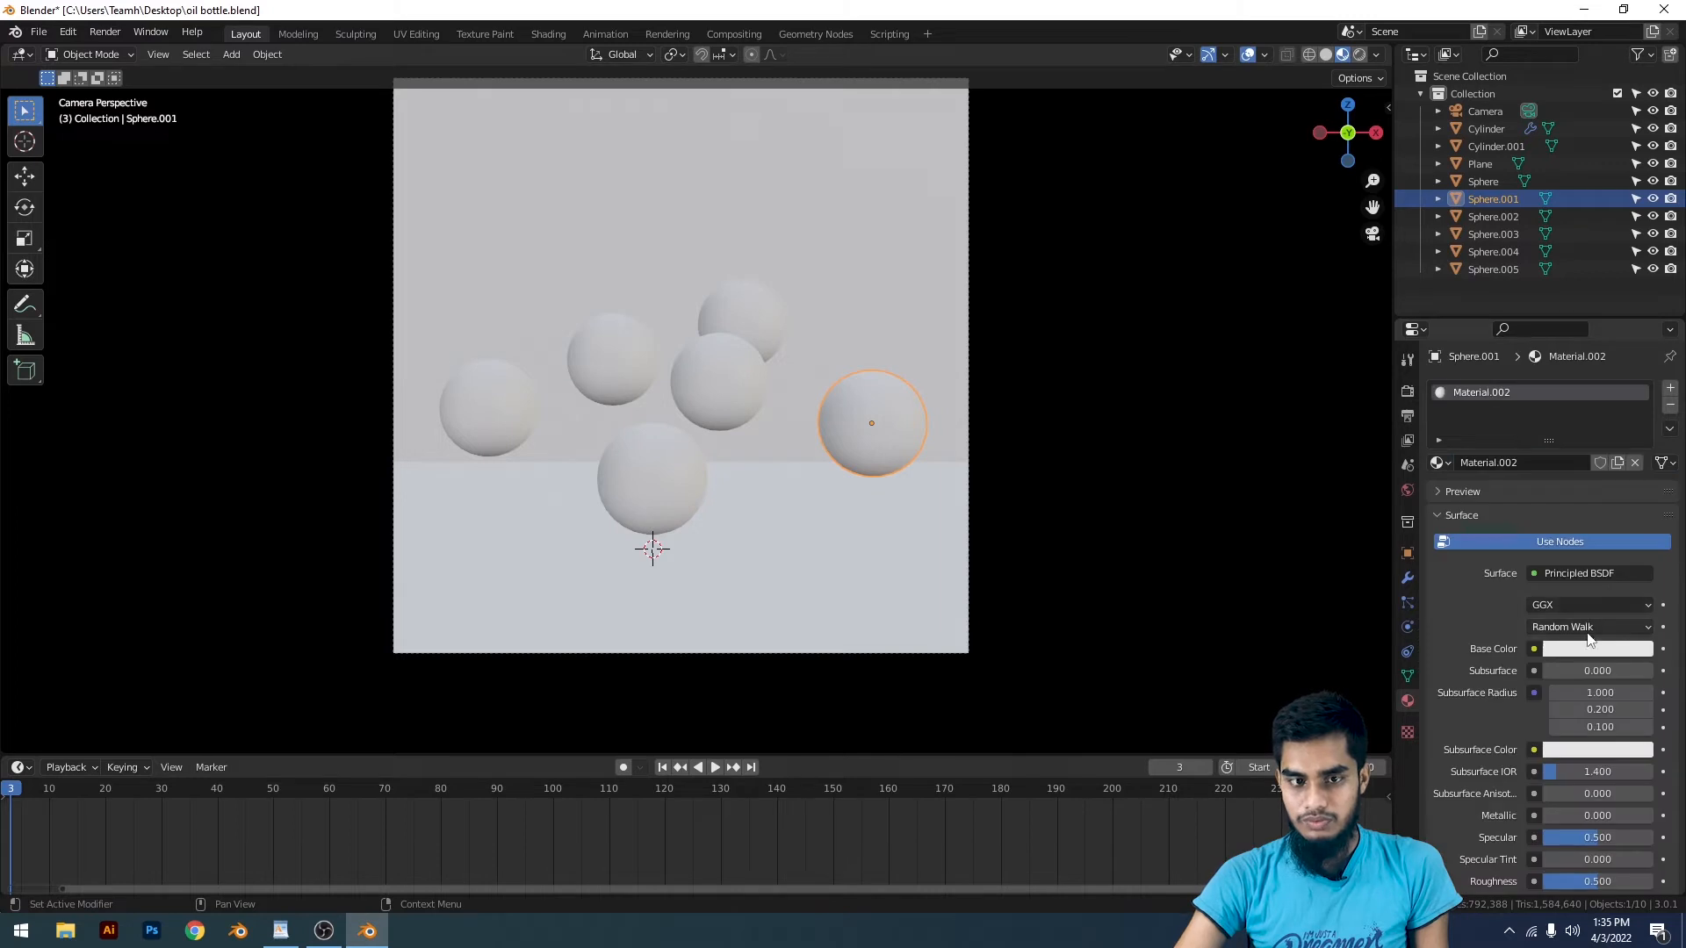
pyautogui.click(1584, 650)
pyautogui.click(1593, 436)
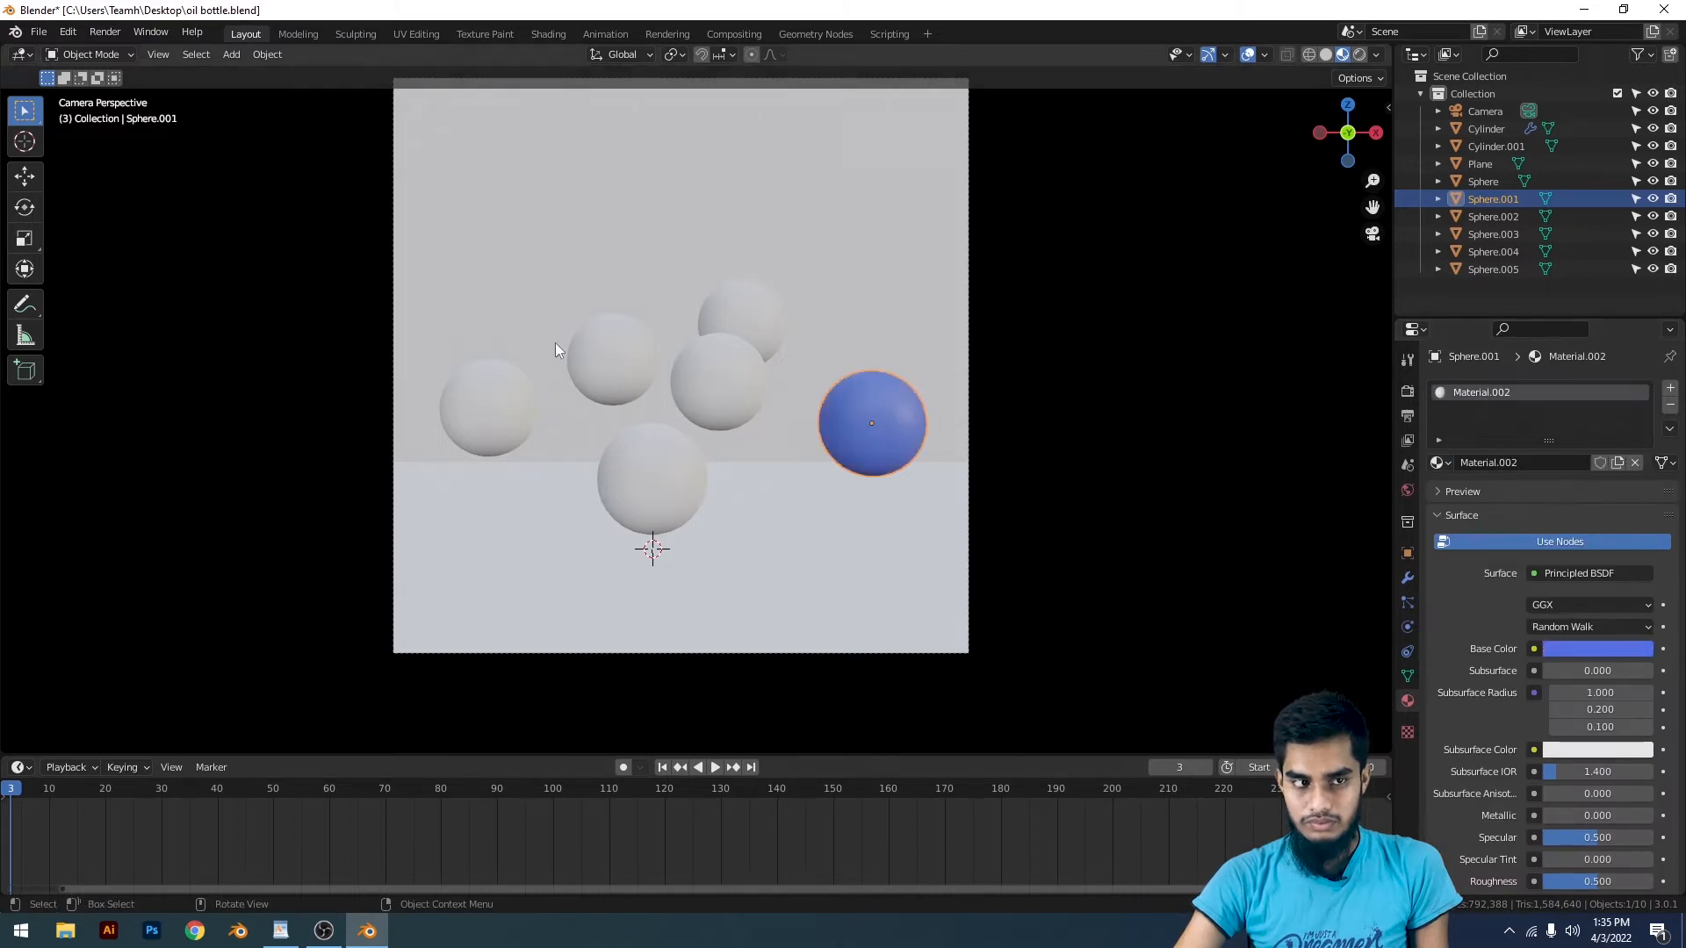
# Step: Create a new material for Sphere.002, left of the center pair, and set its base color to pink
pyautogui.click(630, 355)
pyautogui.click(1571, 465)
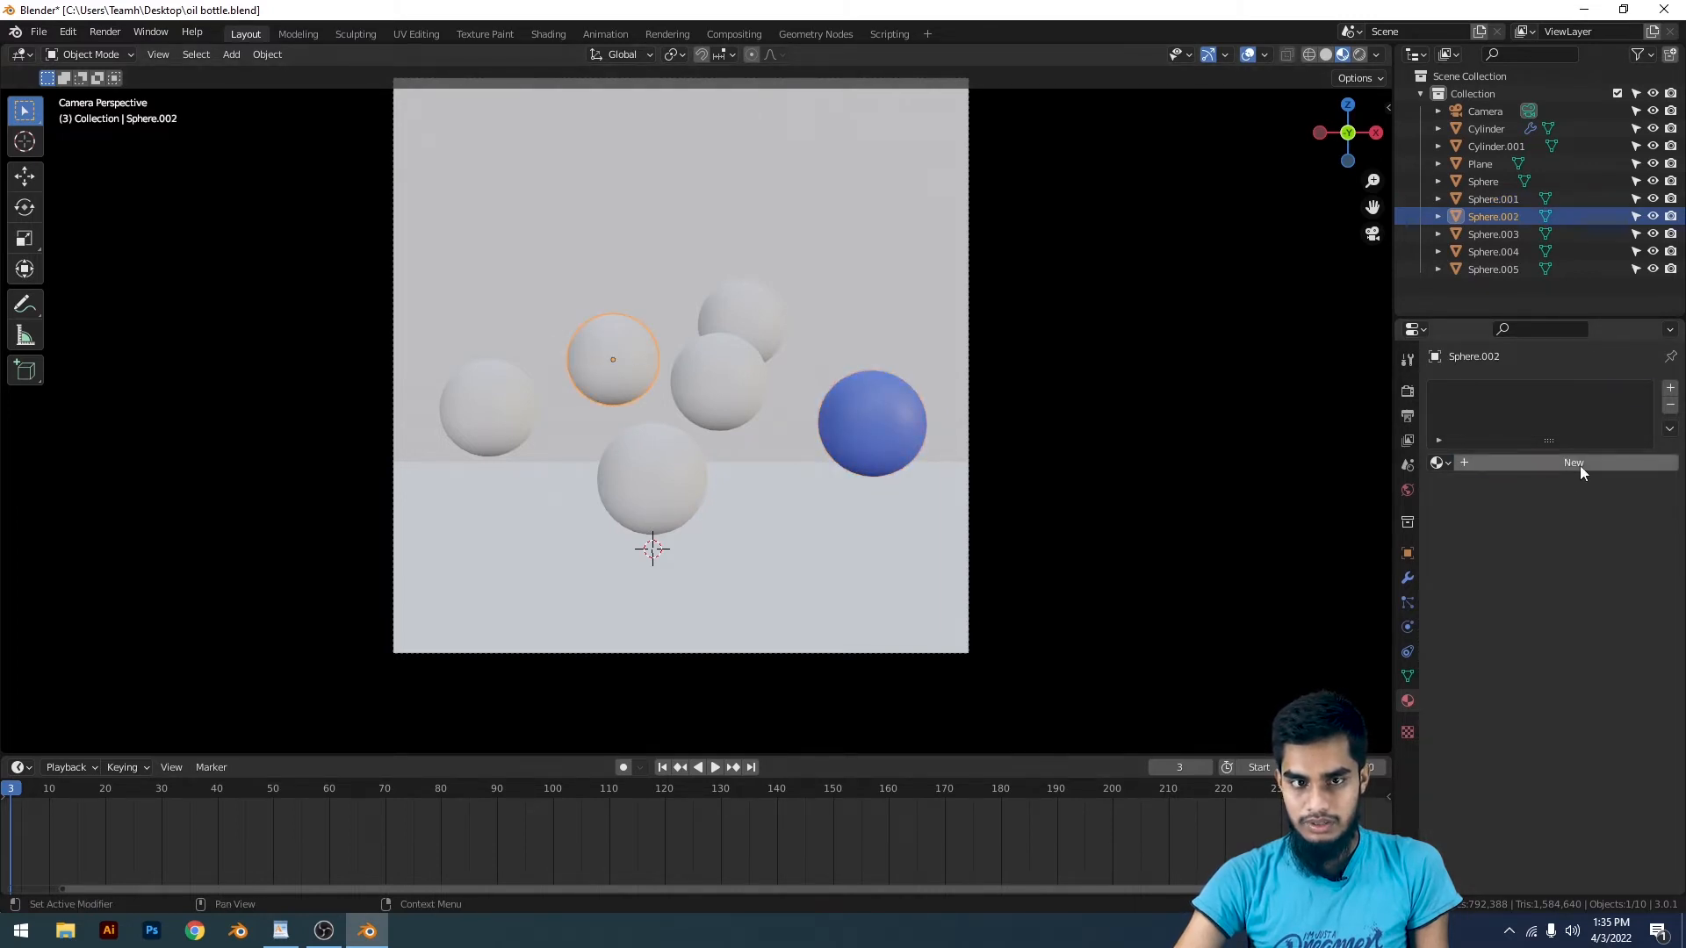
pyautogui.click(1610, 650)
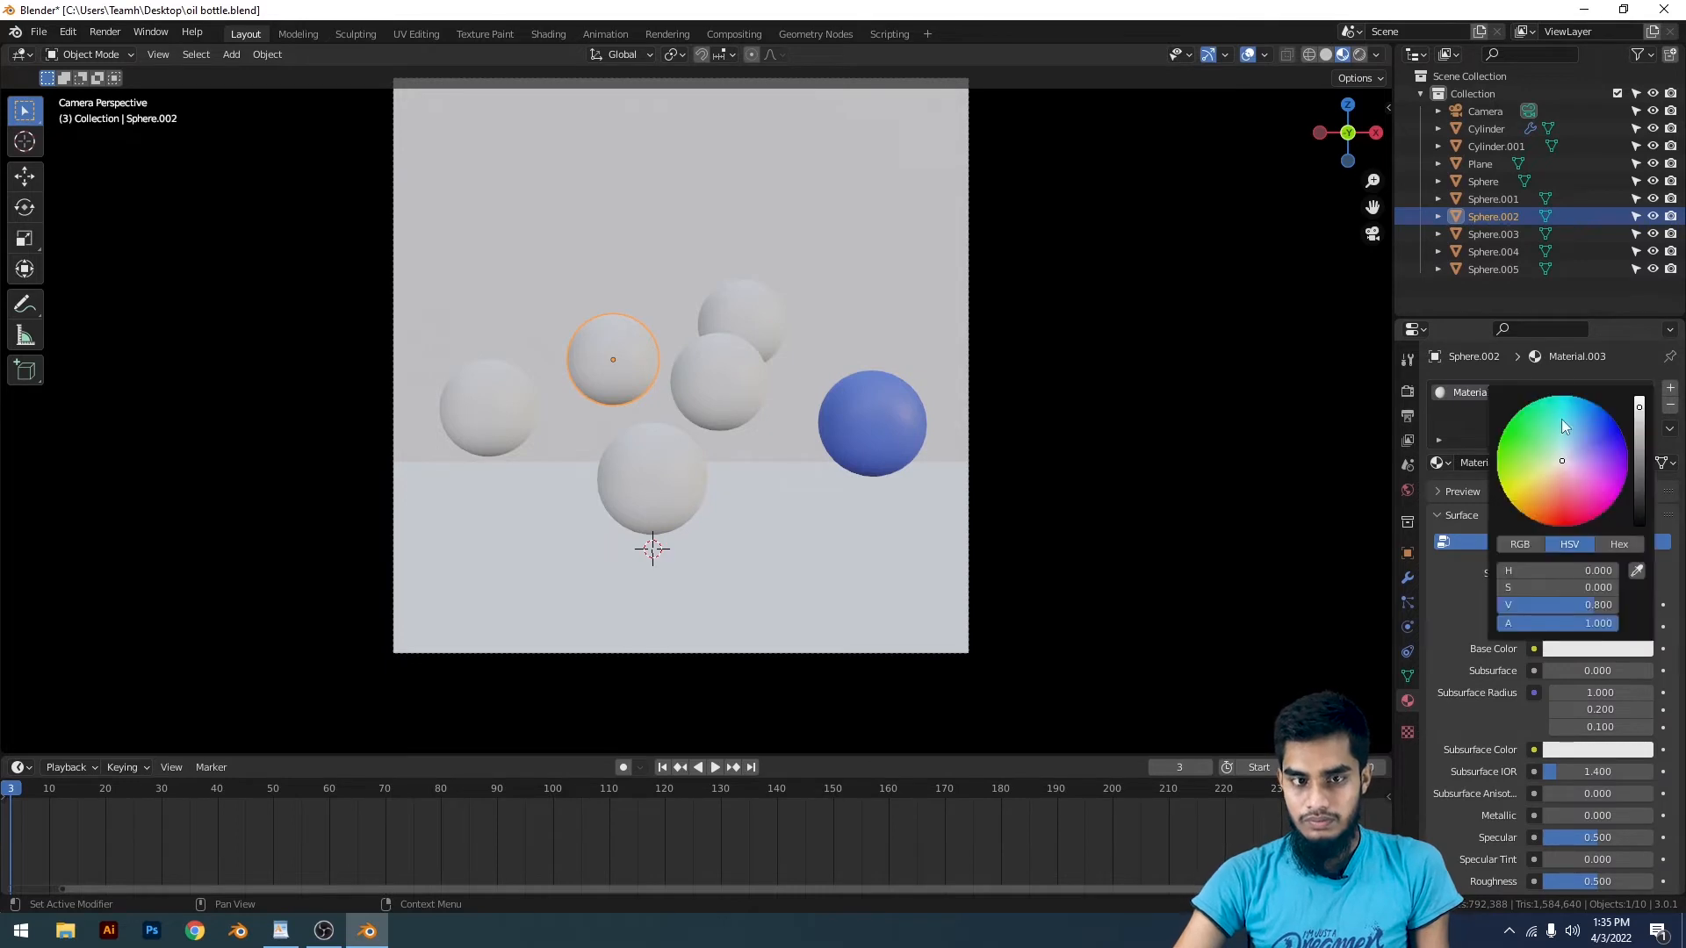
pyautogui.click(1598, 649)
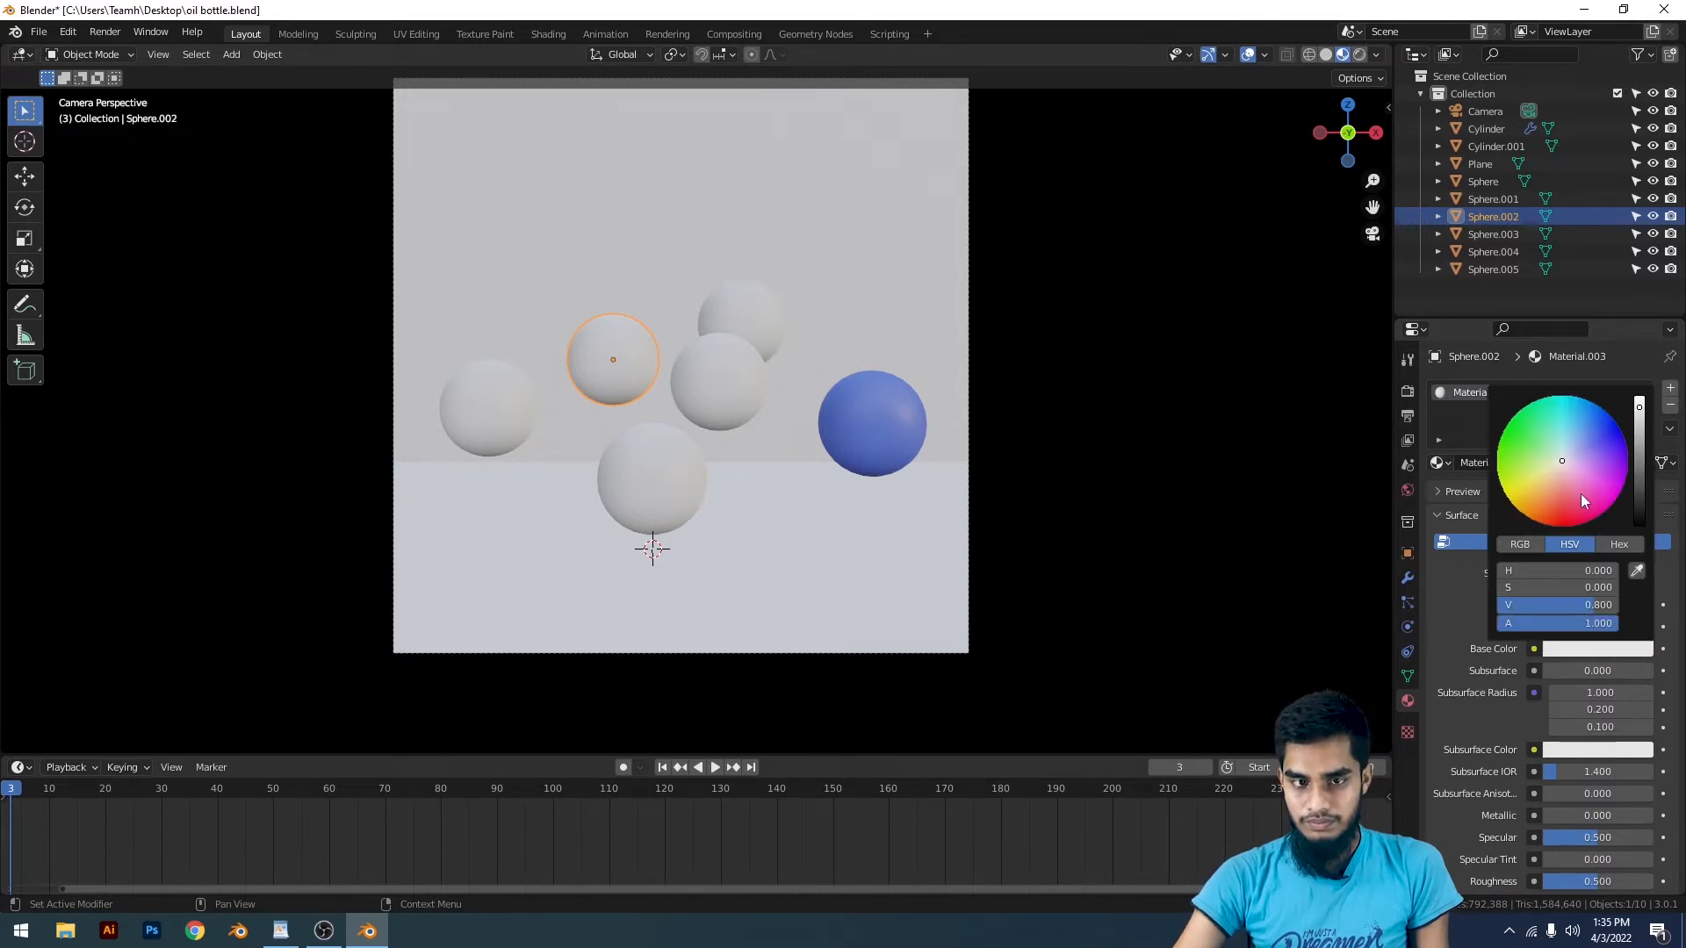
pyautogui.click(1581, 494)
# Step: Add a new material to the front sphere and make its base color cyan
pyautogui.click(615, 507)
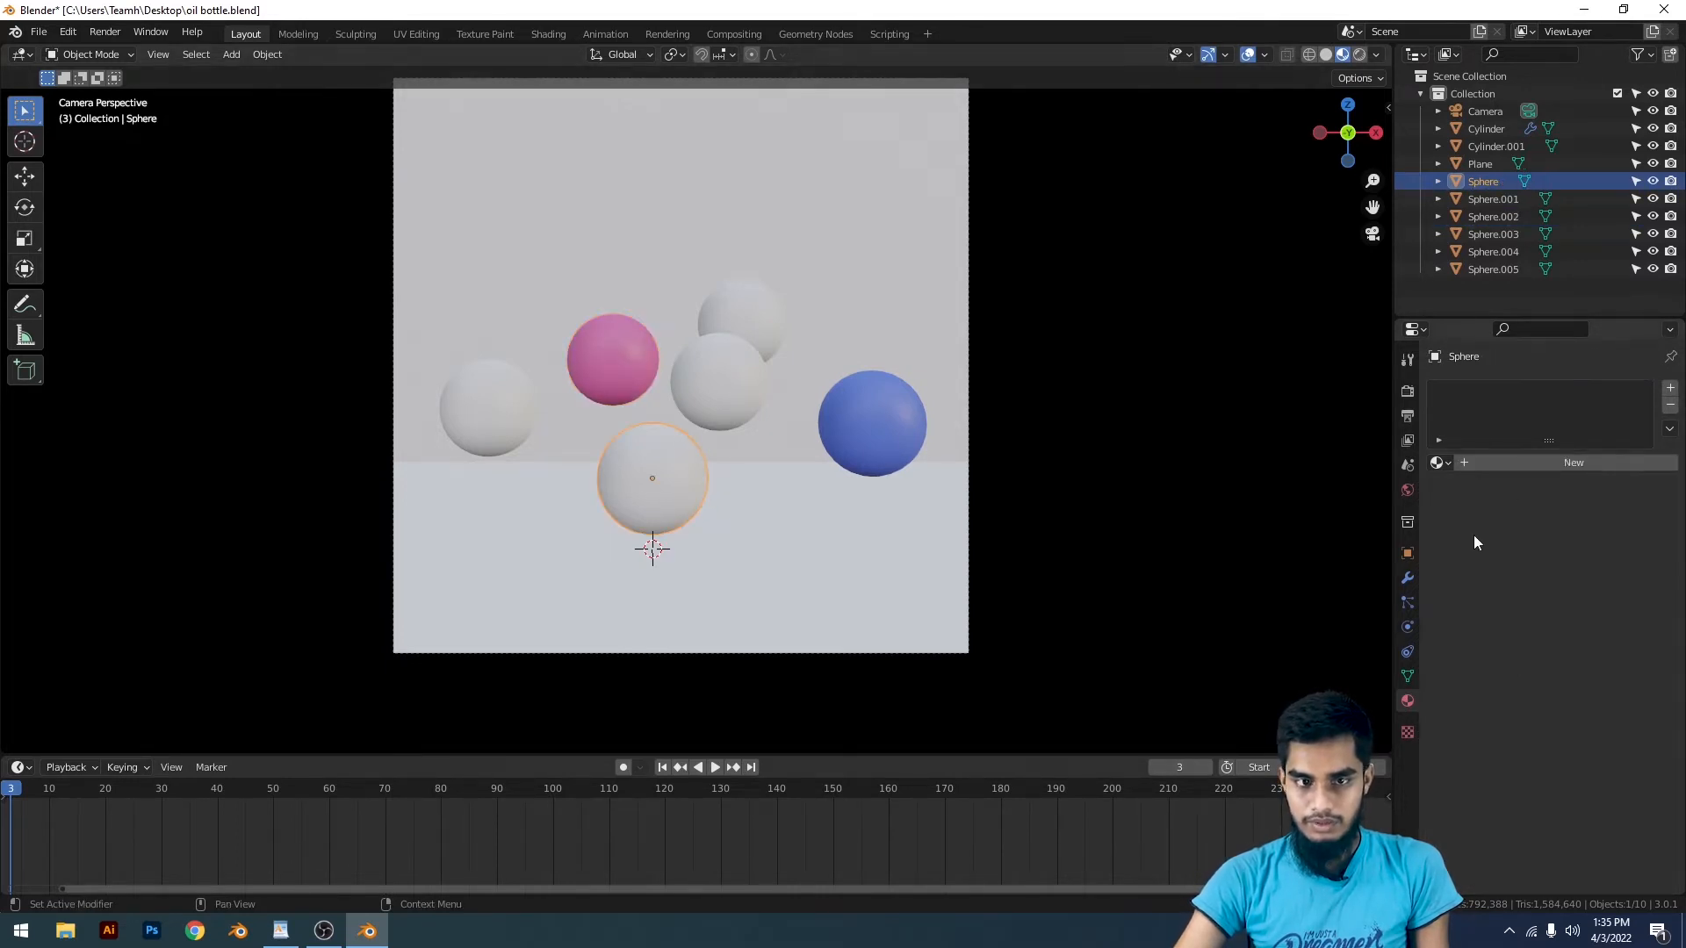
pyautogui.click(1550, 463)
pyautogui.click(1622, 649)
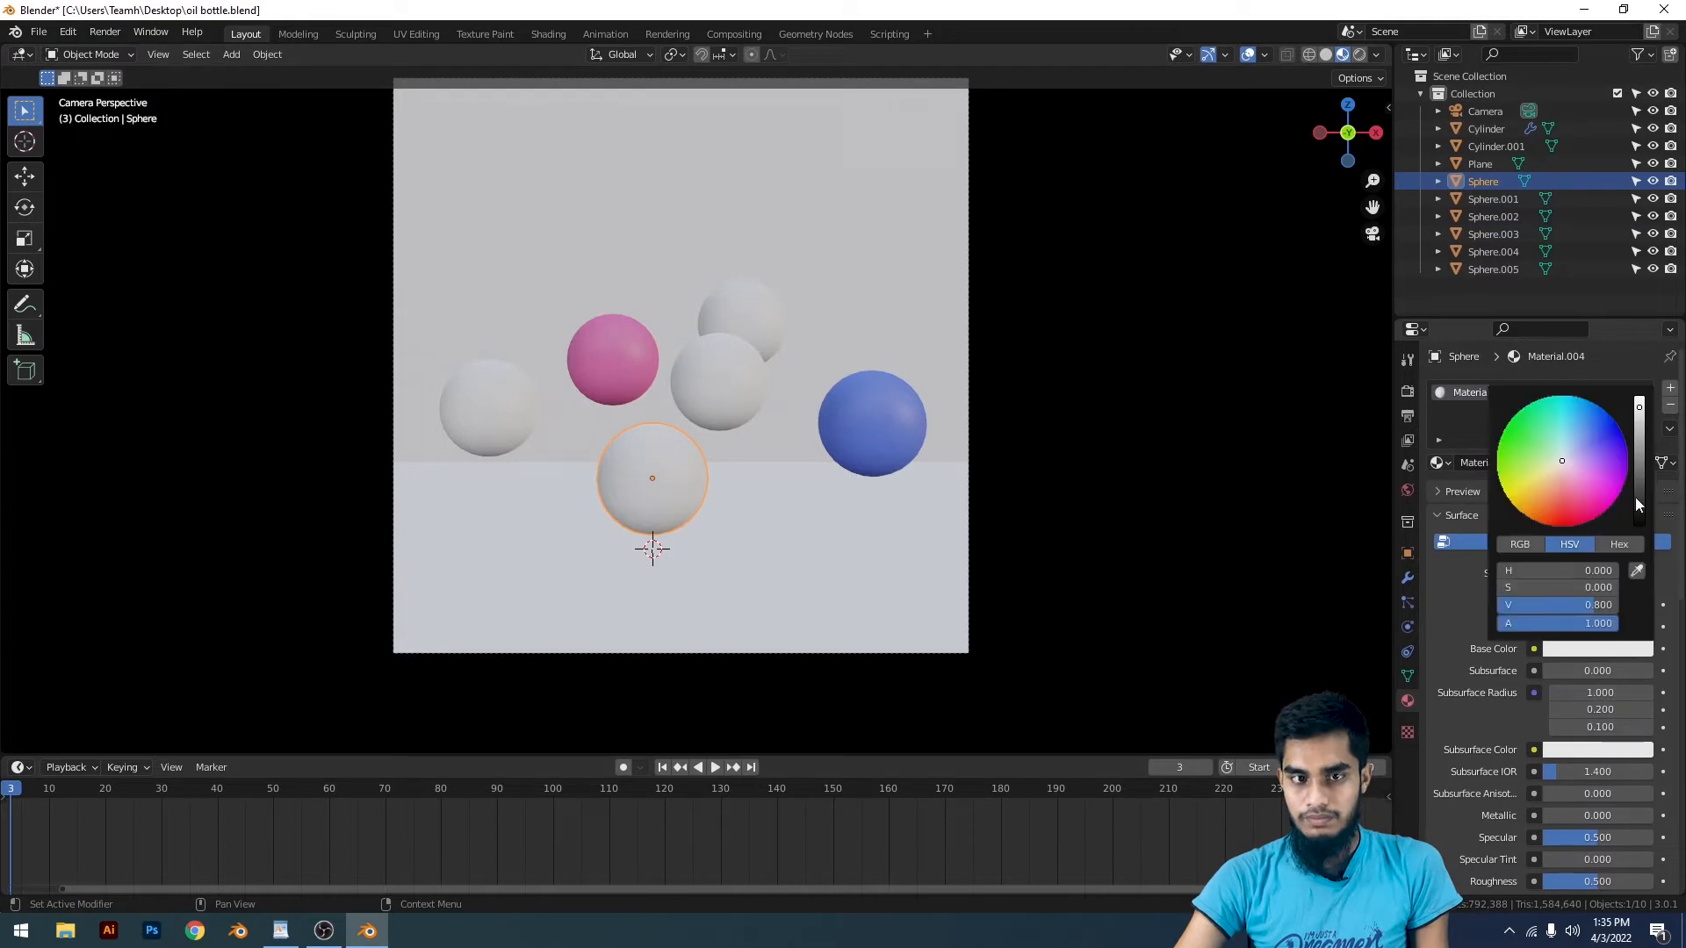
pyautogui.click(1586, 406)
# Step: Assign a new material with a green base color to the far-left sphere
pyautogui.click(479, 400)
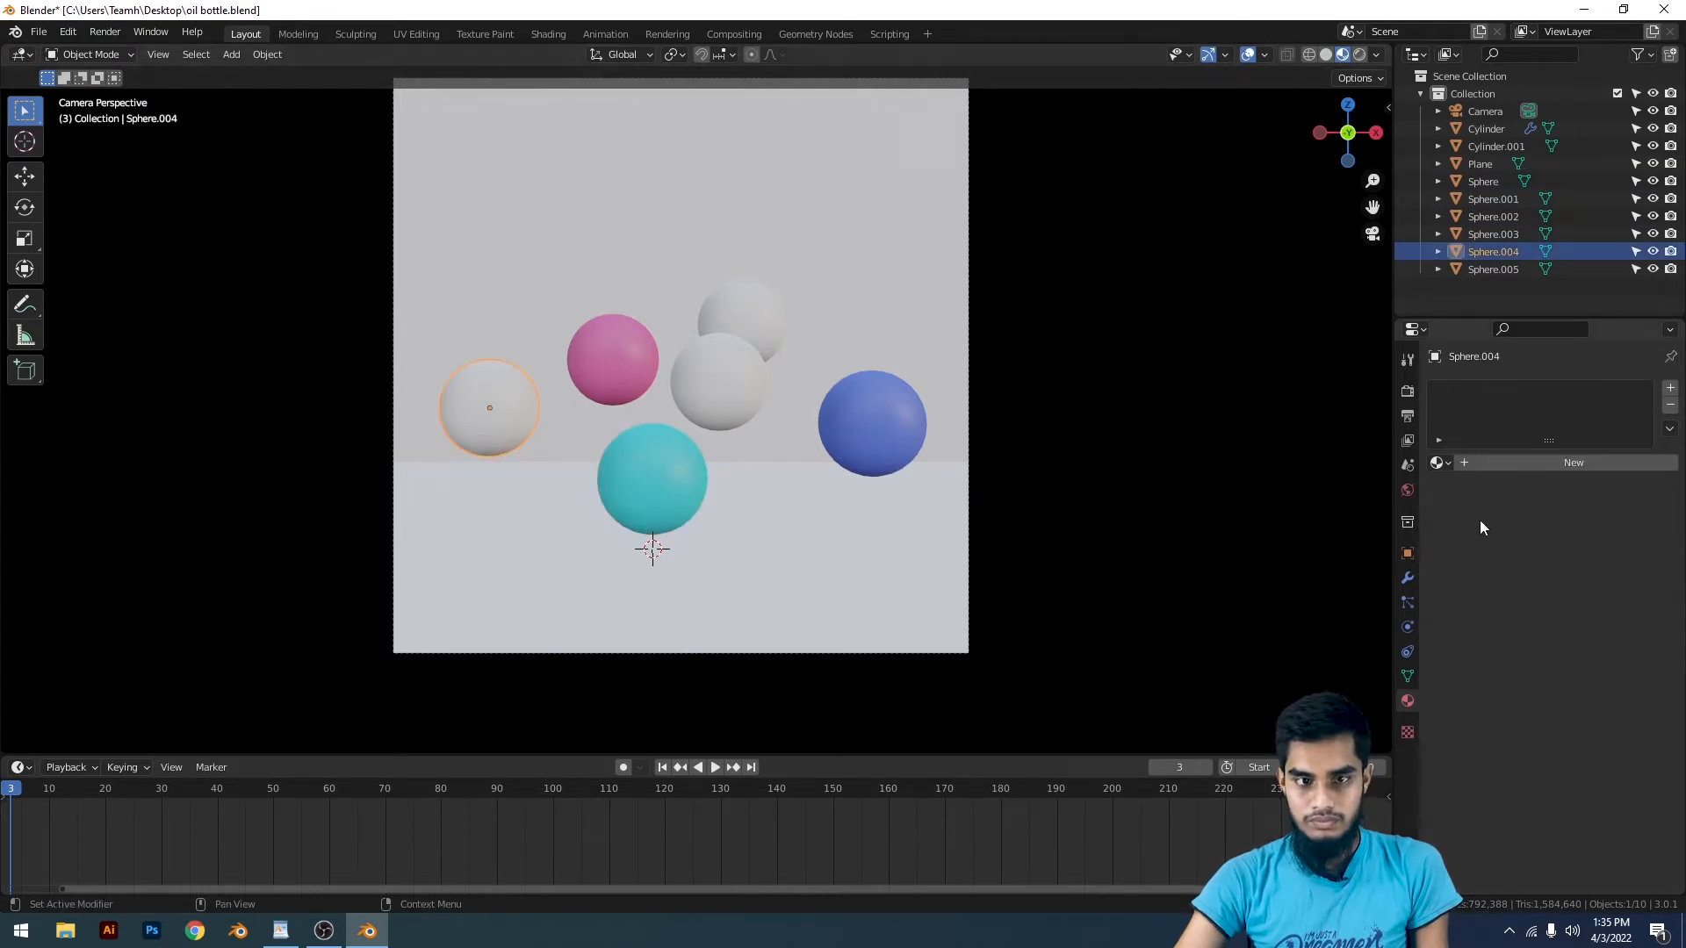
pyautogui.click(1522, 458)
pyautogui.click(1603, 650)
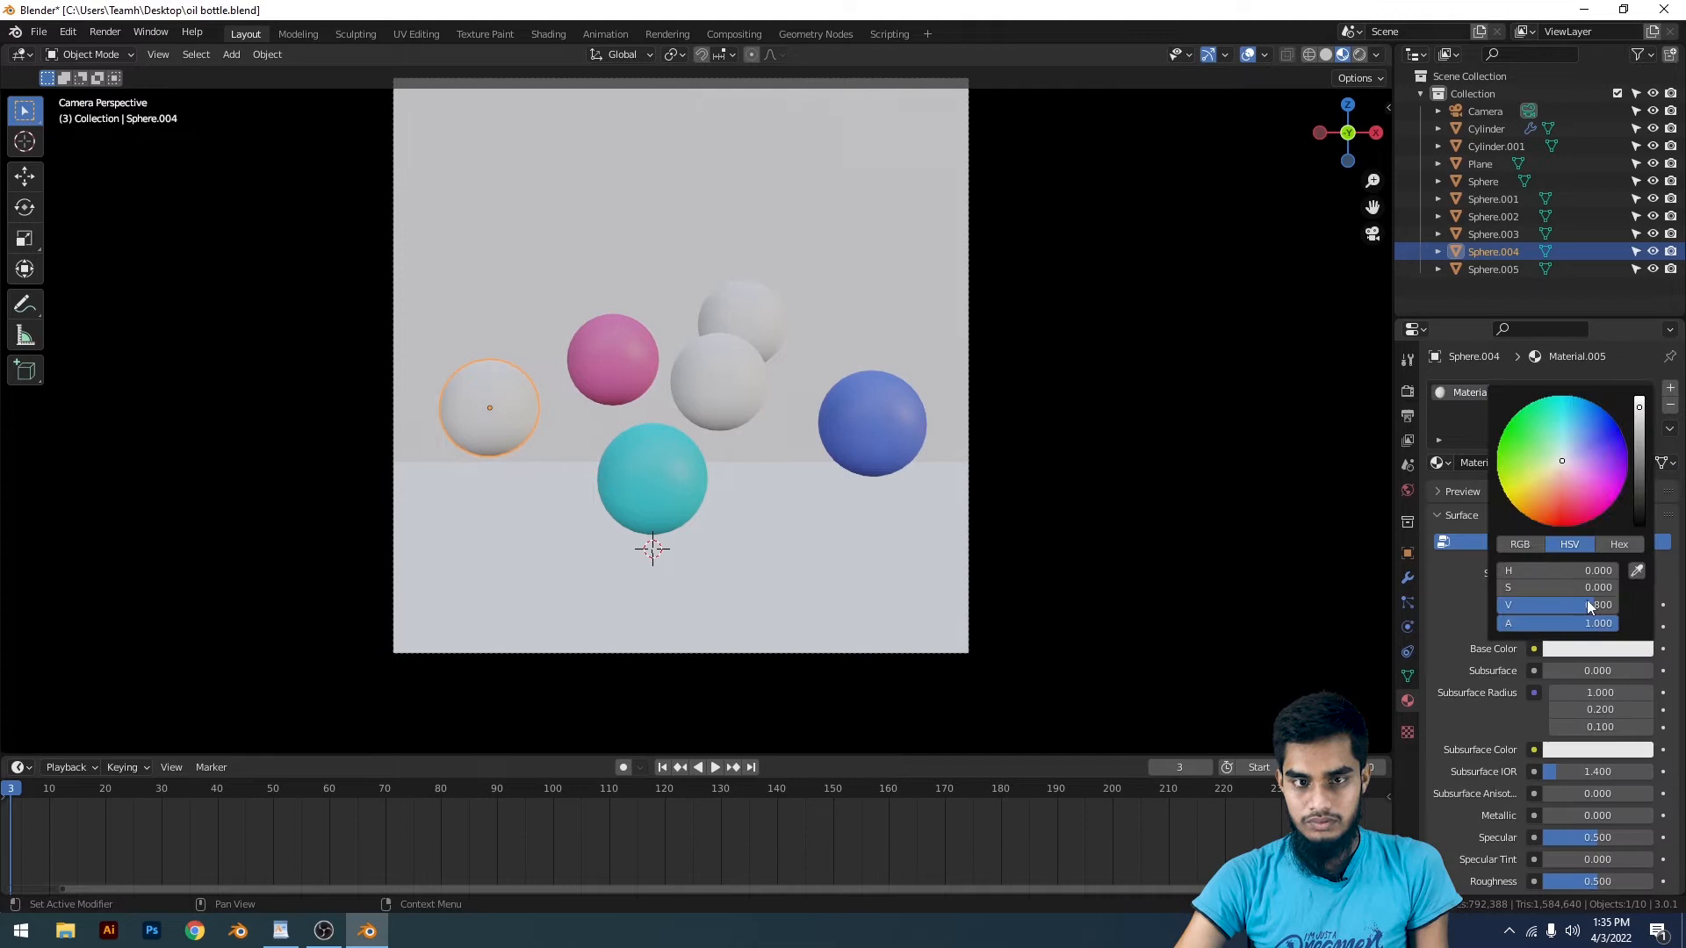
pyautogui.click(1540, 436)
# Step: Give Sphere.005, the nearer of the two overlapping spheres, a new material with an azure blue base color
pyautogui.click(747, 378)
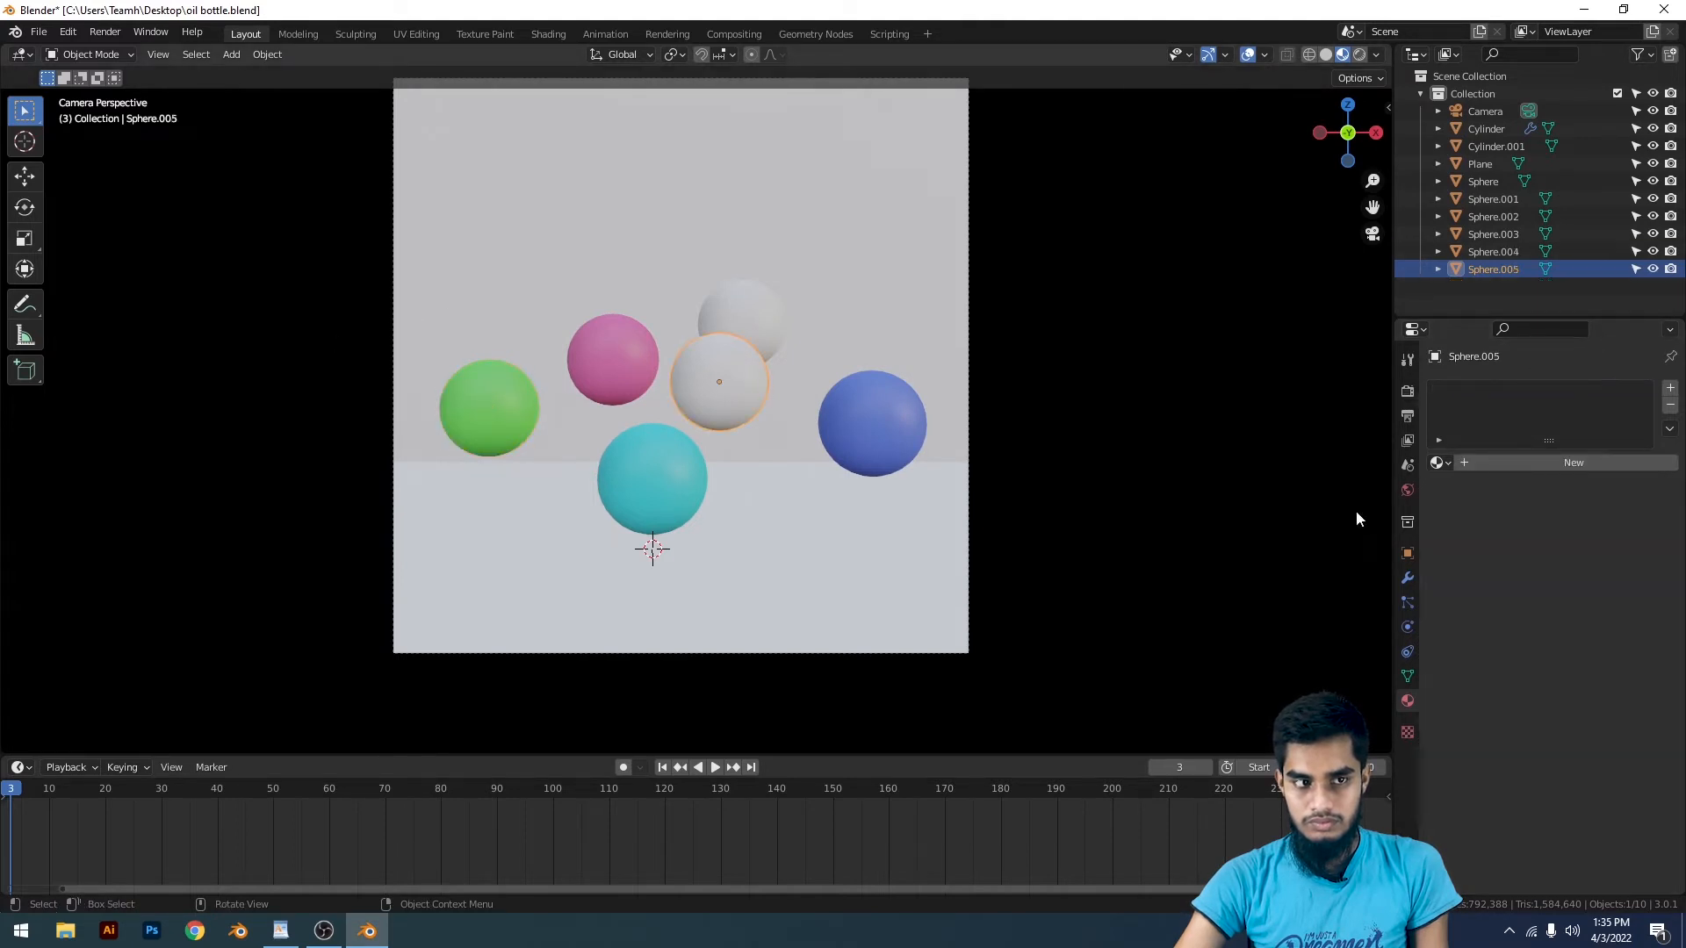
pyautogui.click(1611, 465)
pyautogui.click(1624, 650)
pyautogui.moveTo(1548, 431); pyautogui.dragTo(1580, 398)
# Step: Leave the rear sphere white and give the backdrop plane a new material with a darker grey base color
pyautogui.click(724, 304)
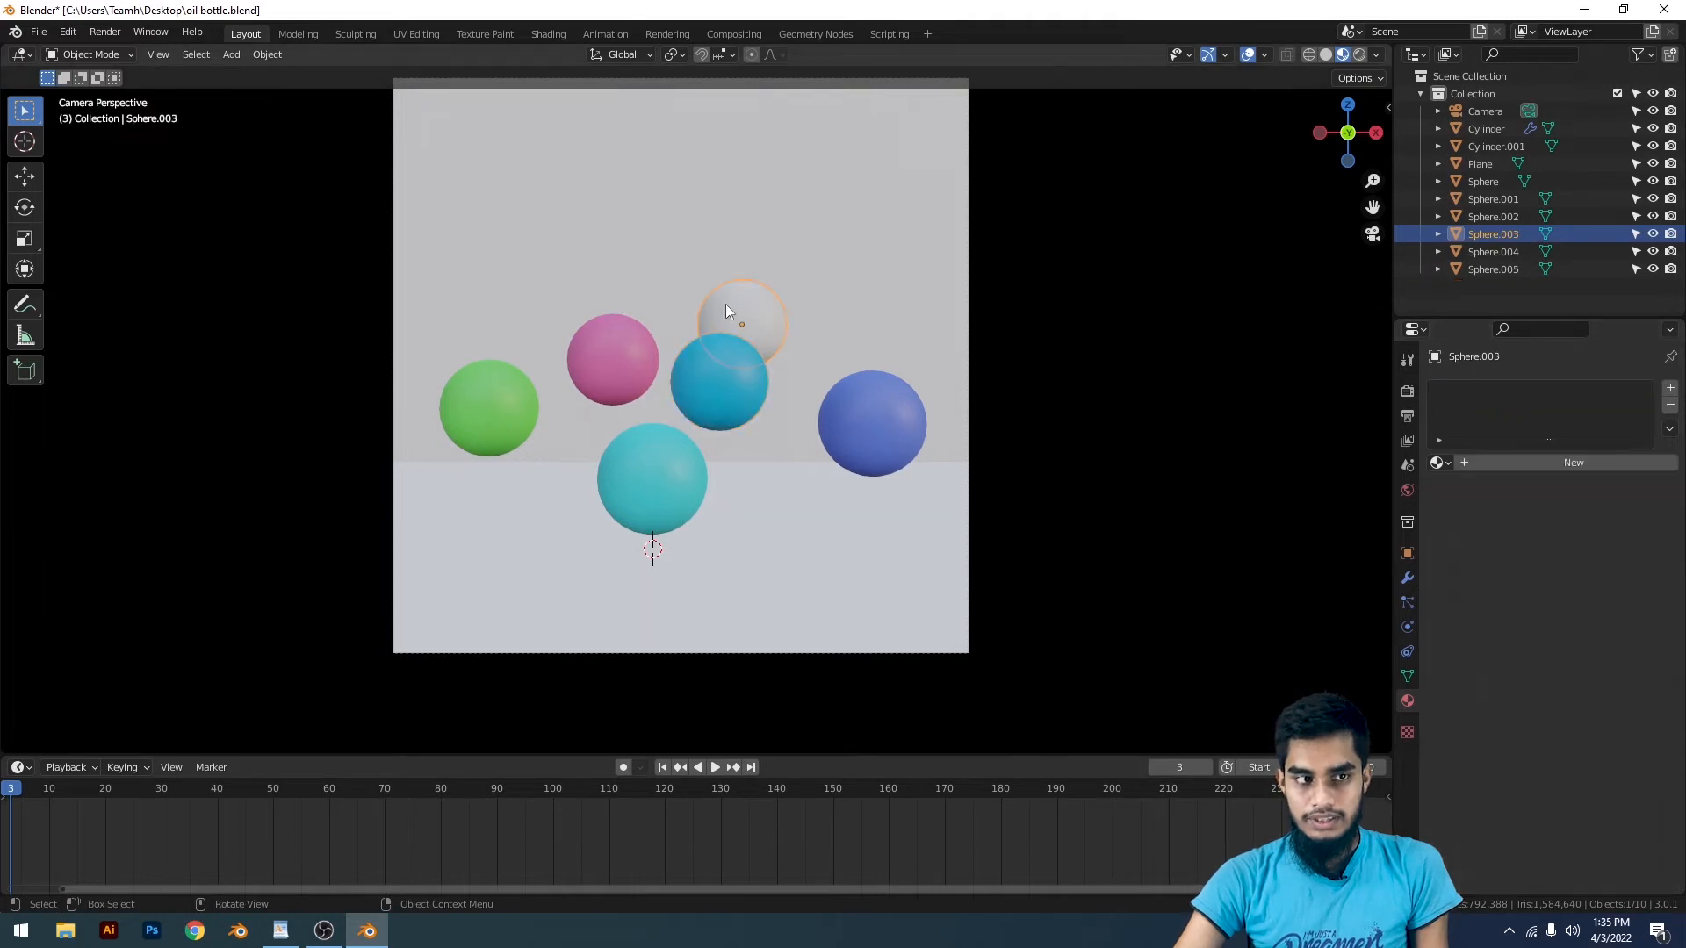
pyautogui.scroll(-3, 1119, 384)
pyautogui.click(1119, 385)
pyautogui.click(720, 319)
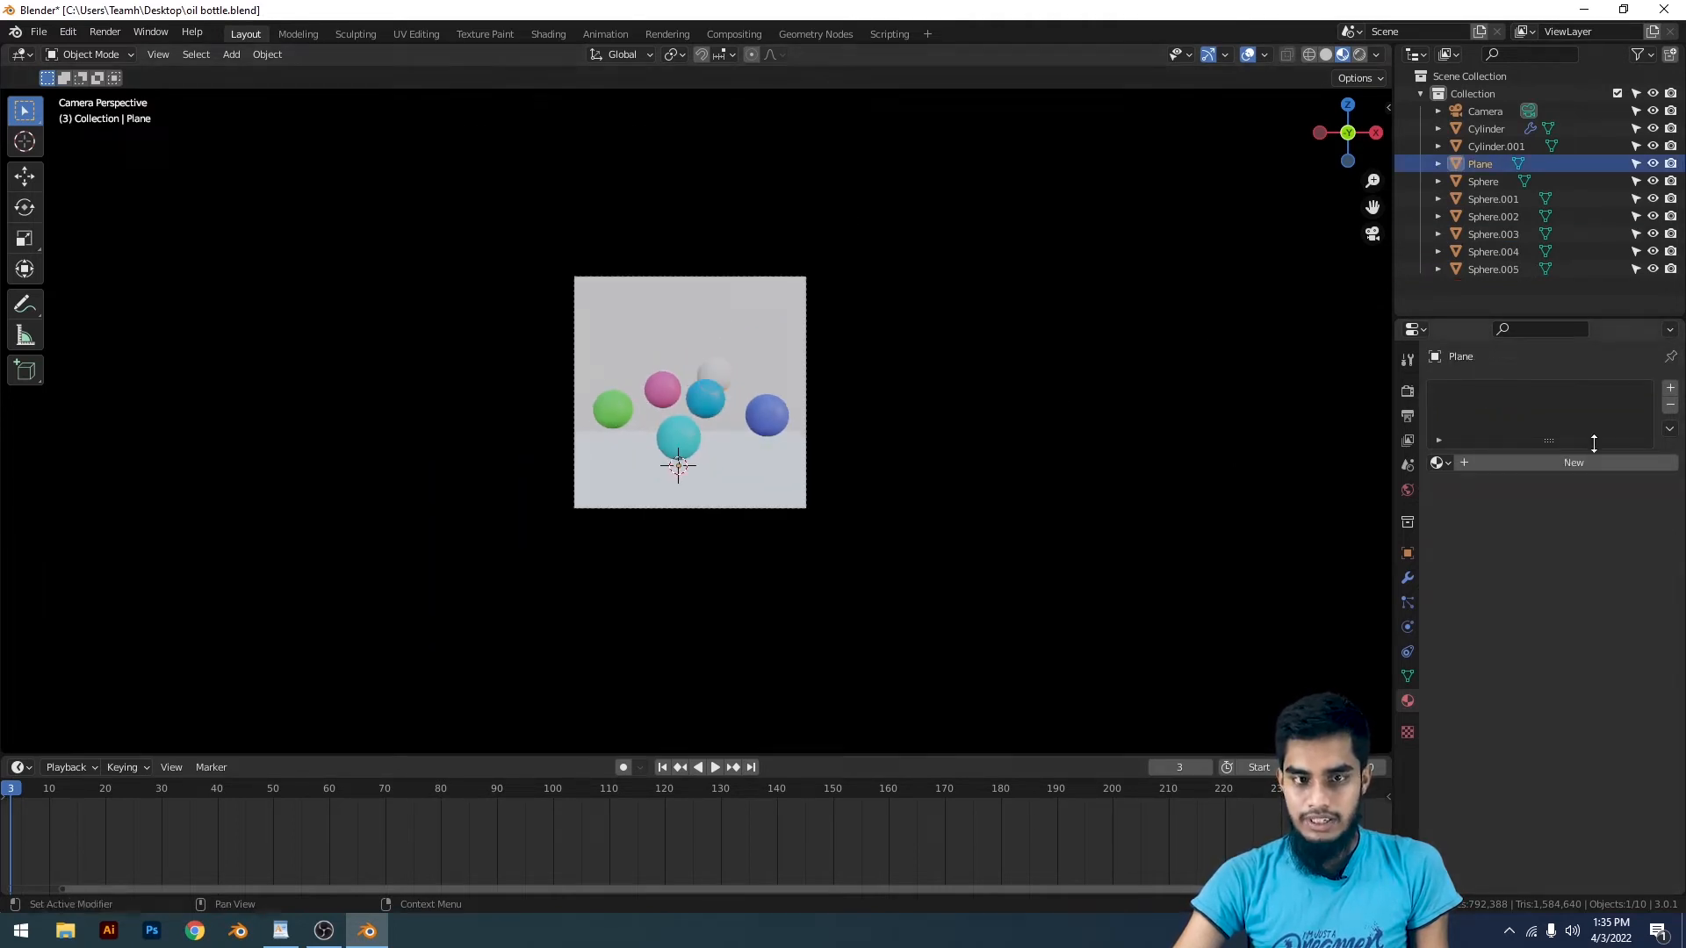
pyautogui.moveTo(1593, 444); pyautogui.dragTo(1589, 462)
pyautogui.click(1589, 479)
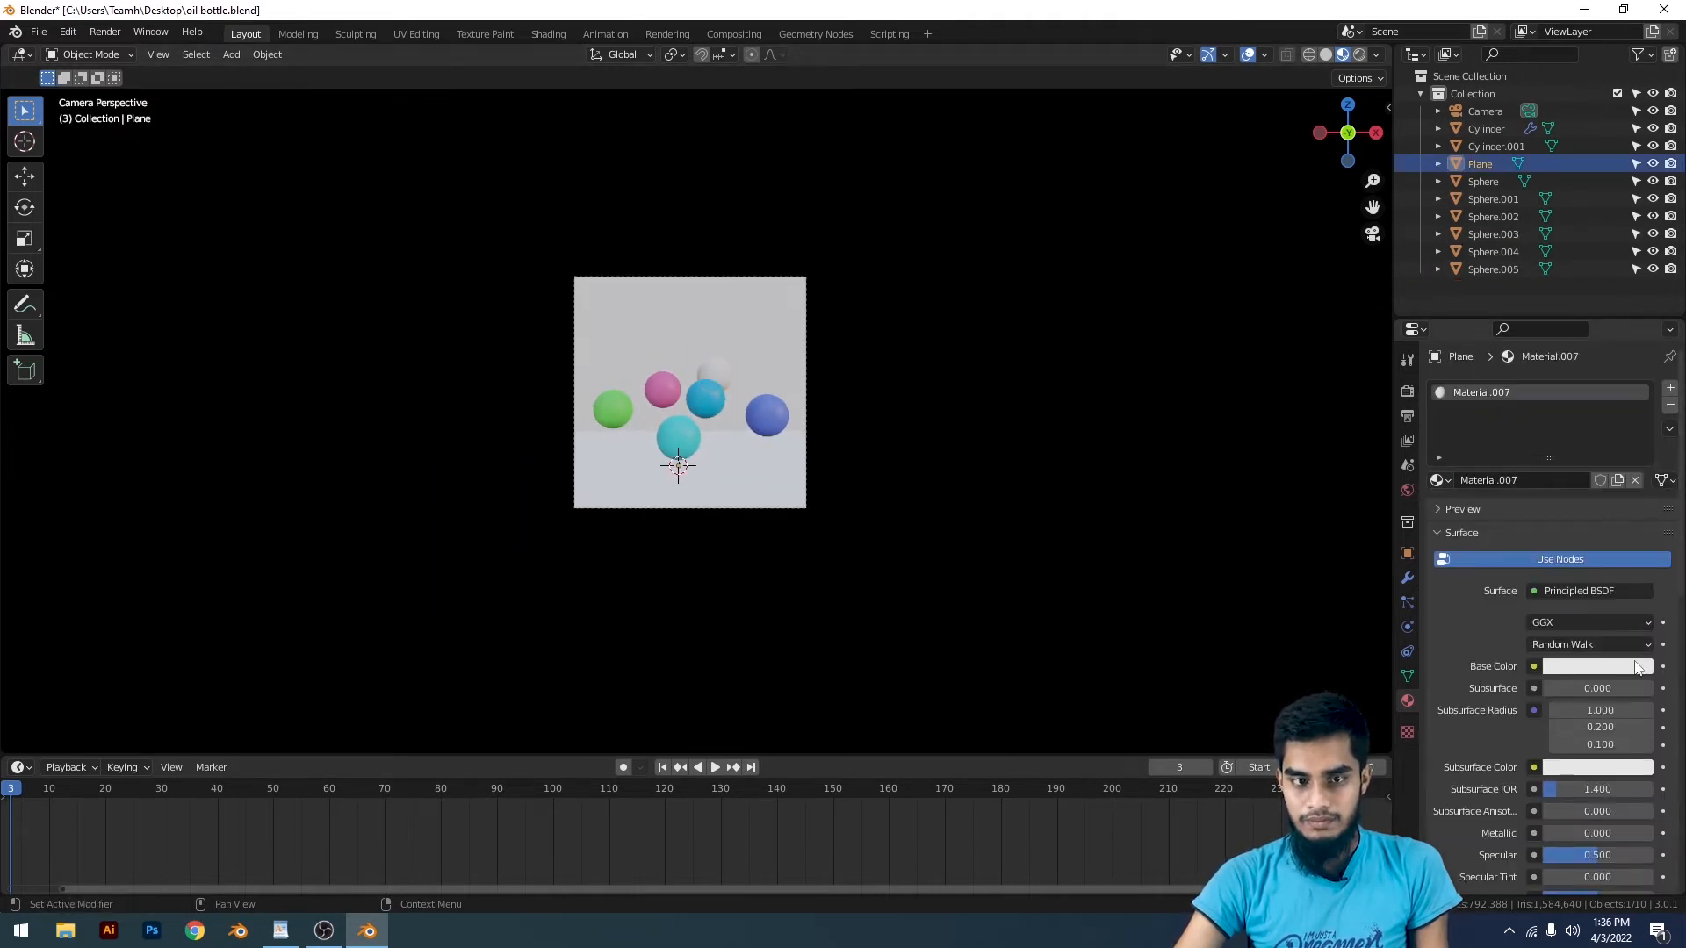
pyautogui.click(1636, 667)
pyautogui.click(1640, 475)
pyautogui.click(1133, 292)
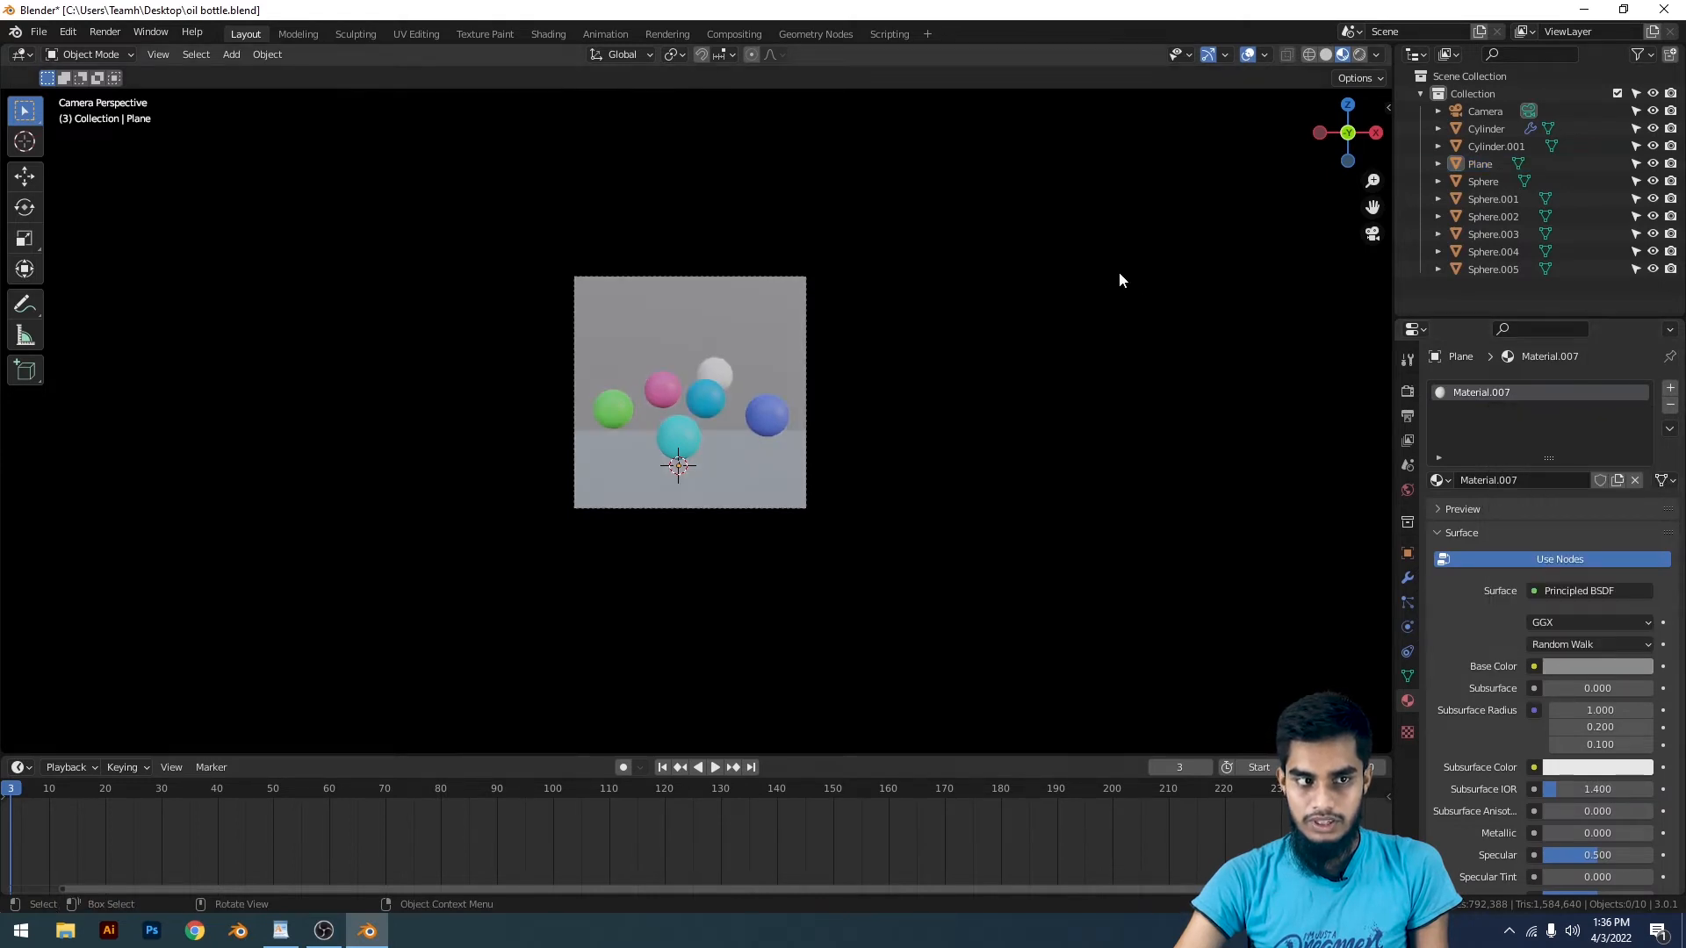
pyautogui.scroll(5, 1064, 425)
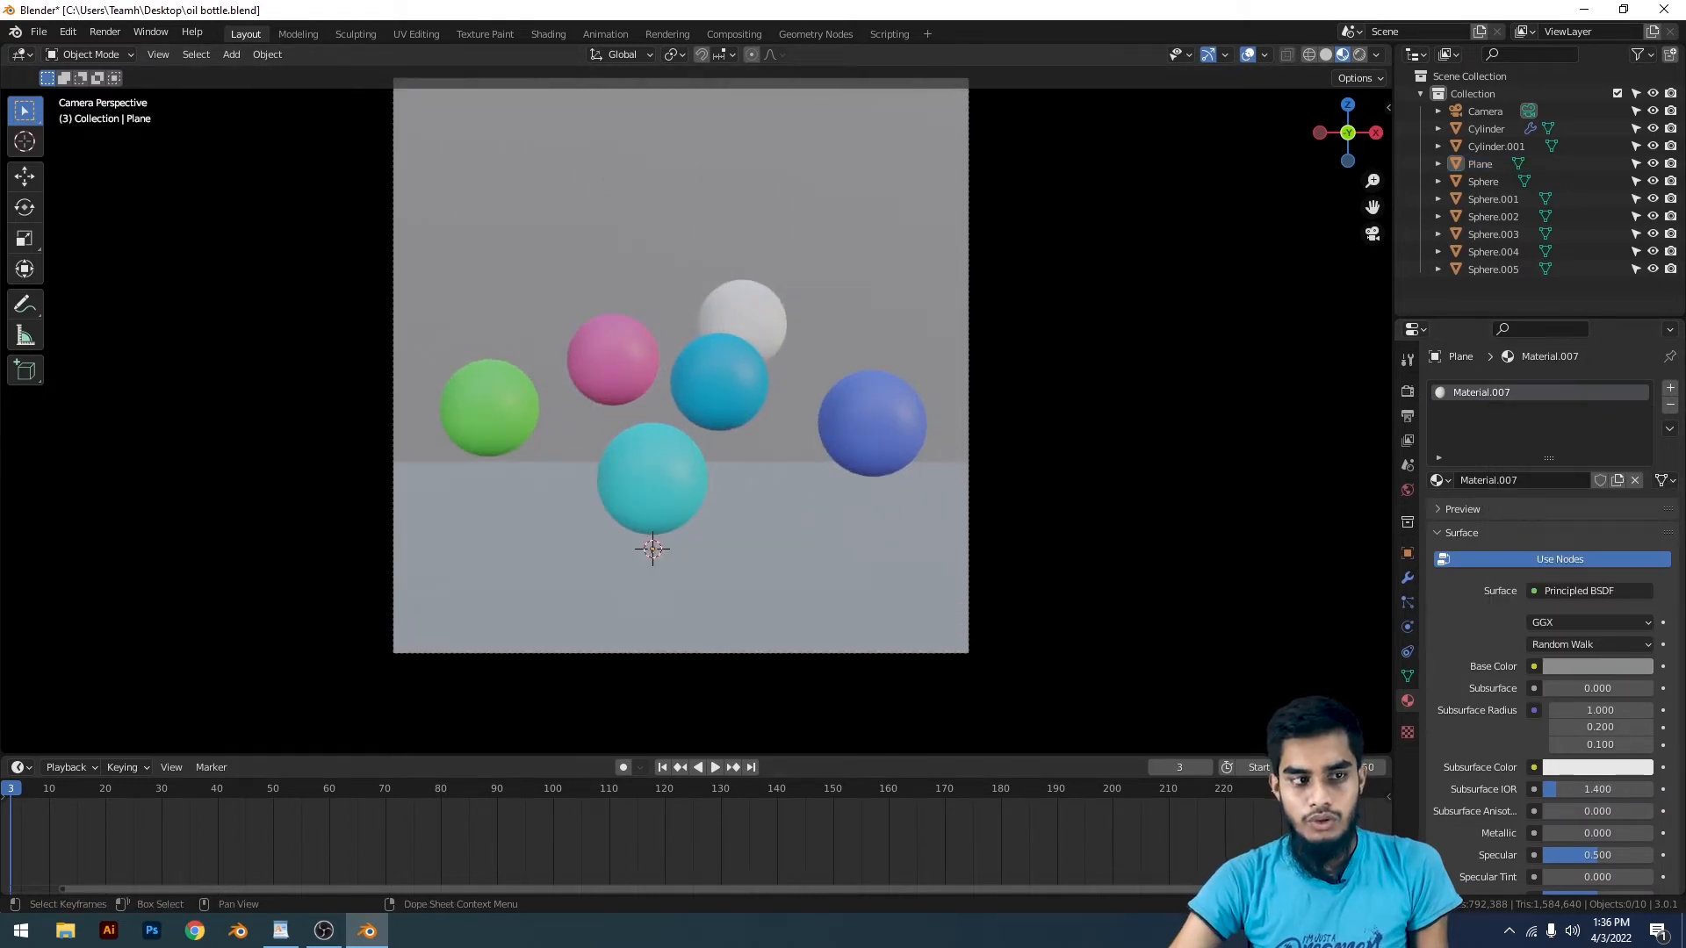
pyautogui.scroll(-2, 771, 440)
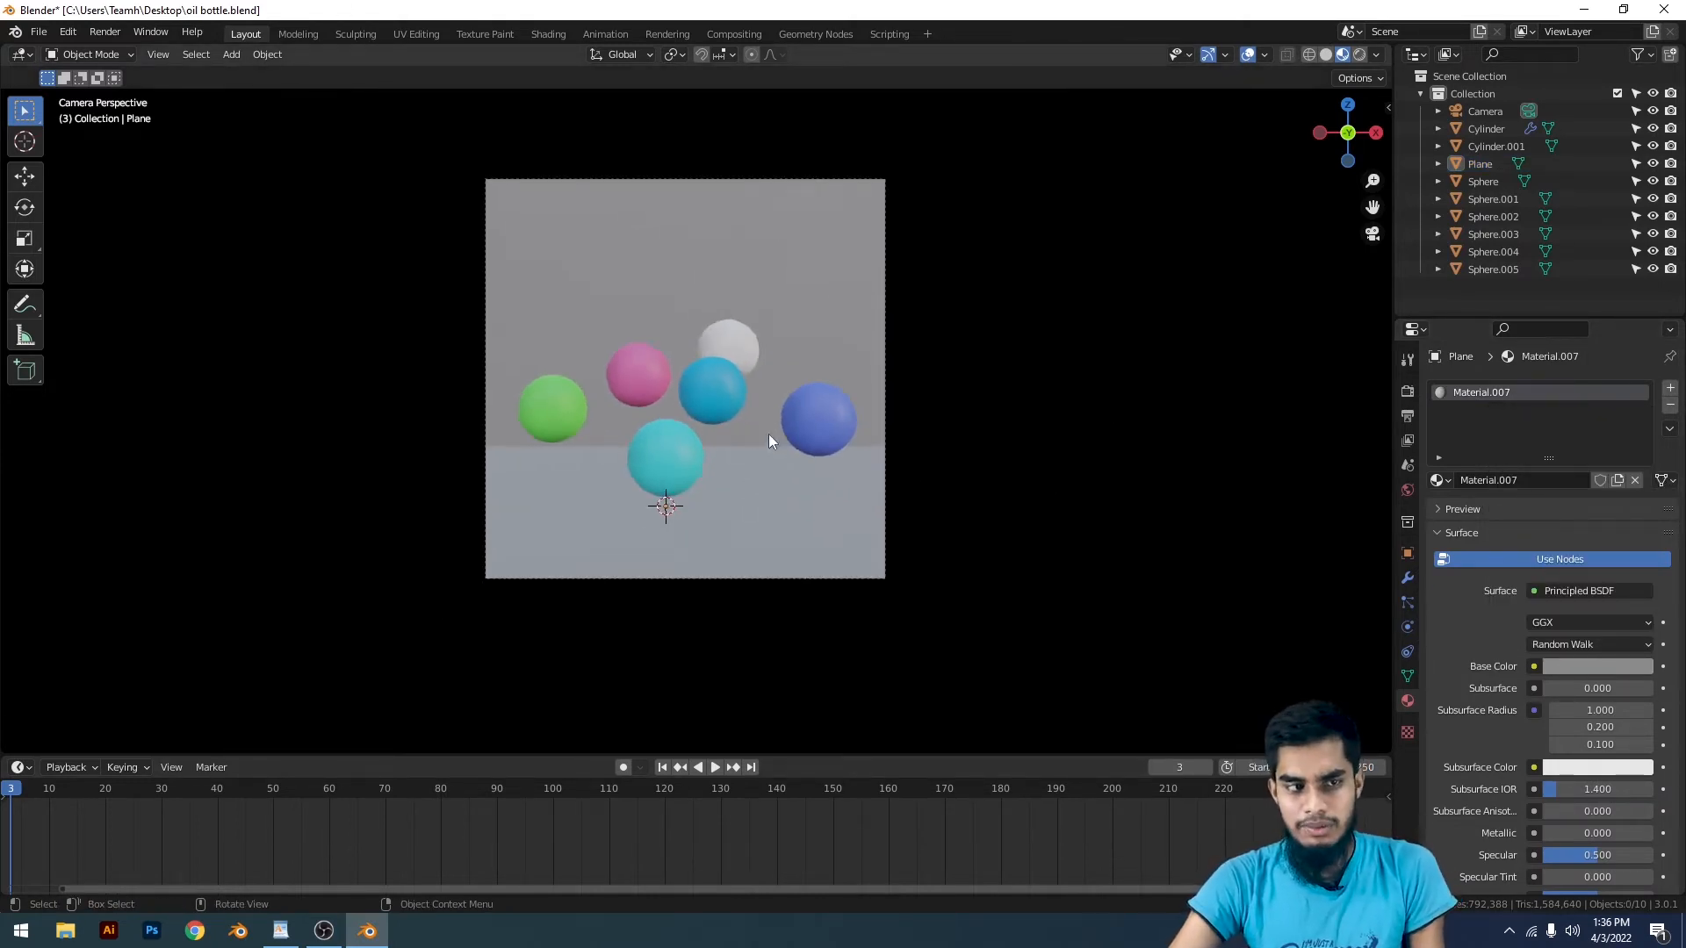
pyautogui.scroll(3, 907, 466)
pyautogui.scroll(-1, 902, 453)
pyautogui.scroll(-3, 902, 452)
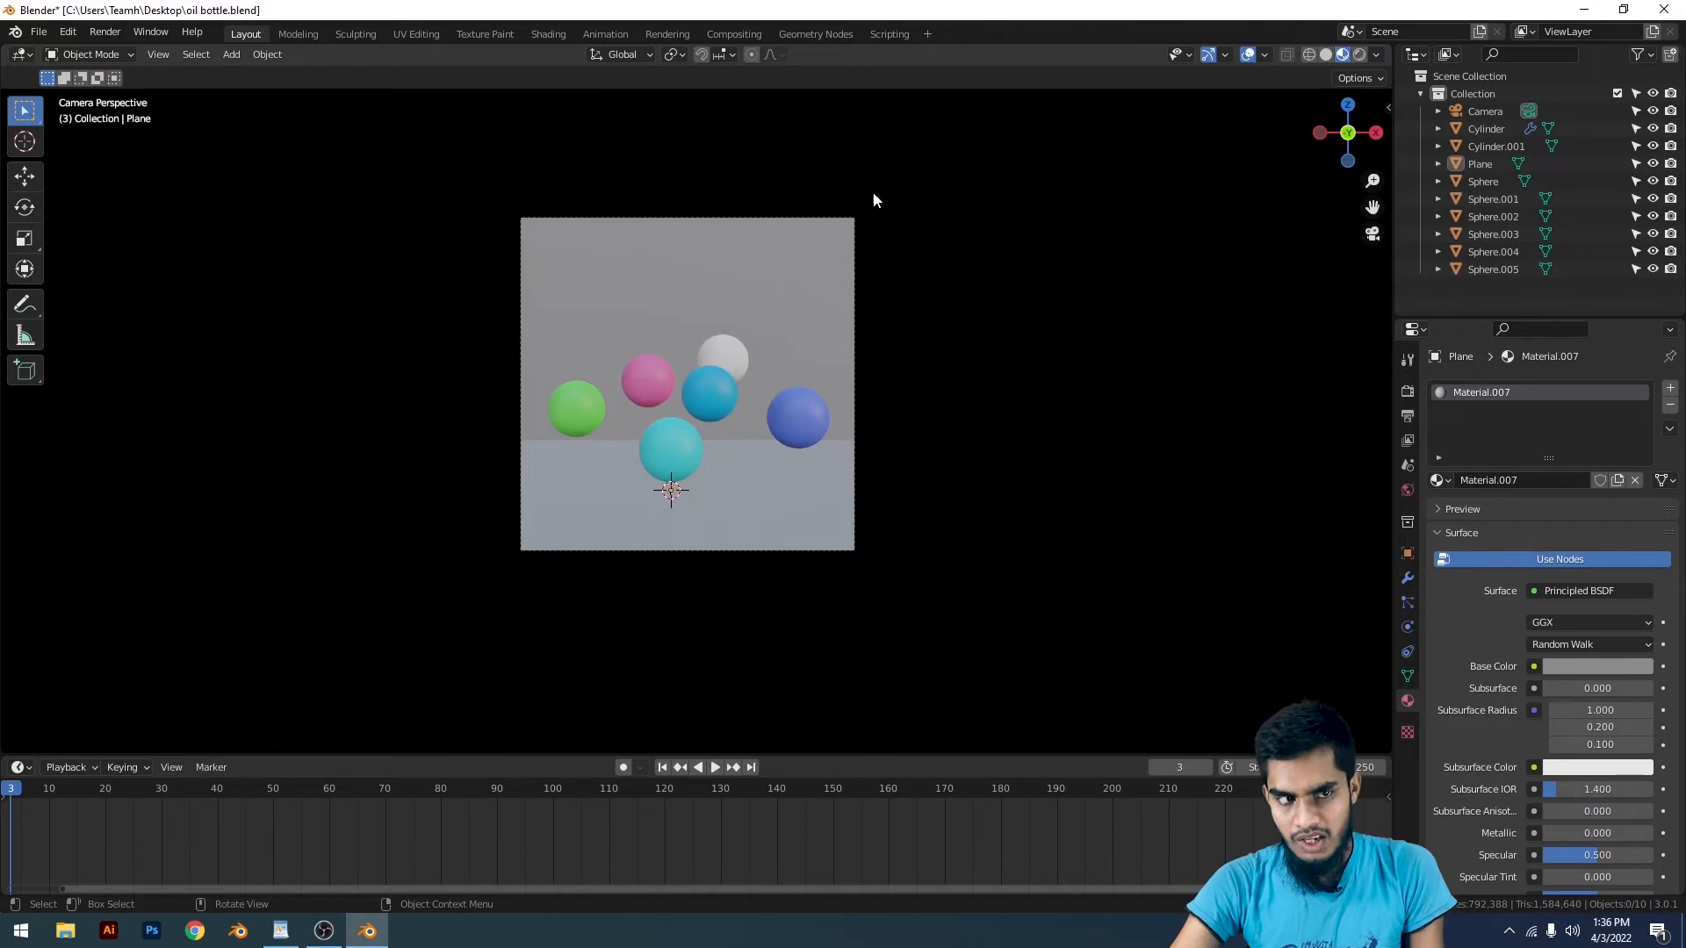
pyautogui.scroll(2, 1076, 526)
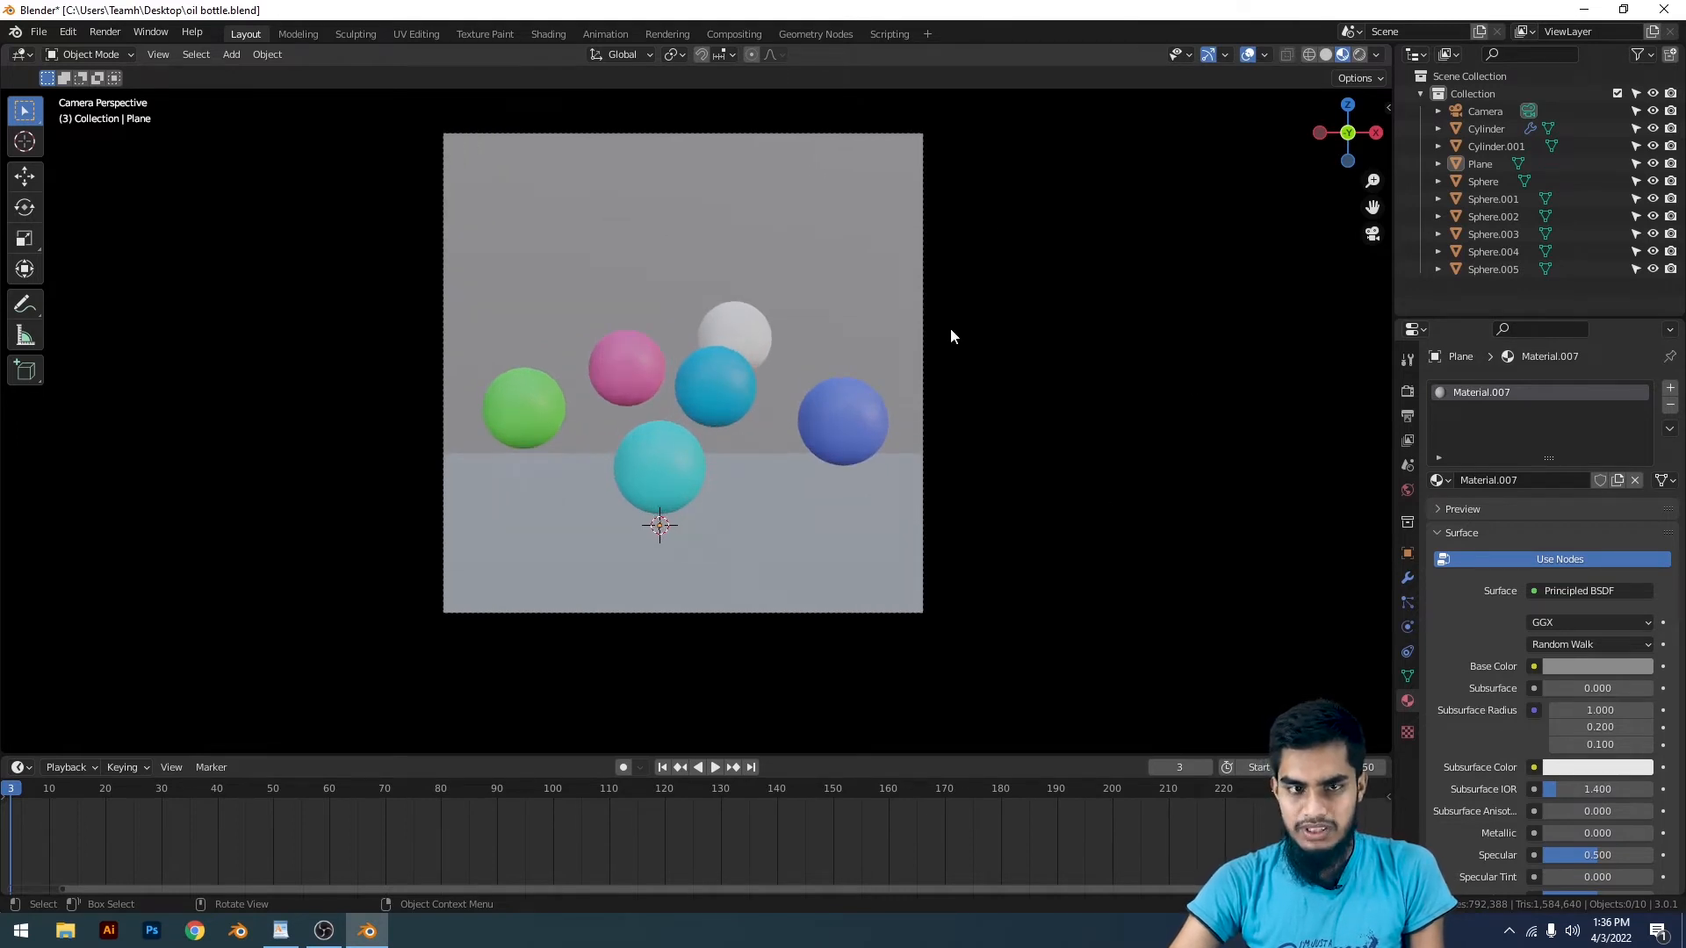
# Step: Enable Depth of Field for the camera and expand its settings
pyautogui.click(1470, 109)
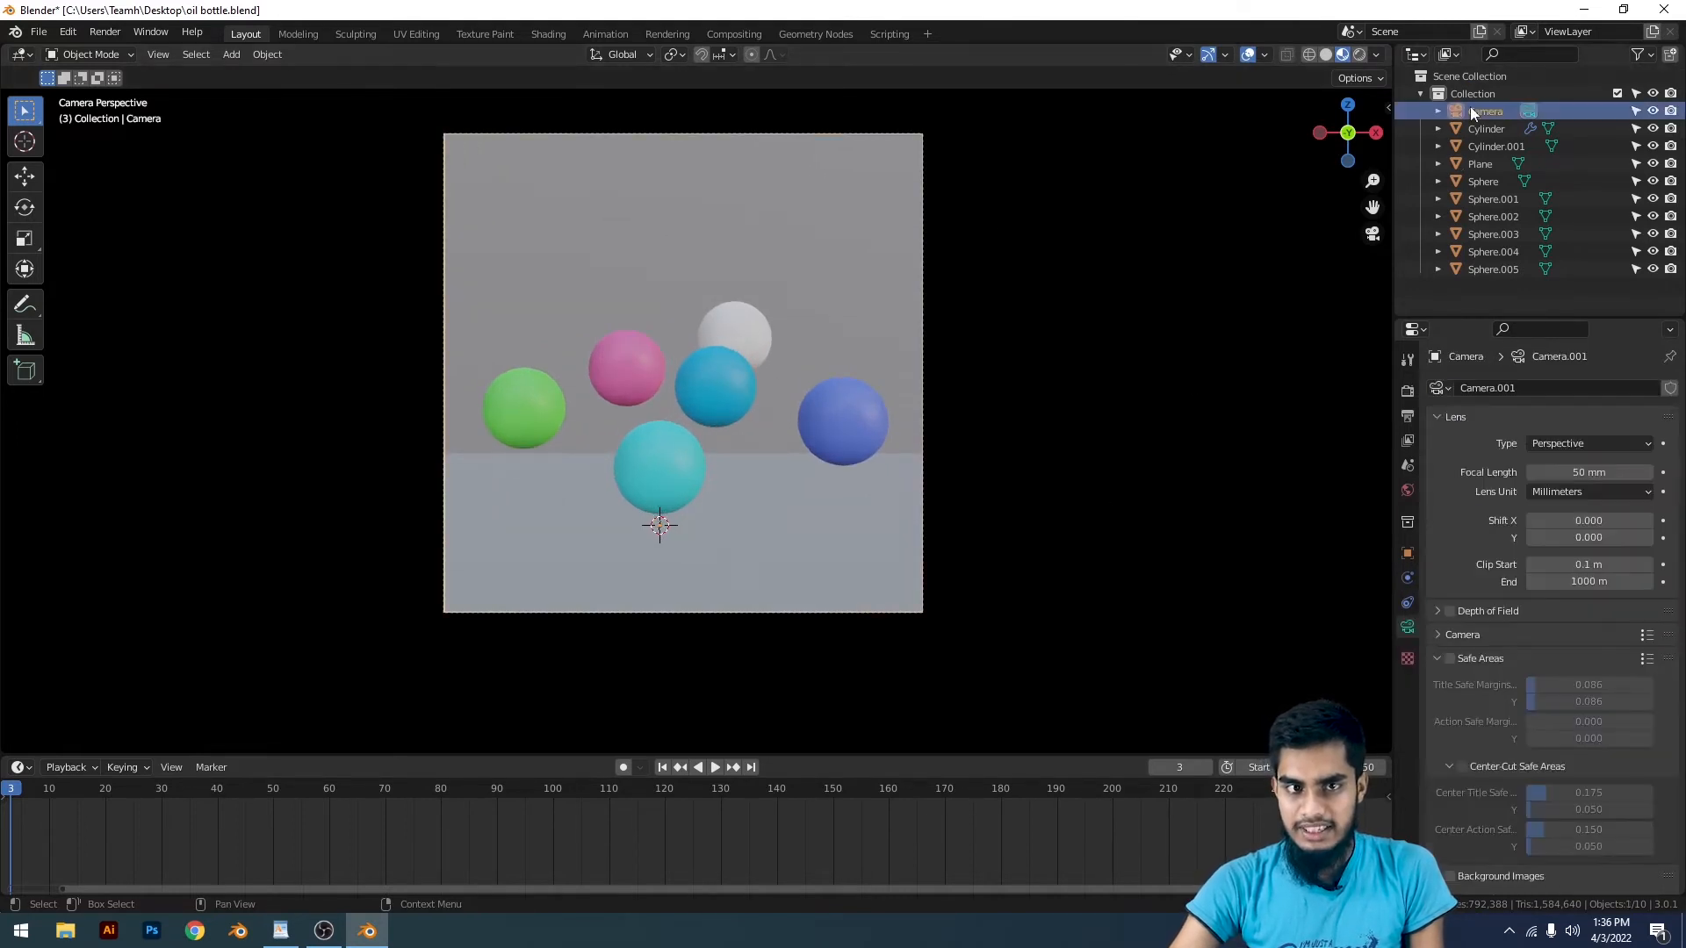
pyautogui.scroll(-5, 1445, 640)
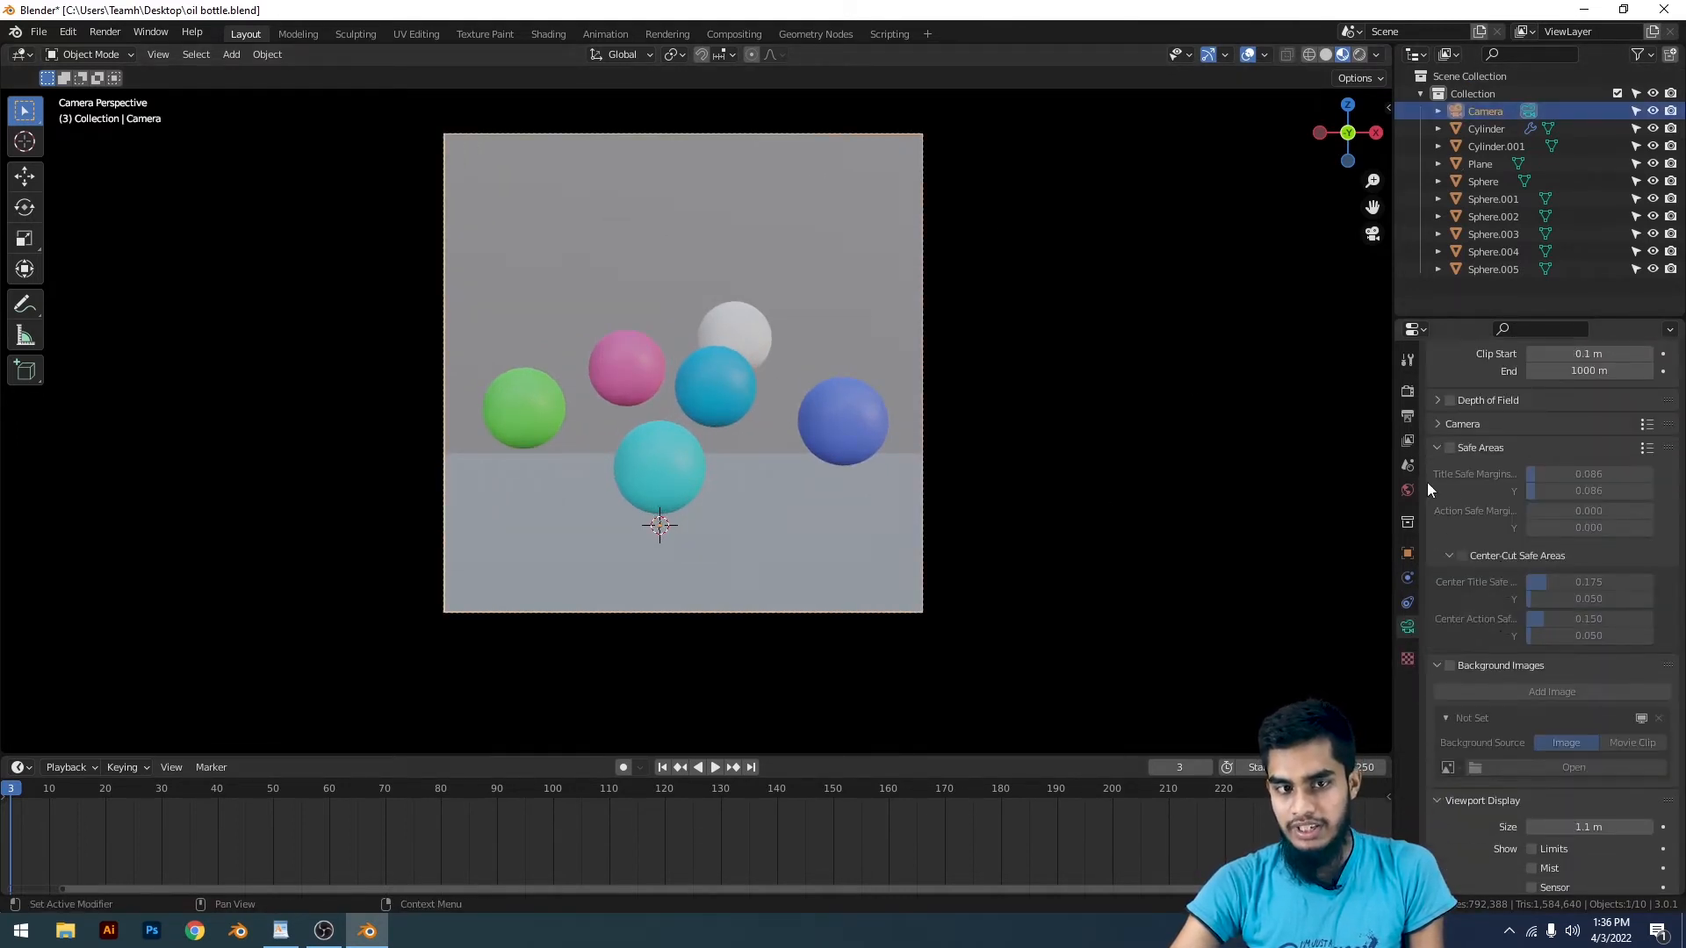
pyautogui.click(1435, 452)
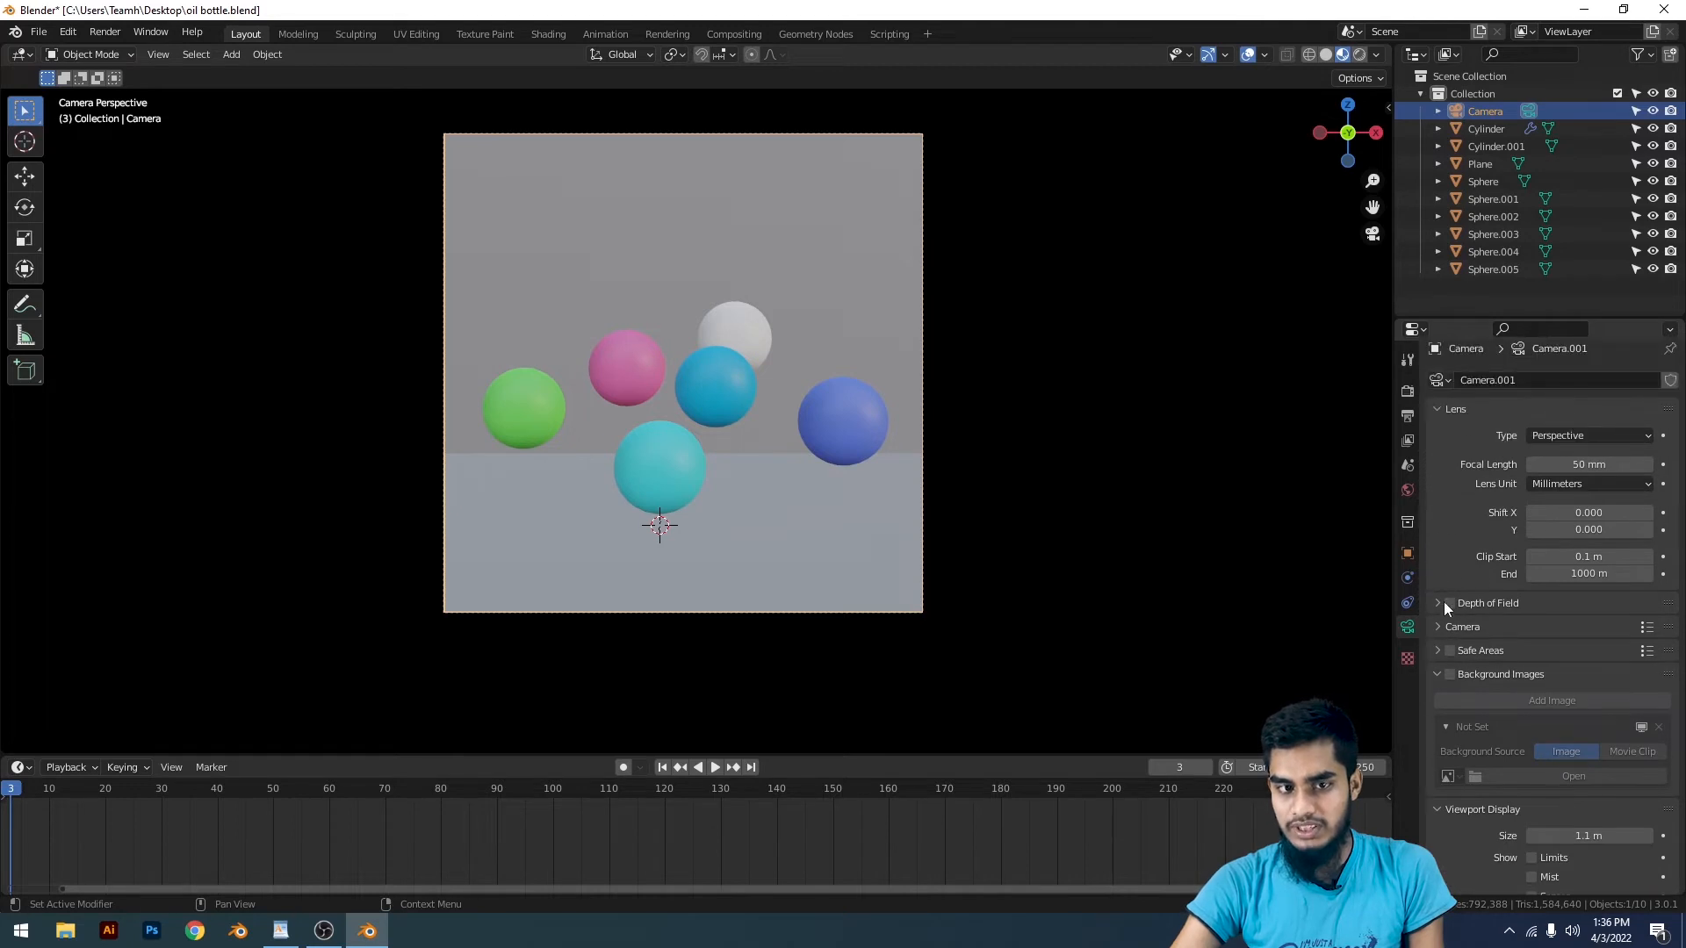
pyautogui.click(1439, 603)
pyautogui.click(1449, 604)
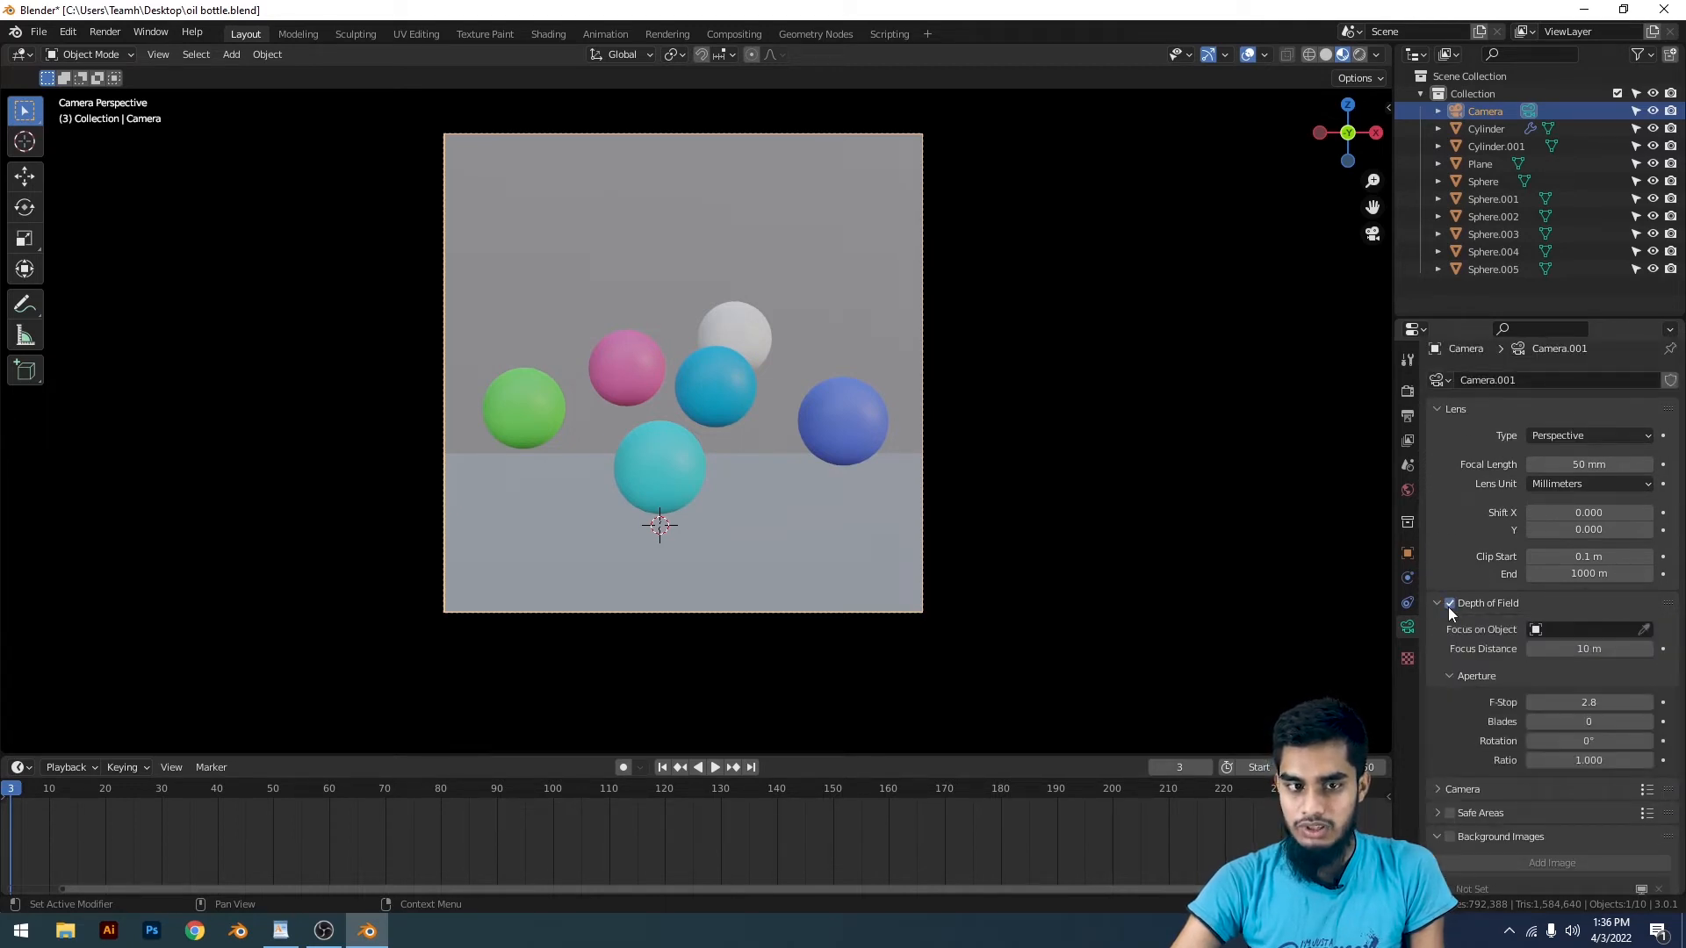
# Step: Fit the camera frame in view and reduce the depth-of-field Focus Distance to 0.44 m
pyautogui.scroll(-4, 1544, 635)
pyautogui.scroll(2, 1489, 635)
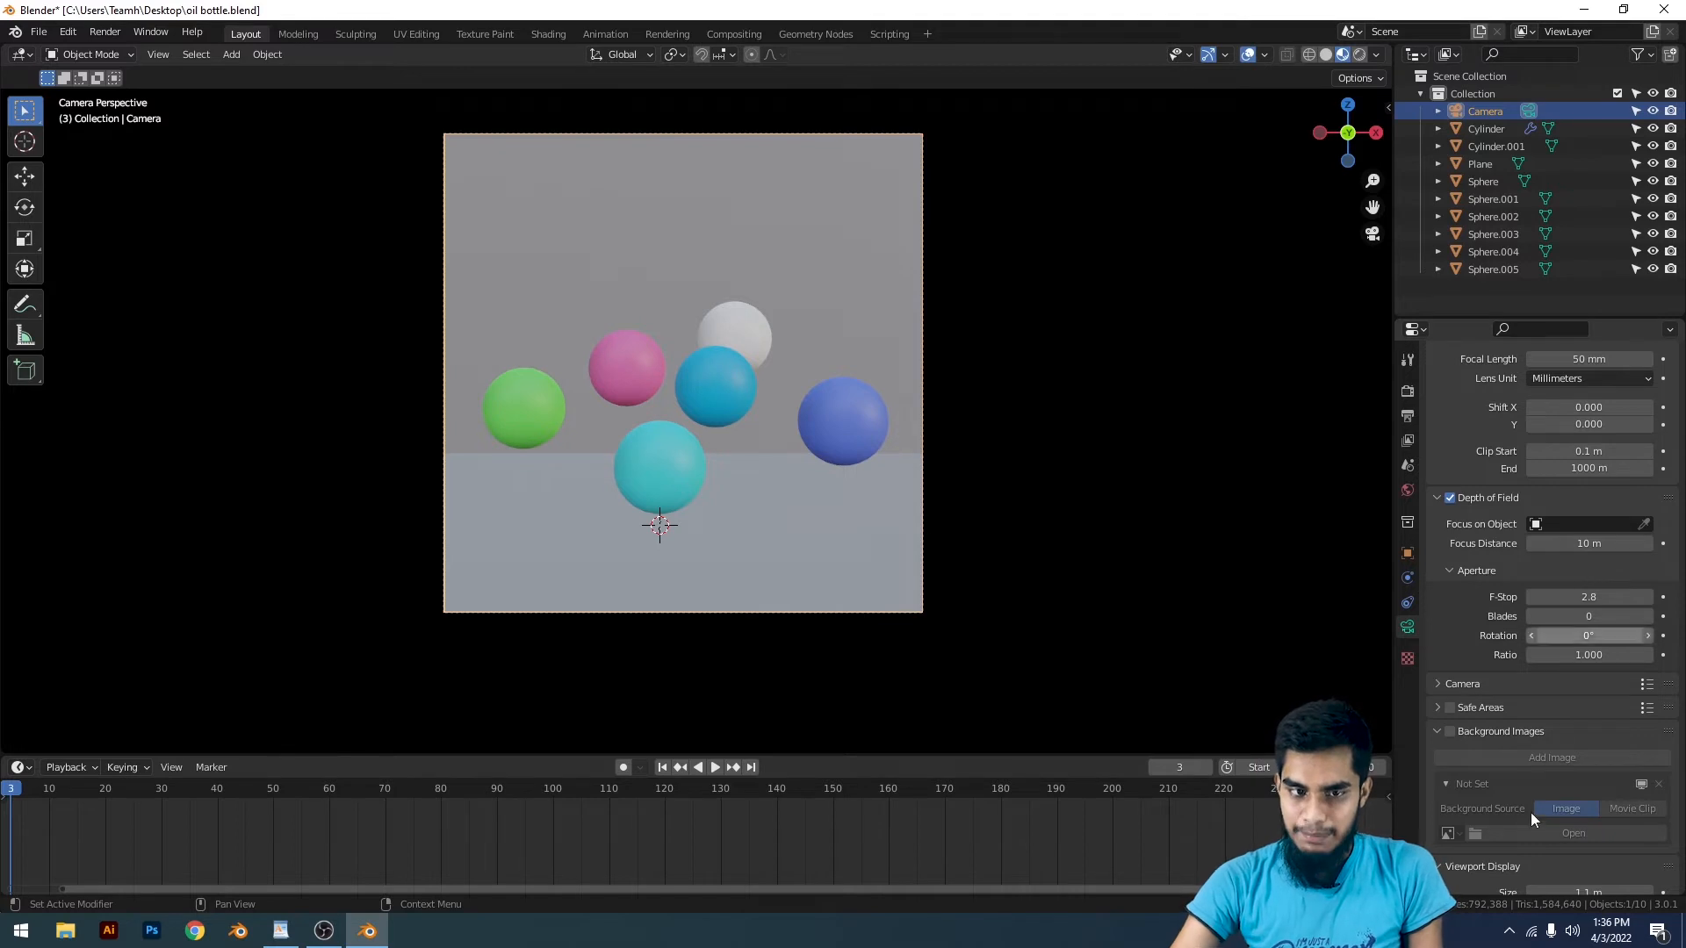
pyautogui.scroll(7, 859, 395)
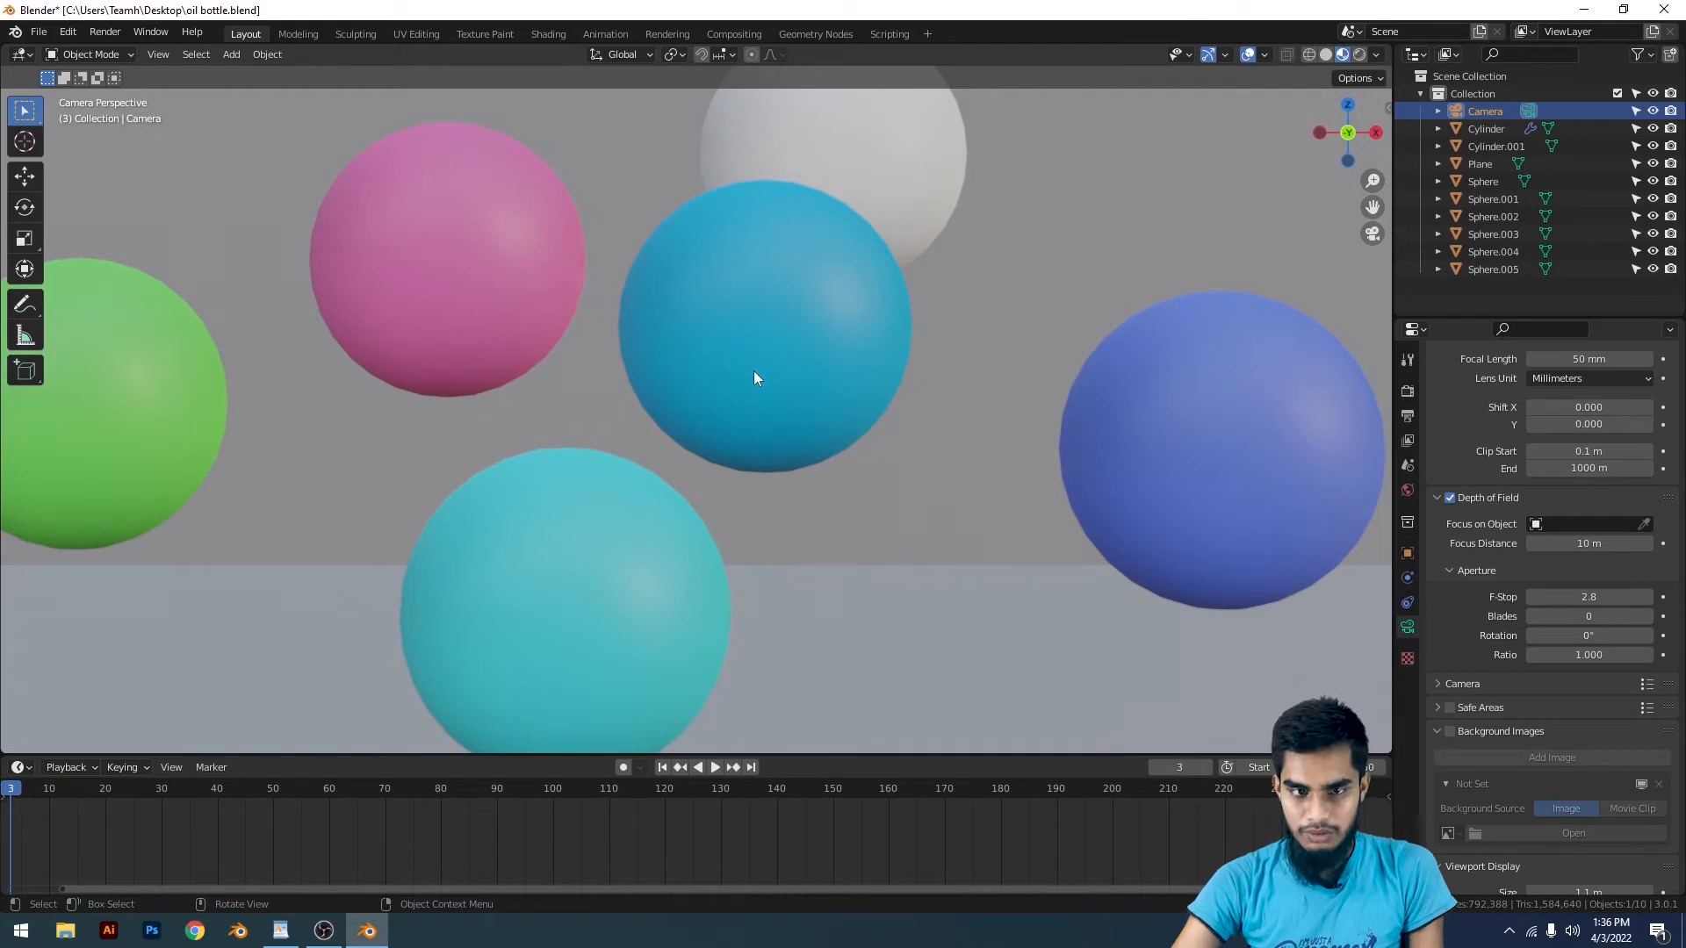
pyautogui.press('Home')
pyautogui.moveTo(1614, 543); pyautogui.dragTo(1576, 543)
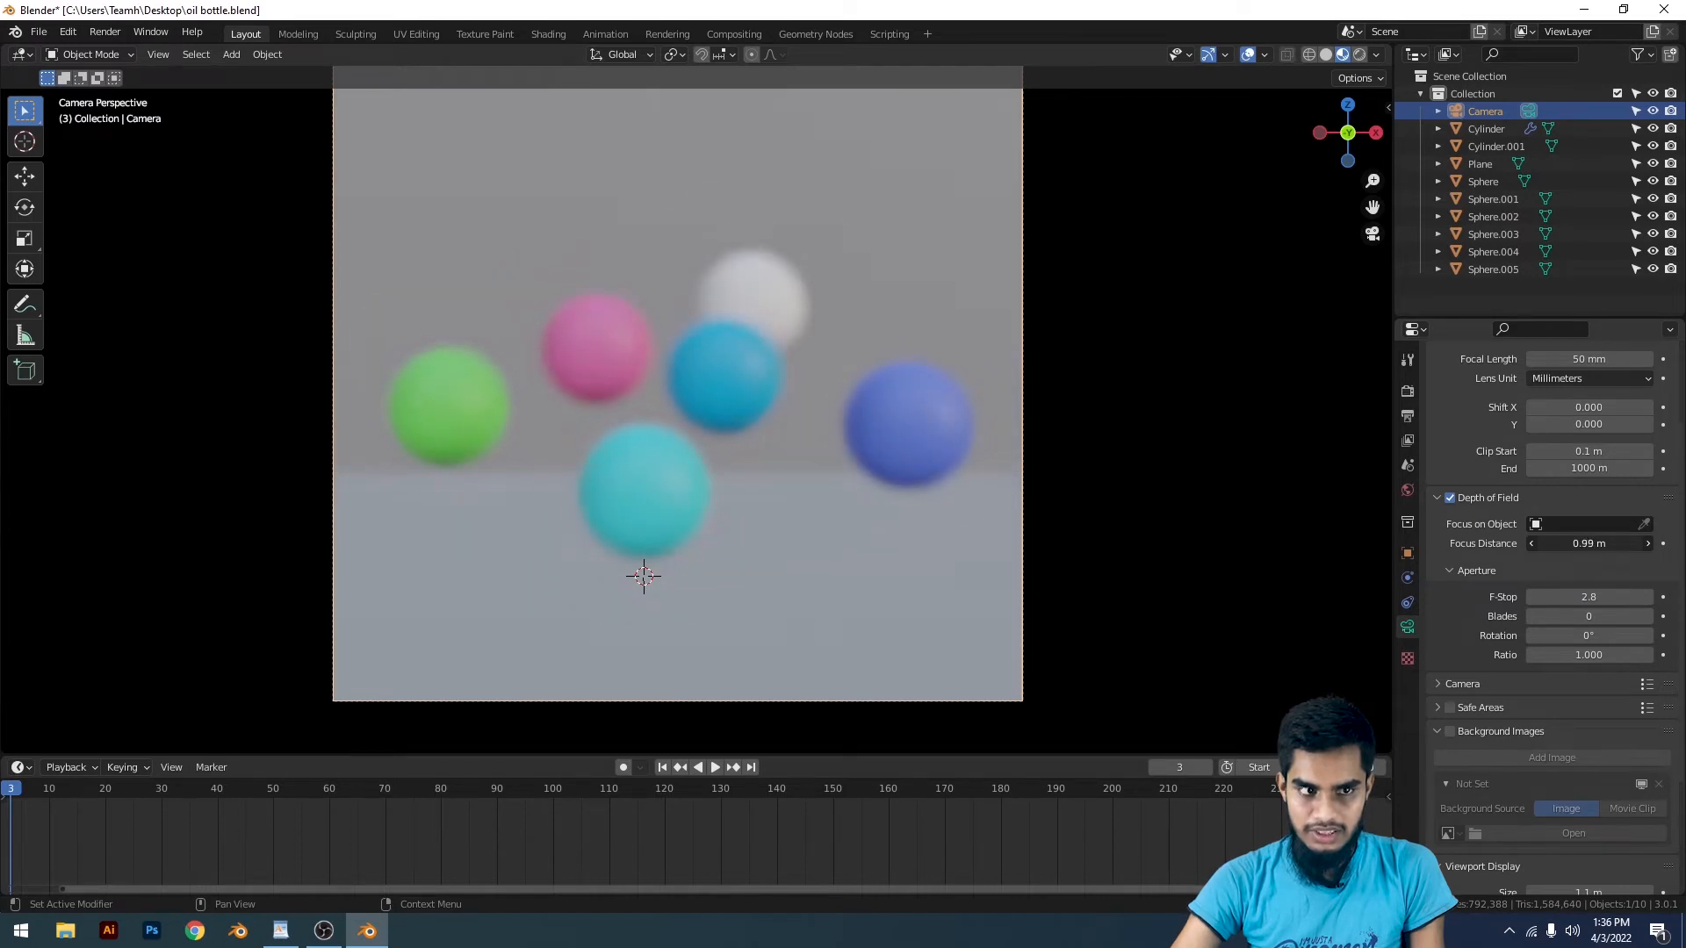
pyautogui.moveTo(1580, 544); pyautogui.dragTo(1567, 544)
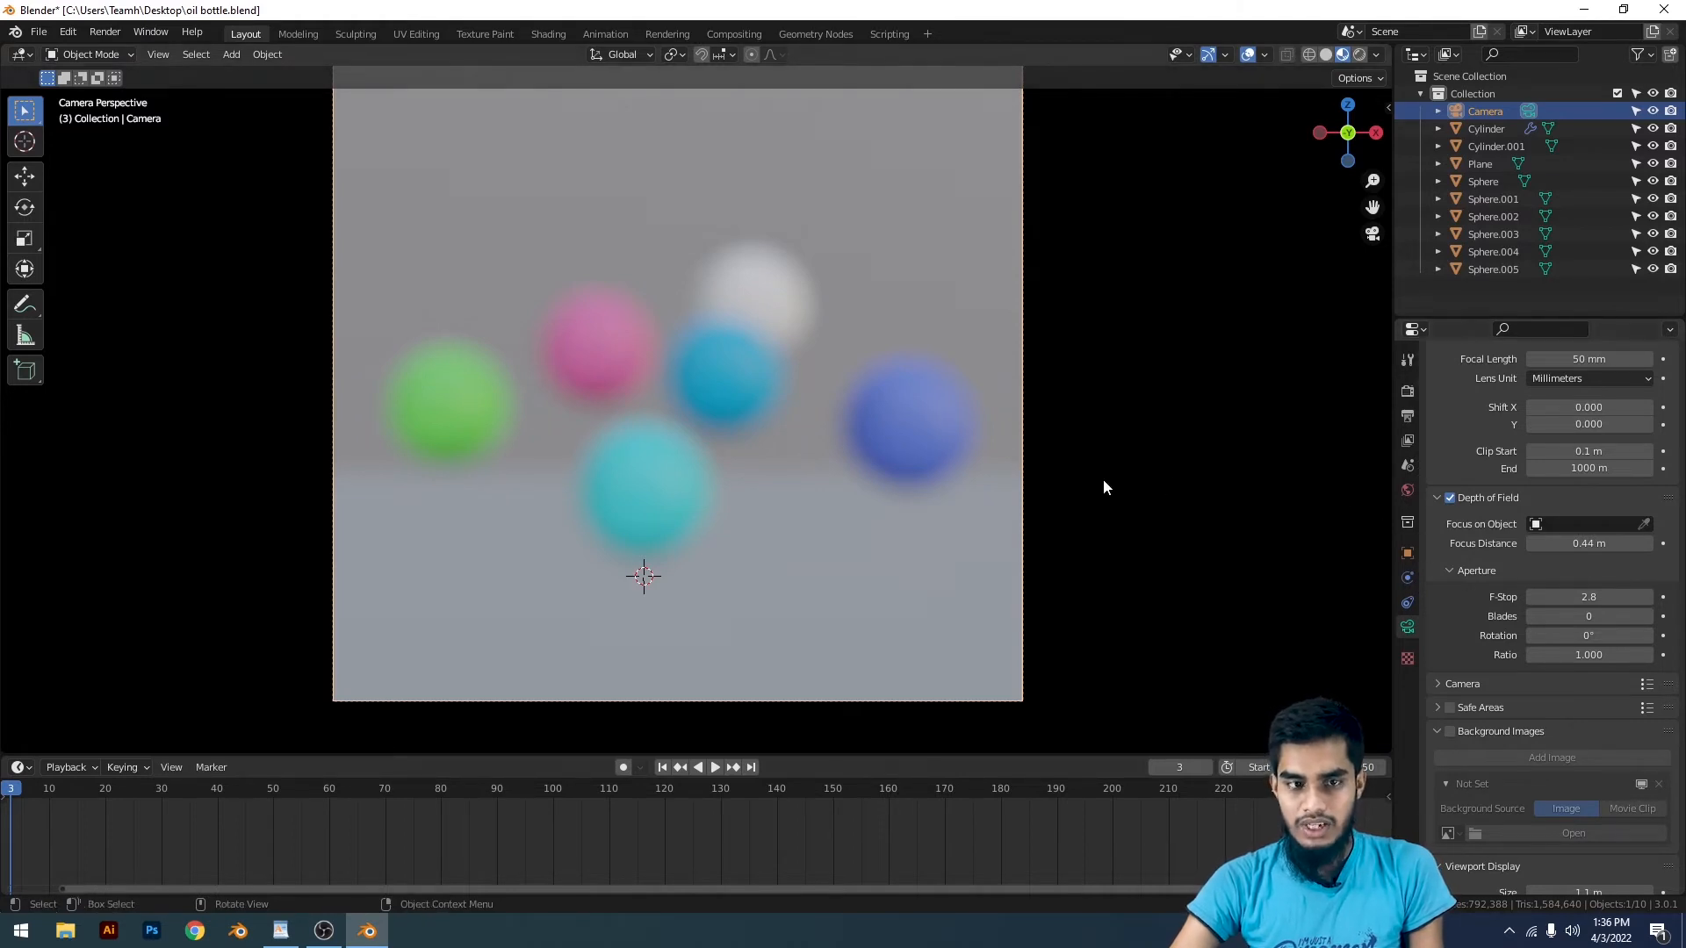
# Step: Set the cyan front sphere as the camera's depth-of-field focus object
pyautogui.click(1574, 525)
pyautogui.click(1527, 520)
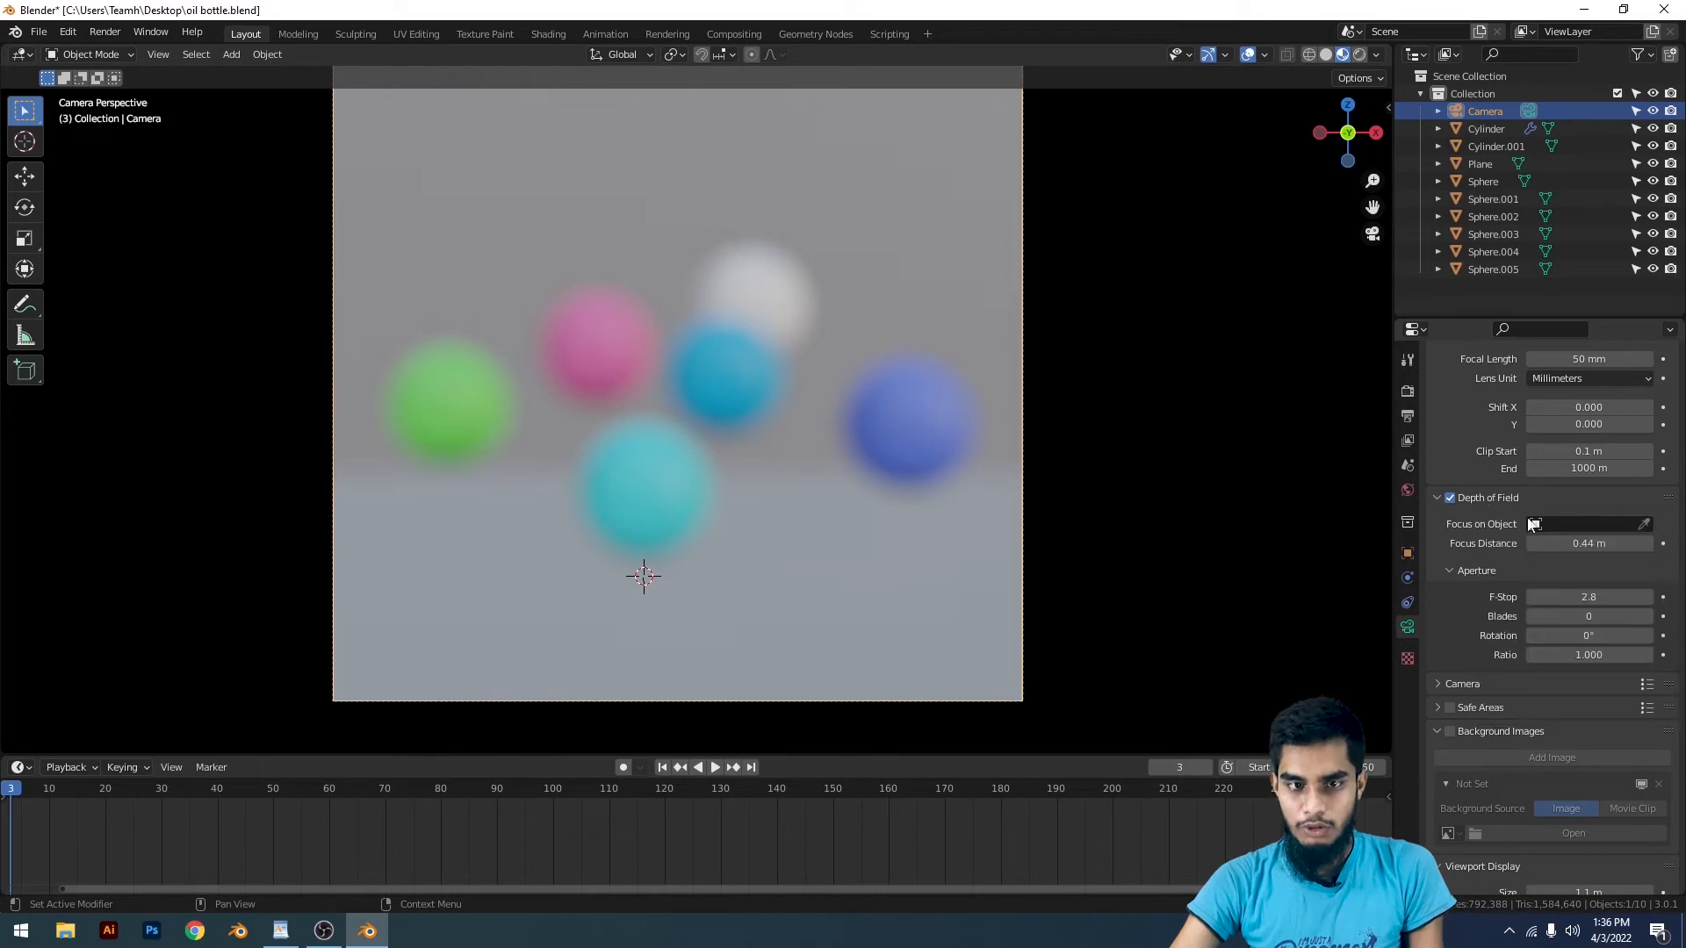
pyautogui.click(1643, 525)
pyautogui.click(662, 484)
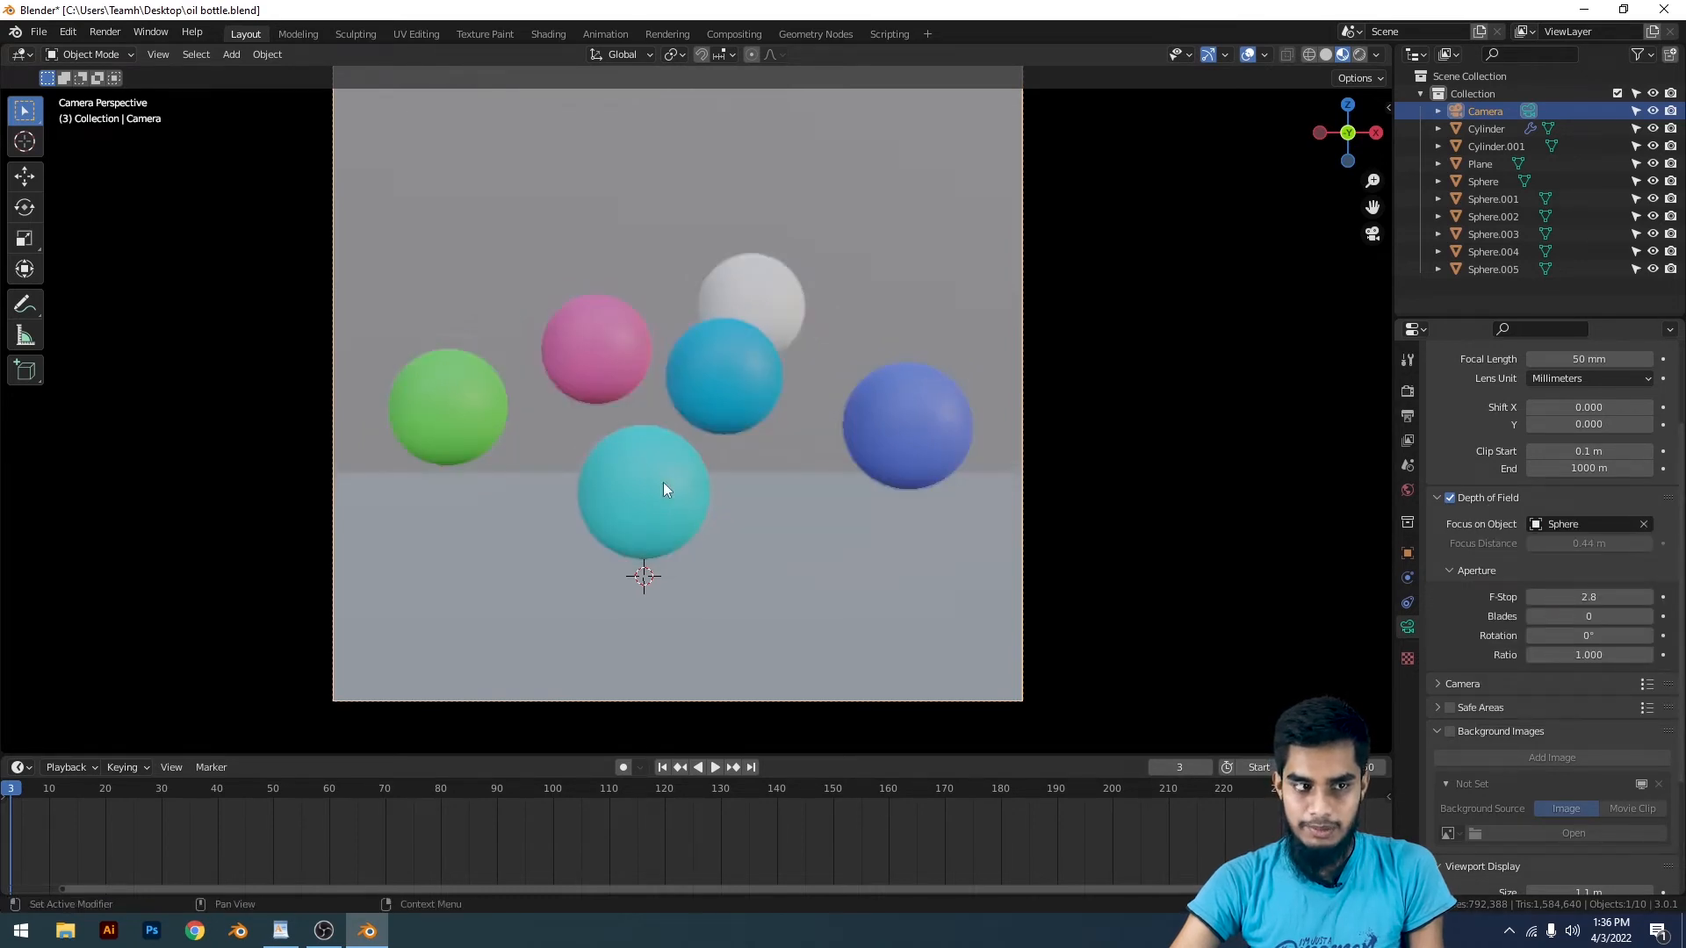
# Step: Examine the focus on the cyan sphere by viewing the spheres from outside and through the camera
pyautogui.click(664, 476)
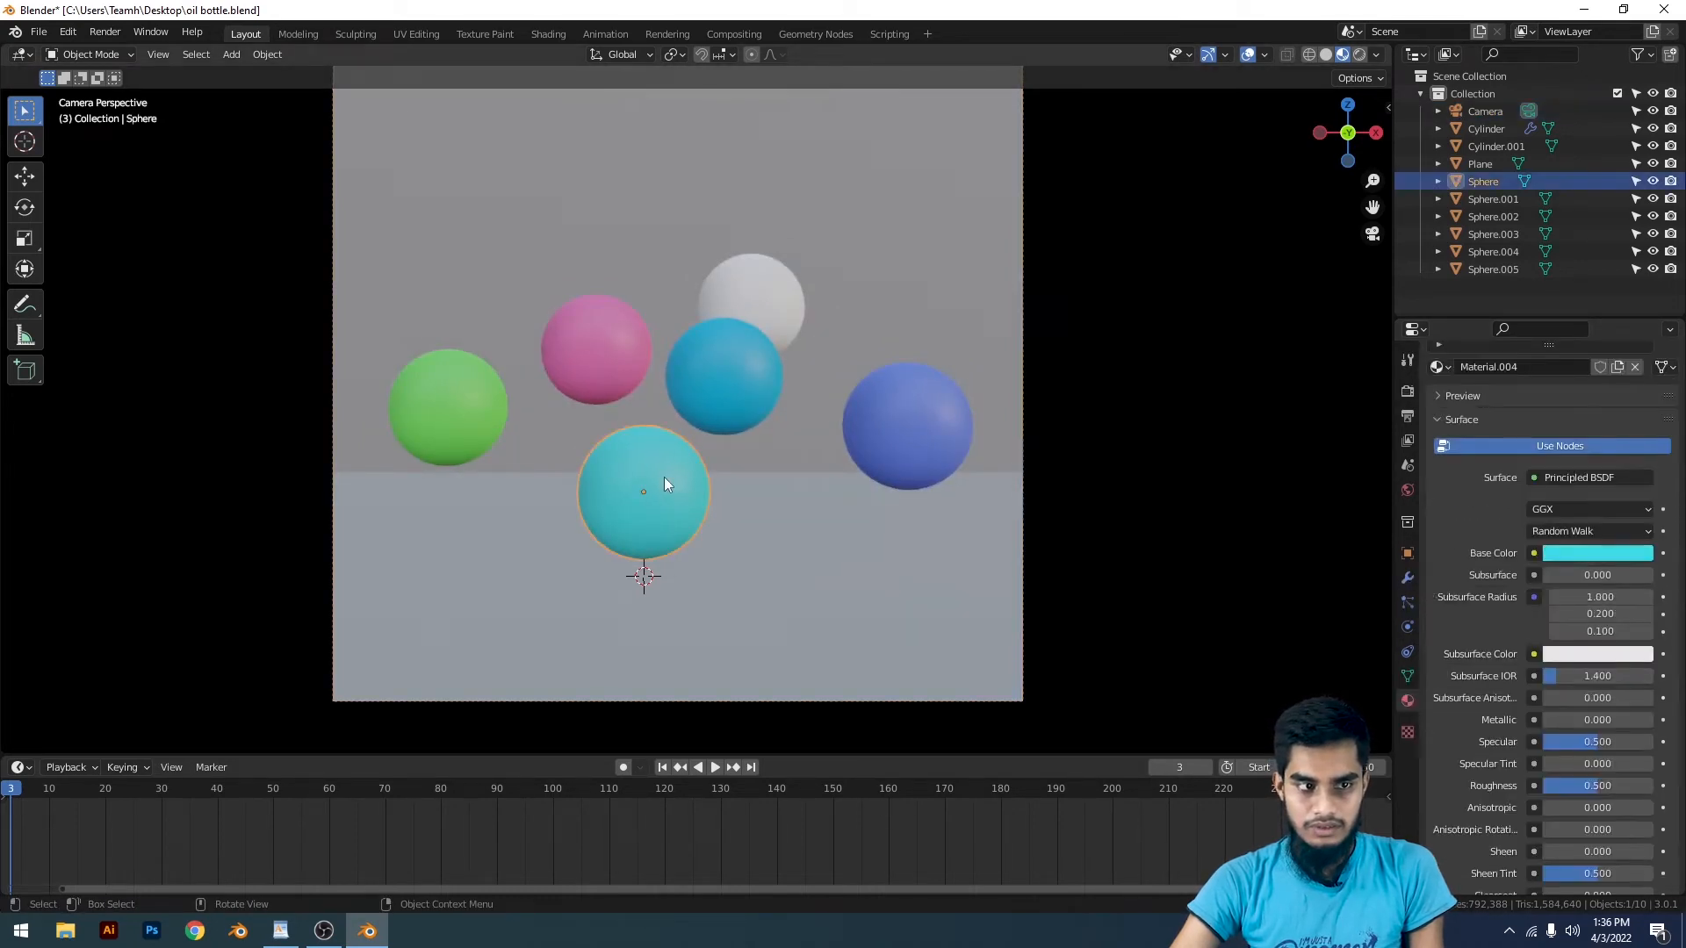
pyautogui.scroll(-6, 967, 467)
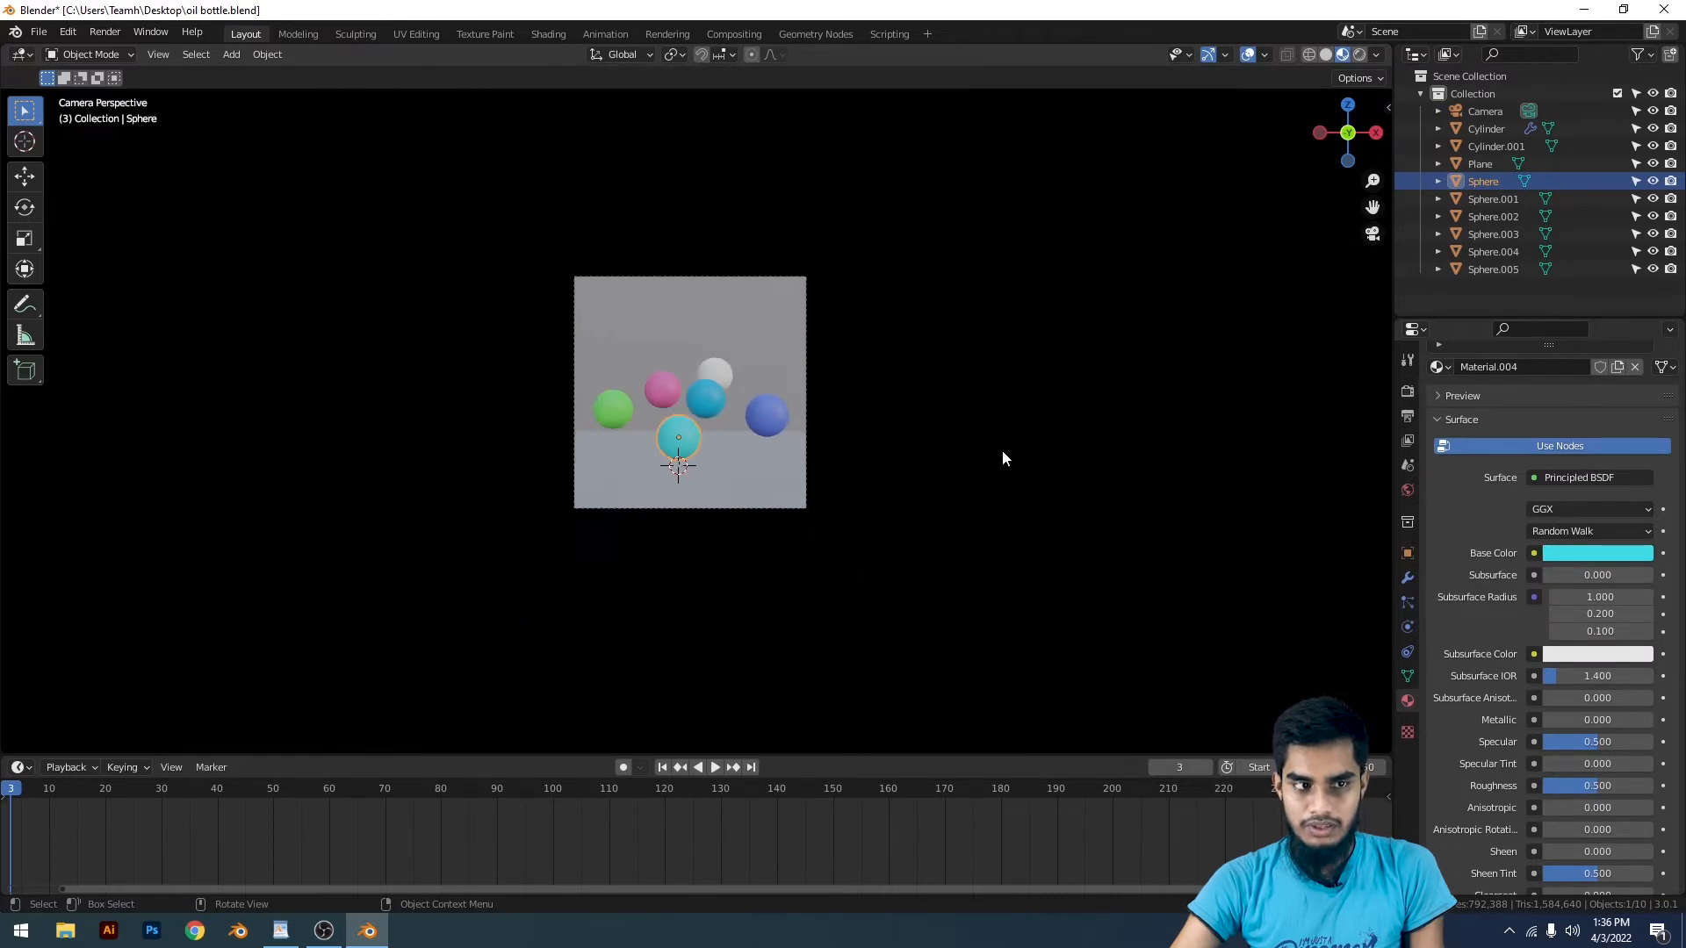
pyautogui.moveTo(1003, 458); pyautogui.dragTo(978, 277, button='middle')
pyautogui.click(978, 277)
pyautogui.press('KP_0')
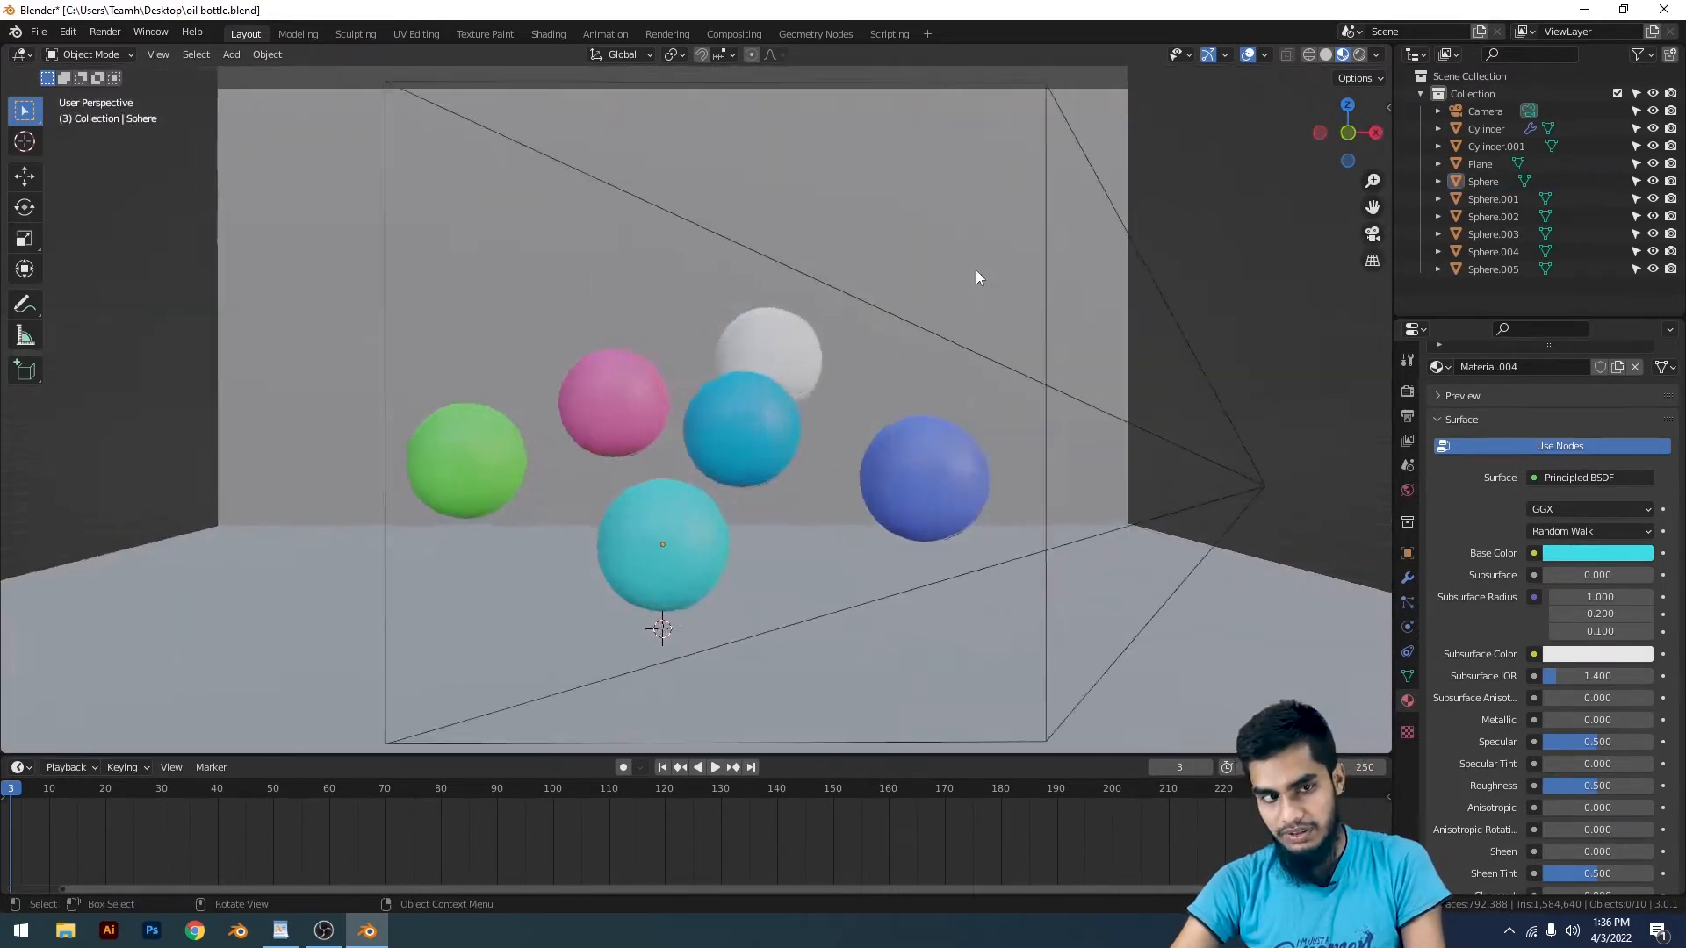
pyautogui.scroll(4, 744, 430)
pyautogui.click(704, 451)
pyautogui.scroll(2, 869, 409)
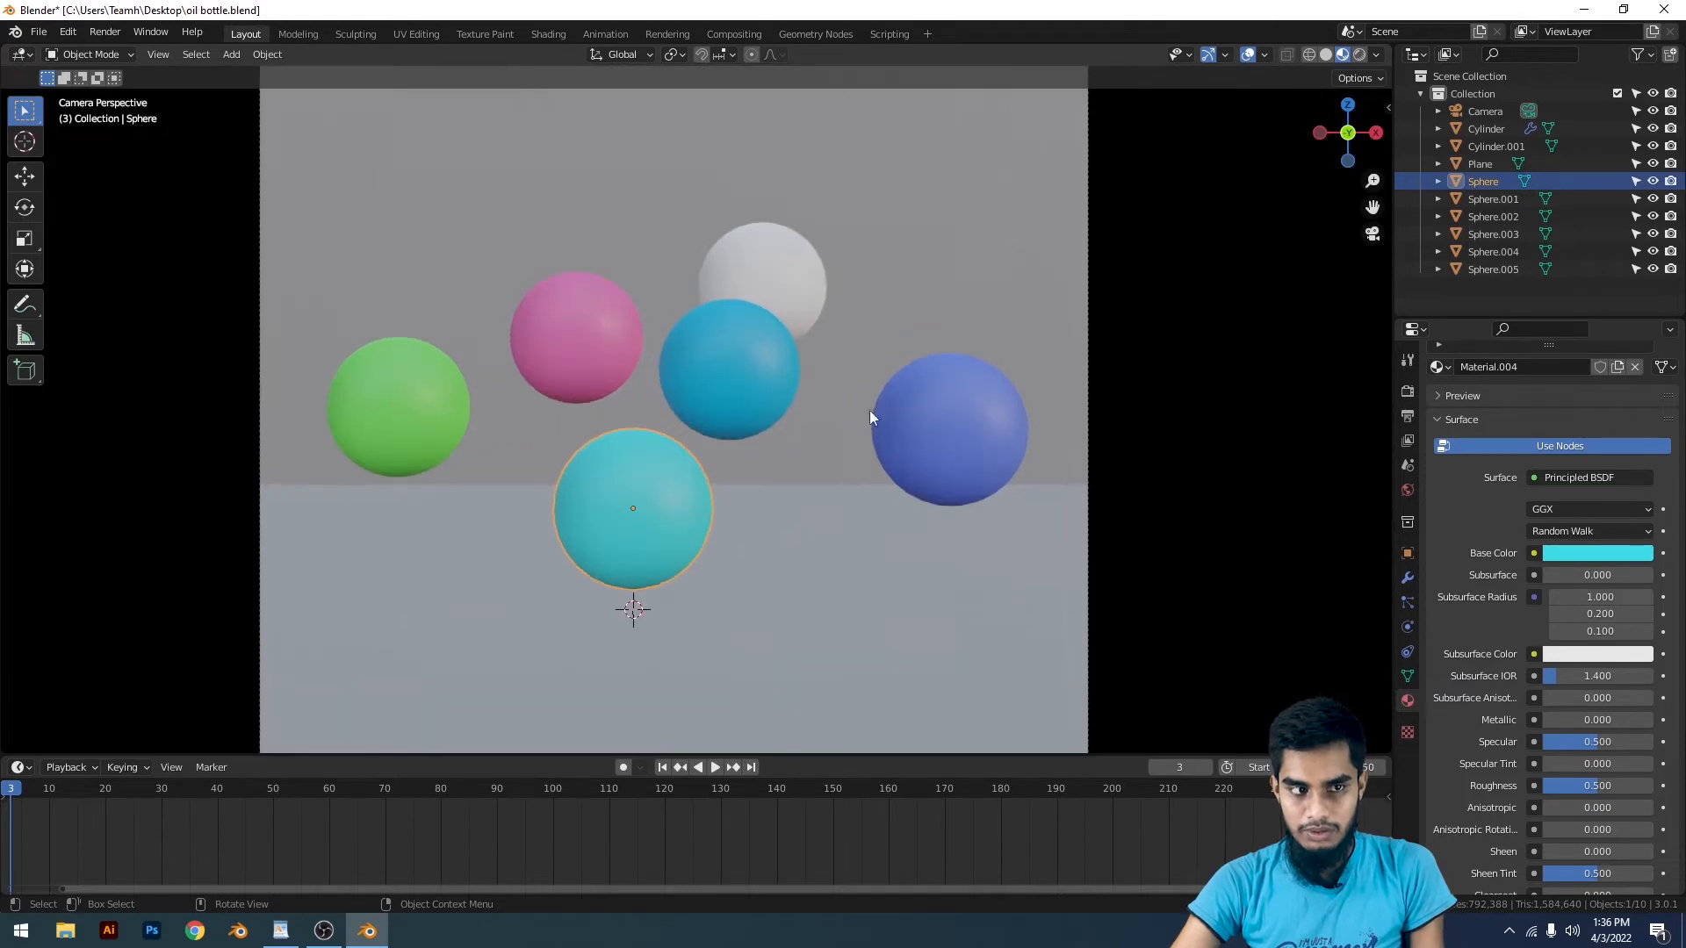
# Step: Lower the camera's depth-of-field F-Stop to 0.1
pyautogui.click(1487, 114)
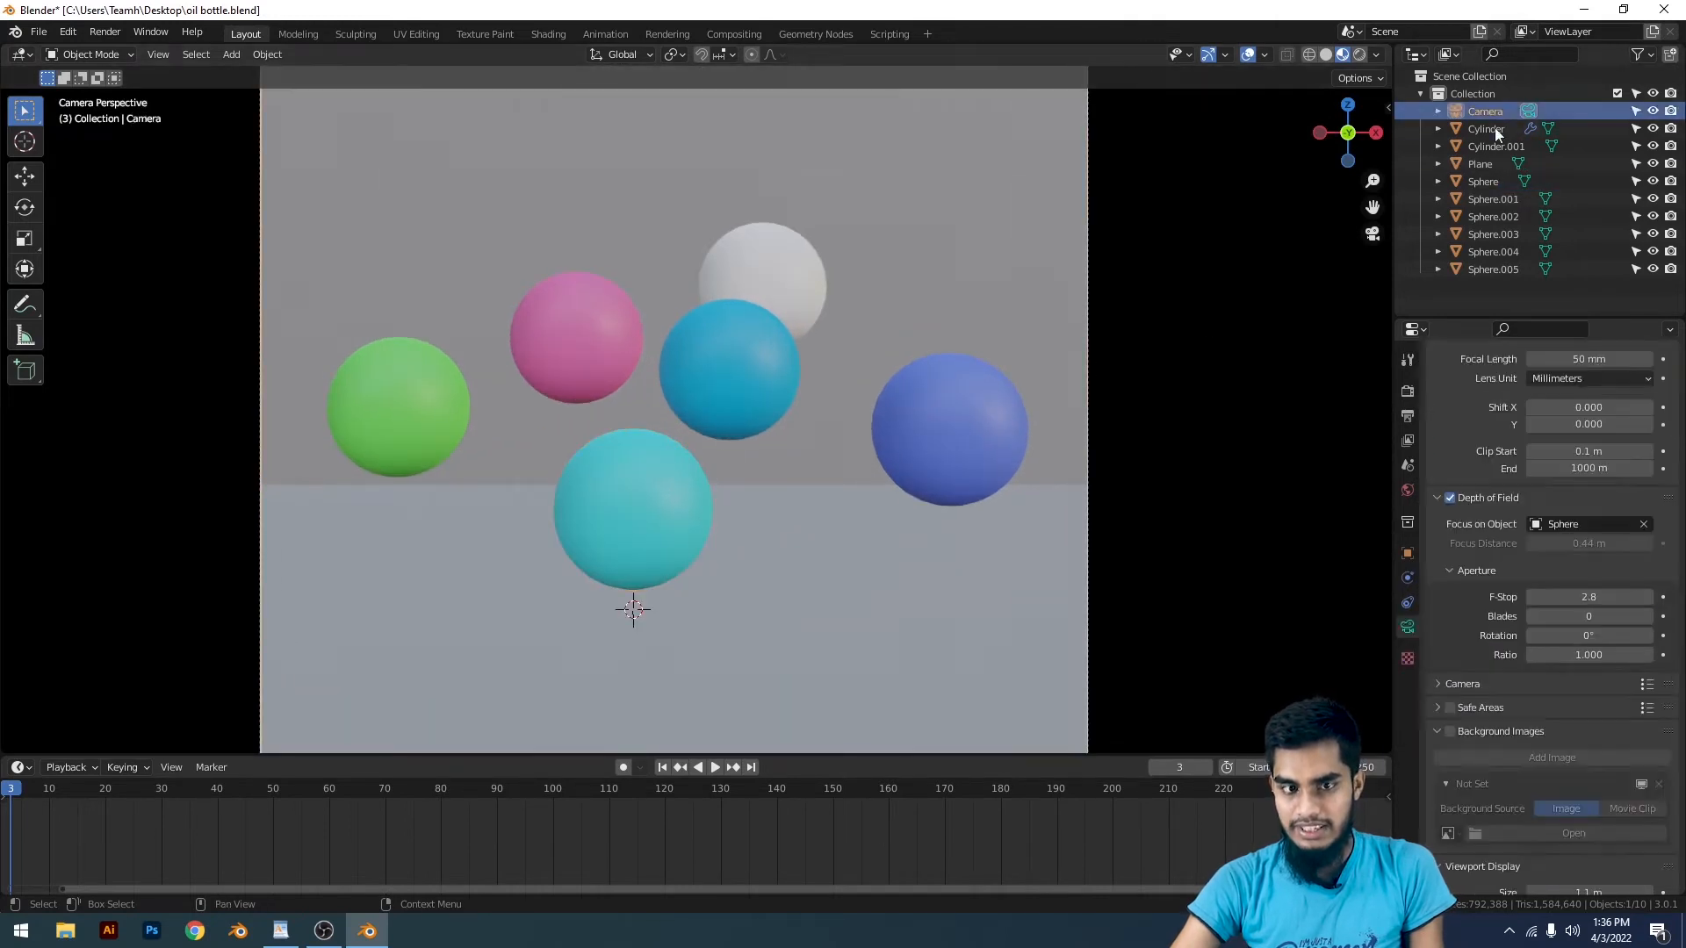
pyautogui.scroll(-3, 1105, 583)
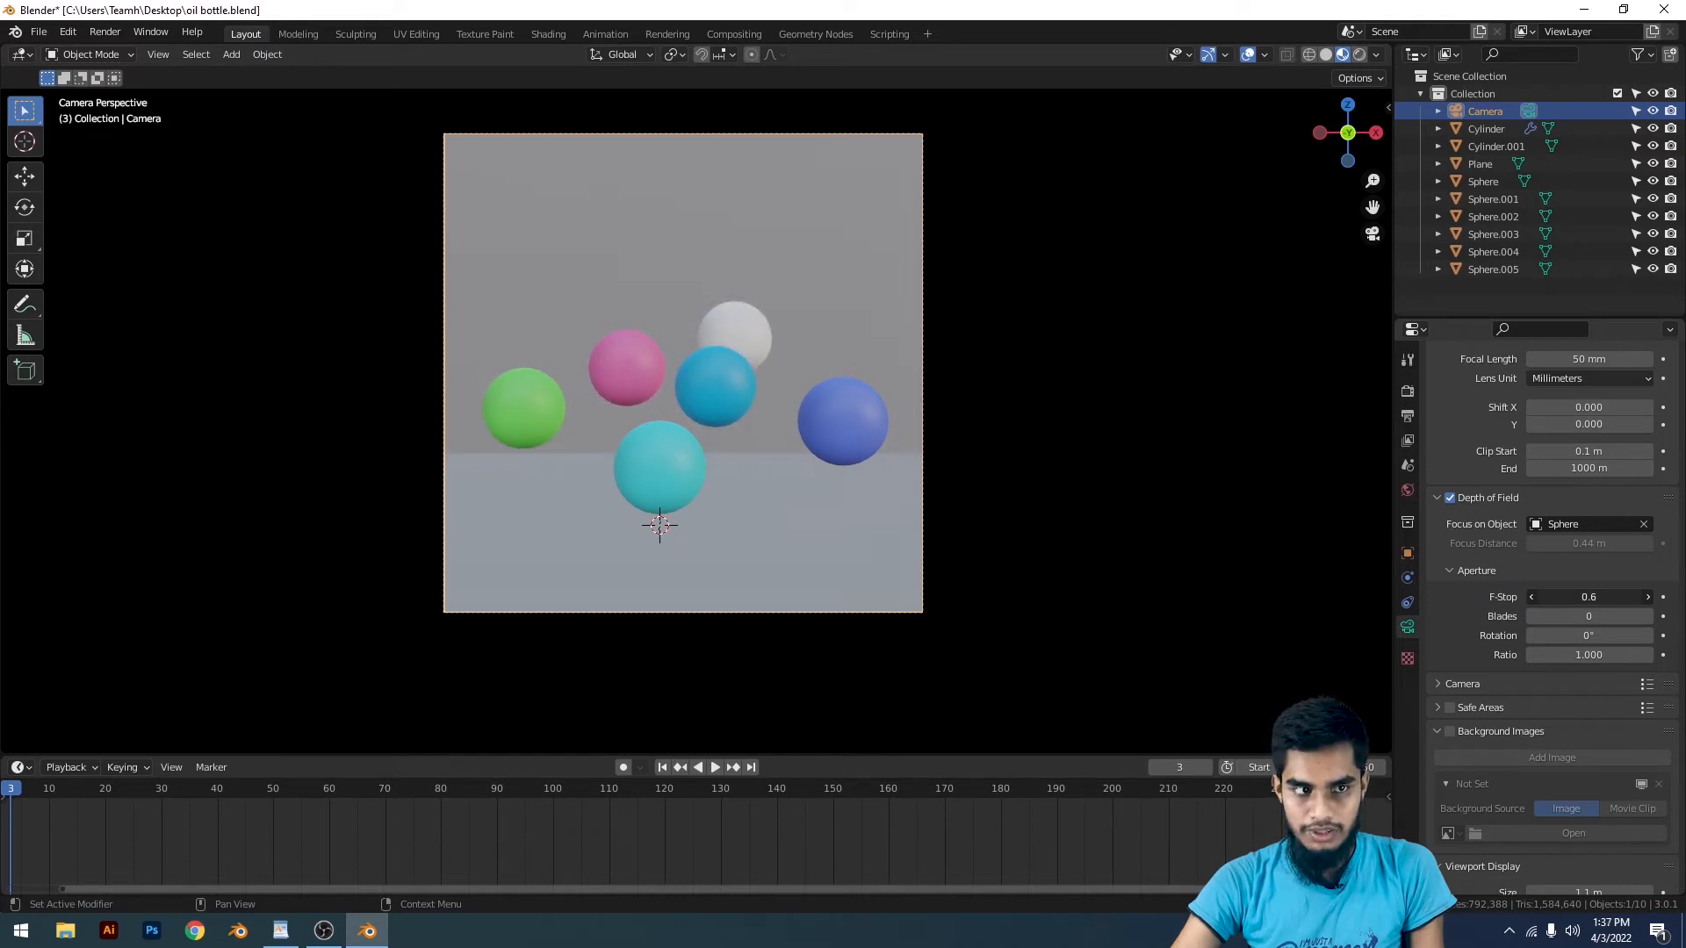
pyautogui.scroll(4, 914, 440)
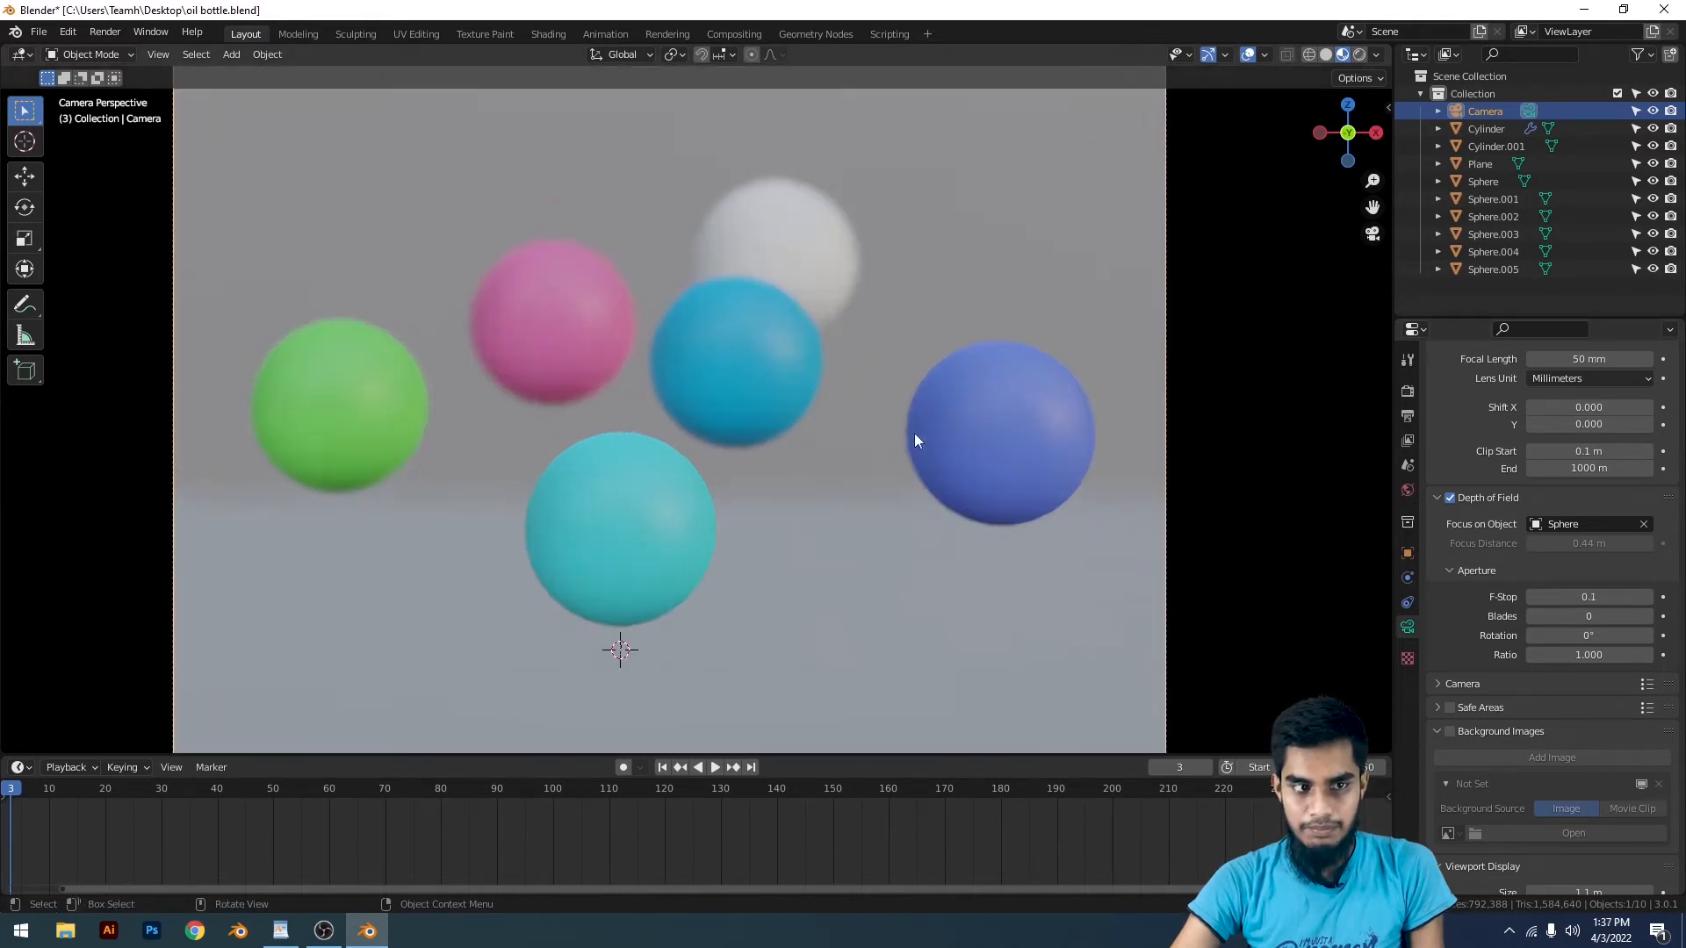
# Step: Inspect how far the blue and cyan spheres are from the camera by viewing the scene from above
pyautogui.scroll(-6, 774, 340)
pyautogui.moveTo(936, 373); pyautogui.dragTo(955, 422, button='middle')
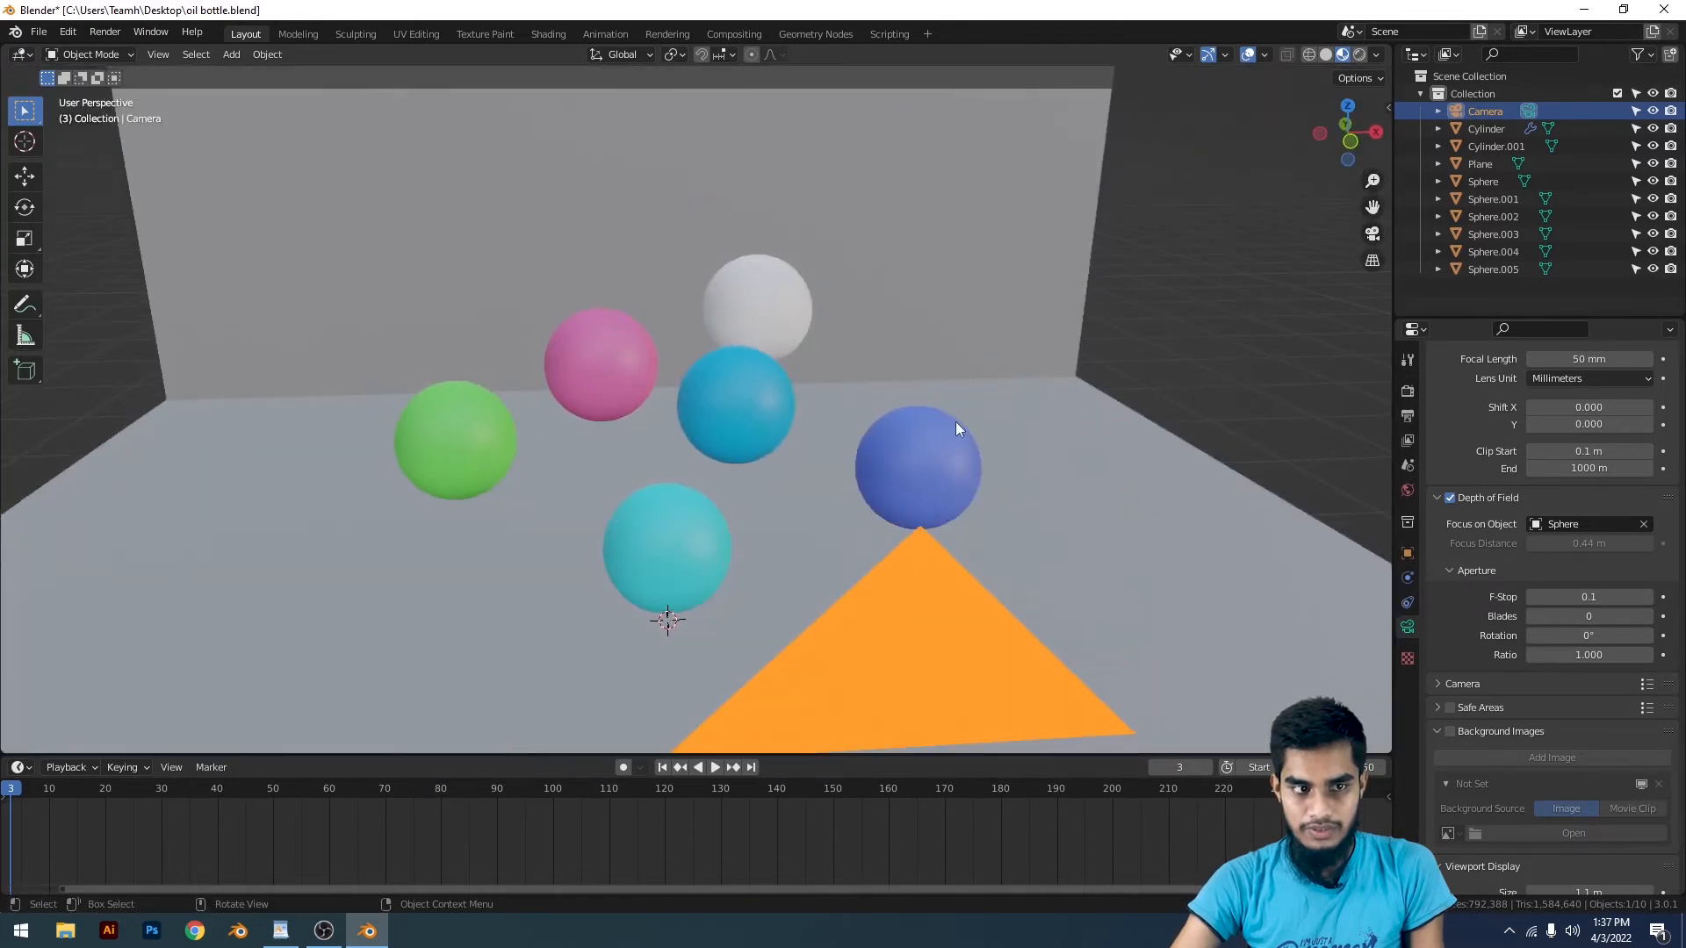
pyautogui.scroll(-4, 913, 424)
pyautogui.moveTo(826, 420); pyautogui.dragTo(845, 488, button='middle')
pyautogui.scroll(4, 895, 418)
pyautogui.click(901, 417)
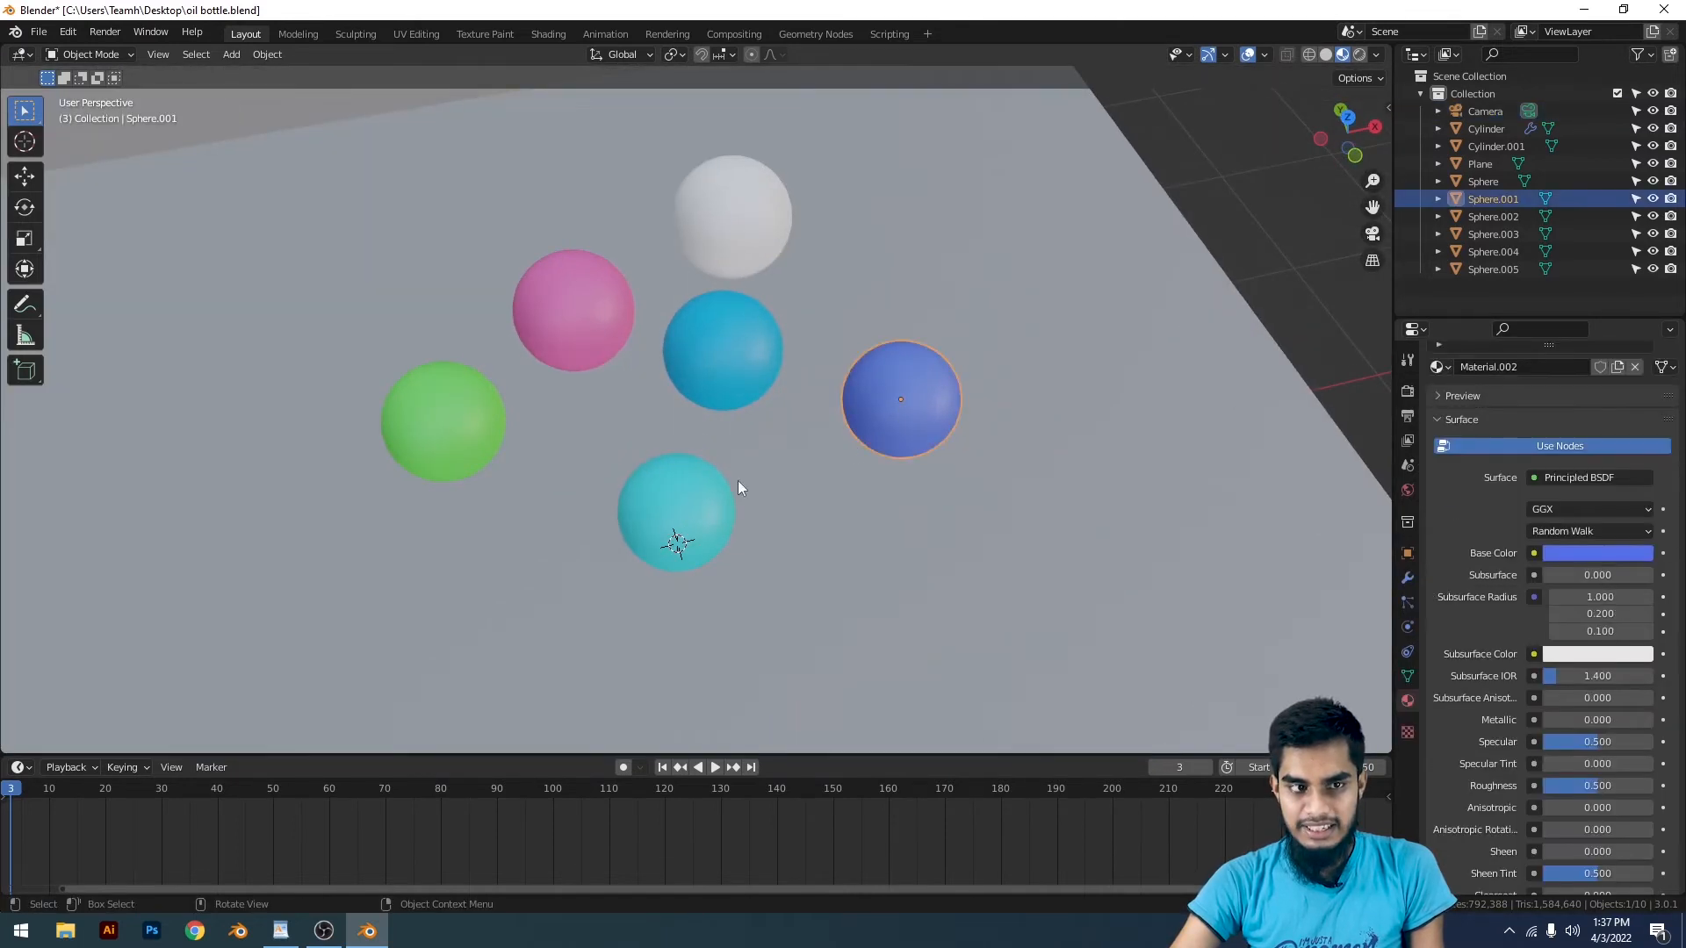
pyautogui.click(700, 542)
# Step: In top view, move the royal-blue sphere about 0.8 m back along Y, then return to the camera view
pyautogui.click(919, 409)
pyautogui.scroll(-4, 961, 398)
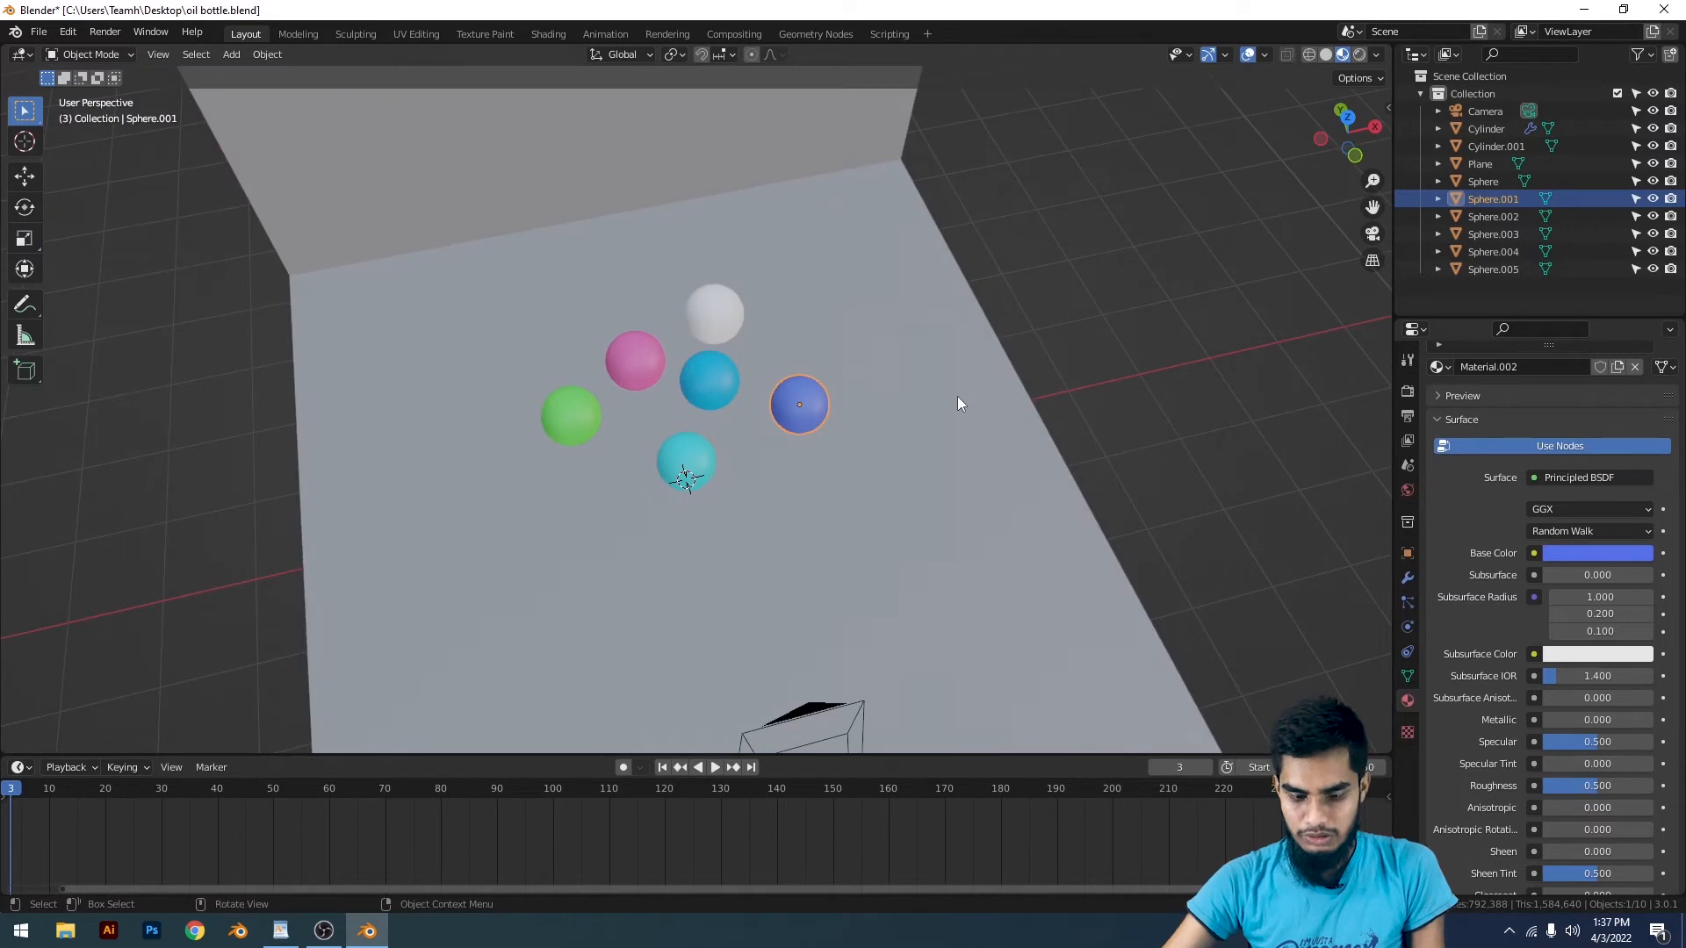
pyautogui.press('KP_7')
pyautogui.scroll(4, 957, 397)
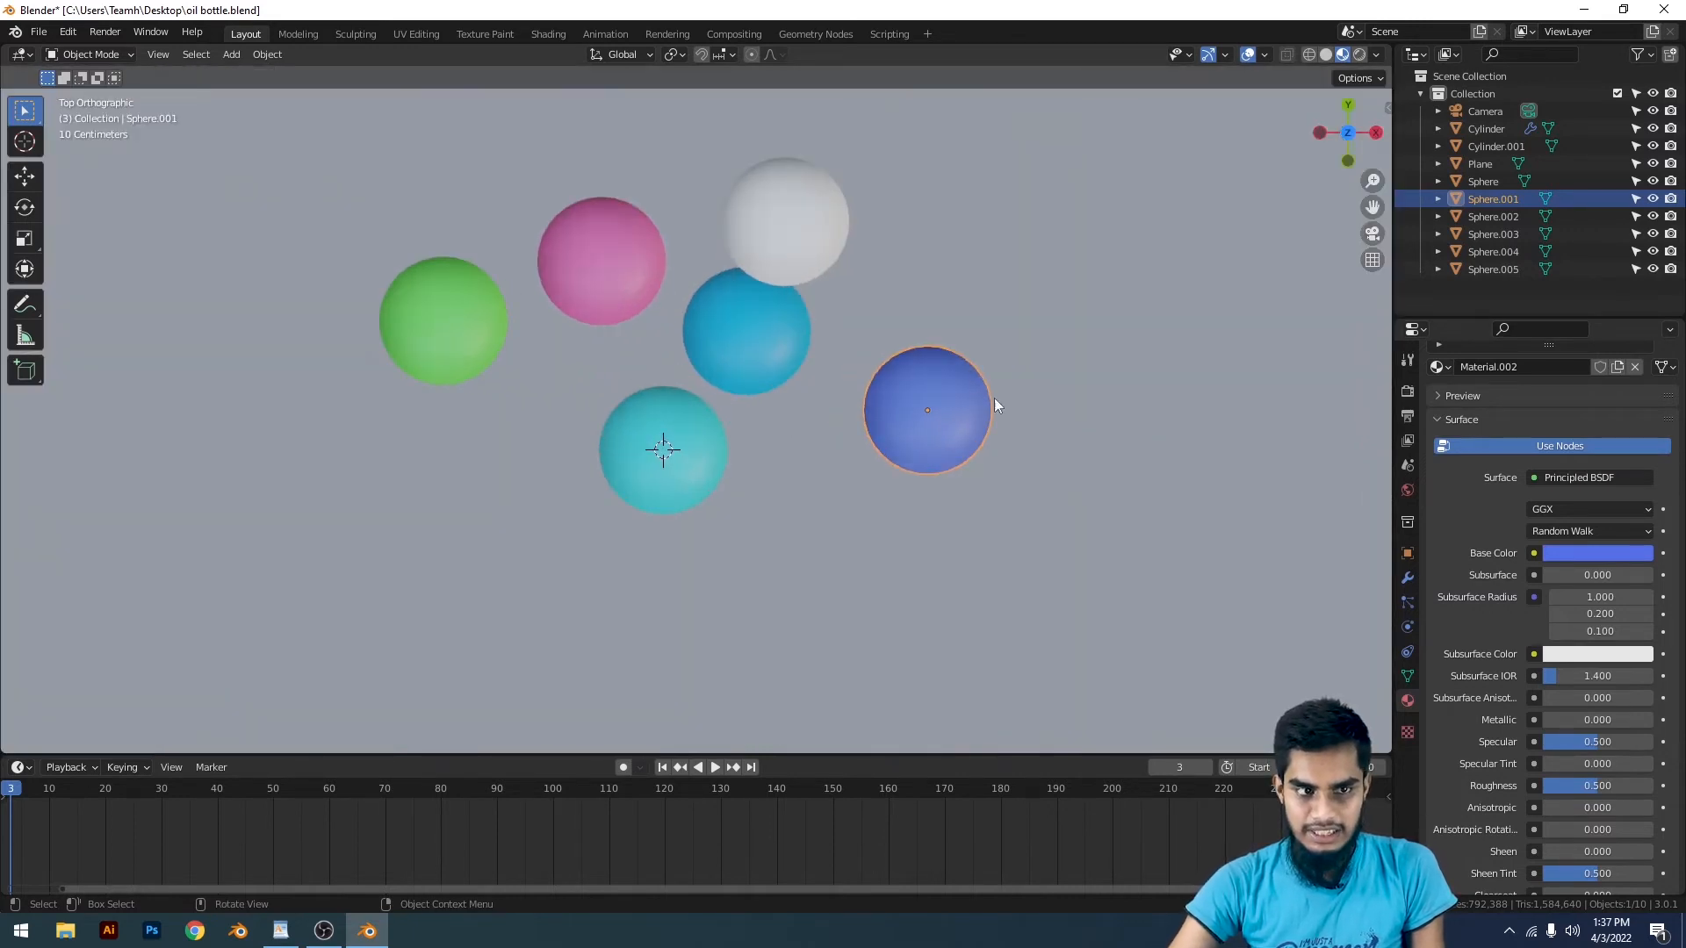
pyautogui.scroll(-1, 924, 483)
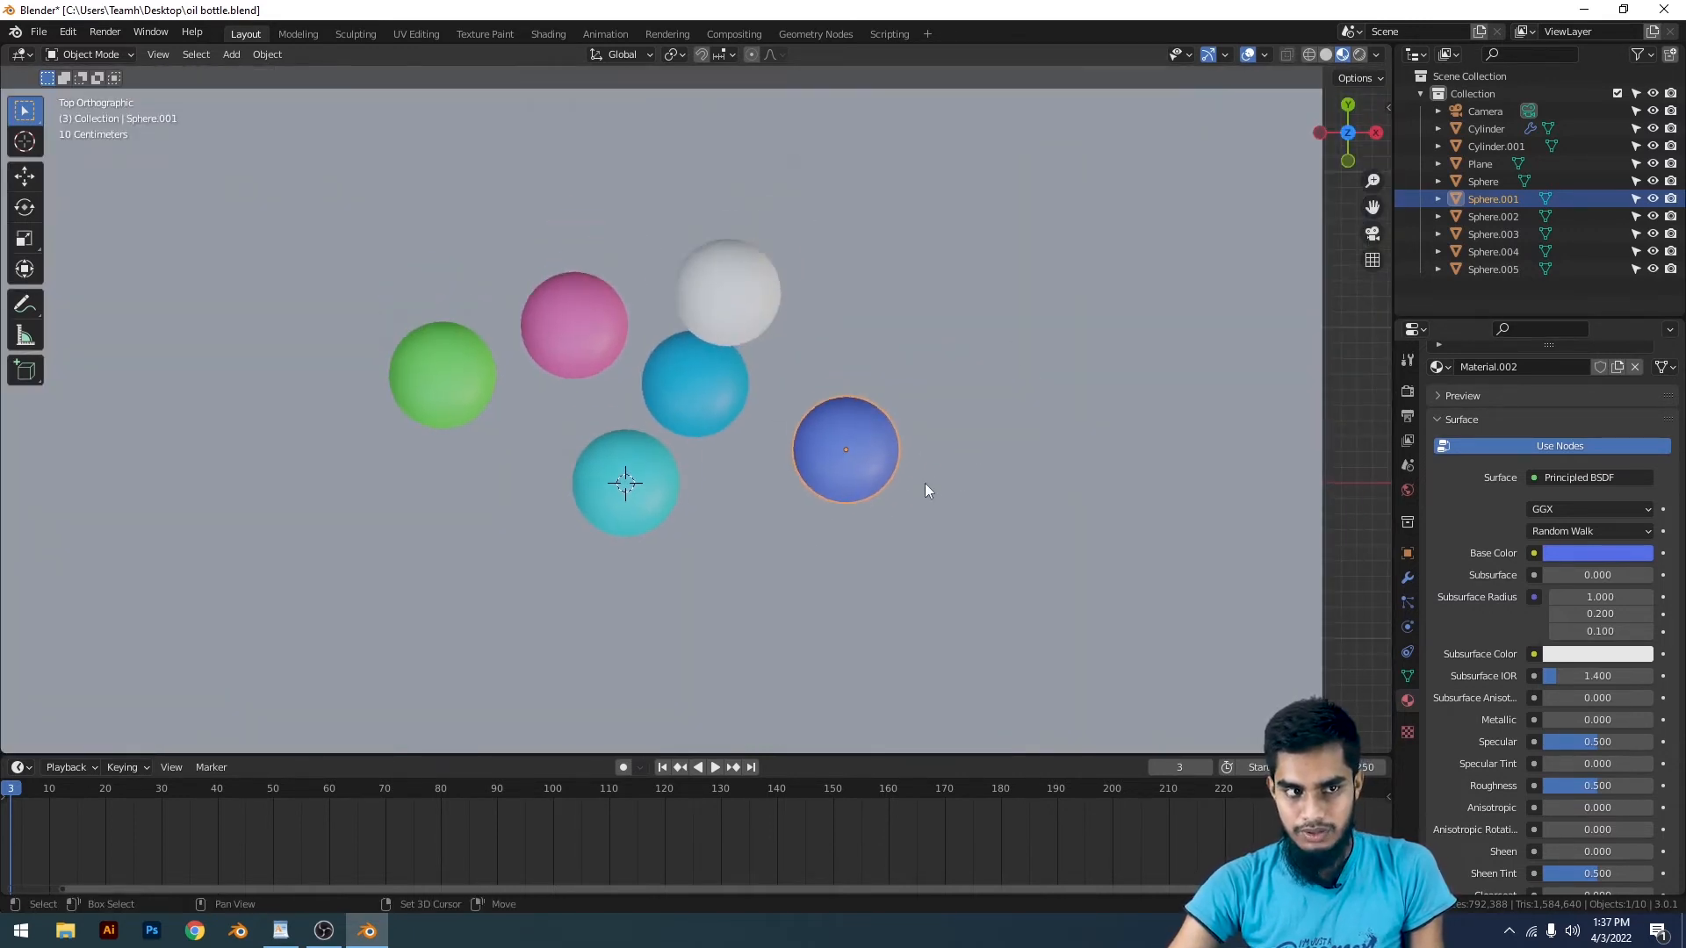
pyautogui.press('g')
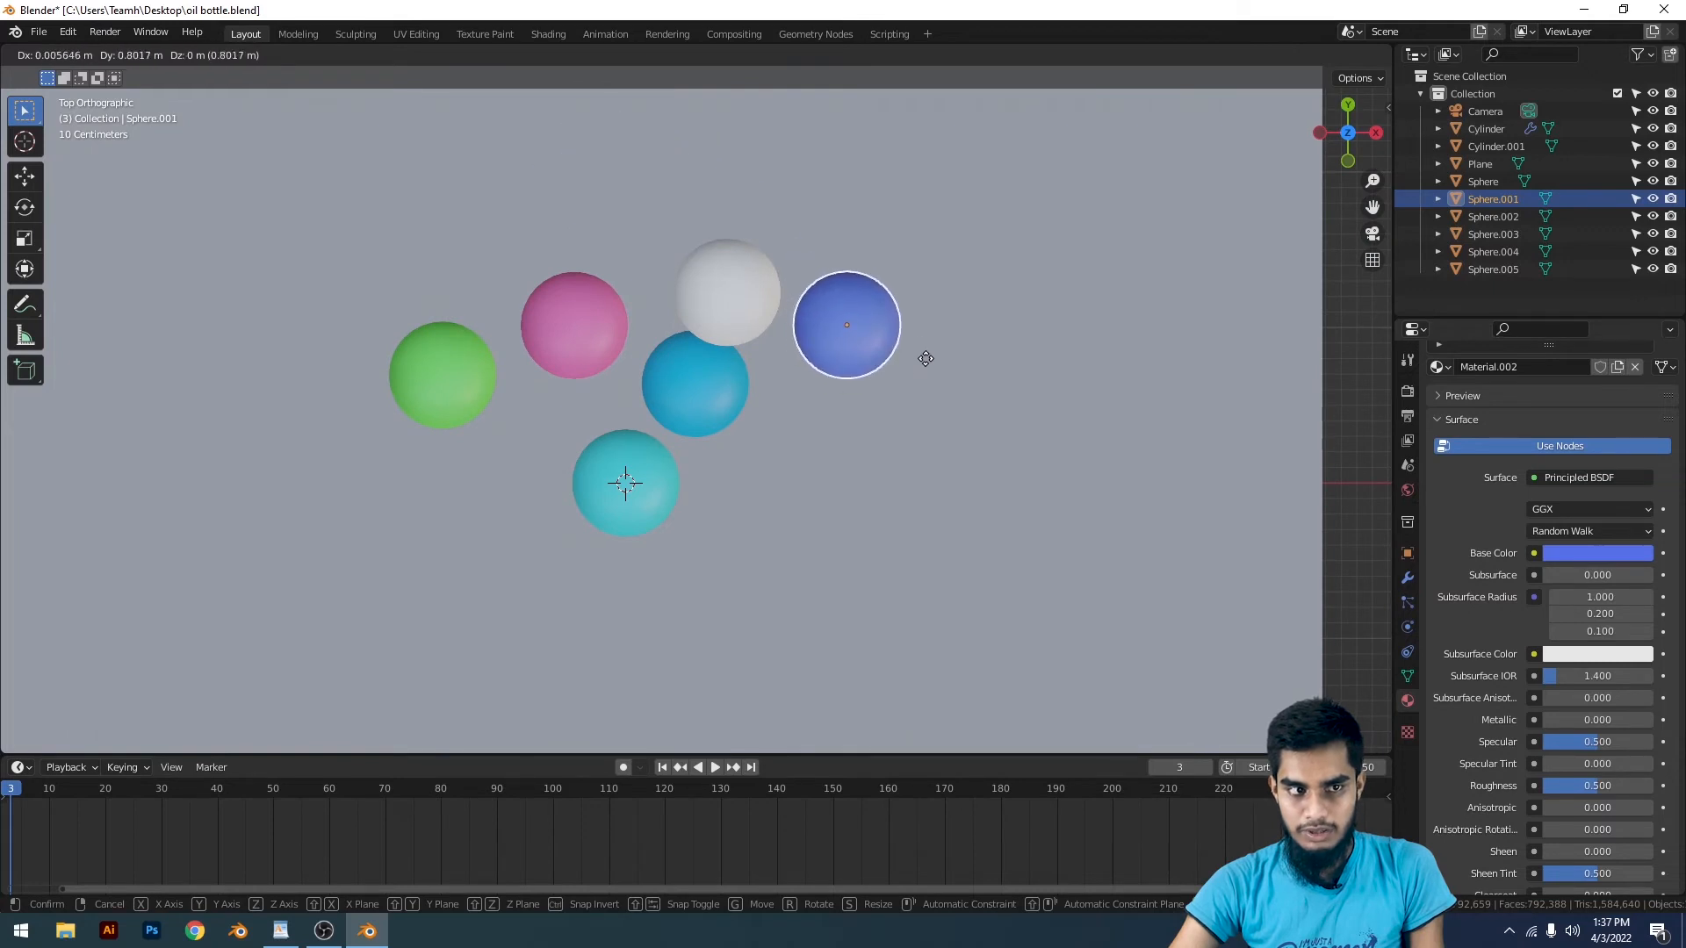
pyautogui.click(926, 363)
pyautogui.scroll(-7, 1010, 378)
pyautogui.click(1121, 373)
pyautogui.press('KP_0')
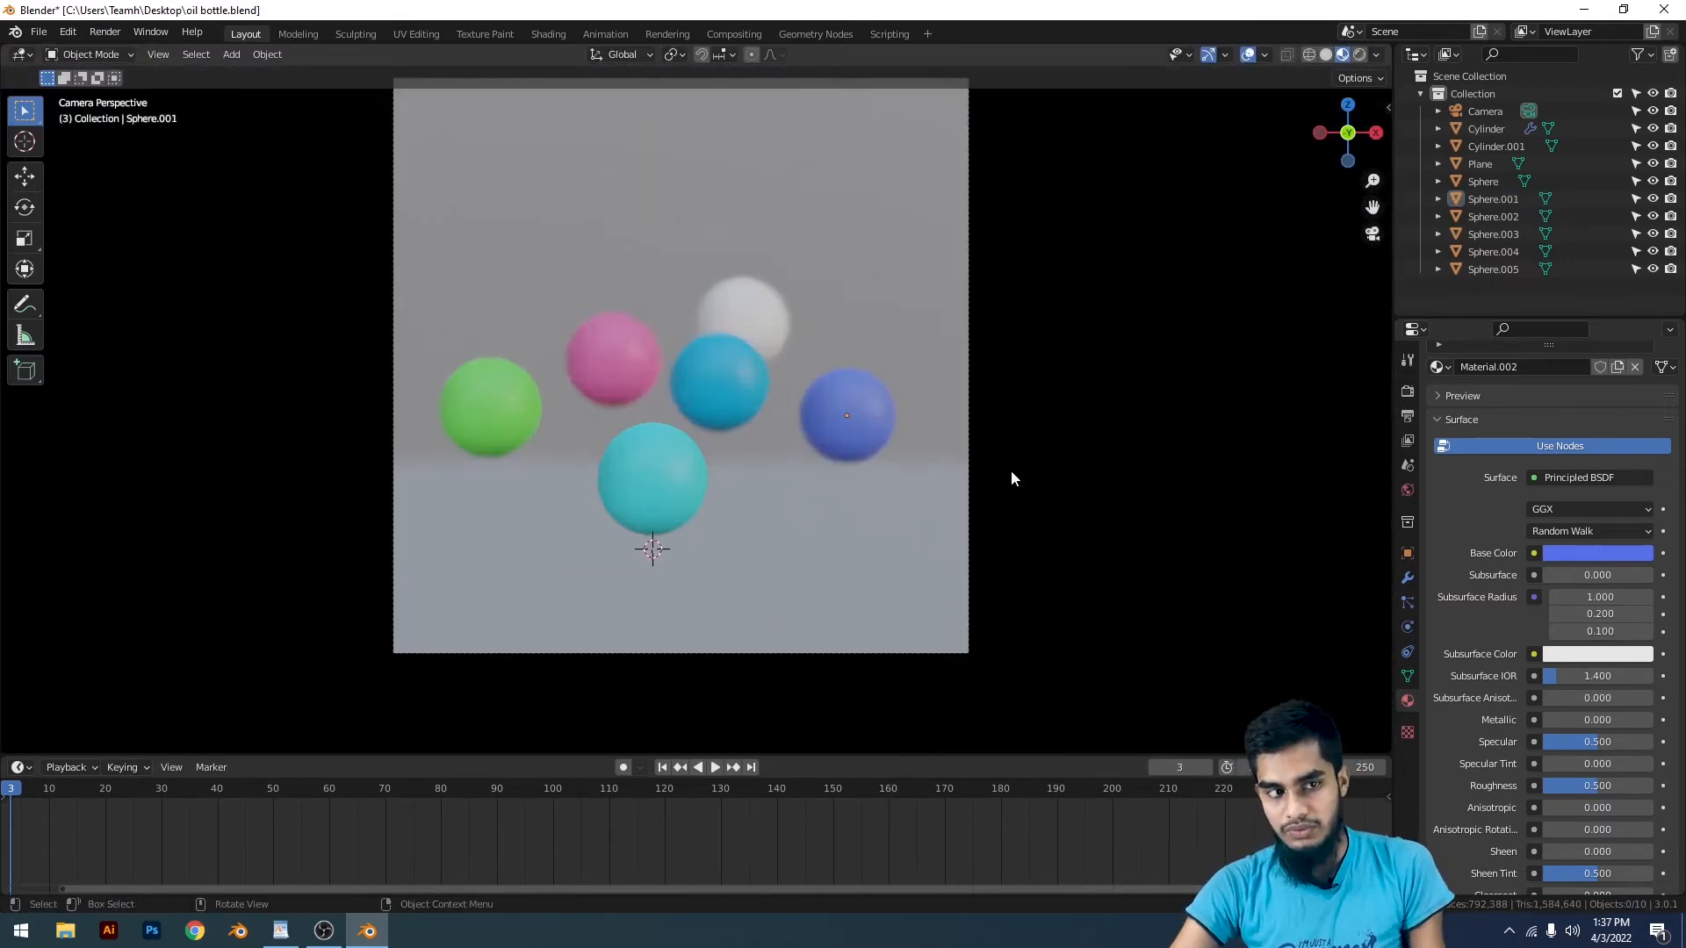
# Step: In camera view, move the cyan front sphere up about 0.4 m and about 0.08 m along X
pyautogui.press('Home')
pyautogui.click(689, 508)
pyautogui.press('g')
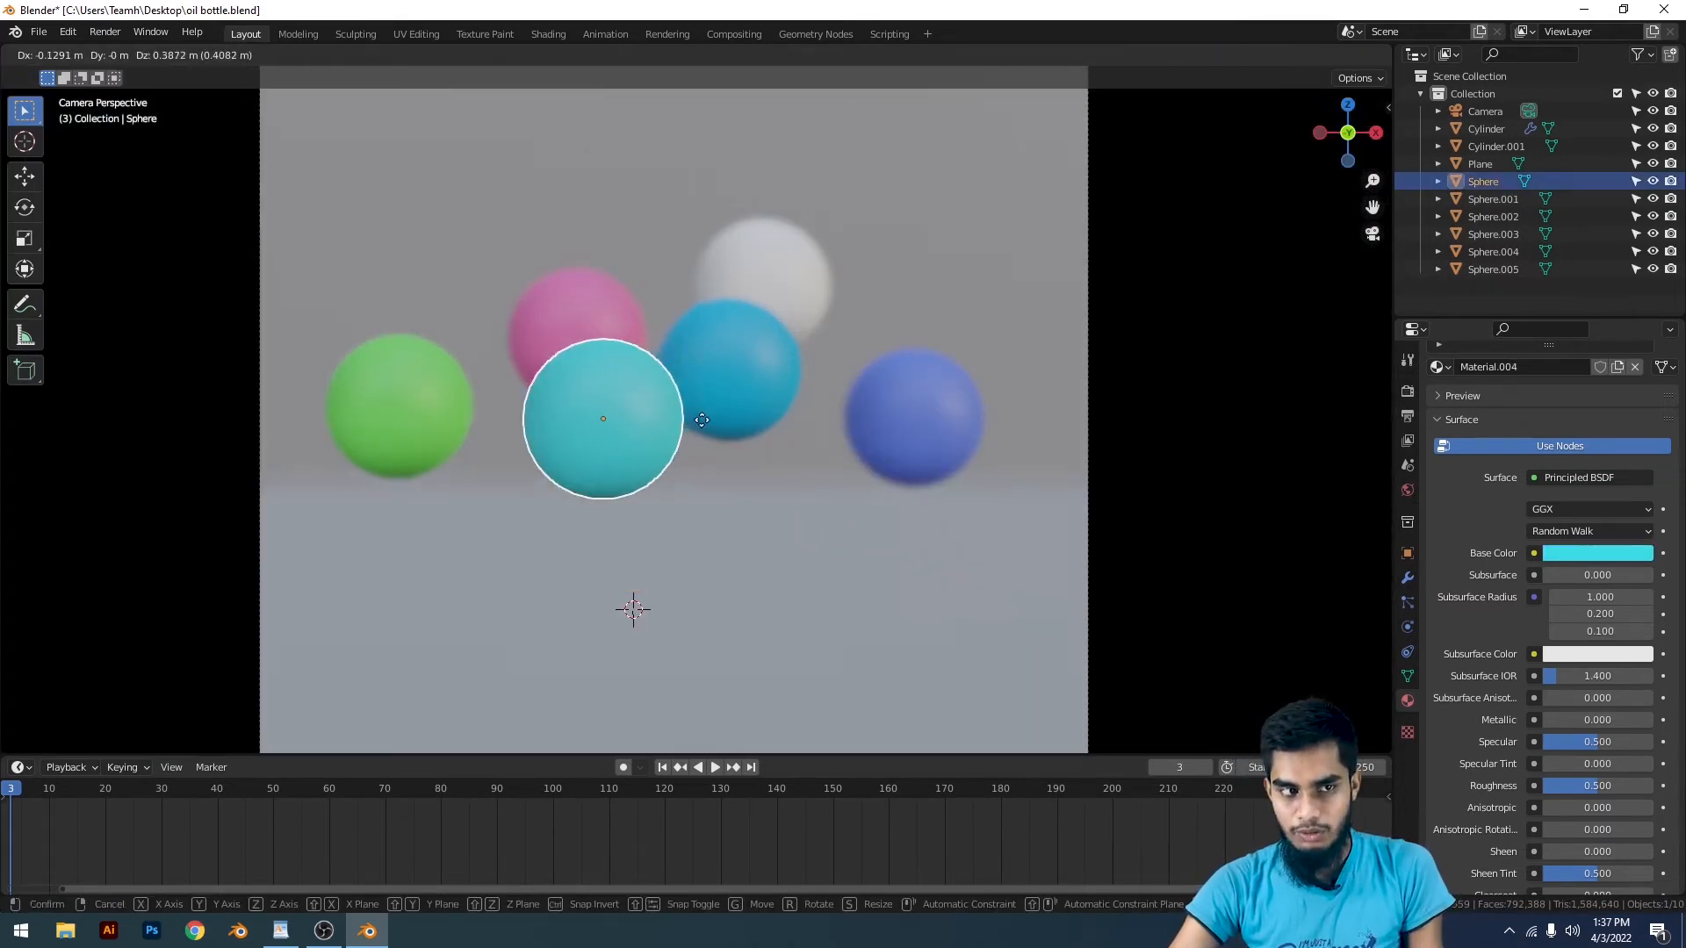
pyautogui.click(623, 501)
pyautogui.hotkey('shift', 'd')
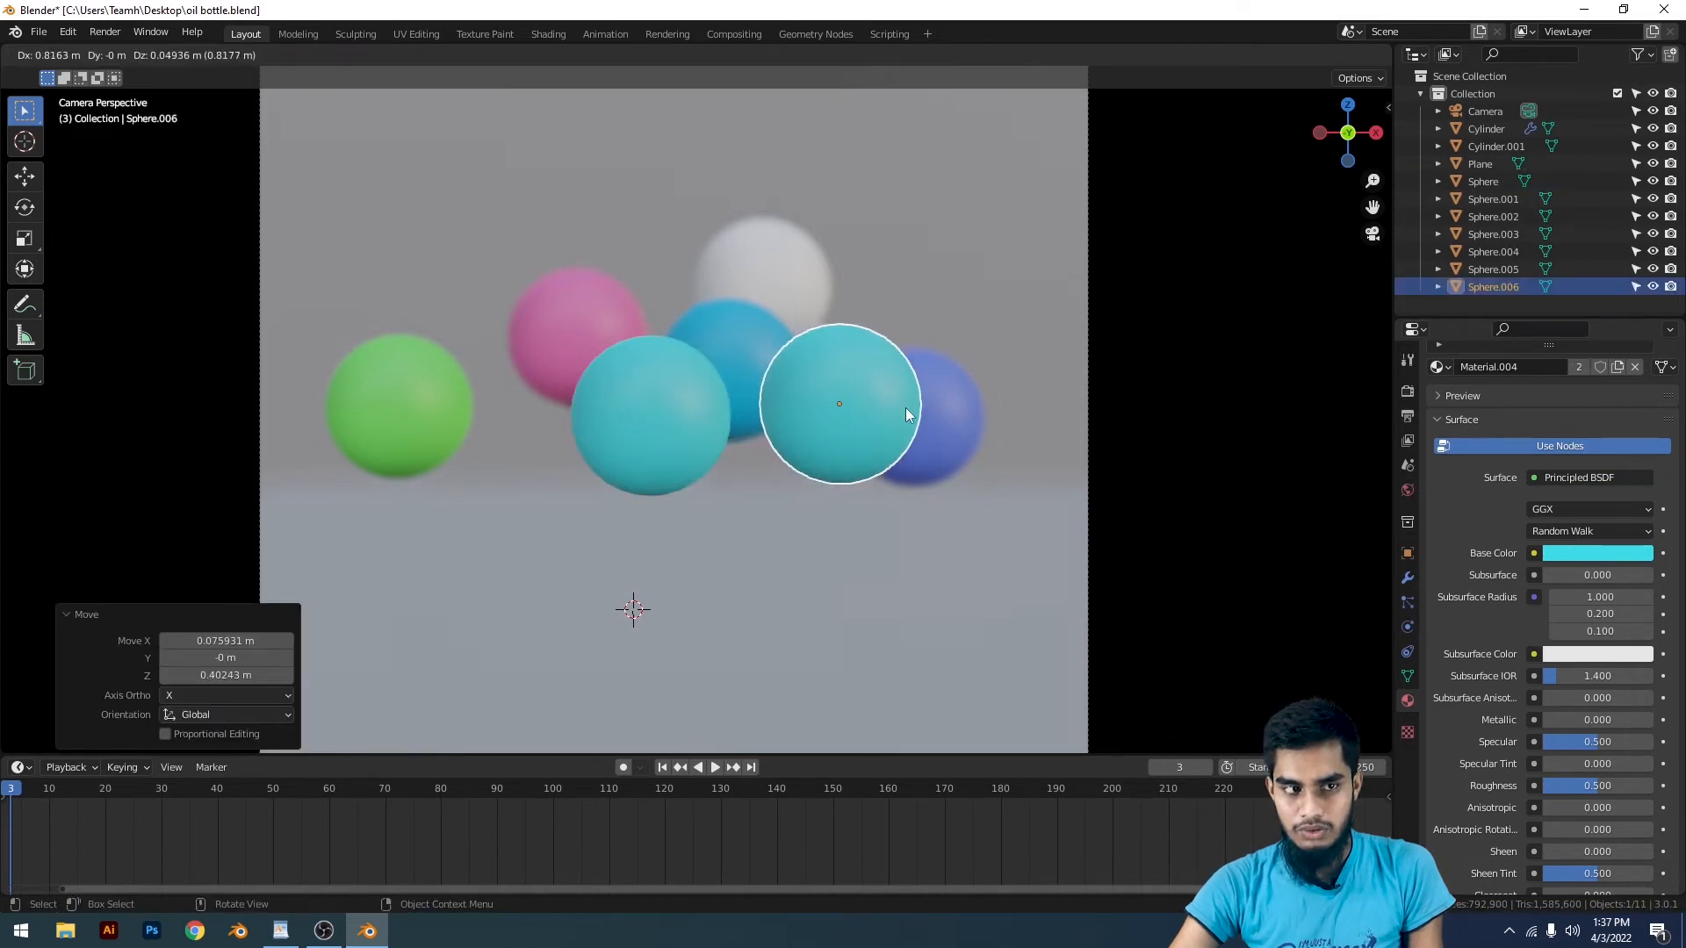
pyautogui.click(904, 407)
pyautogui.hotkey('ctrl', 'z')
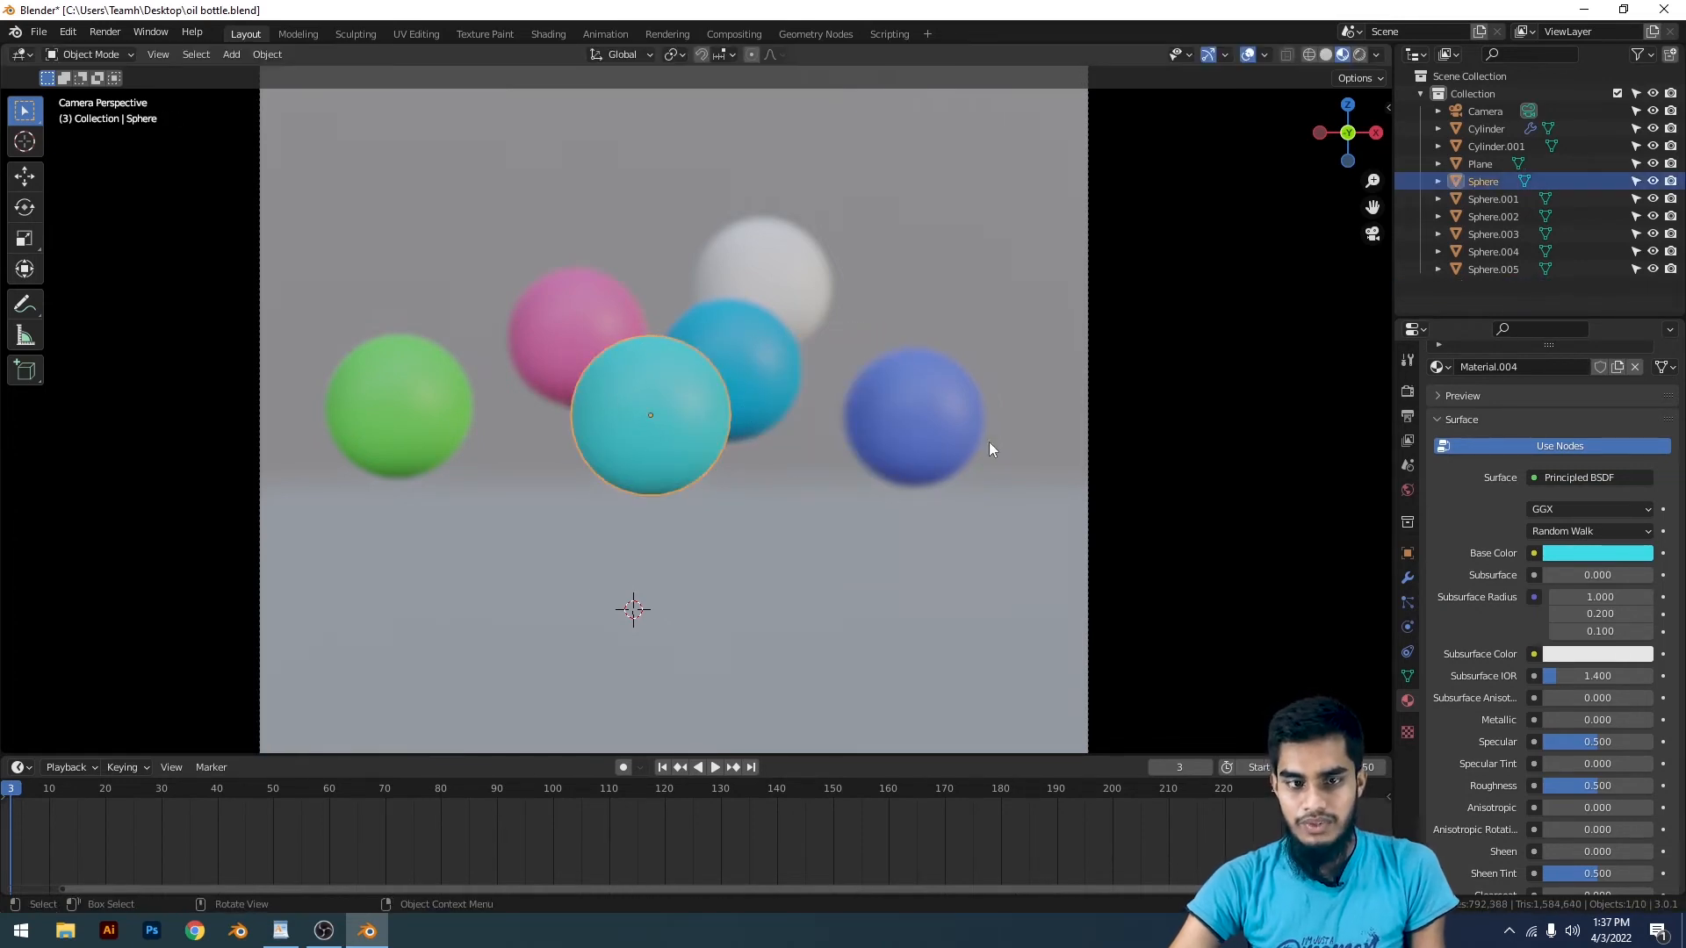
# Step: Clear the camera's depth-of-field focus object and try a different Focus Distance, then undo that distance change
pyautogui.click(1473, 114)
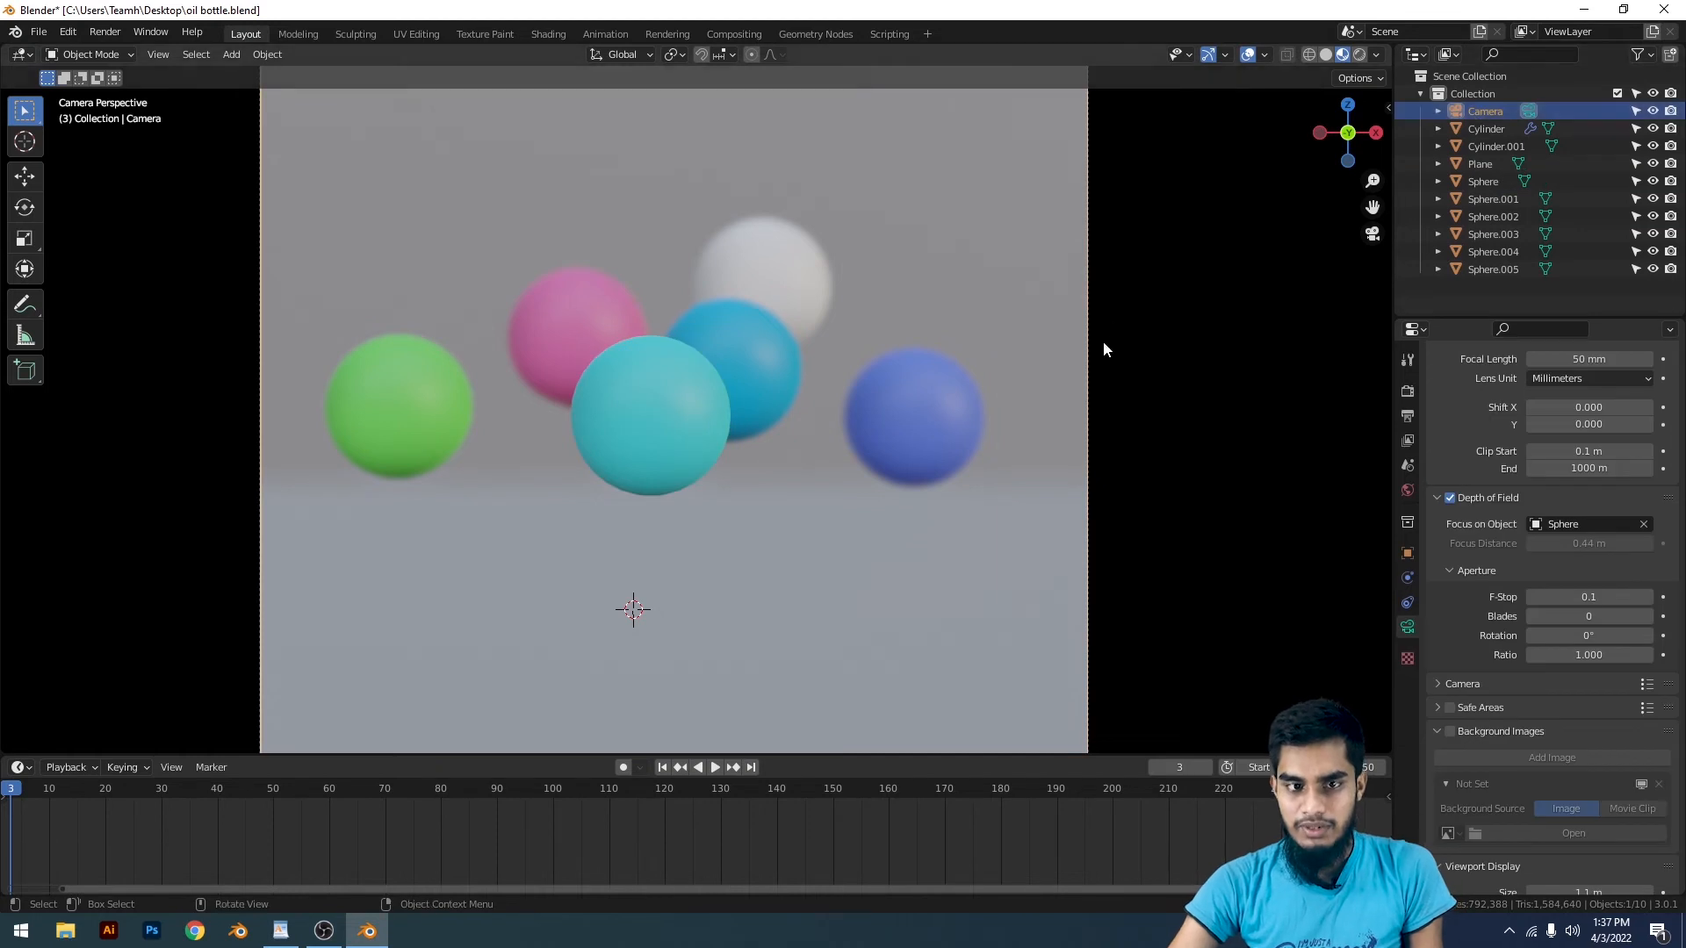
pyautogui.scroll(-4, 1103, 340)
pyautogui.click(1641, 524)
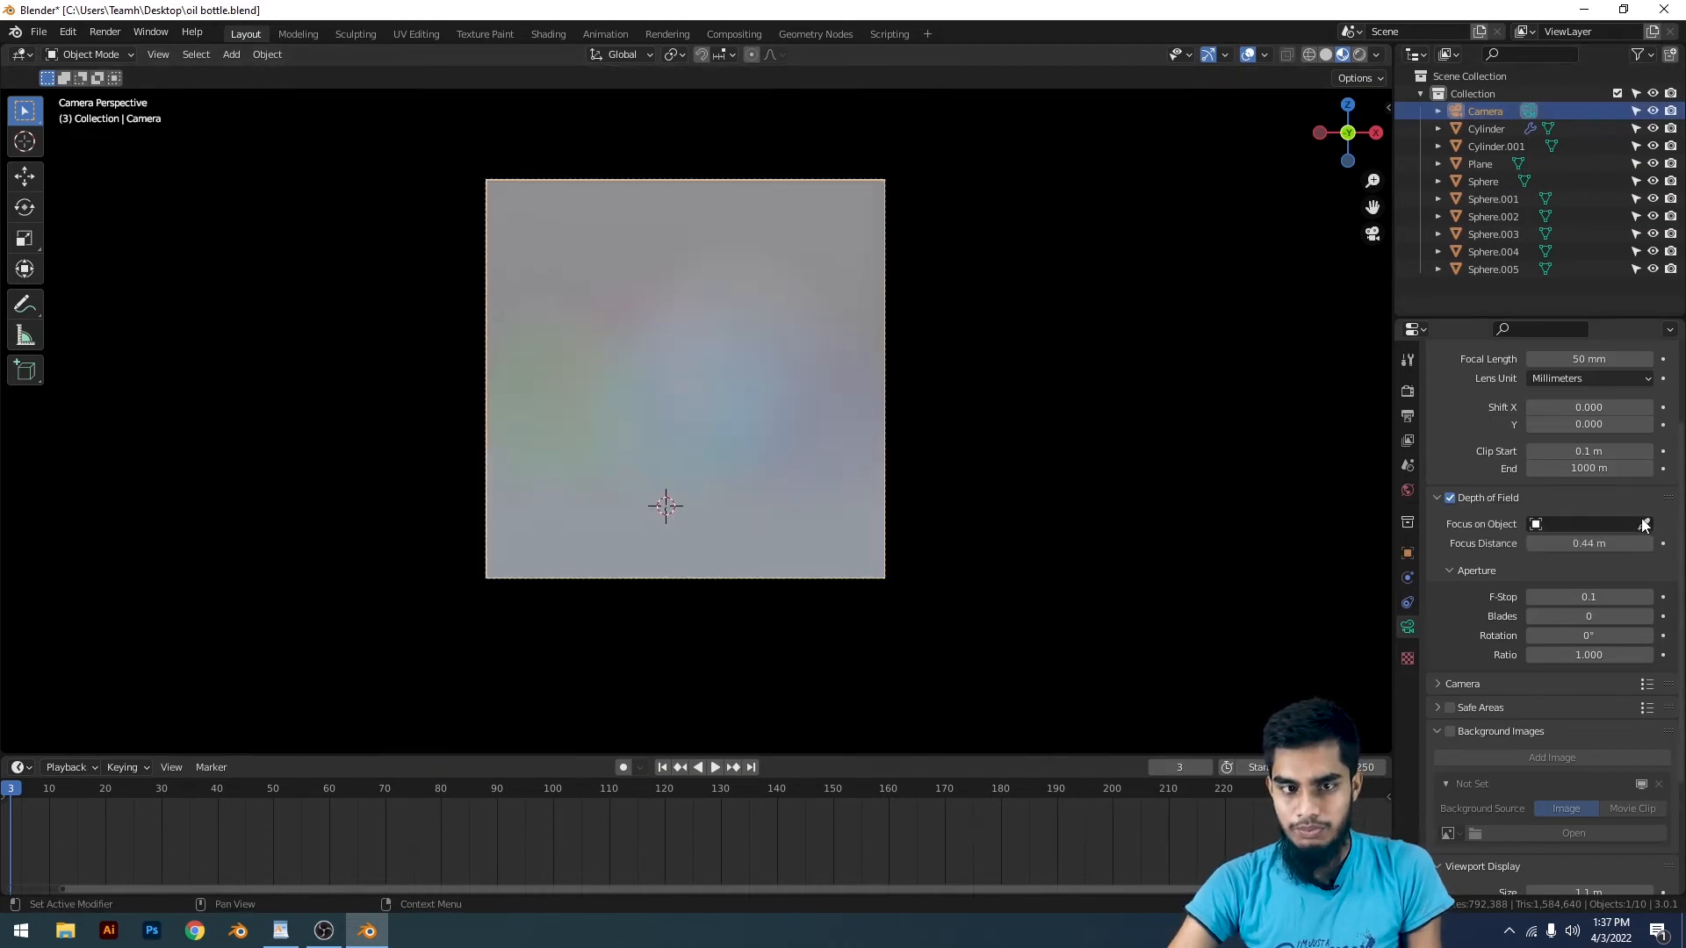
pyautogui.moveTo(1583, 546); pyautogui.dragTo(1621, 543)
pyautogui.hotkey('ctrl', 'z')
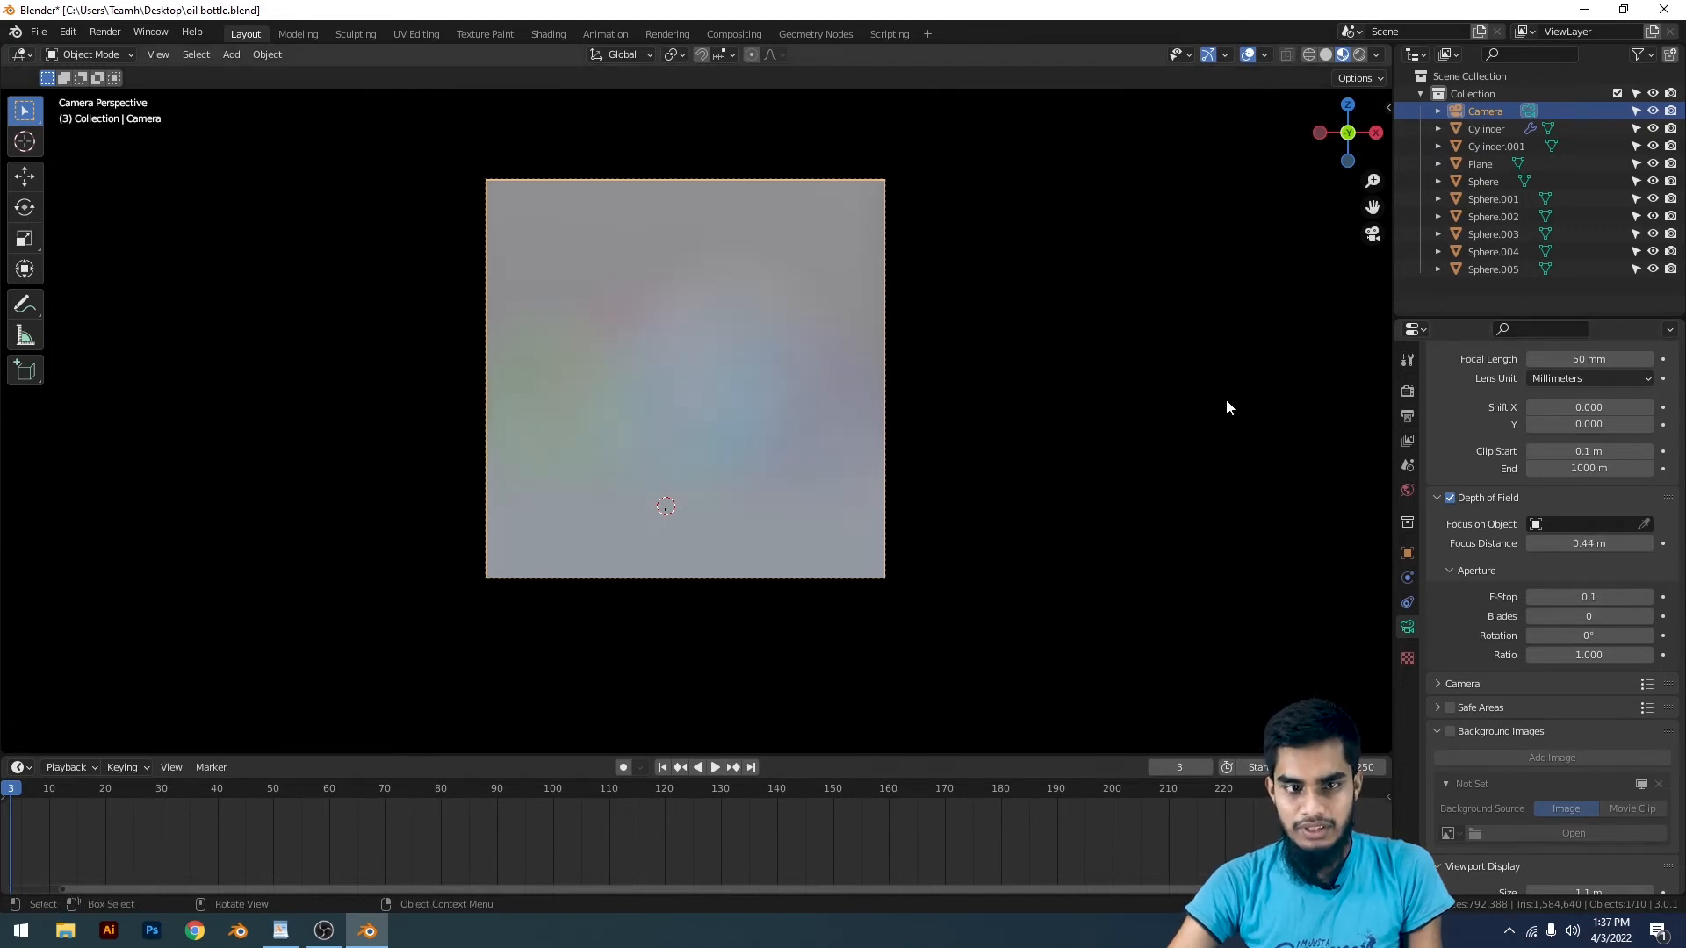
# Step: Add a Plain Axes empty to the scene
pyautogui.scroll(-3, 949, 265)
pyautogui.moveTo(949, 265); pyautogui.dragTo(1025, 365, button='middle')
pyautogui.scroll(-6, 1075, 276)
pyautogui.click(1080, 272)
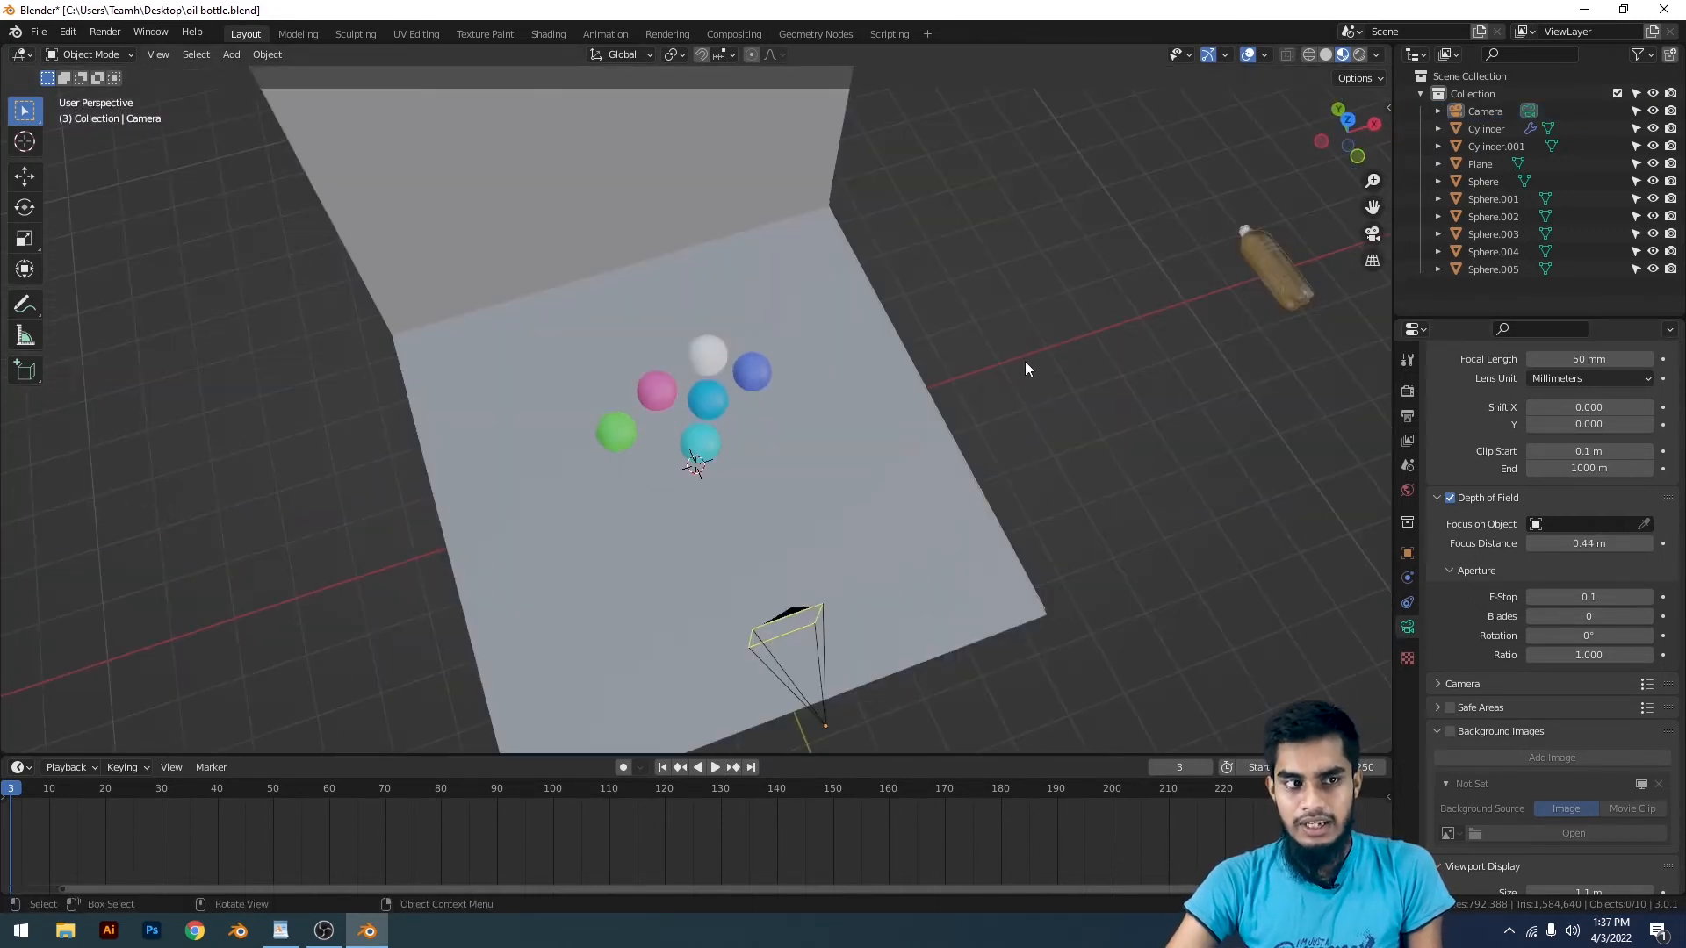
pyautogui.moveTo(924, 328); pyautogui.dragTo(907, 301, button='middle')
pyautogui.hotkey('shift', 'a')
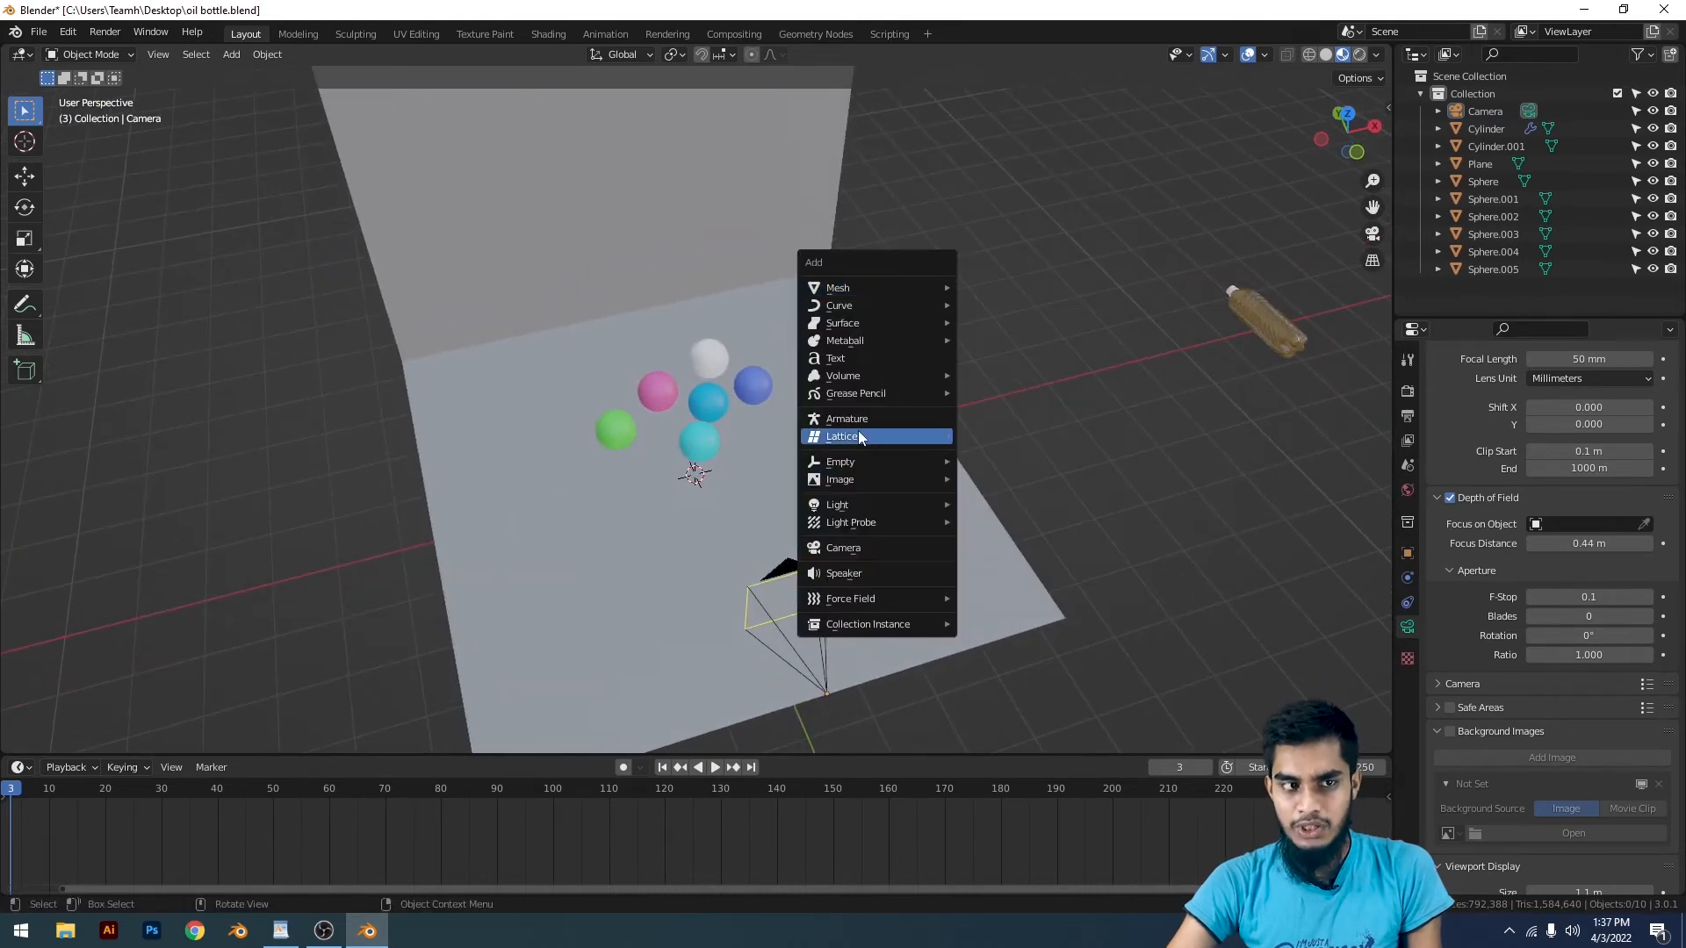
pyautogui.moveTo(866, 478)
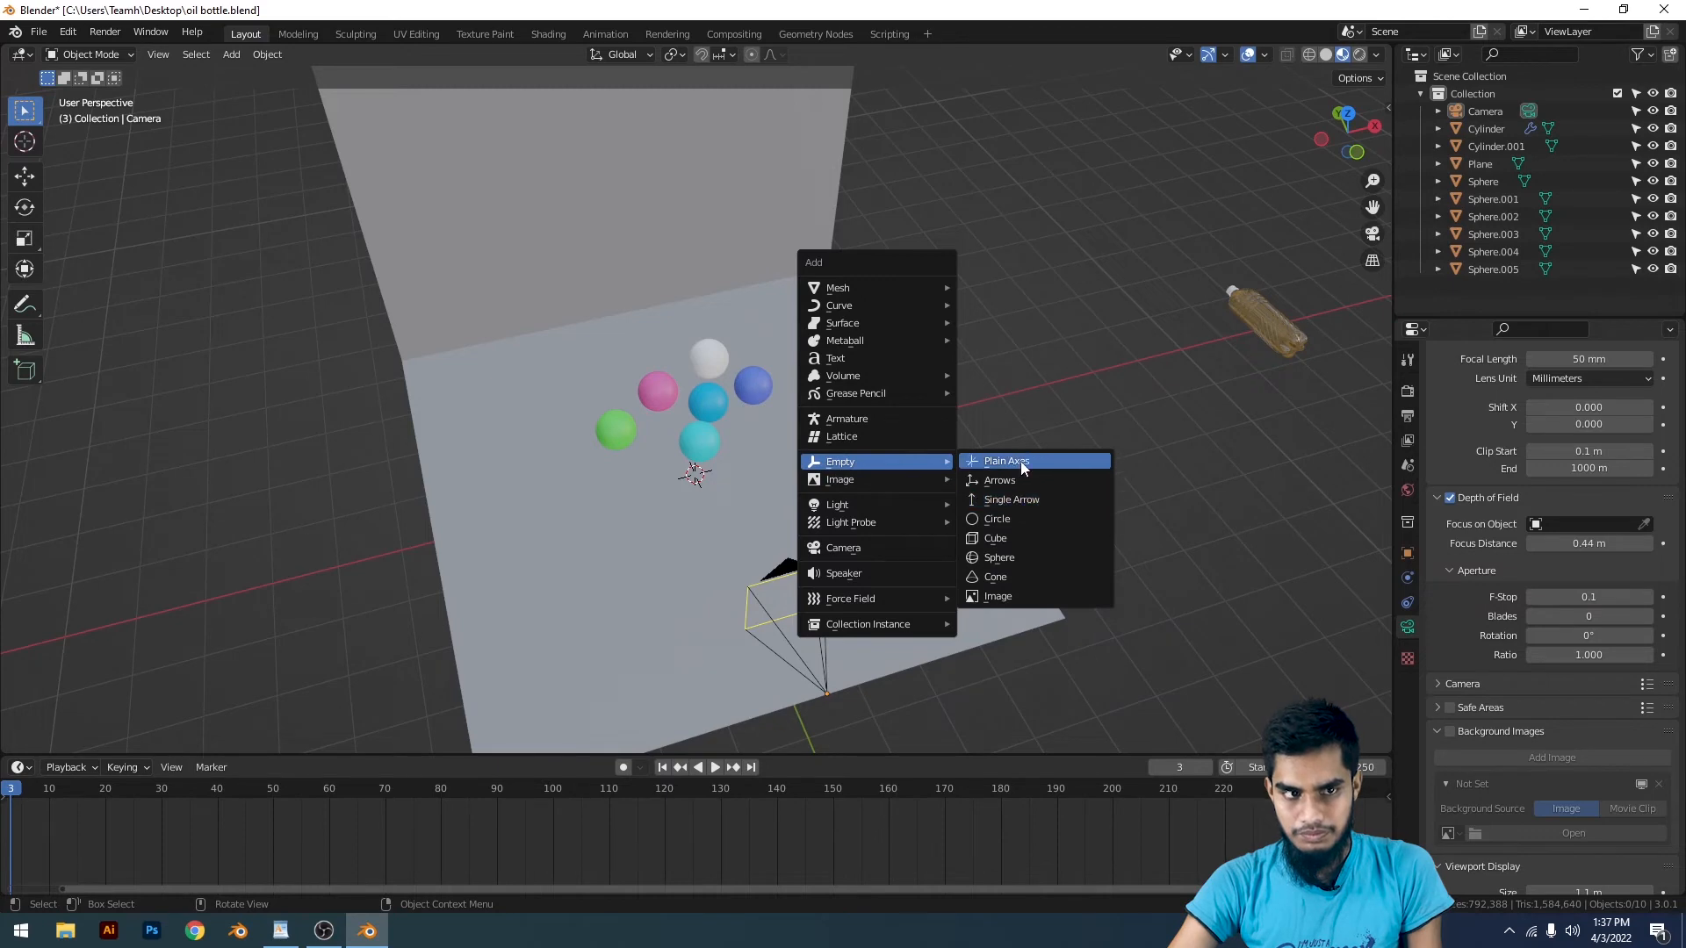
pyautogui.click(1021, 461)
# Step: Move the new empty about 3.16 m straight up along Z, above the spheres
pyautogui.scroll(-4, 778, 472)
pyautogui.moveTo(778, 472); pyautogui.dragTo(745, 470, button='middle')
pyautogui.press('g')
pyautogui.click(800, 411)
pyautogui.scroll(3, 801, 406)
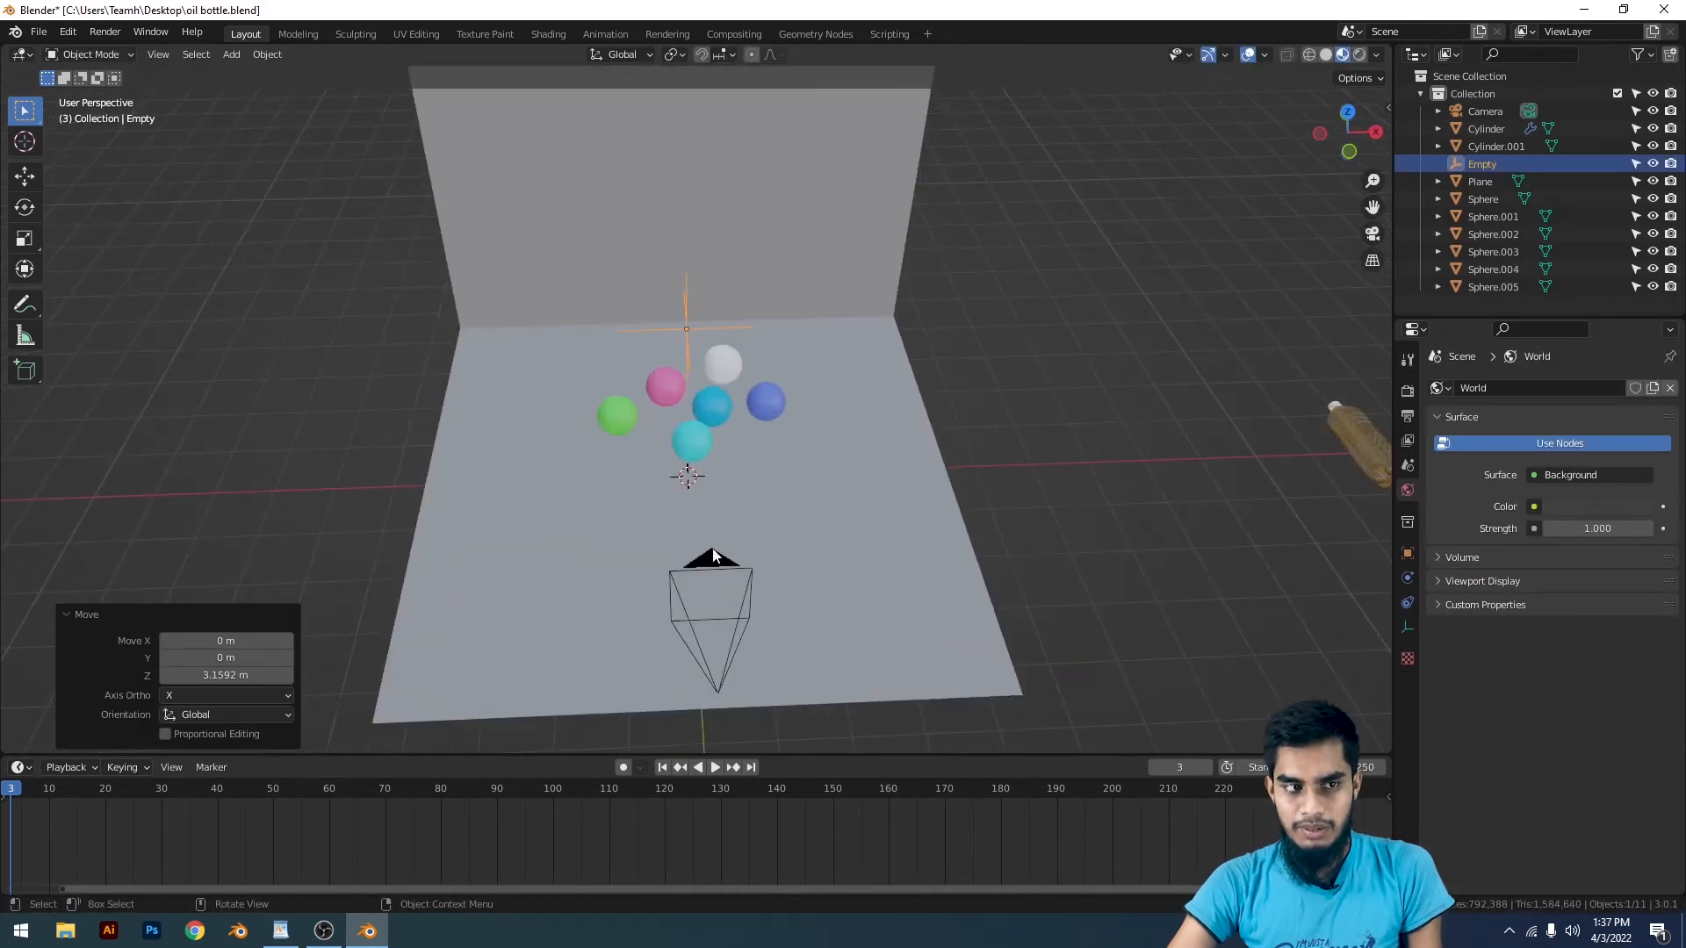
# Step: Set the empty as the camera's depth-of-field focus object
pyautogui.click(707, 578)
pyautogui.click(708, 556)
pyautogui.click(1450, 611)
pyautogui.click(1591, 637)
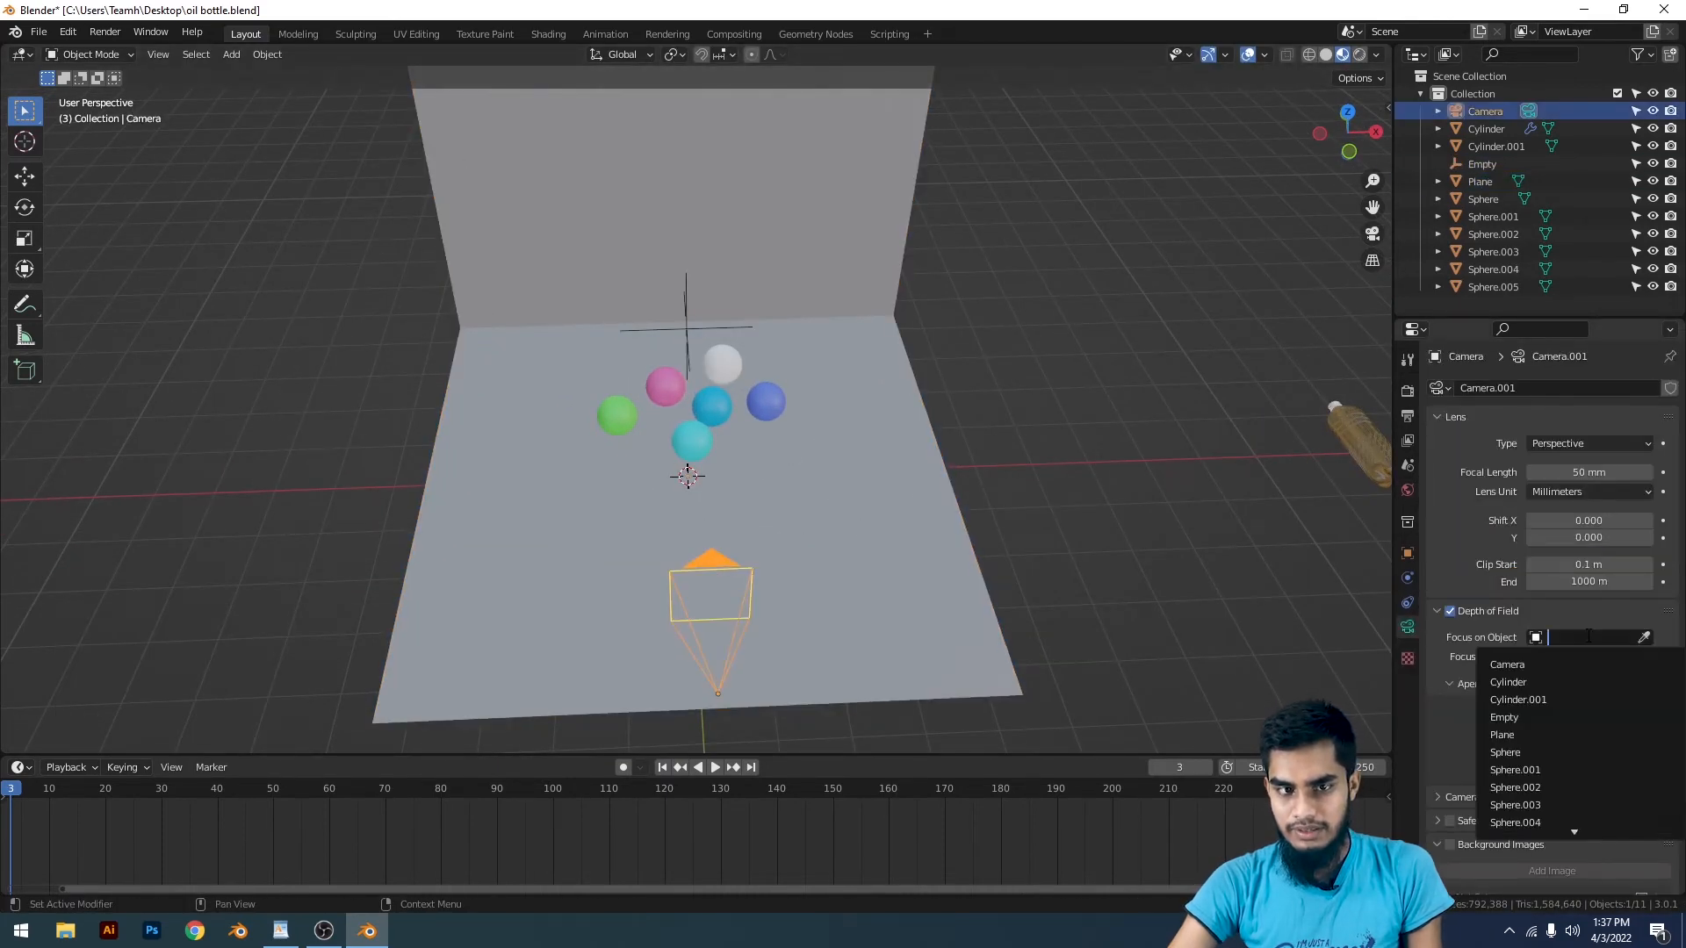
pyautogui.click(1534, 716)
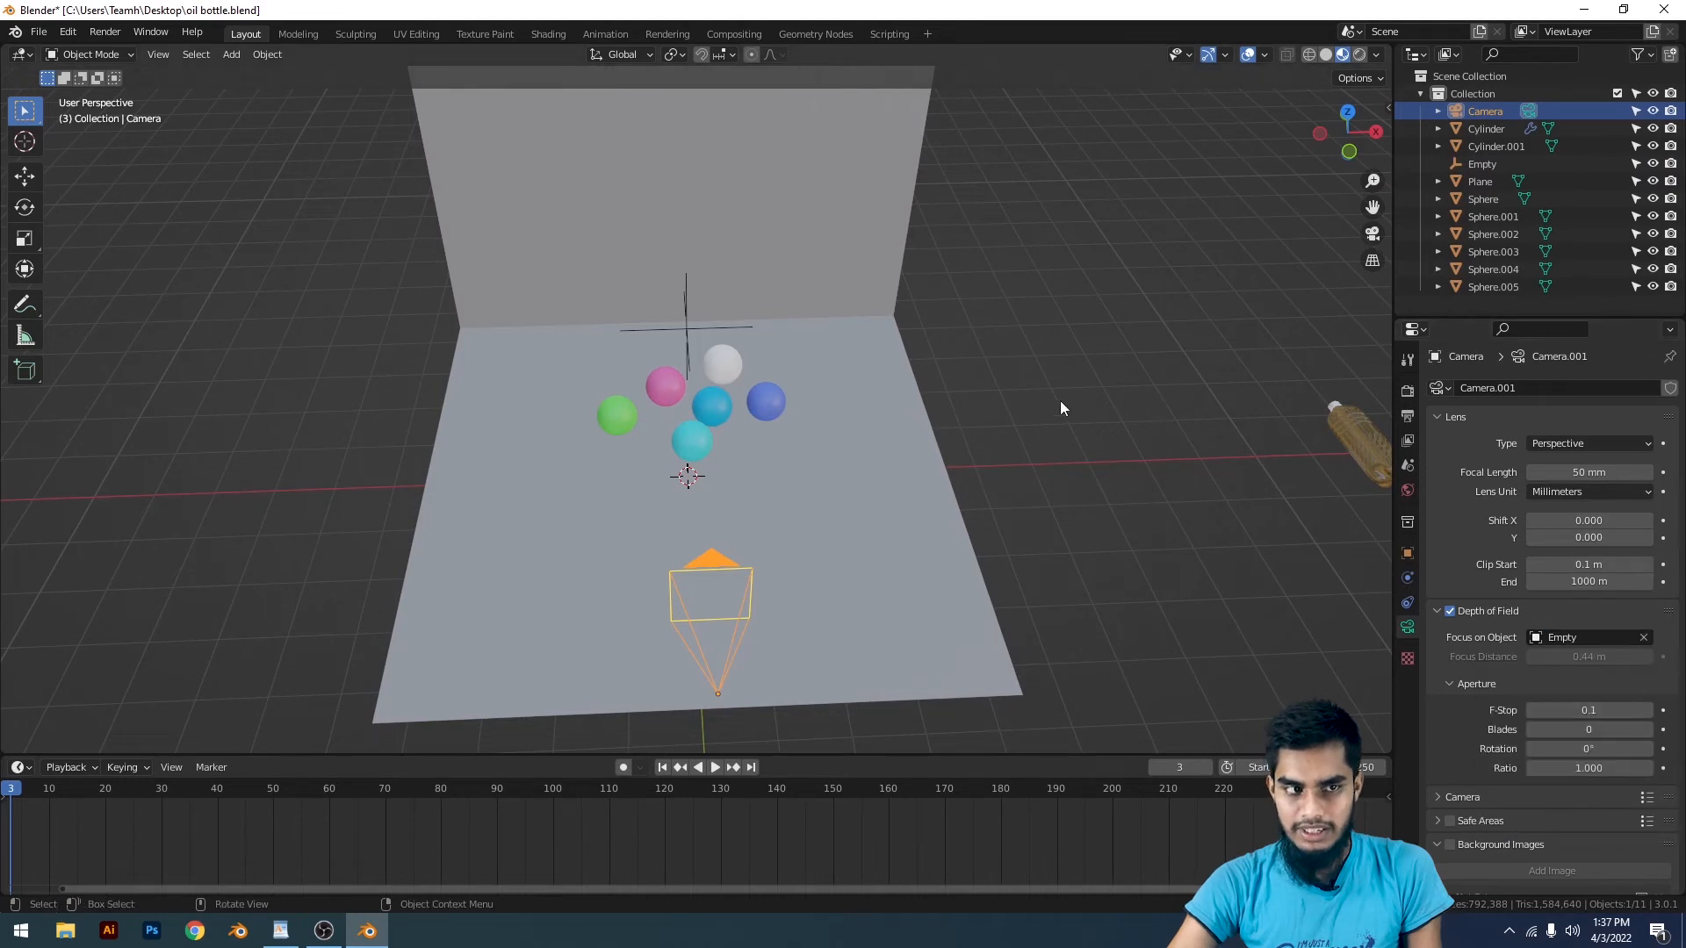
# Step: Try to divide the 3D viewport of the Layout workspace into two areas
pyautogui.moveTo(1061, 400); pyautogui.dragTo(925, 363, button='middle')
pyautogui.click(690, 309)
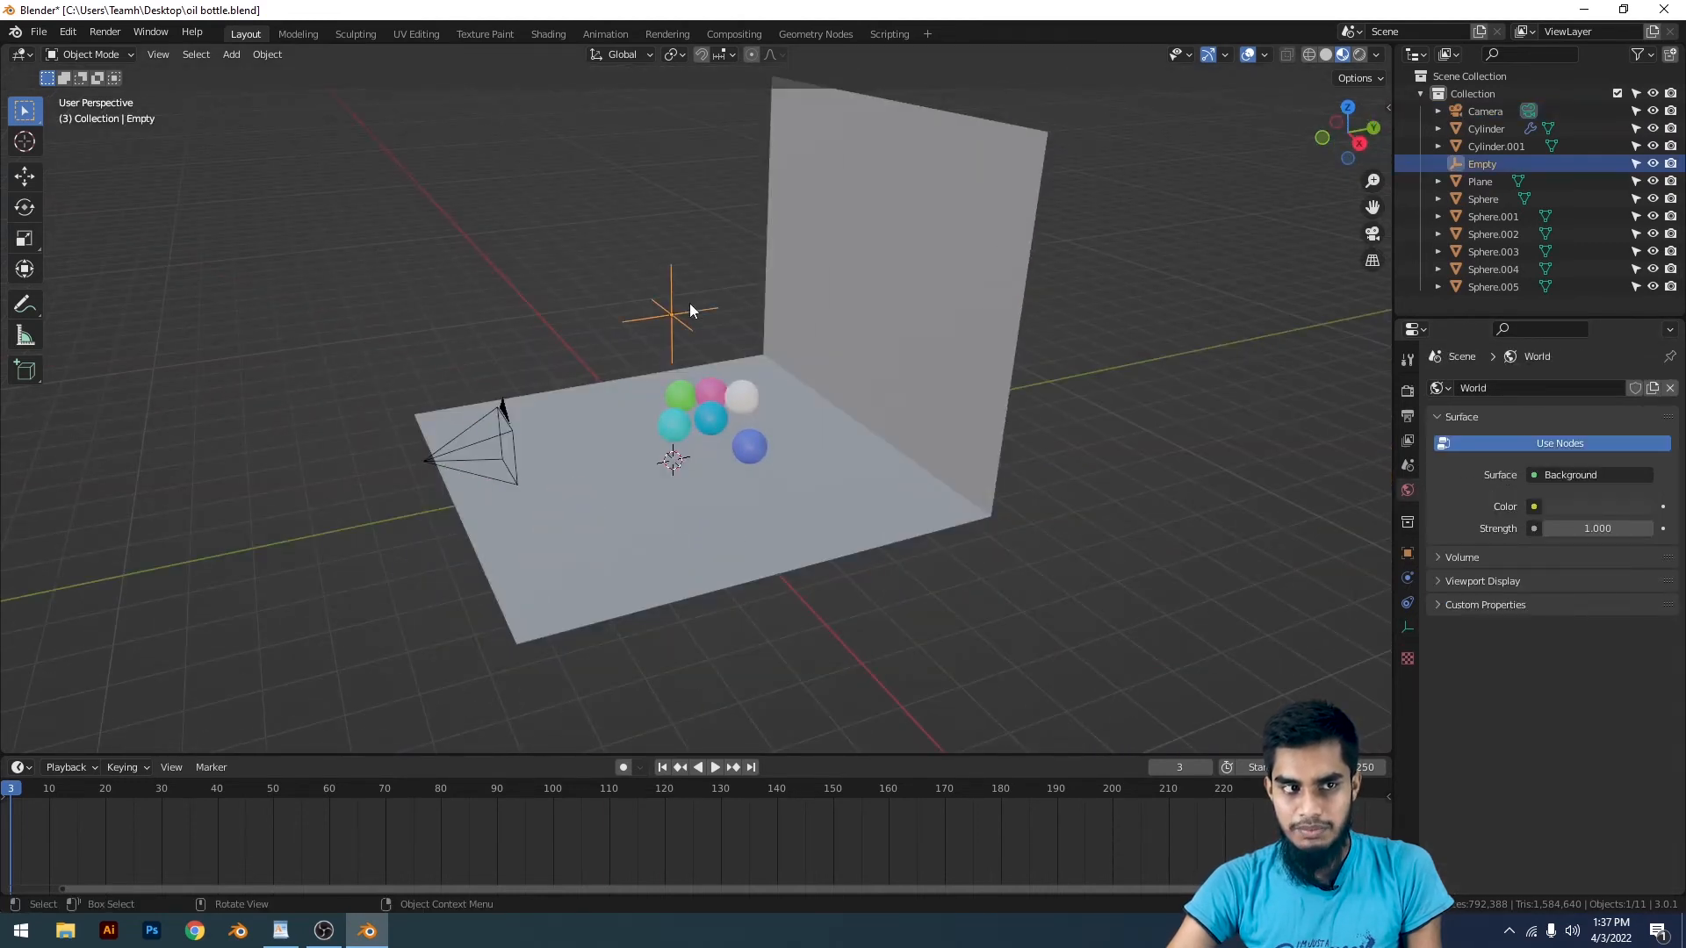
pyautogui.moveTo(696, 309); pyautogui.dragTo(998, 395, button='middle')
pyautogui.click(1267, 96)
pyautogui.moveTo(1405, 40); pyautogui.dragTo(795, 69)
pyautogui.moveTo(927, 108); pyautogui.dragTo(966, 131)
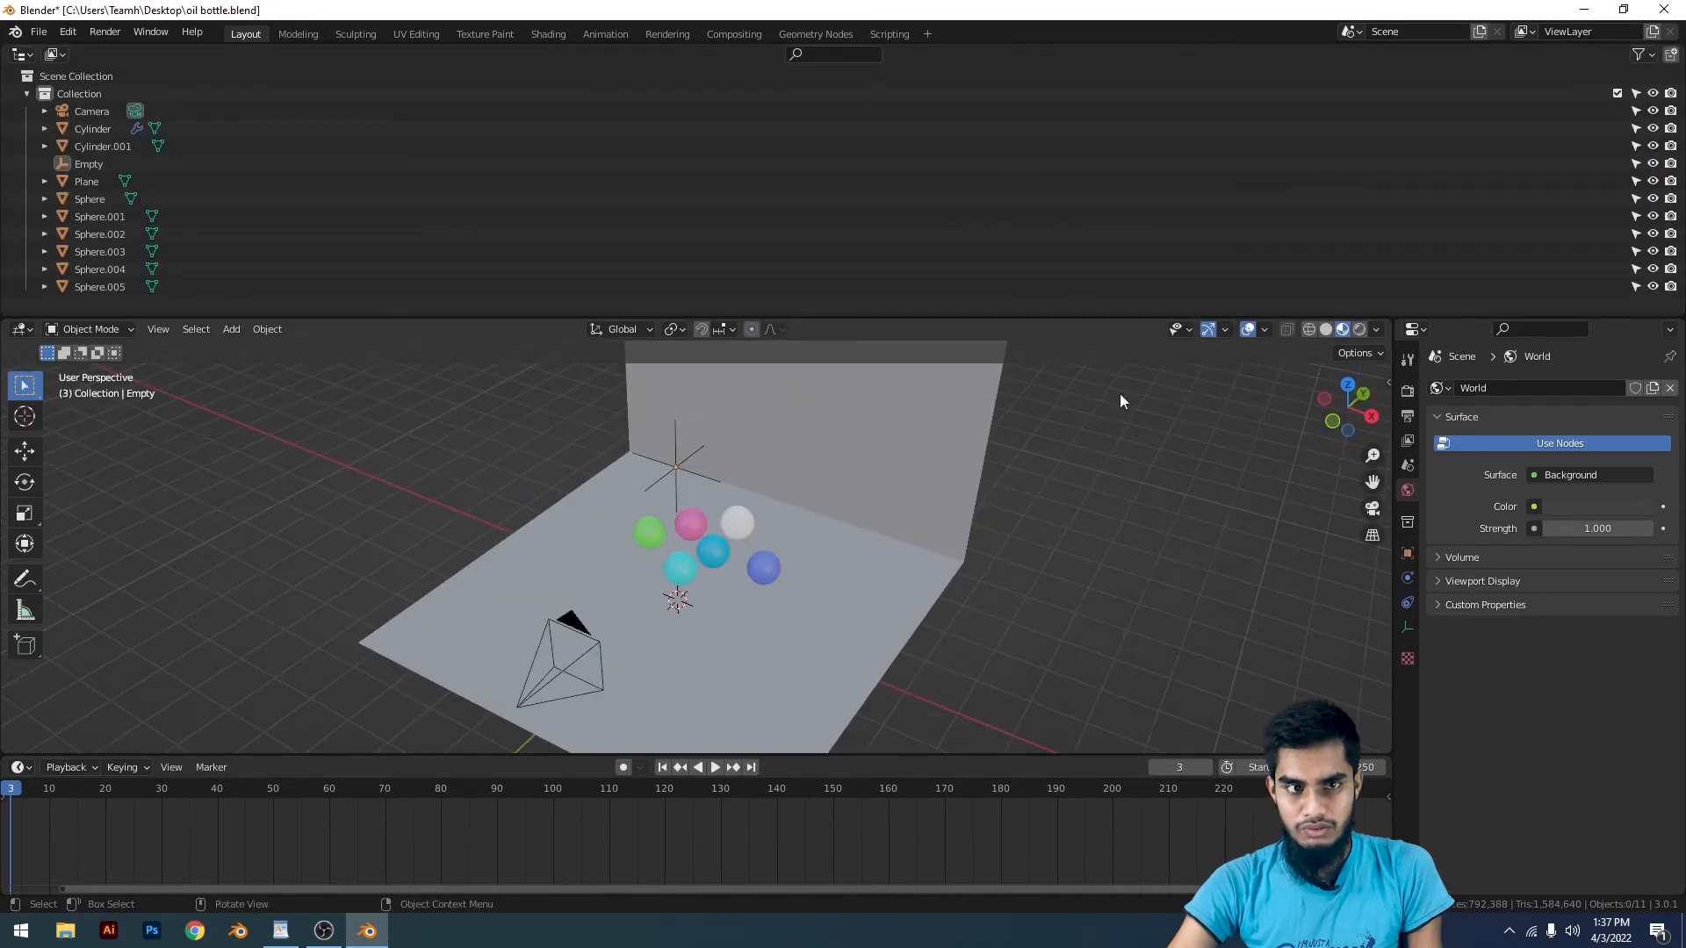
pyautogui.hotkey('ctrl', 'z')
pyautogui.click(1085, 407)
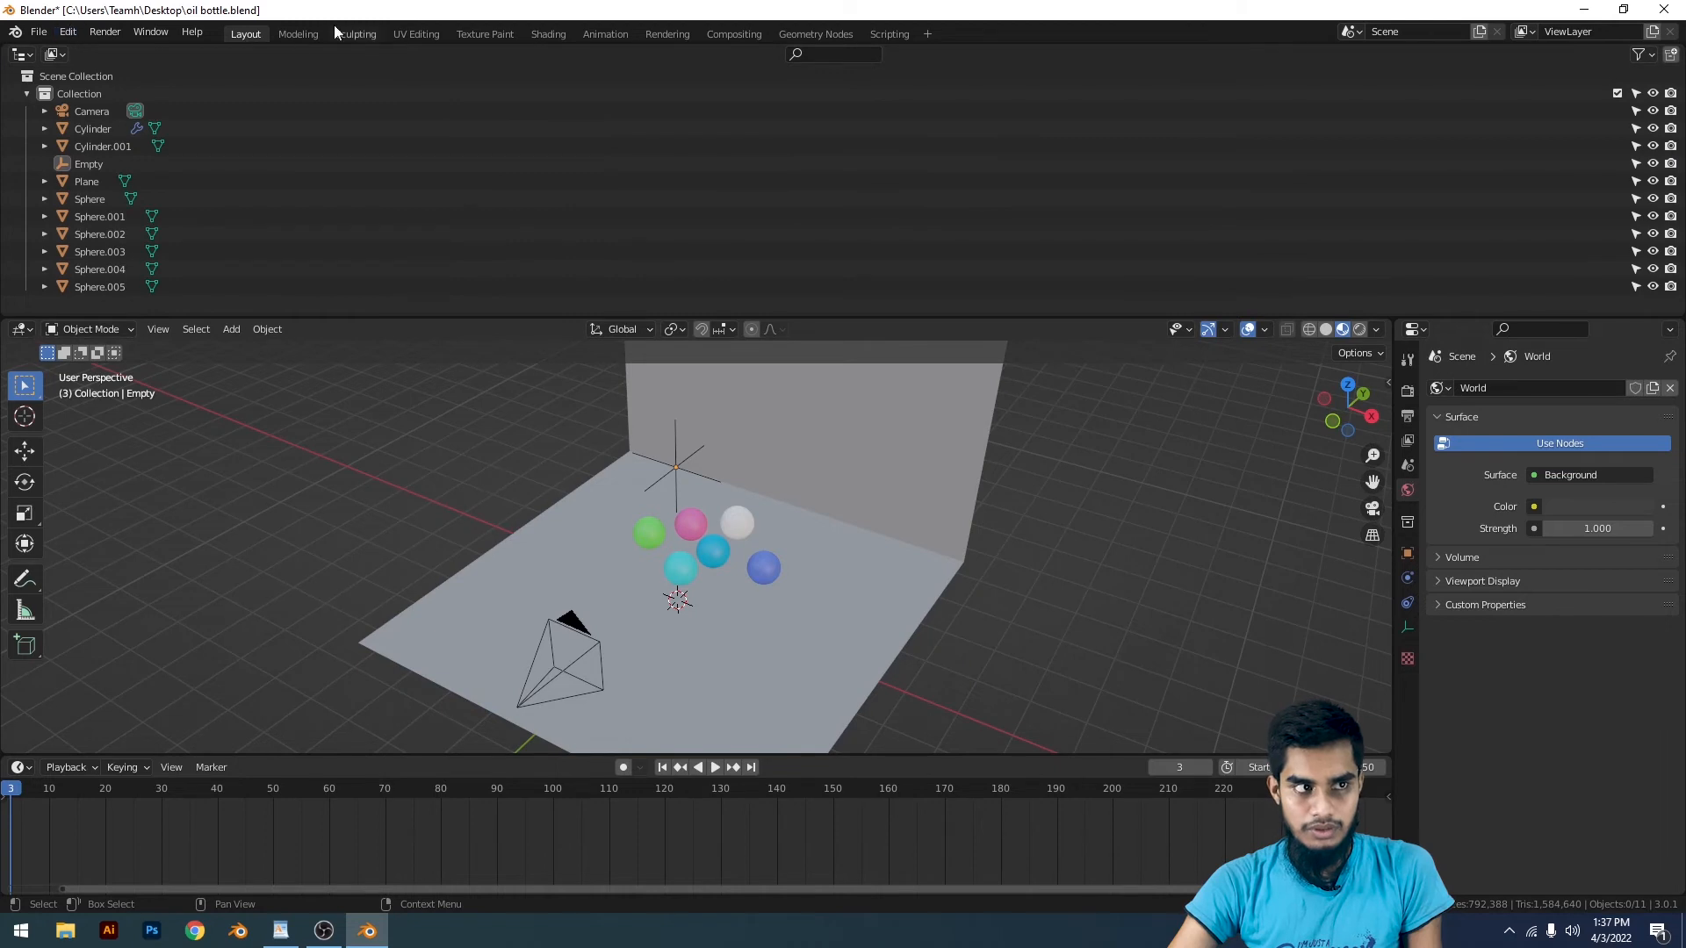
# Step: Switch to the Modeling workspace and split its 3D viewport vertically into two side-by-side views
pyautogui.click(307, 35)
pyautogui.scroll(-5, 955, 259)
pyautogui.moveTo(955, 259); pyautogui.dragTo(1029, 226, button='middle')
pyautogui.scroll(3, 967, 300)
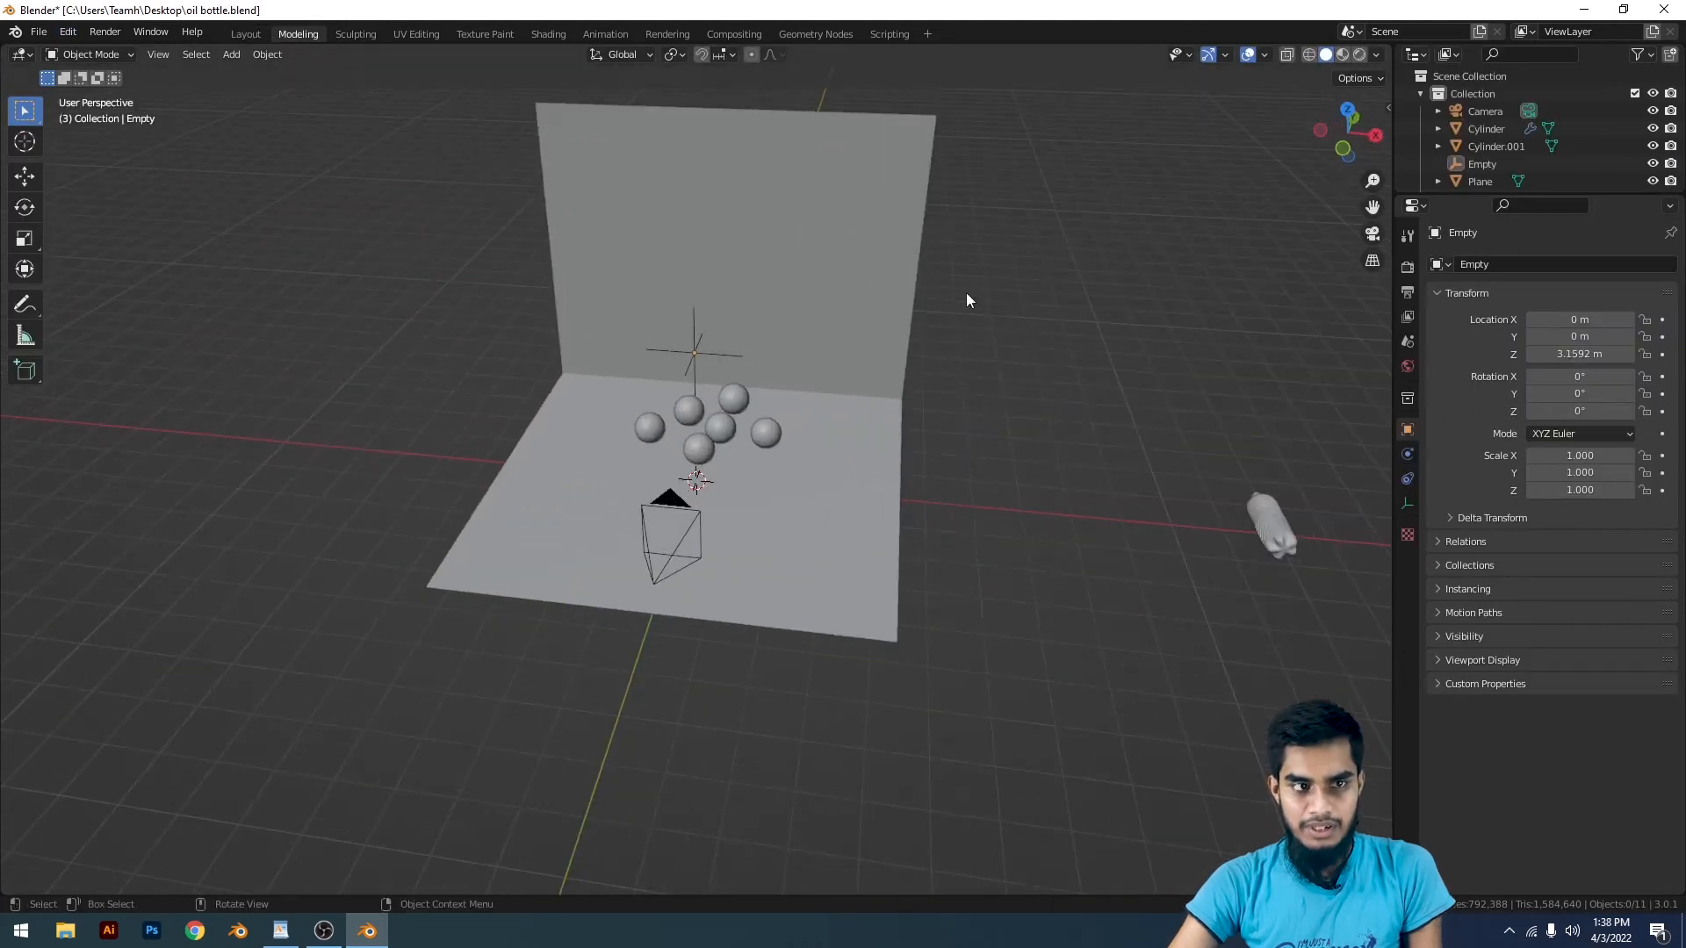
pyautogui.rightClick(791, 896)
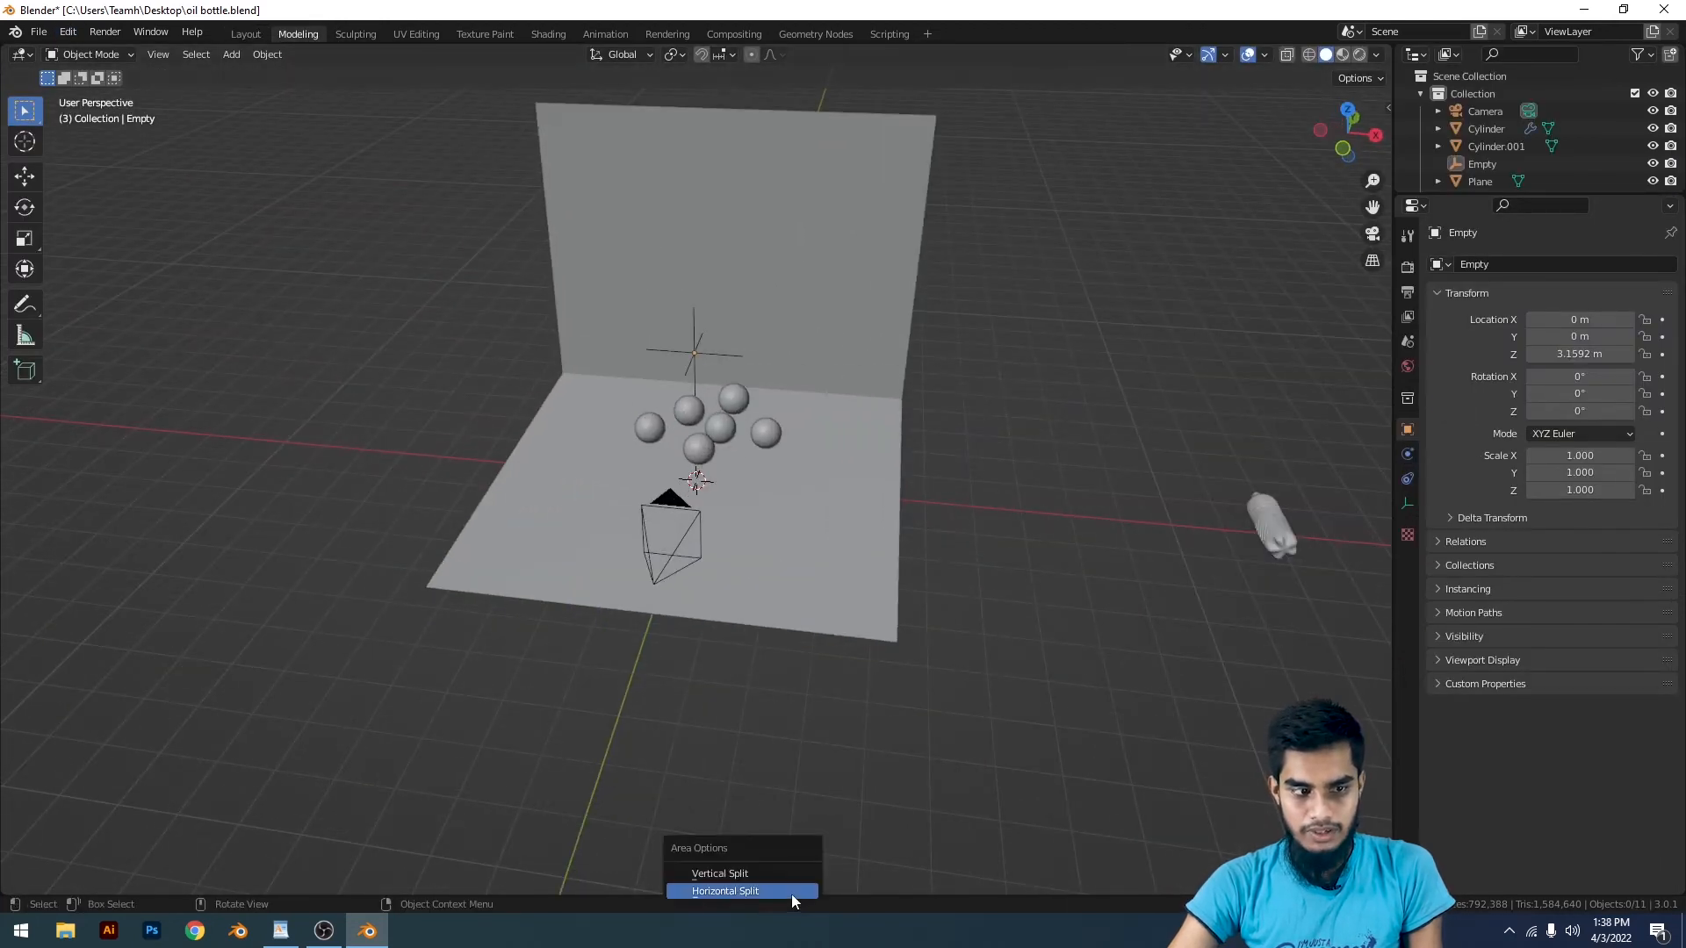
pyautogui.click(750, 874)
pyautogui.click(936, 88)
pyautogui.click(957, 55)
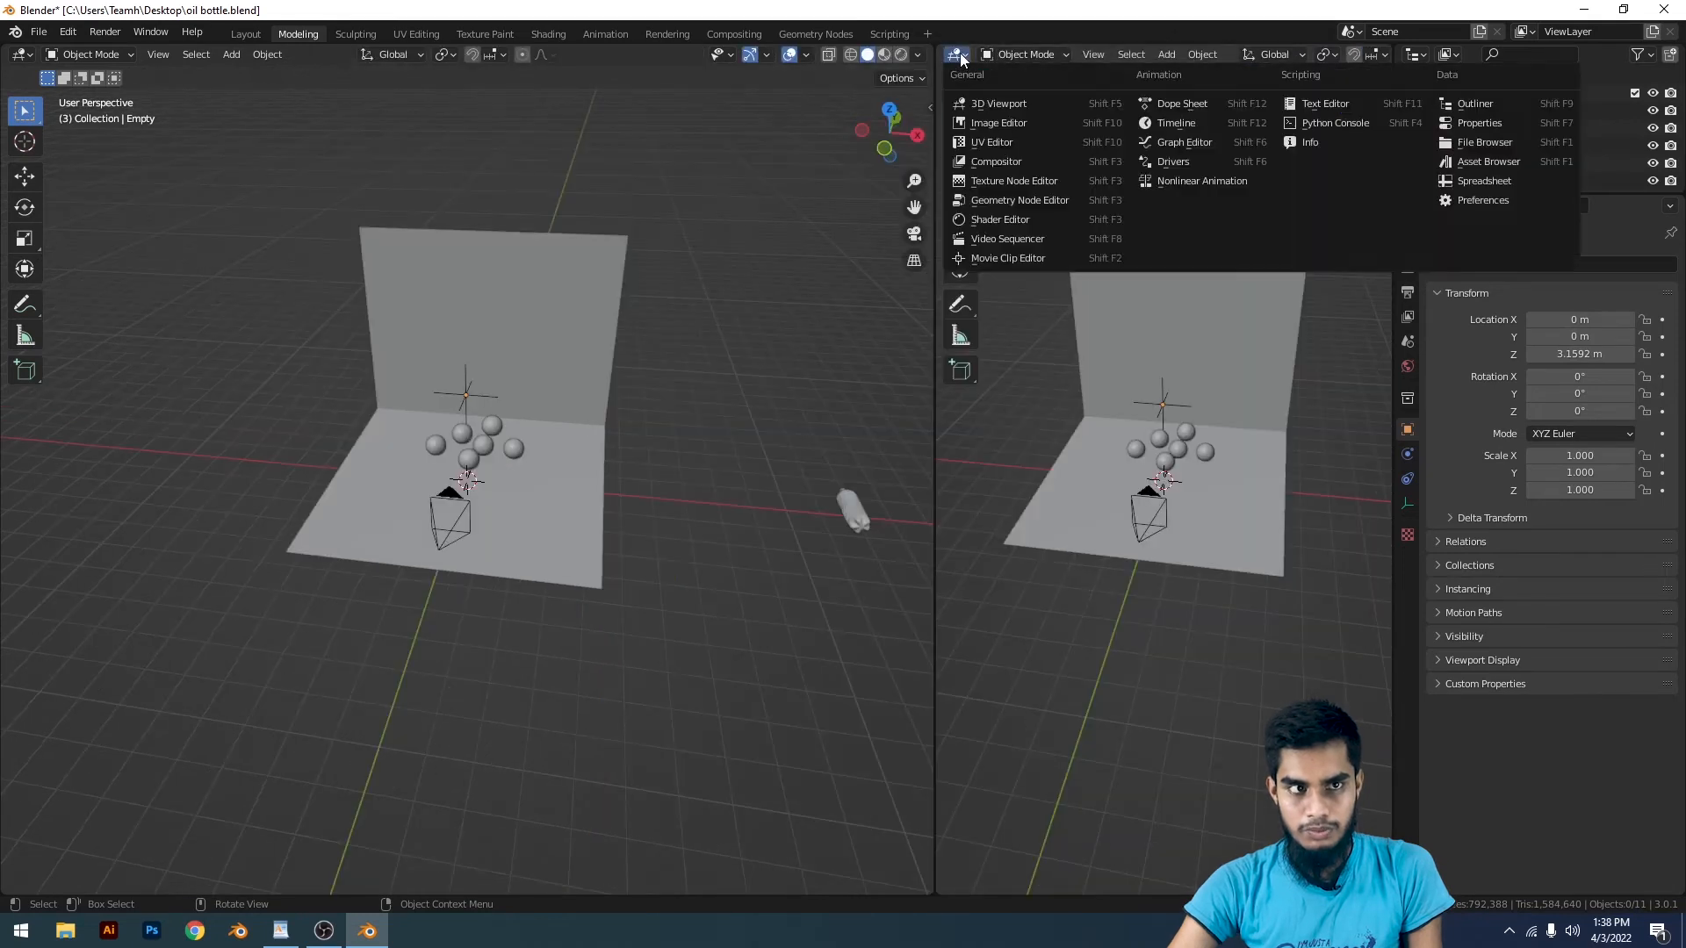
pyautogui.click(1173, 390)
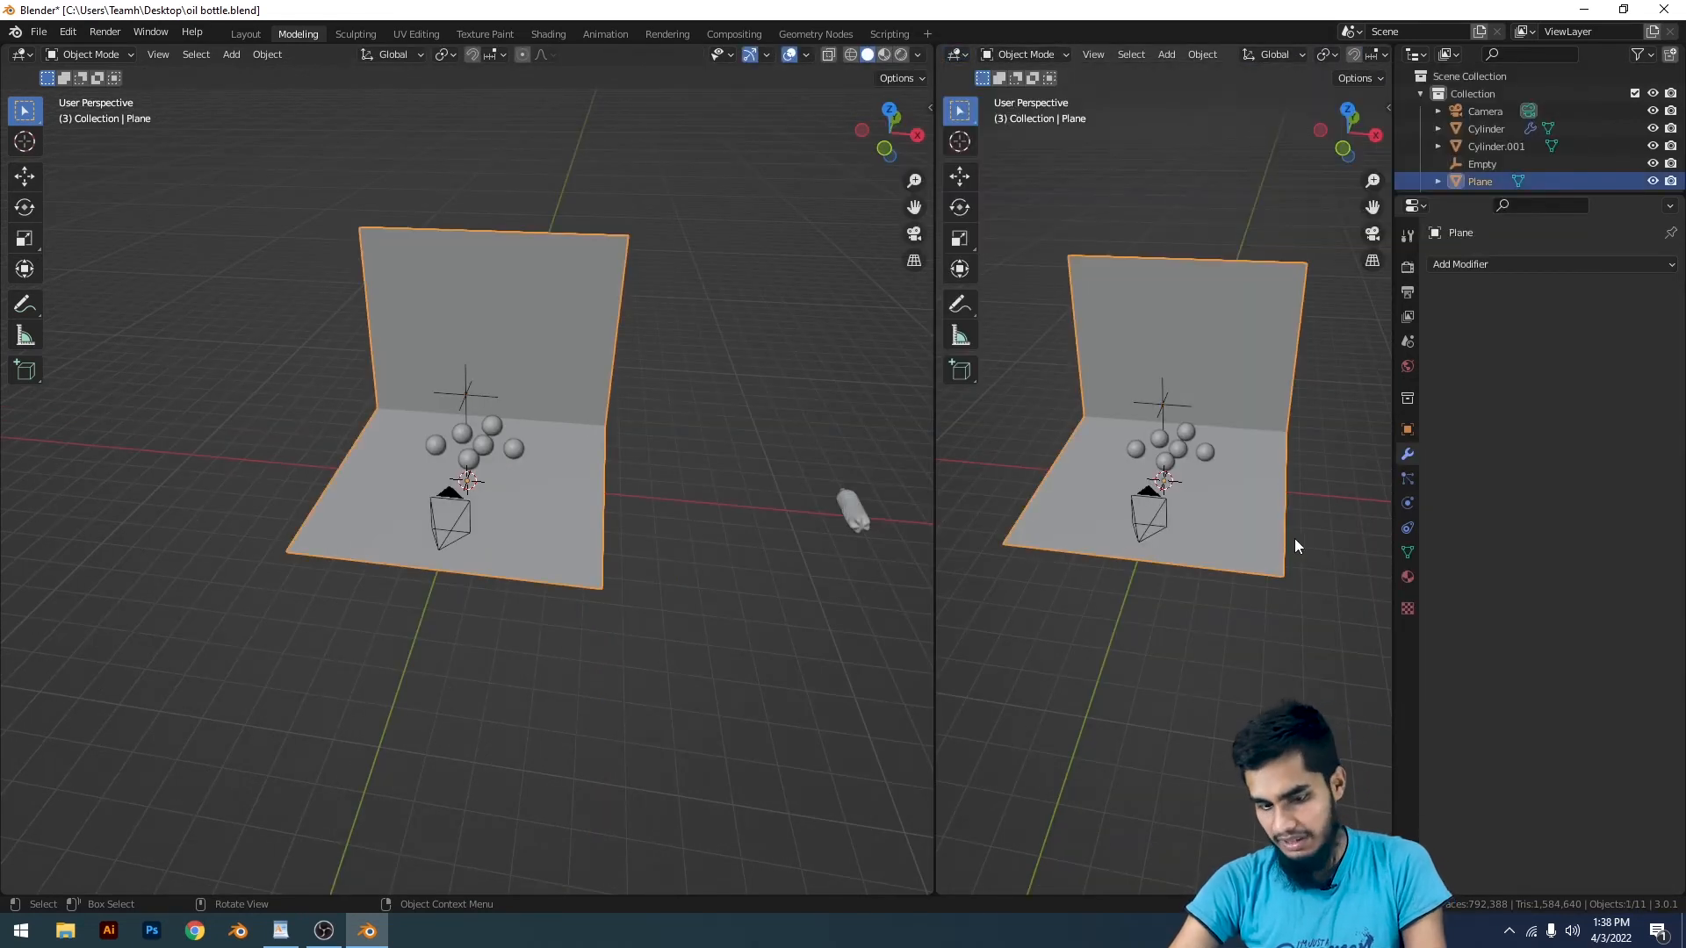
# Step: Look through the camera in the second 3D viewport and switch its shading to Material Preview
pyautogui.press('KP_0')
pyautogui.hscroll(8, 1362, 51)
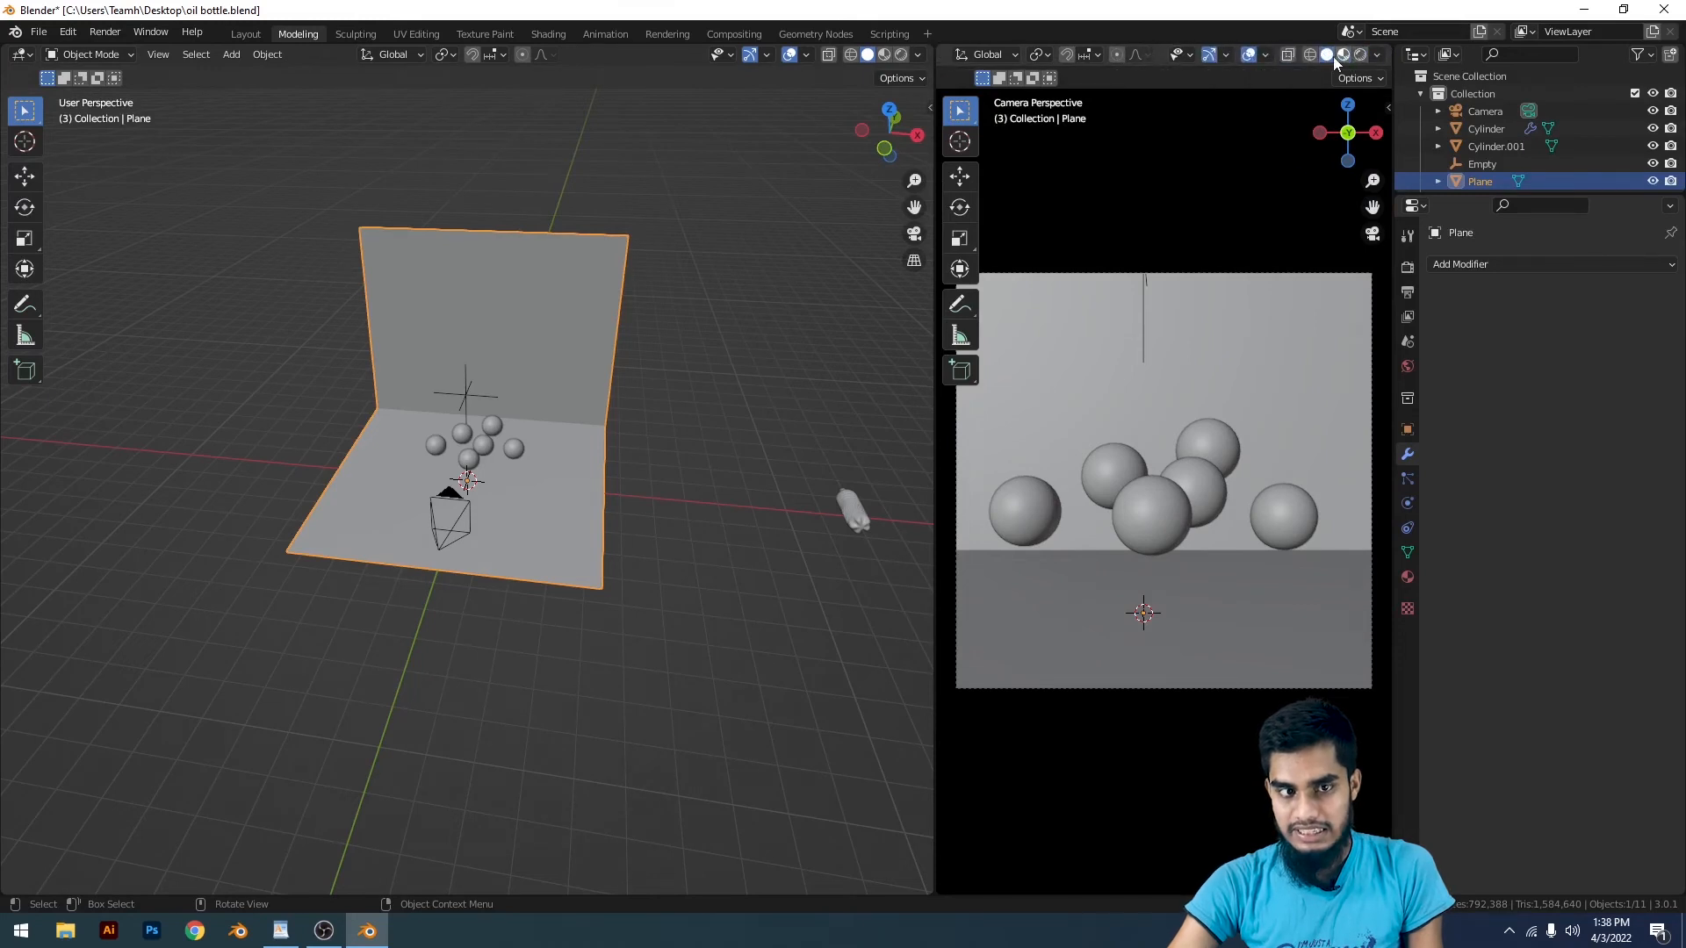
pyautogui.click(1342, 54)
pyautogui.scroll(-2, 1167, 514)
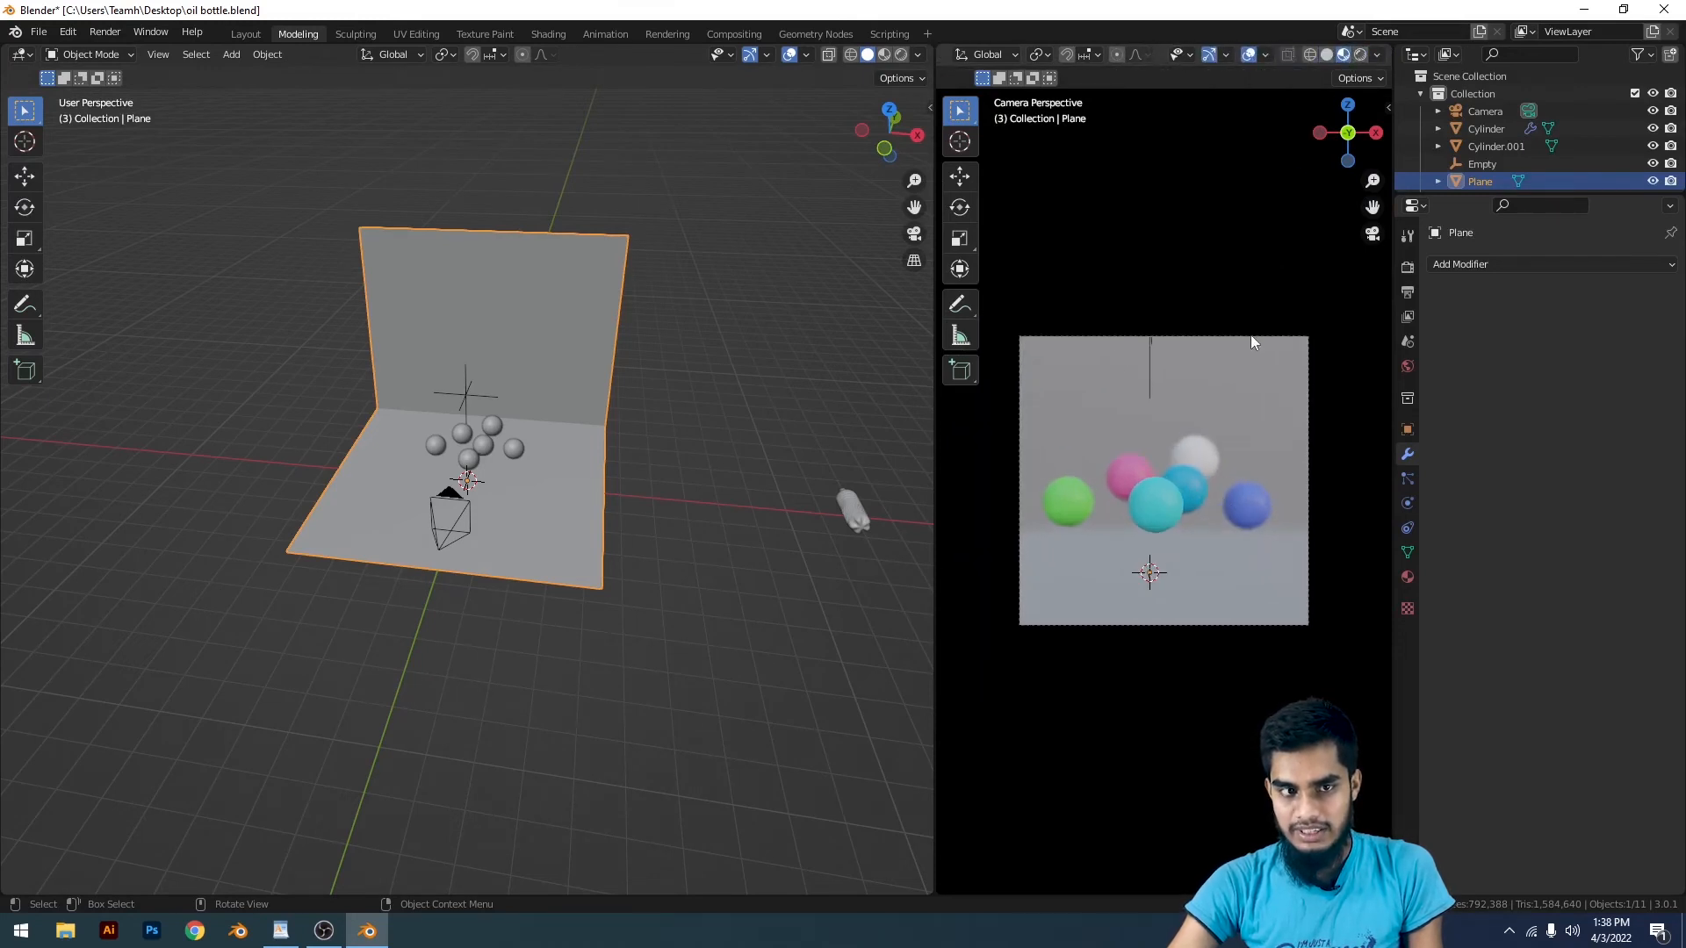
# Step: Select the empty above the spheres and lower it about 2.19 m along Z to sphere height
pyautogui.moveTo(618, 393); pyautogui.dragTo(695, 455, button='middle')
pyautogui.scroll(4, 685, 461)
pyautogui.keyDown('shift'); pyautogui.moveTo(588, 502); pyautogui.dragTo(748, 555, button='middle'); pyautogui.keyUp('shift')
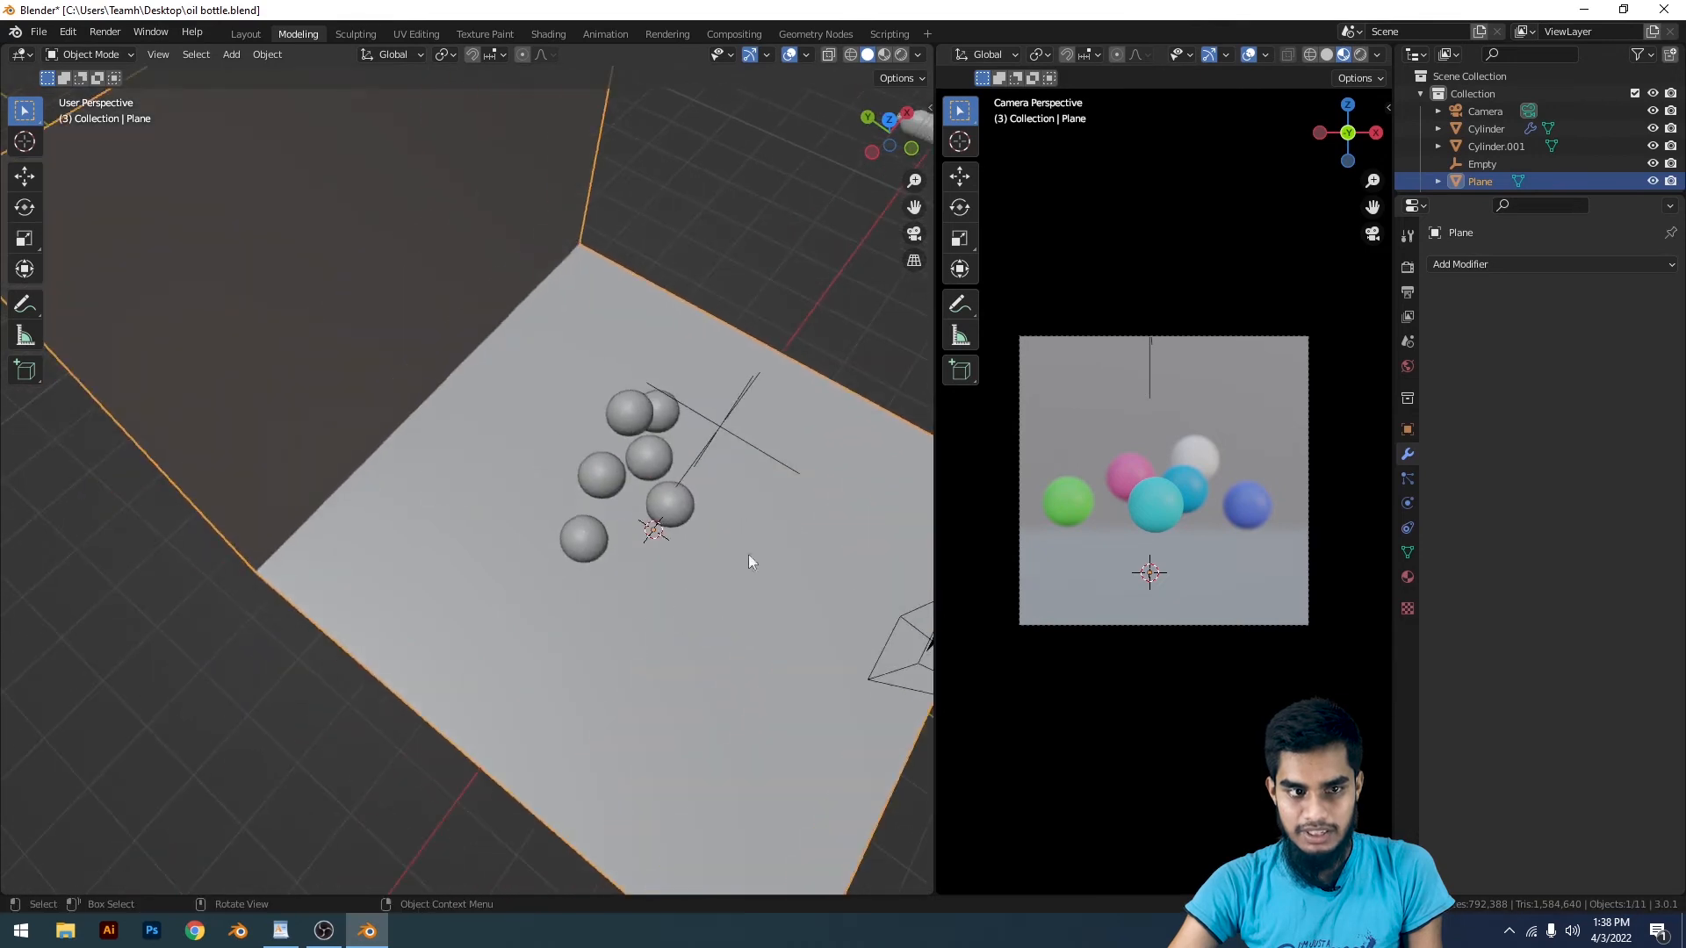
pyautogui.scroll(1, 701, 472)
pyautogui.moveTo(701, 473); pyautogui.dragTo(662, 457, button='middle')
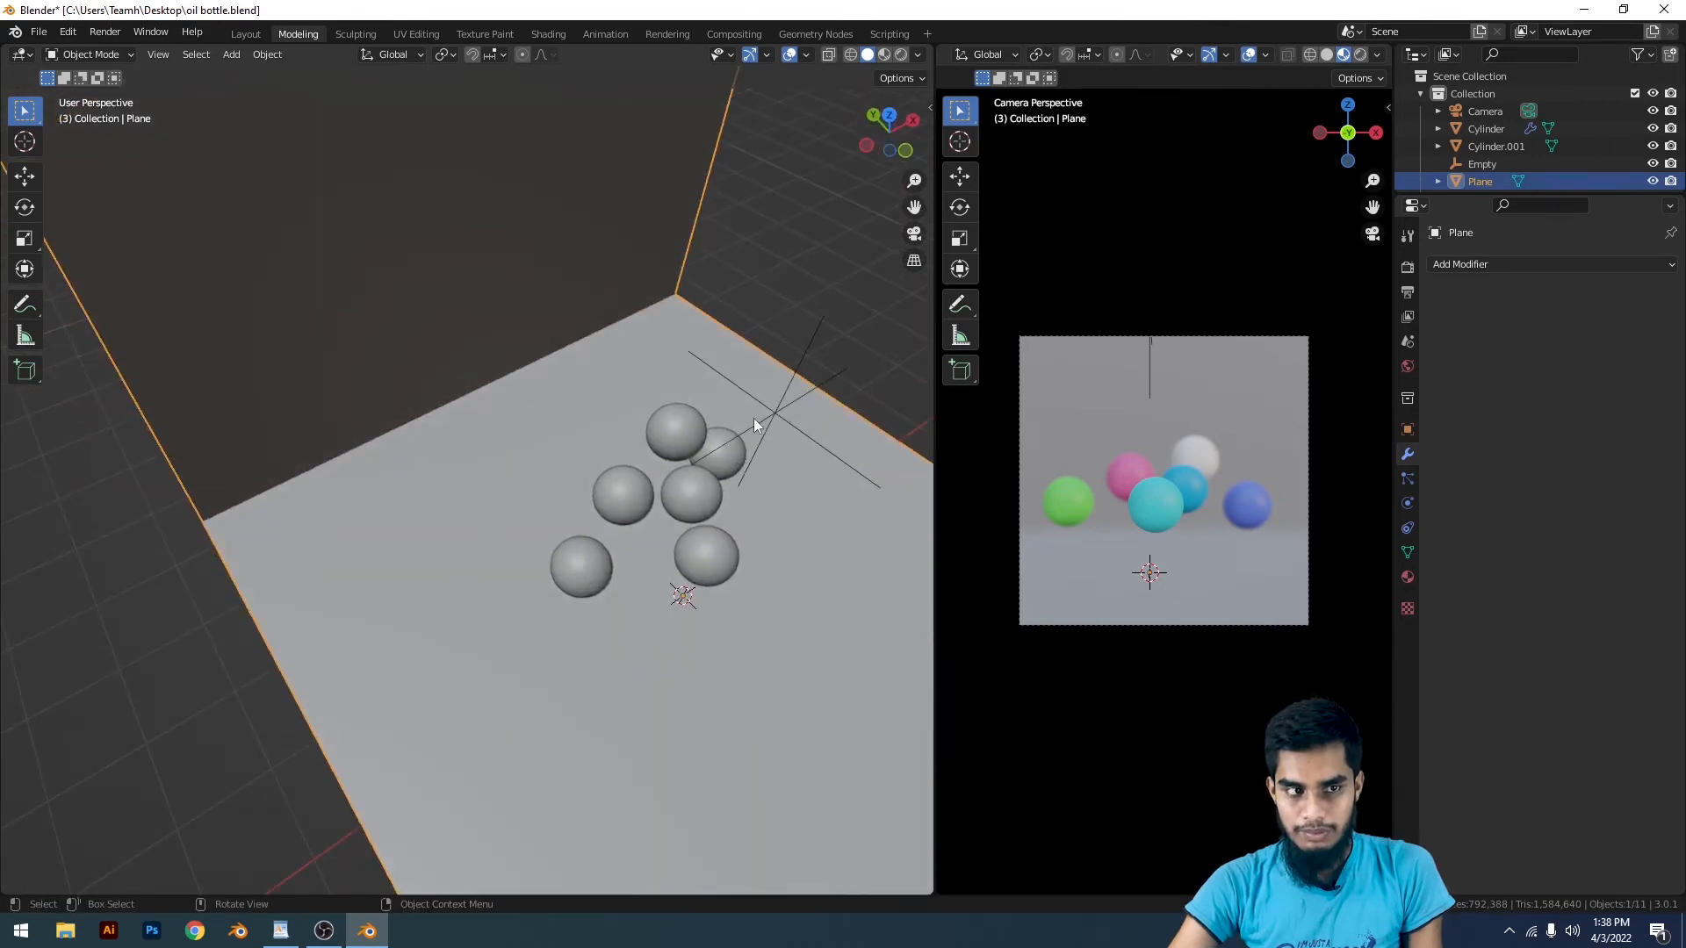
pyautogui.click(781, 420)
pyautogui.scroll(-4, 748, 418)
pyautogui.moveTo(748, 418); pyautogui.dragTo(577, 529, button='middle')
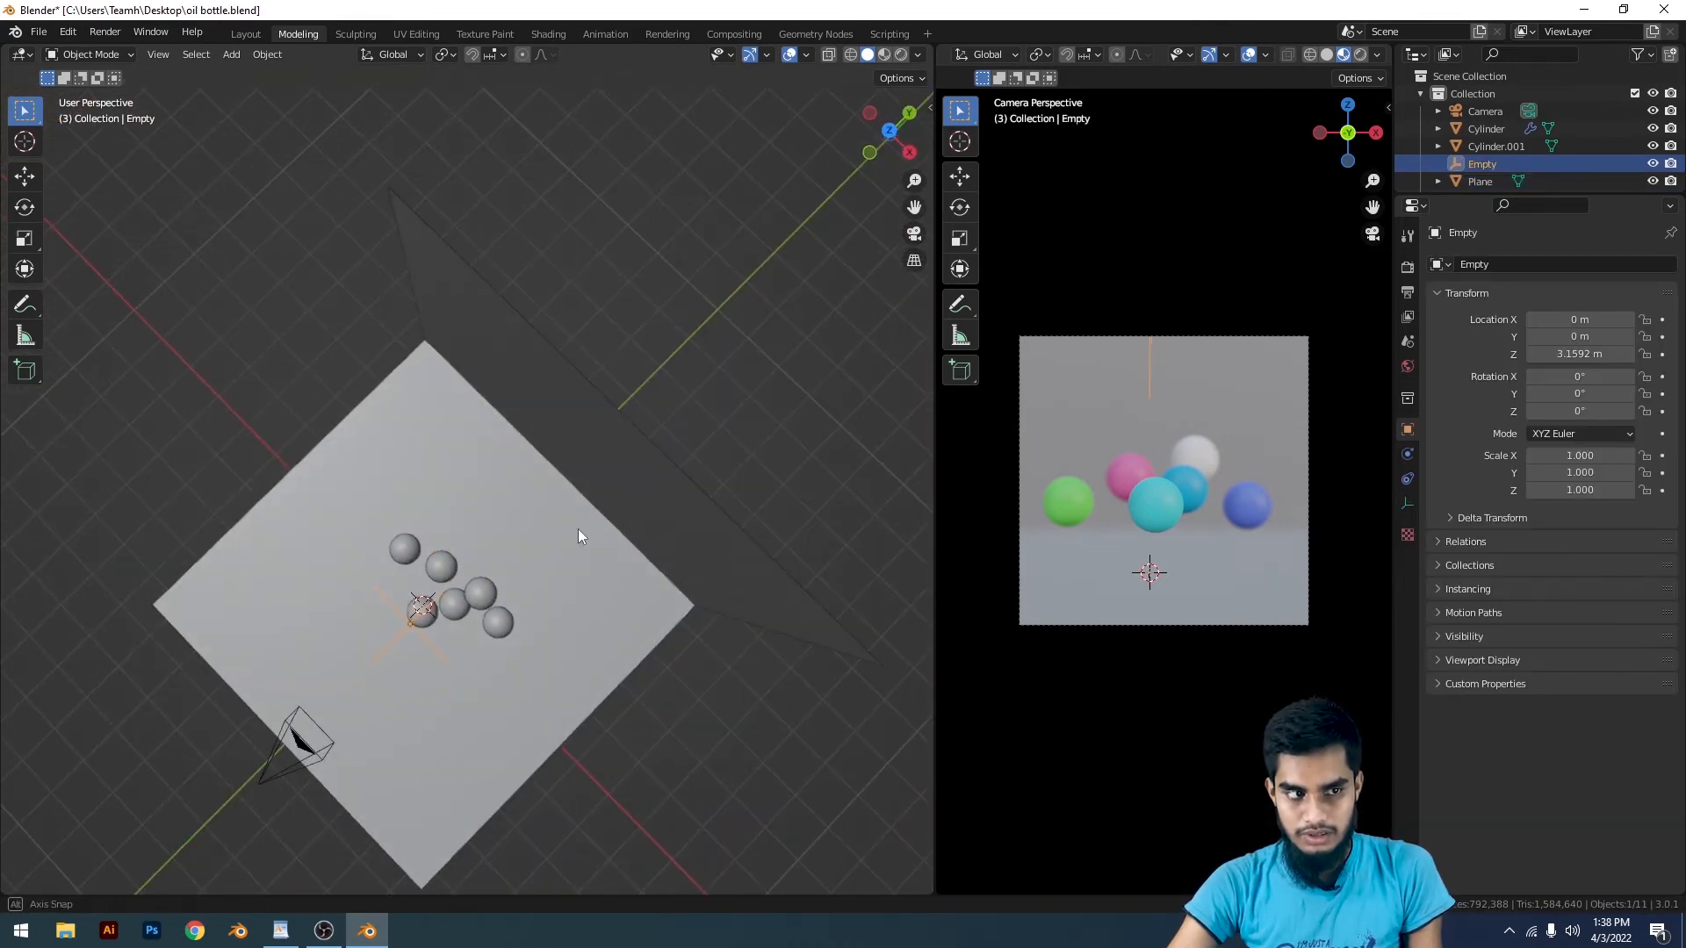
pyautogui.press('KP_7')
pyautogui.scroll(5, 667, 594)
pyautogui.scroll(-3, 686, 672)
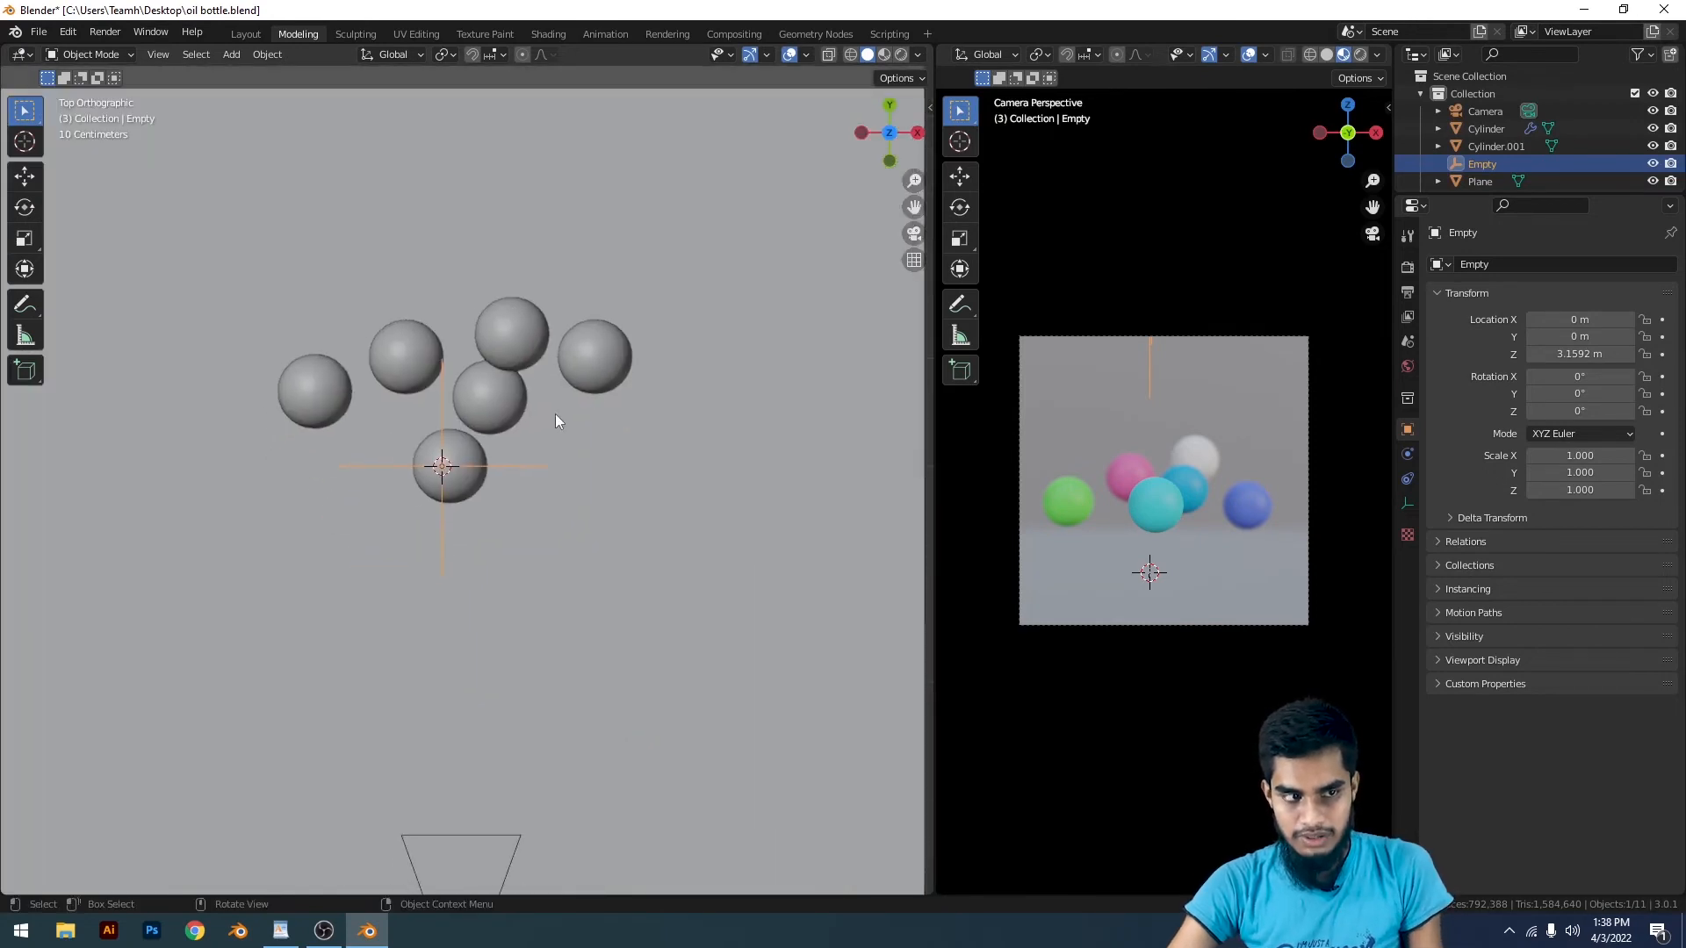
pyautogui.moveTo(554, 414); pyautogui.dragTo(523, 355, button='middle')
pyautogui.press('g')
pyautogui.press('z')
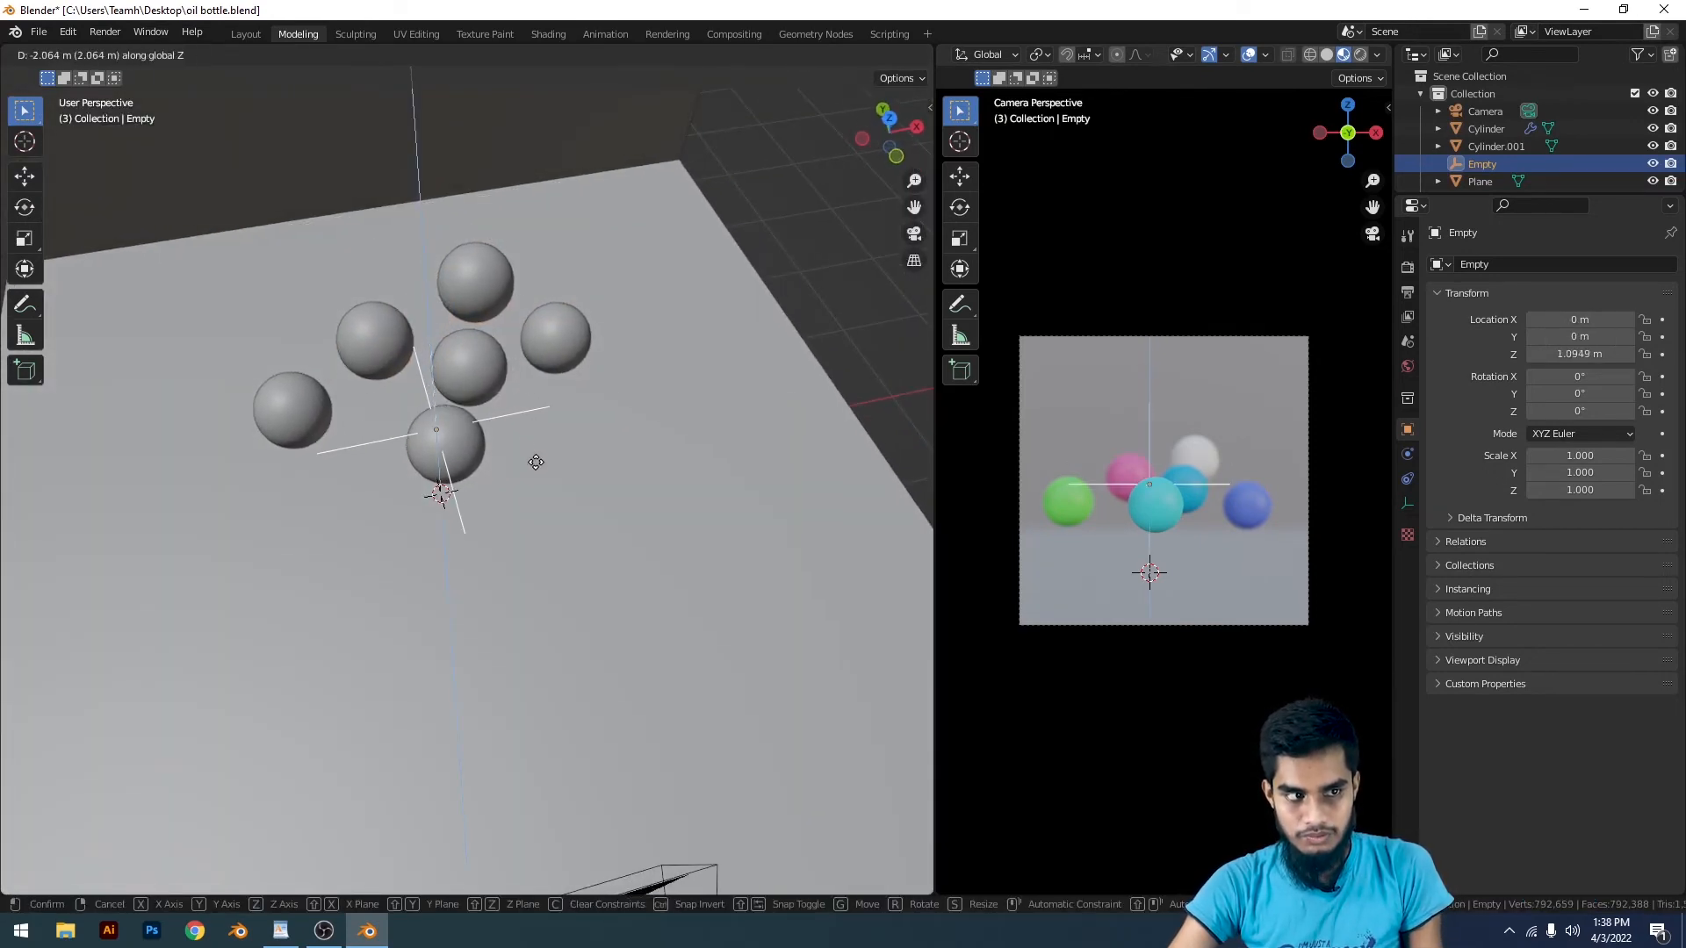
pyautogui.click(536, 466)
pyautogui.scroll(-3, 582, 472)
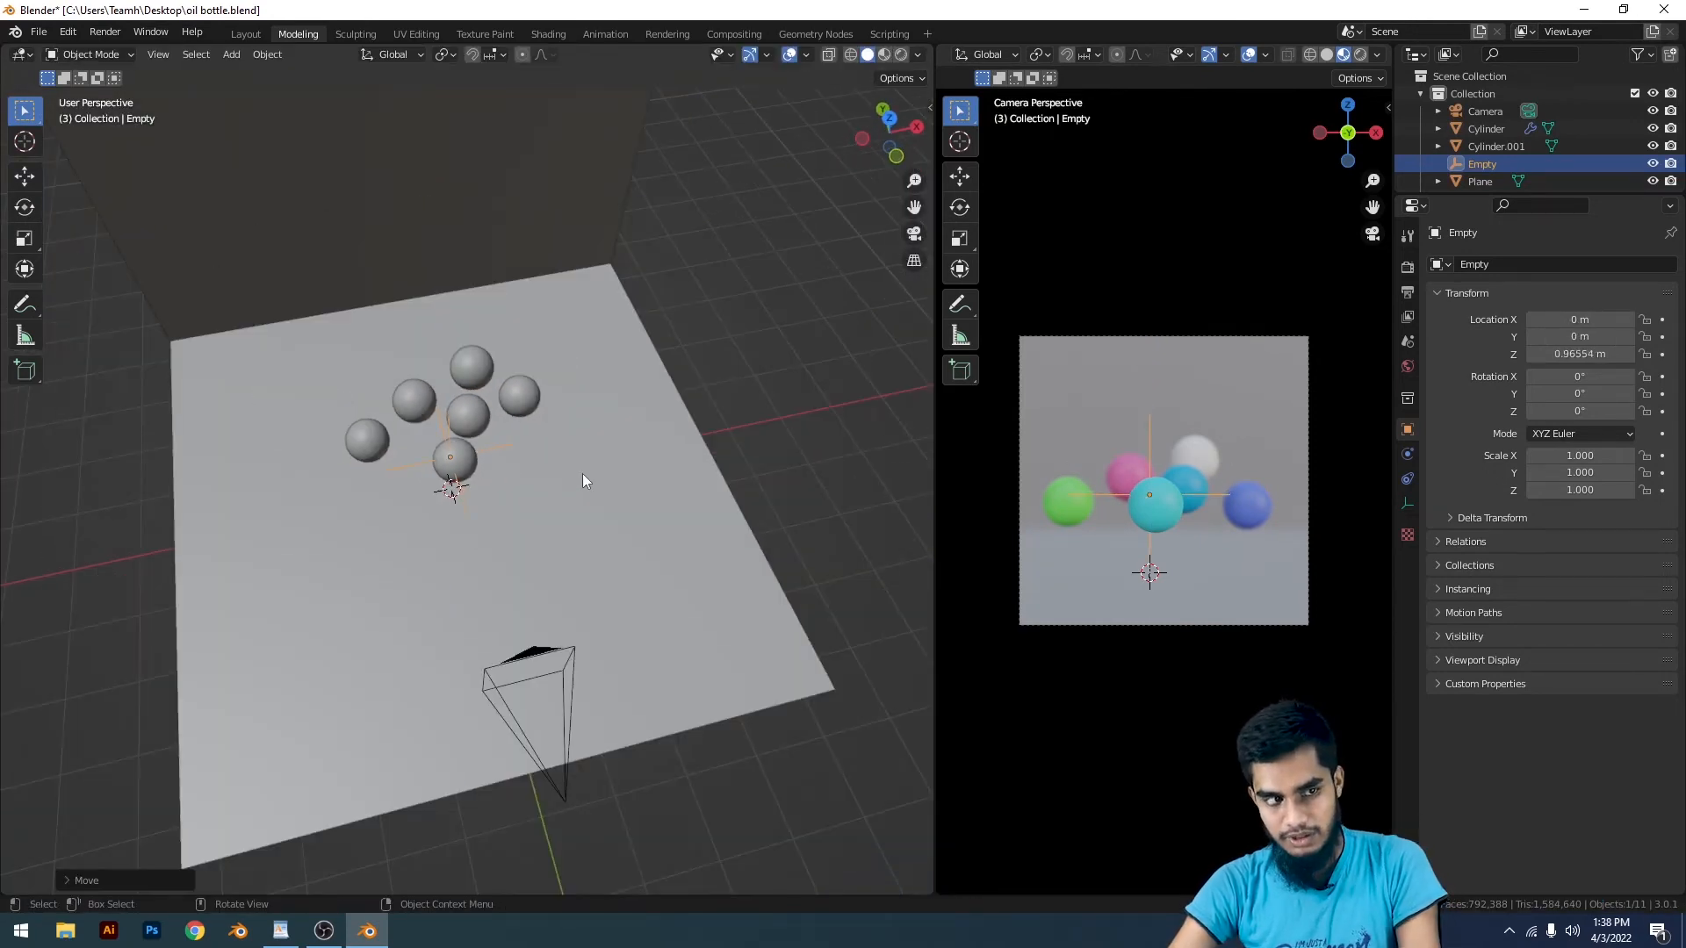
# Step: In top view, move the empty onto the green sphere, to about X -1.33 m and Y 0.64 m
pyautogui.press('KP_4')
pyautogui.press('KP_7')
pyautogui.scroll(2, 508, 519)
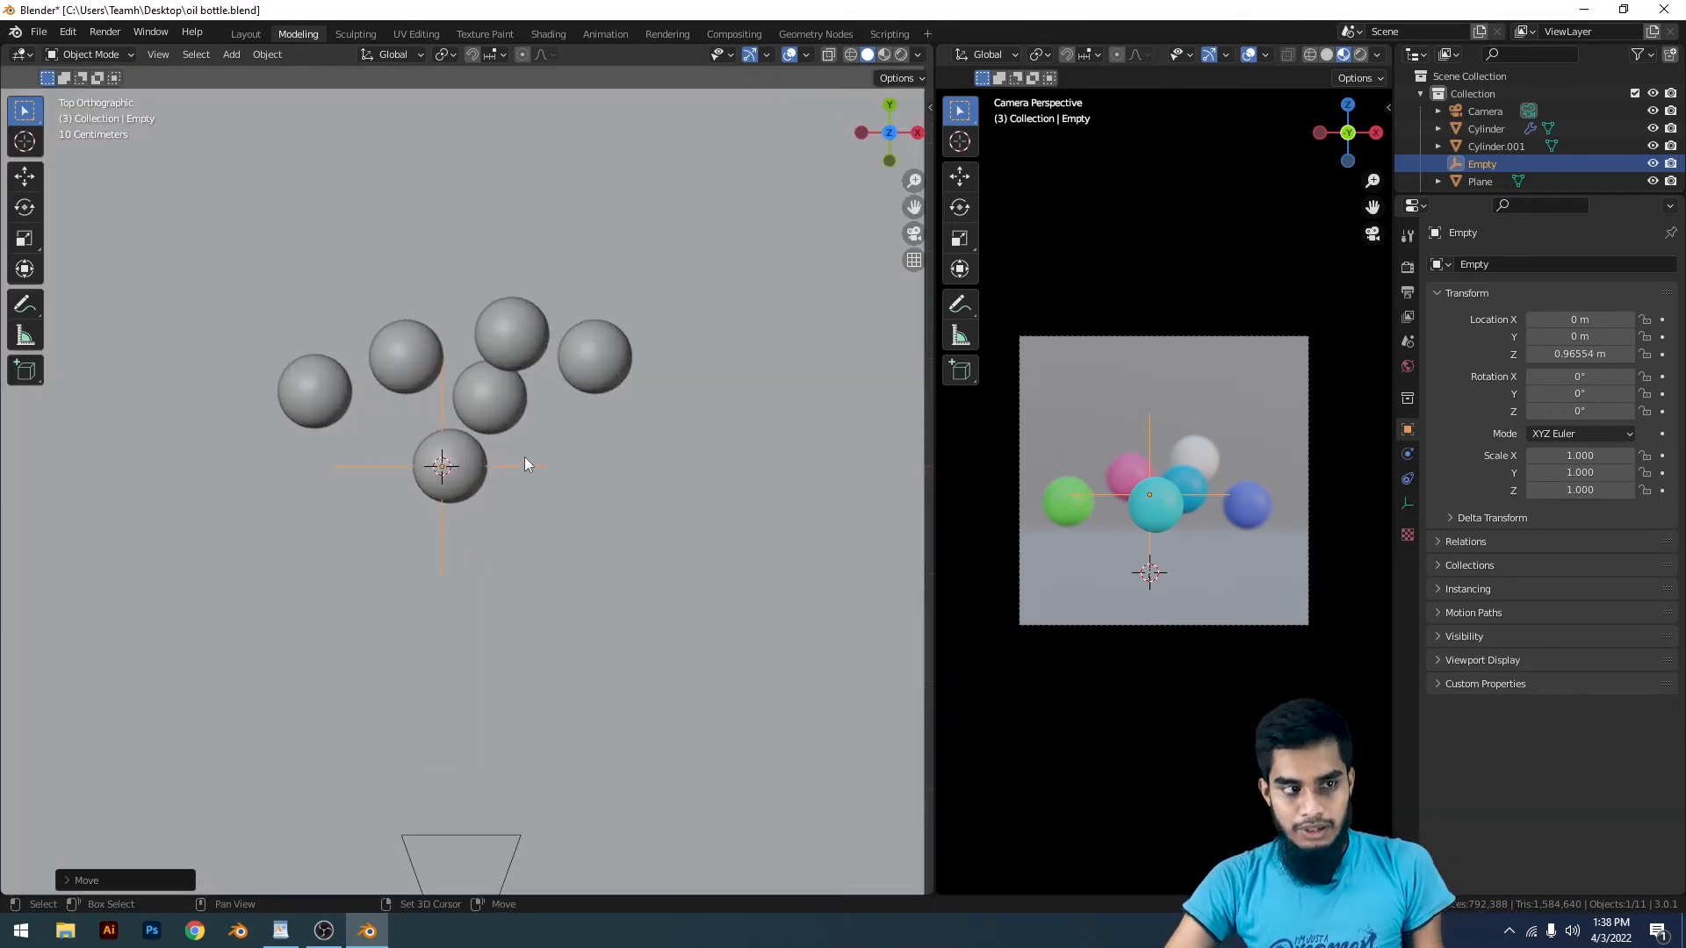
pyautogui.keyDown('shift'); pyautogui.moveTo(524, 456); pyautogui.dragTo(584, 459, button='middle'); pyautogui.keyUp('shift')
pyautogui.press('g')
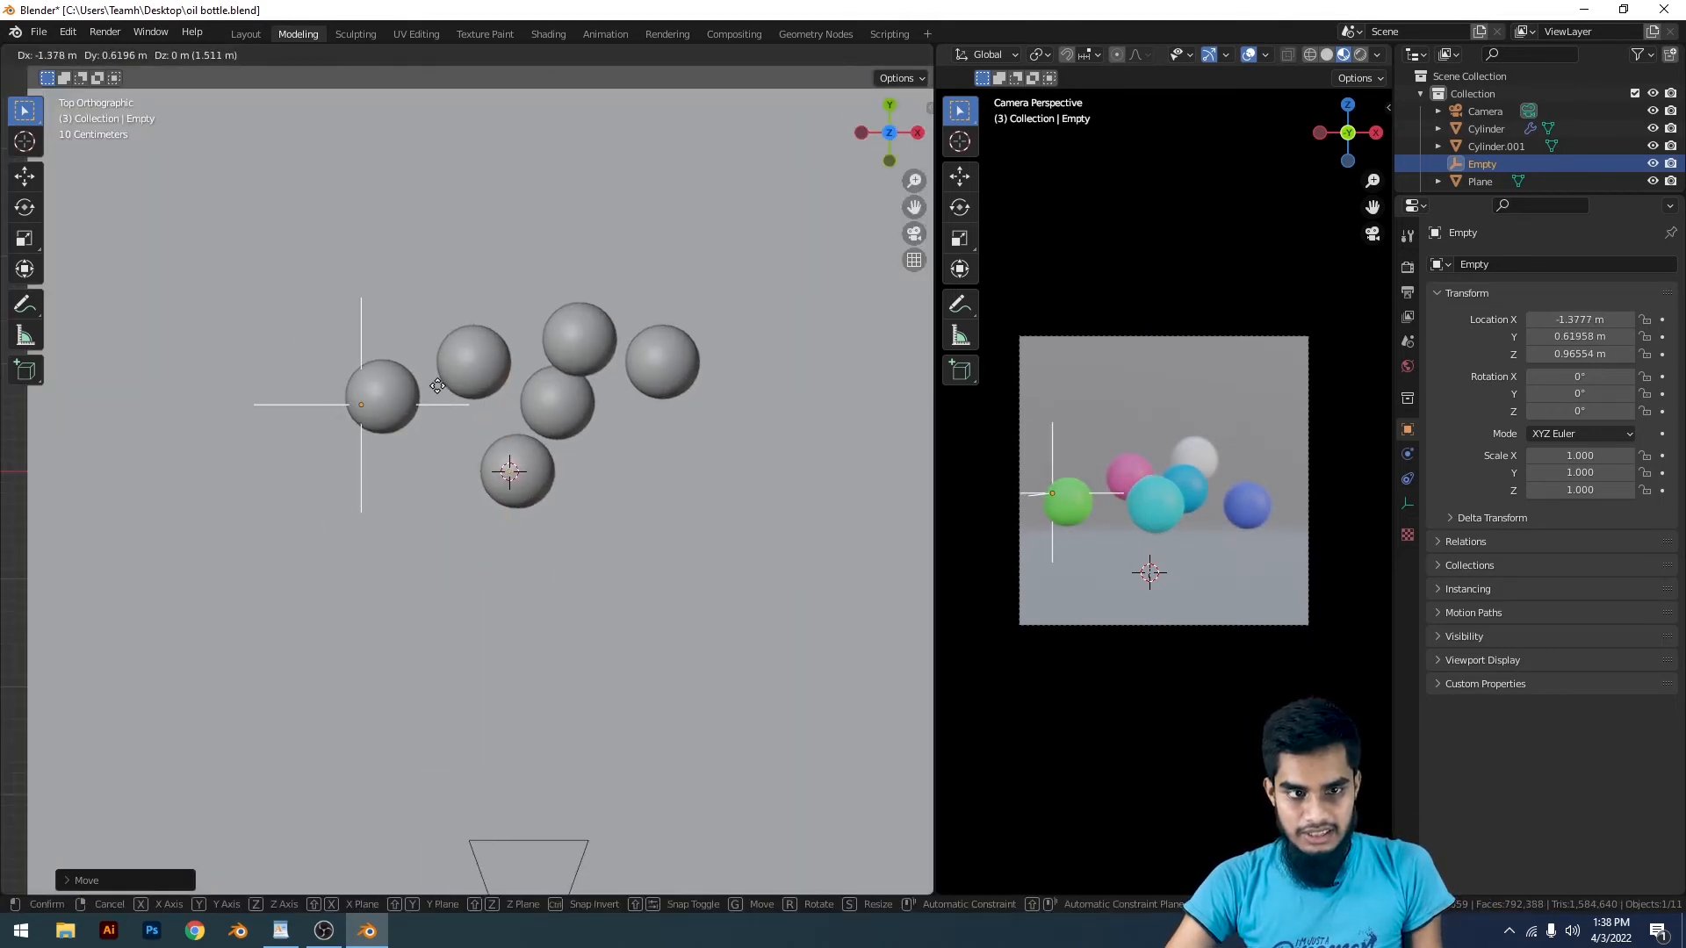
pyautogui.click(439, 386)
pyautogui.scroll(6, 1279, 594)
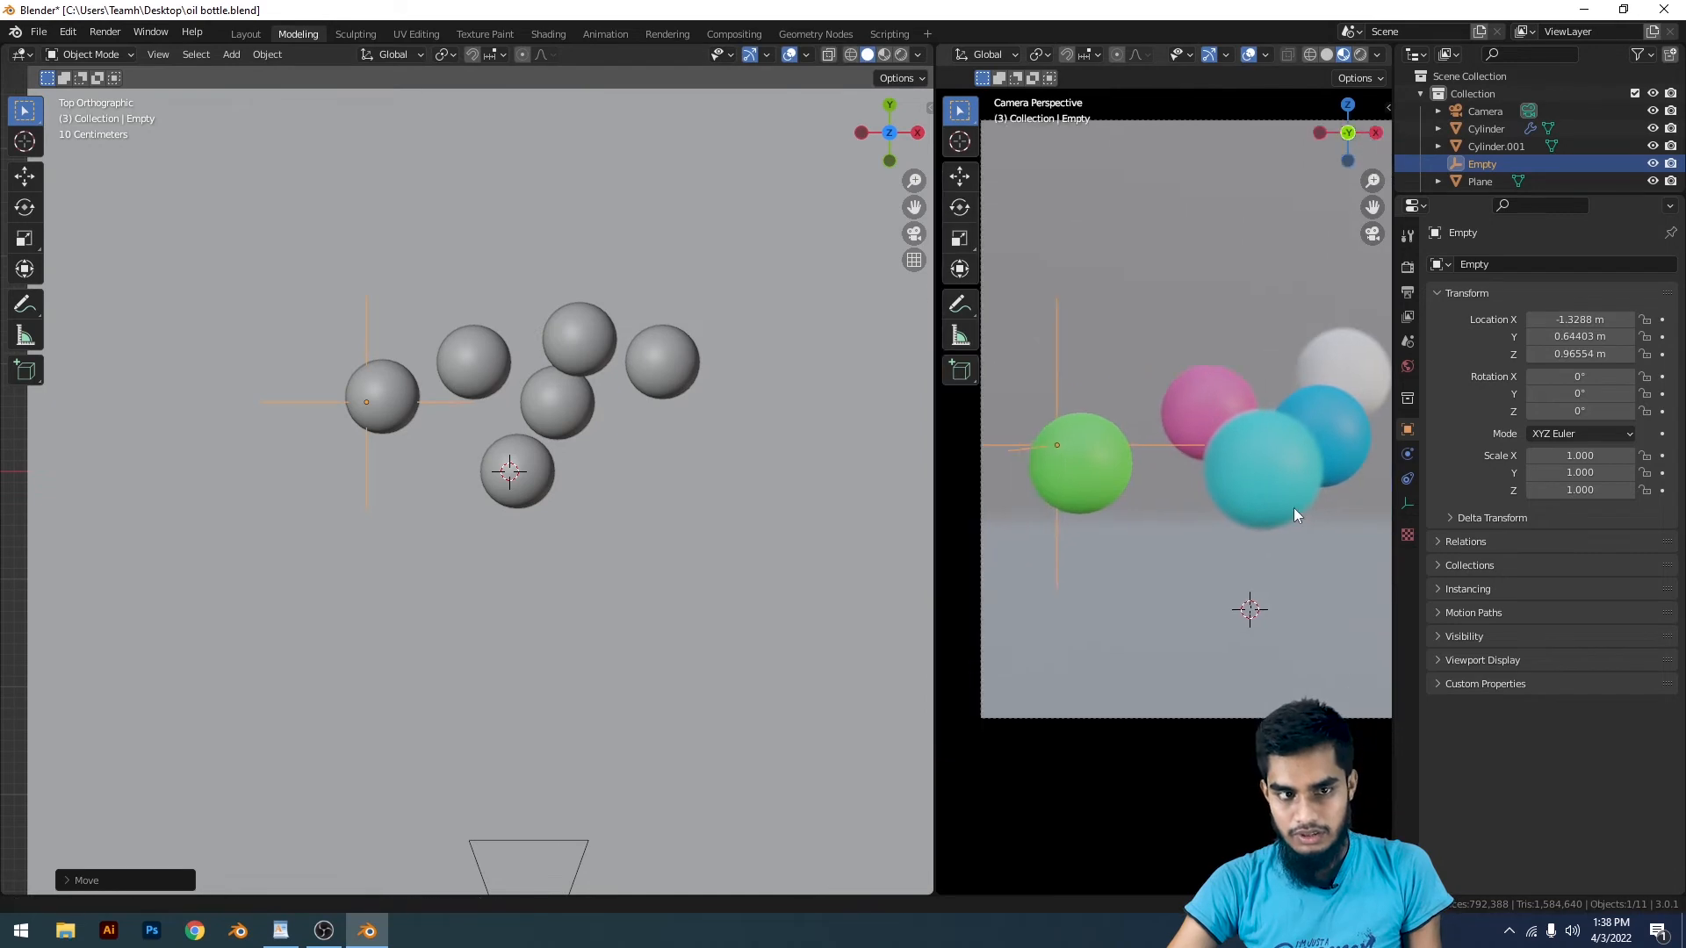
# Step: Move the empty beside the pink sphere, to about X -0.19 m and Y 0.97 m
pyautogui.scroll(-3, 327, 418)
pyautogui.press('g')
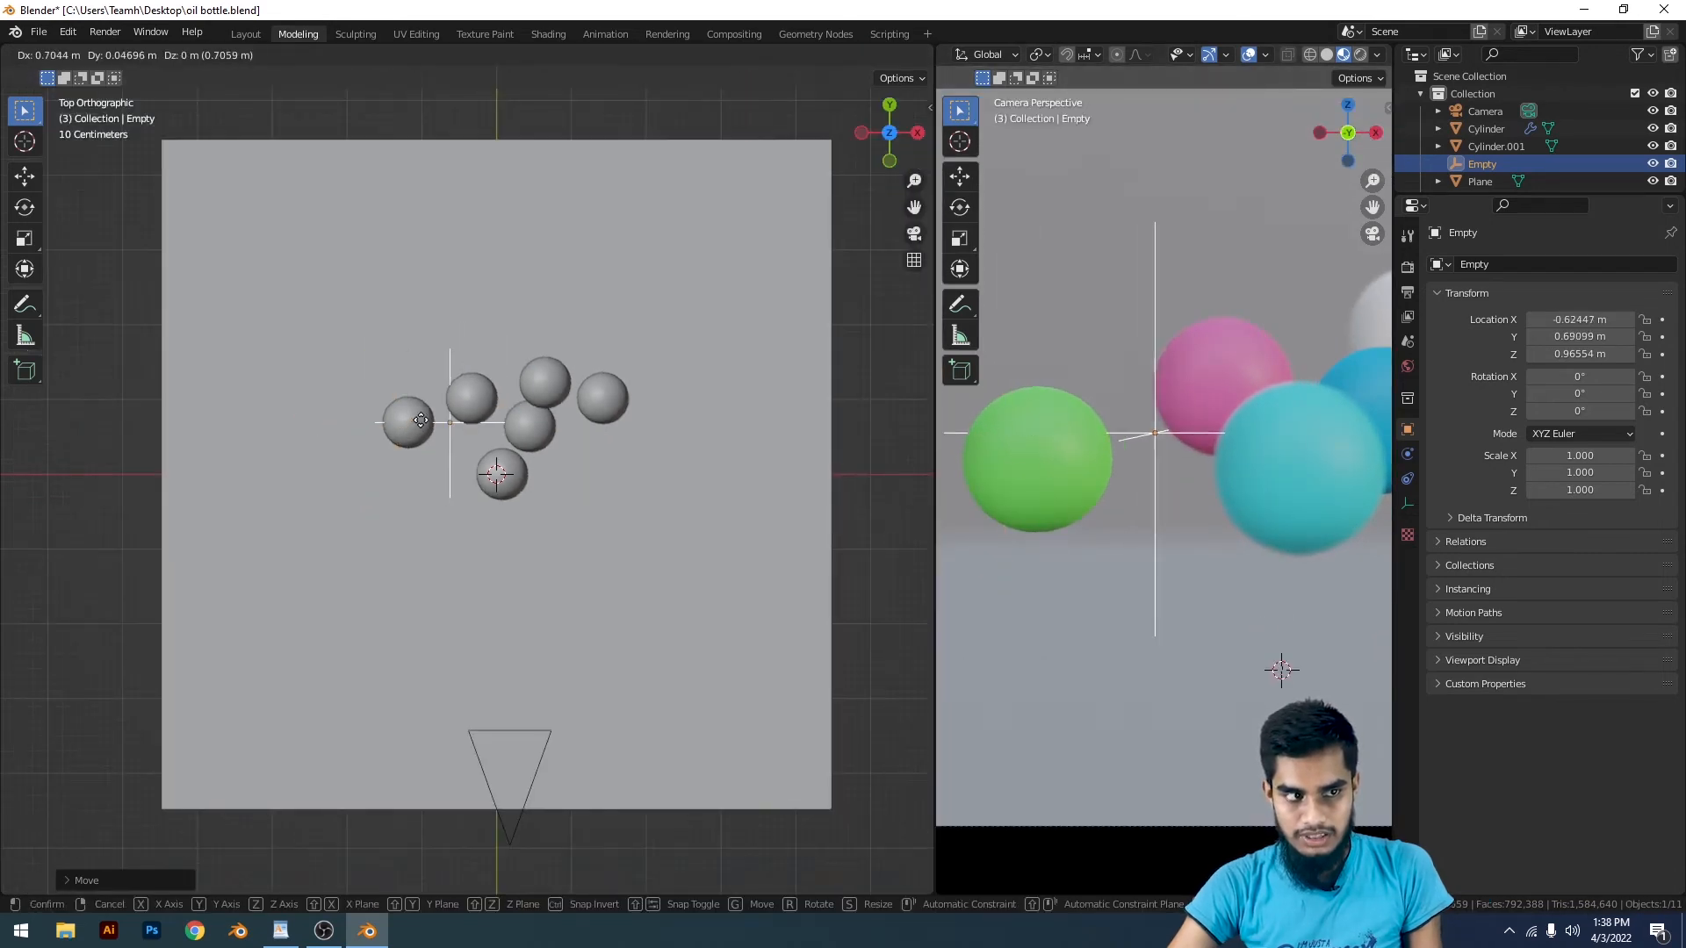
pyautogui.click(453, 402)
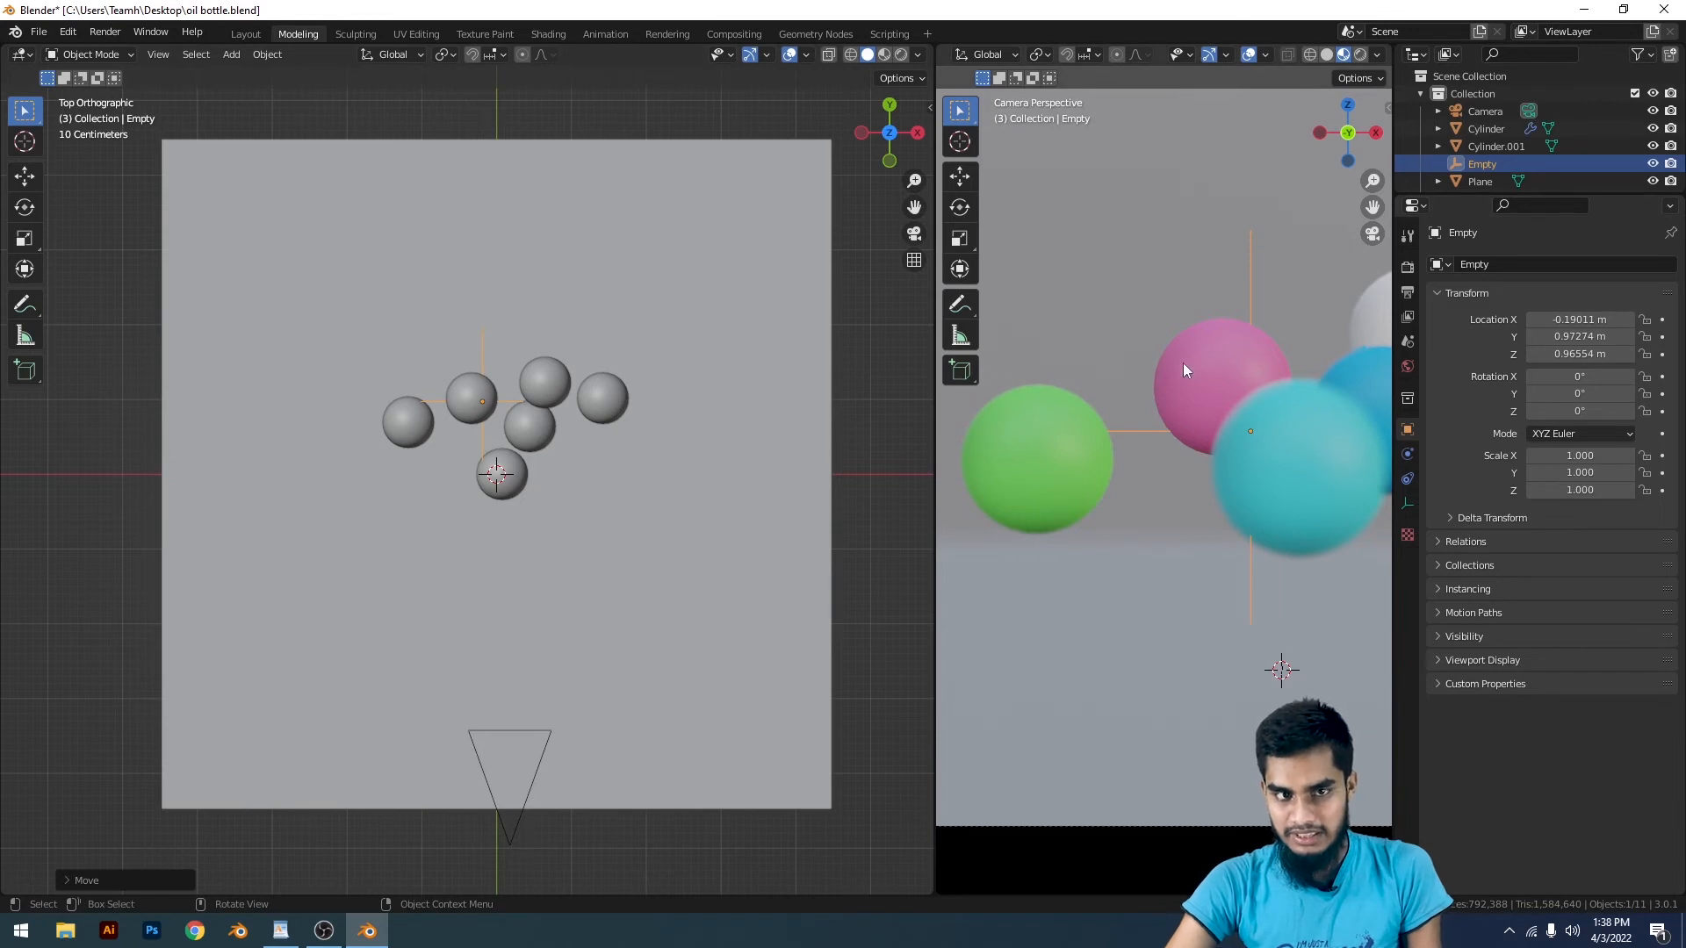
pyautogui.scroll(-2, 220, 557)
# Step: Move the empty onto the rearmost white sphere in top view, to about X 0.63 m and Y 1.23 m
pyautogui.scroll(4, 500, 469)
pyautogui.keyDown('shift'); pyautogui.moveTo(365, 428); pyautogui.dragTo(549, 621, button='middle'); pyautogui.keyUp('shift')
pyautogui.press('g')
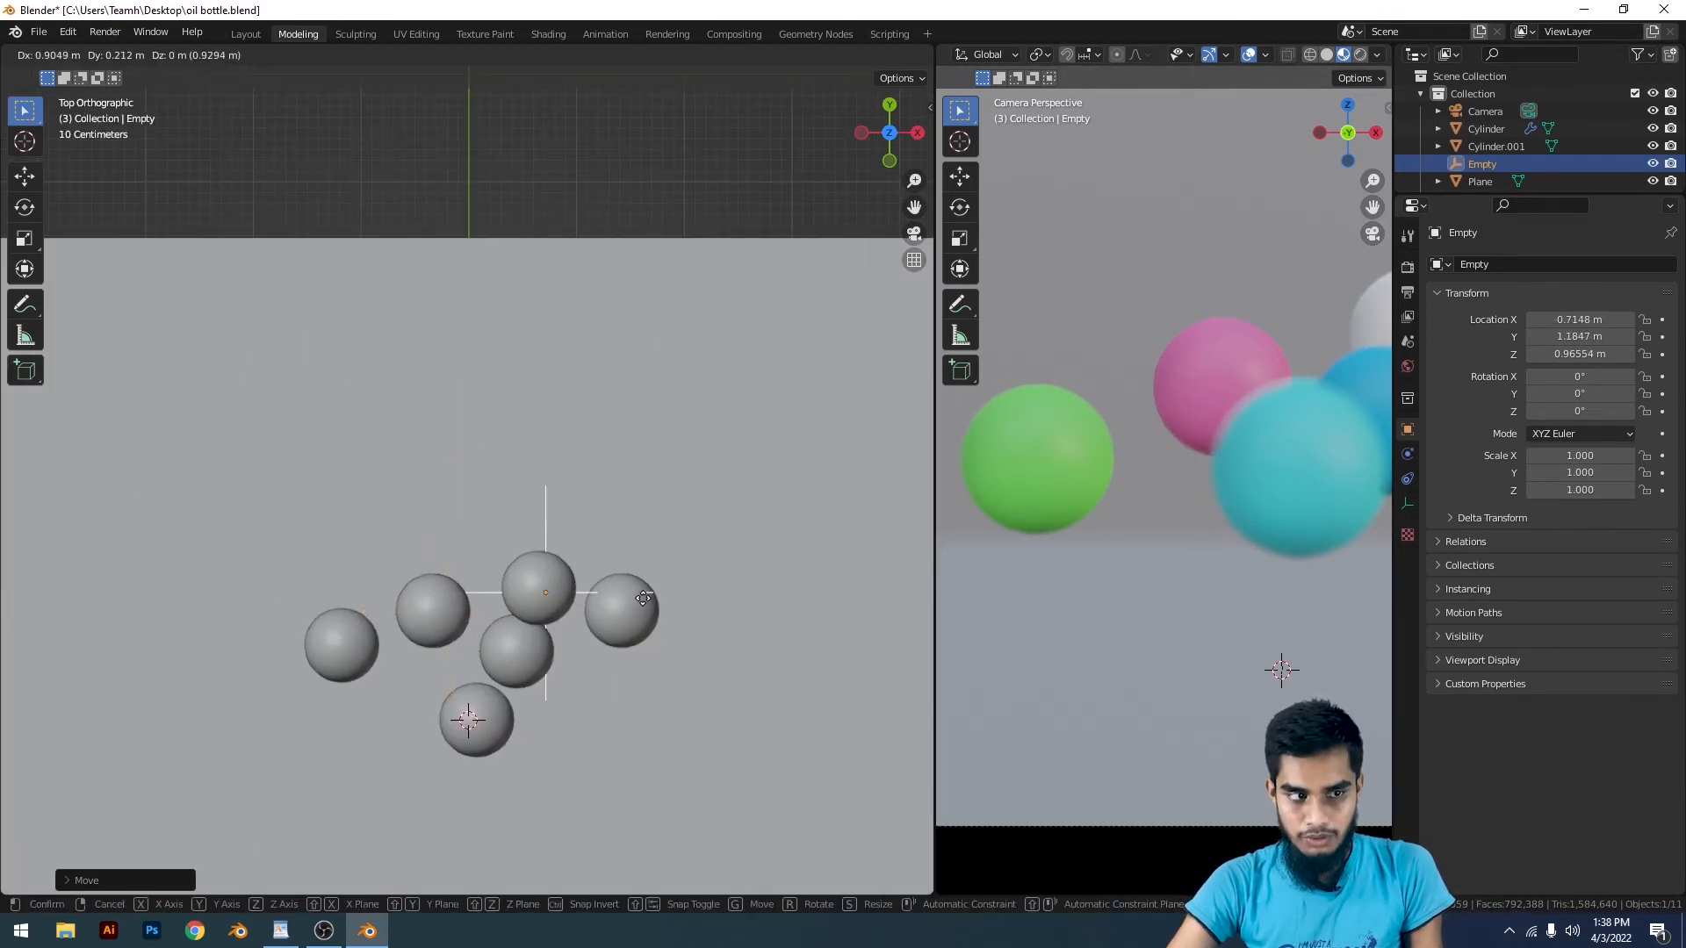
pyautogui.click(636, 596)
pyautogui.scroll(-2, 1252, 587)
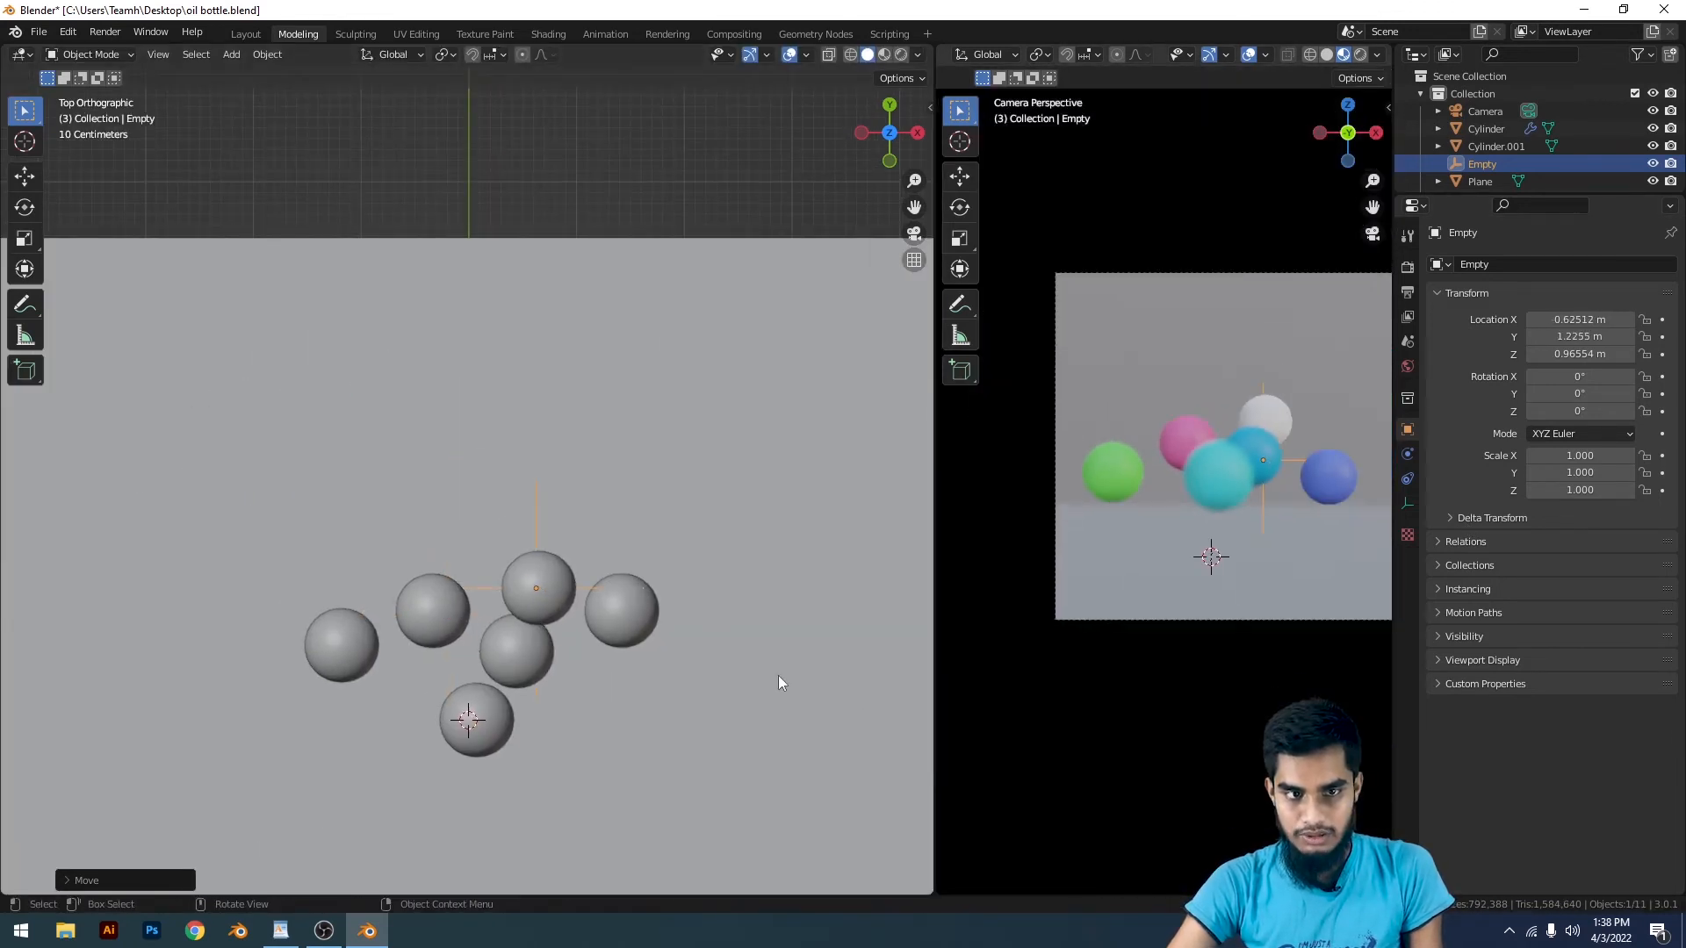
# Step: Raise the empty about 0.40 m along Z to the height of the white sphere
pyautogui.moveTo(778, 676); pyautogui.dragTo(634, 615, button='middle')
pyautogui.scroll(-3, 640, 618)
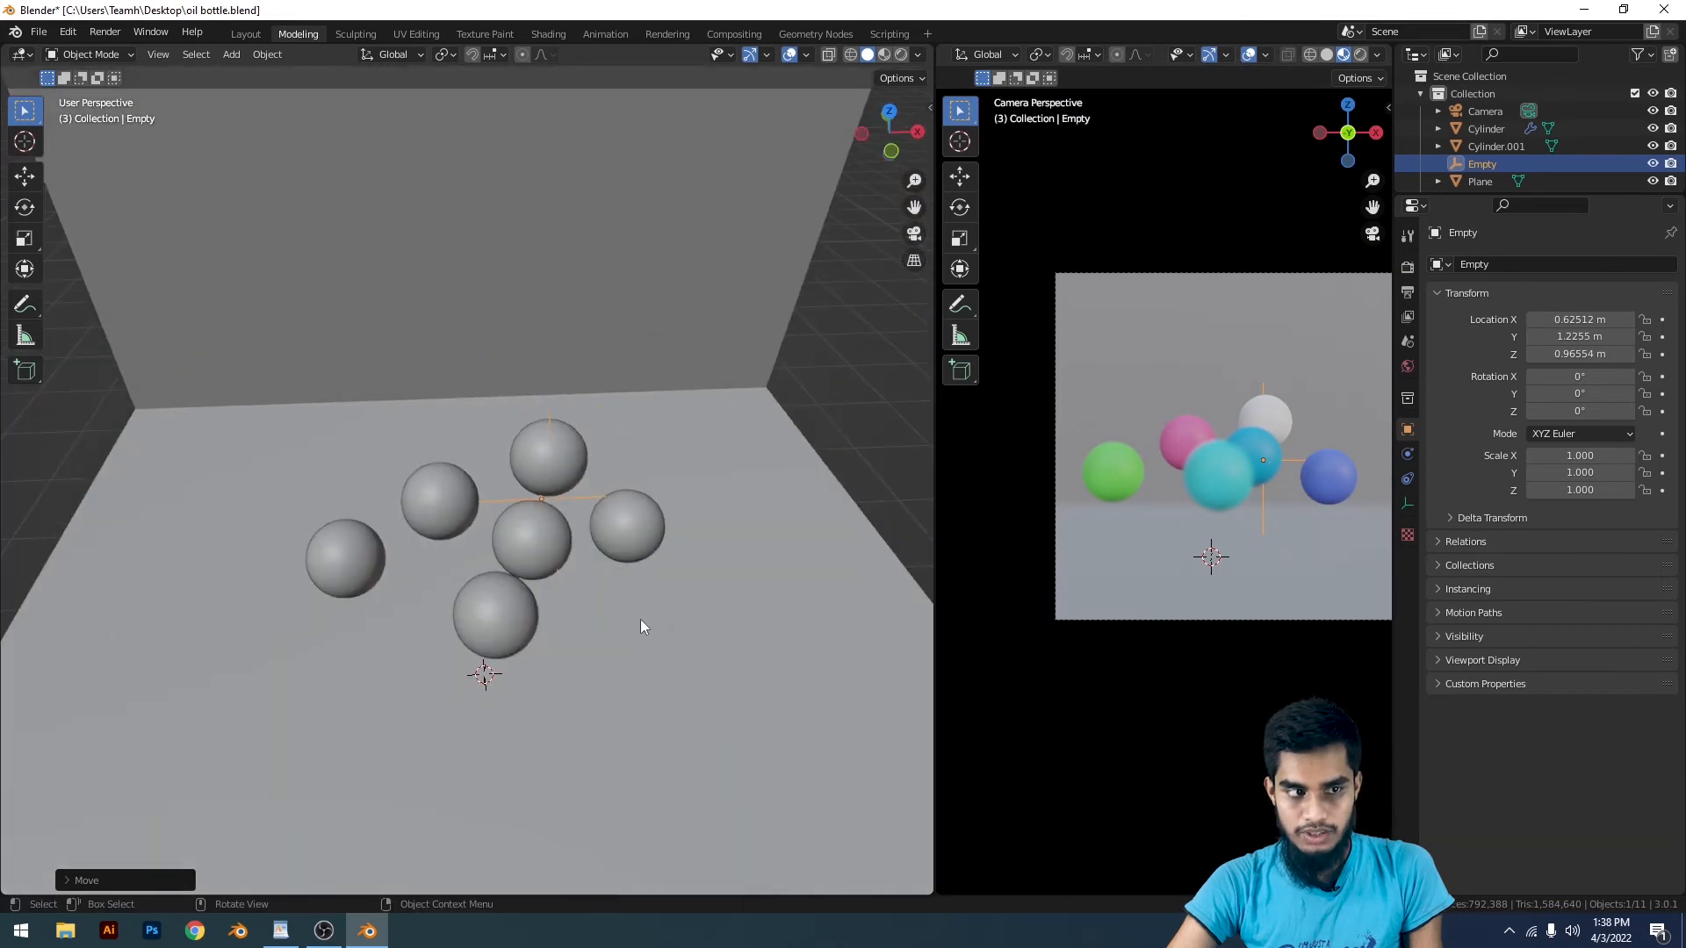
pyautogui.press('g')
pyautogui.press('z')
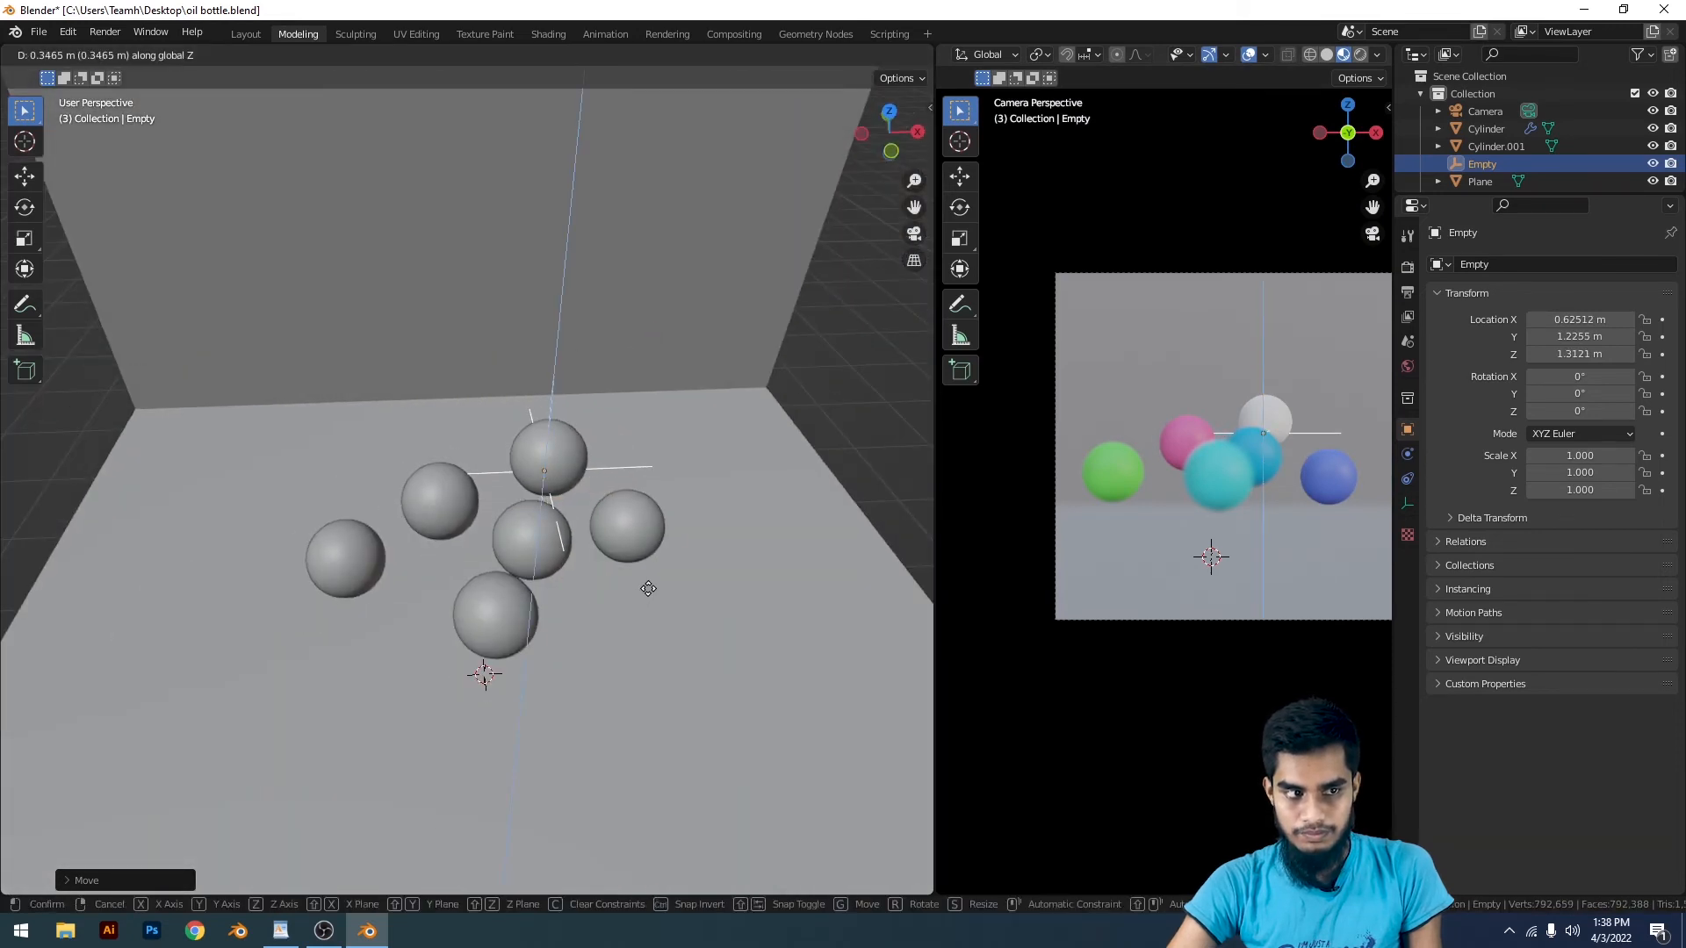
pyautogui.click(662, 544)
pyautogui.scroll(1, 1274, 435)
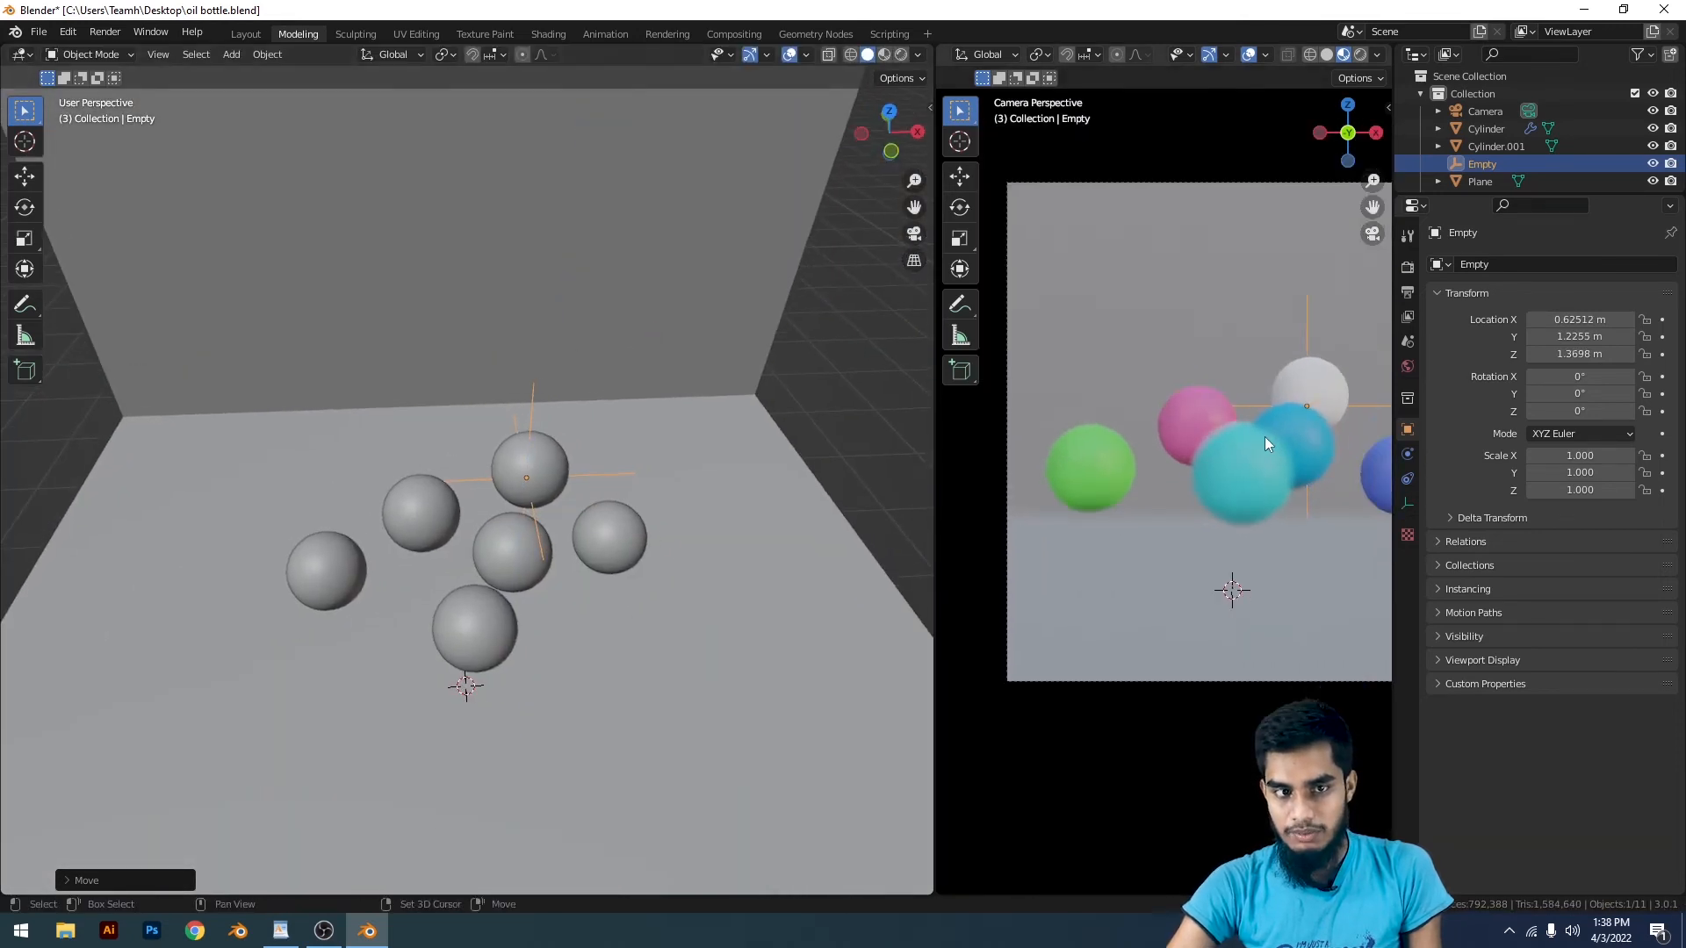
# Step: Scale the empty down to about 0.685 and nudge it into the centre of the white sphere
pyautogui.scroll(4, 1140, 550)
pyautogui.press('s')
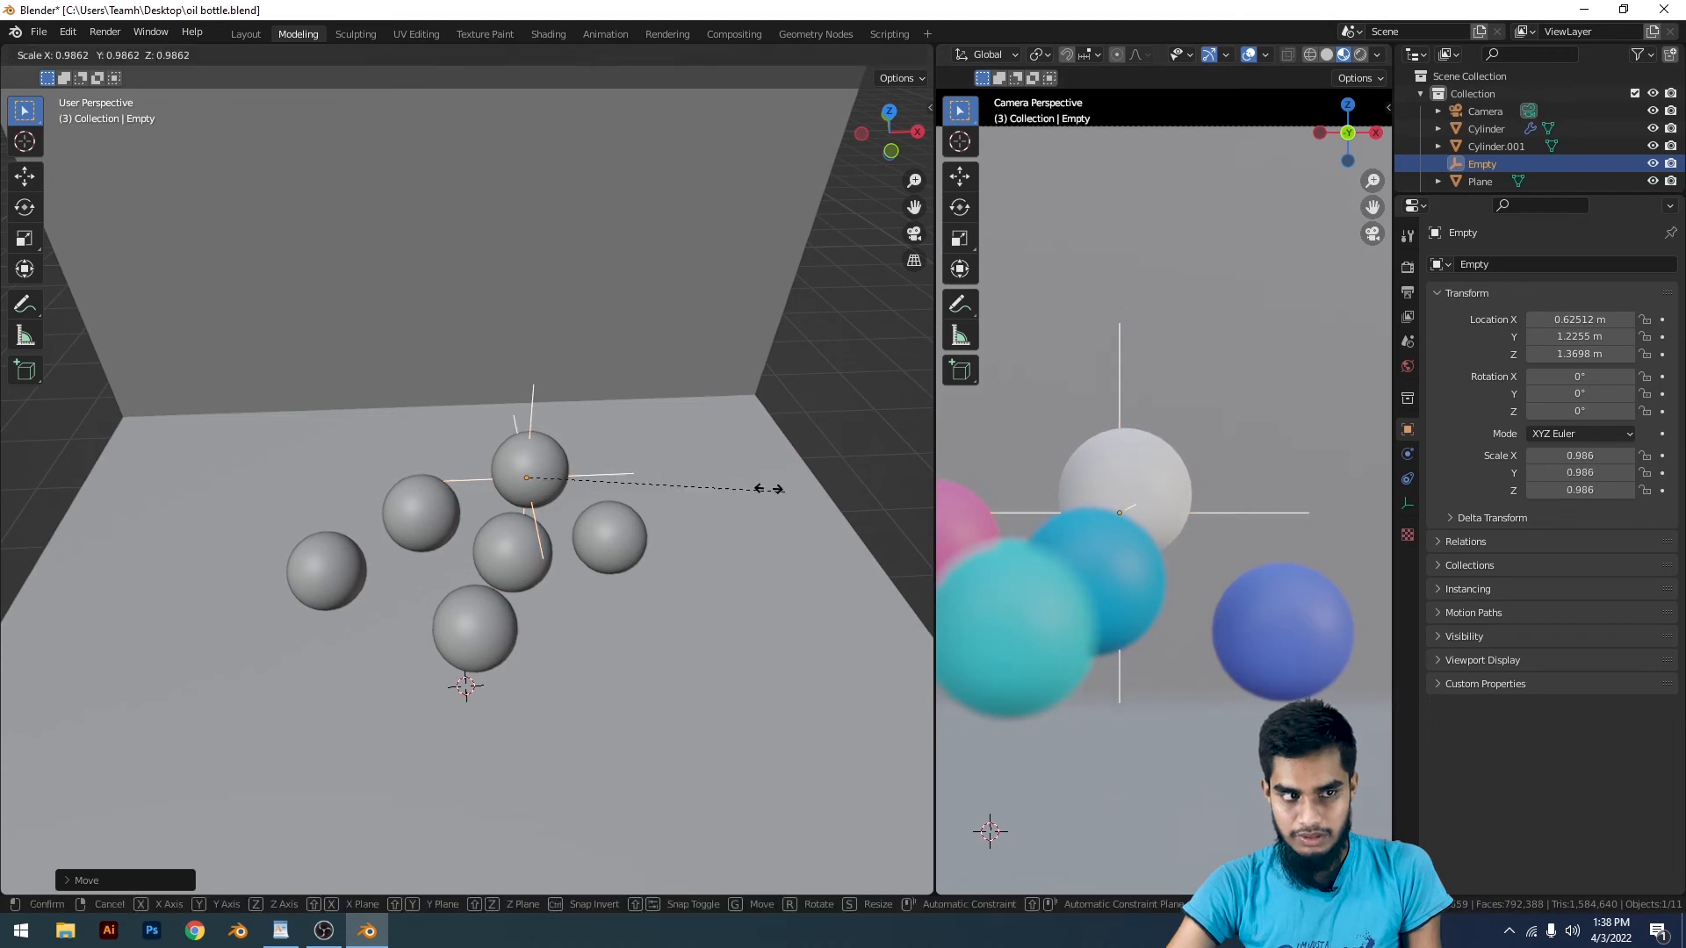
pyautogui.click(680, 486)
pyautogui.press('g')
pyautogui.click(670, 477)
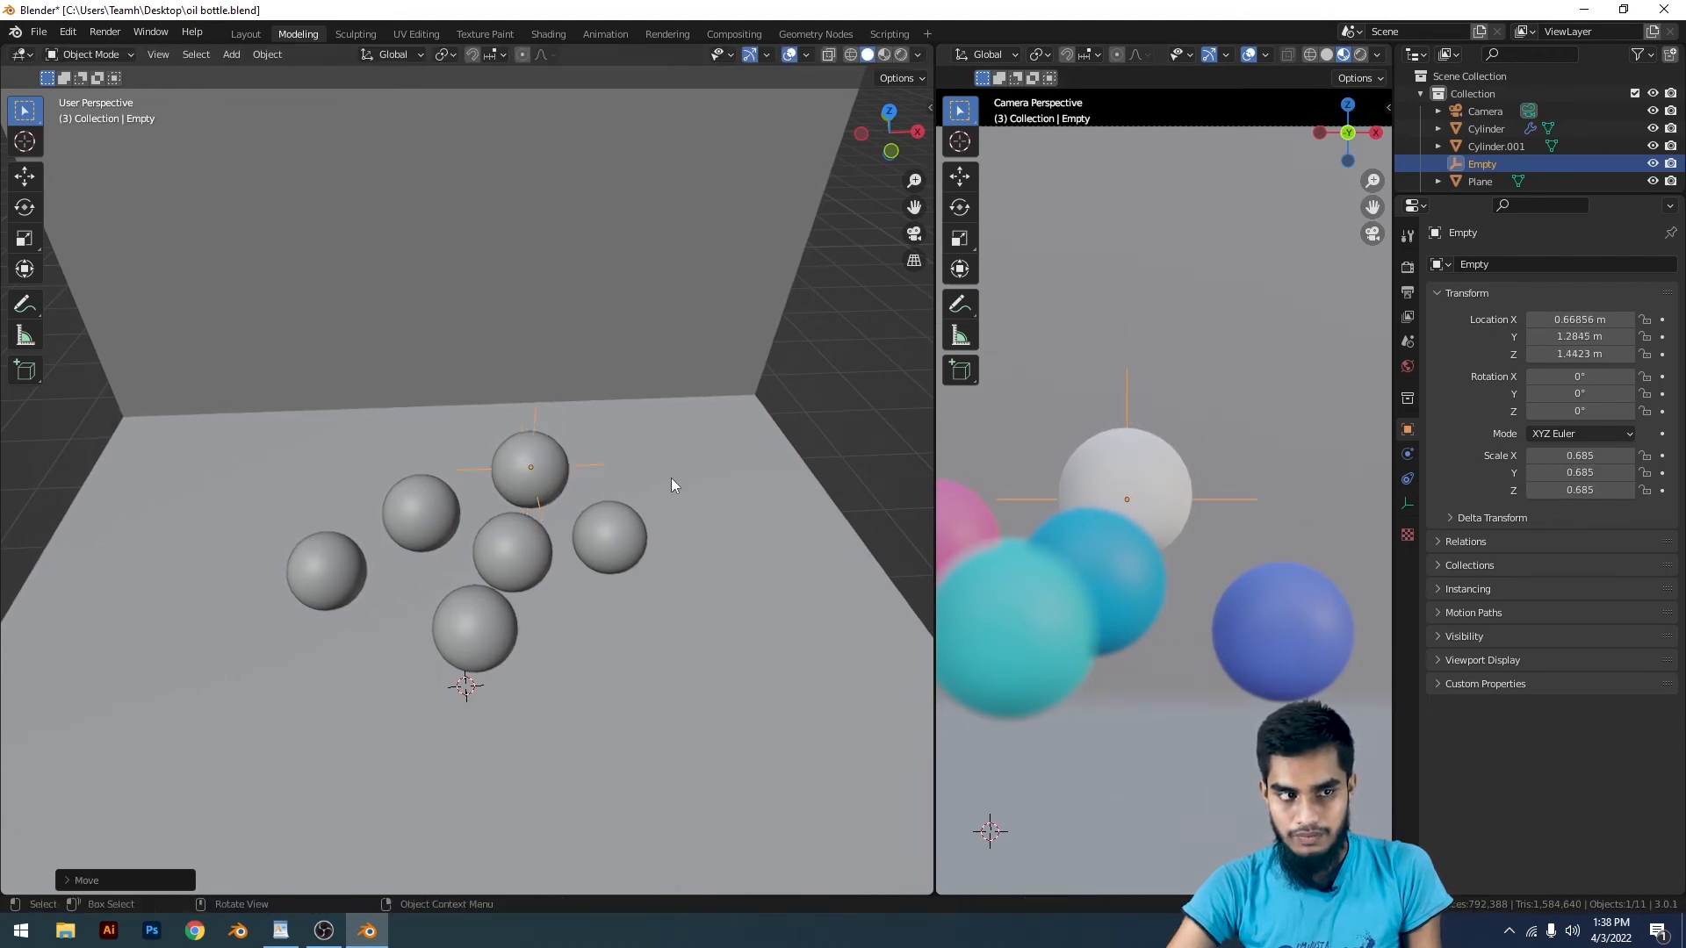
# Step: Apply the empty's scale so its scale values become 1.000
pyautogui.hotkey('ctrl', 'a')
pyautogui.click(650, 514)
pyautogui.scroll(-5, 498, 492)
pyautogui.moveTo(498, 491); pyautogui.dragTo(703, 545, button='middle')
pyautogui.scroll(-2, 1223, 530)
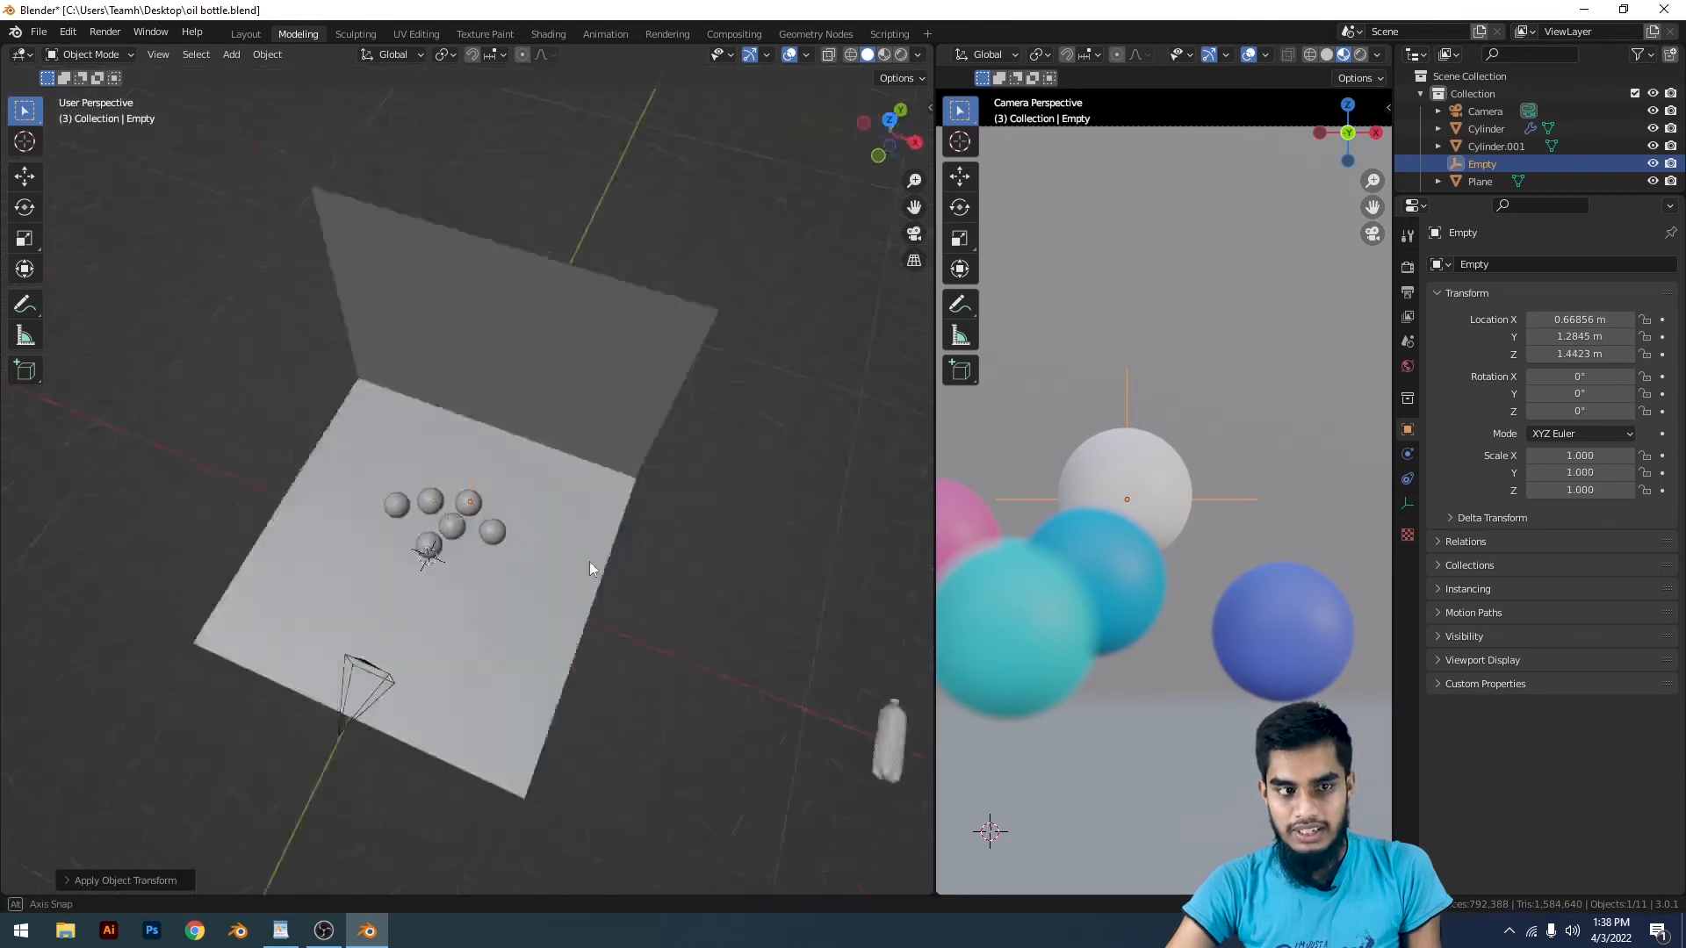
pyautogui.keyDown('shift'); pyautogui.moveTo(1222, 530); pyautogui.dragTo(1333, 521, button='middle'); pyautogui.keyUp('shift')
pyautogui.scroll(3, 729, 612)
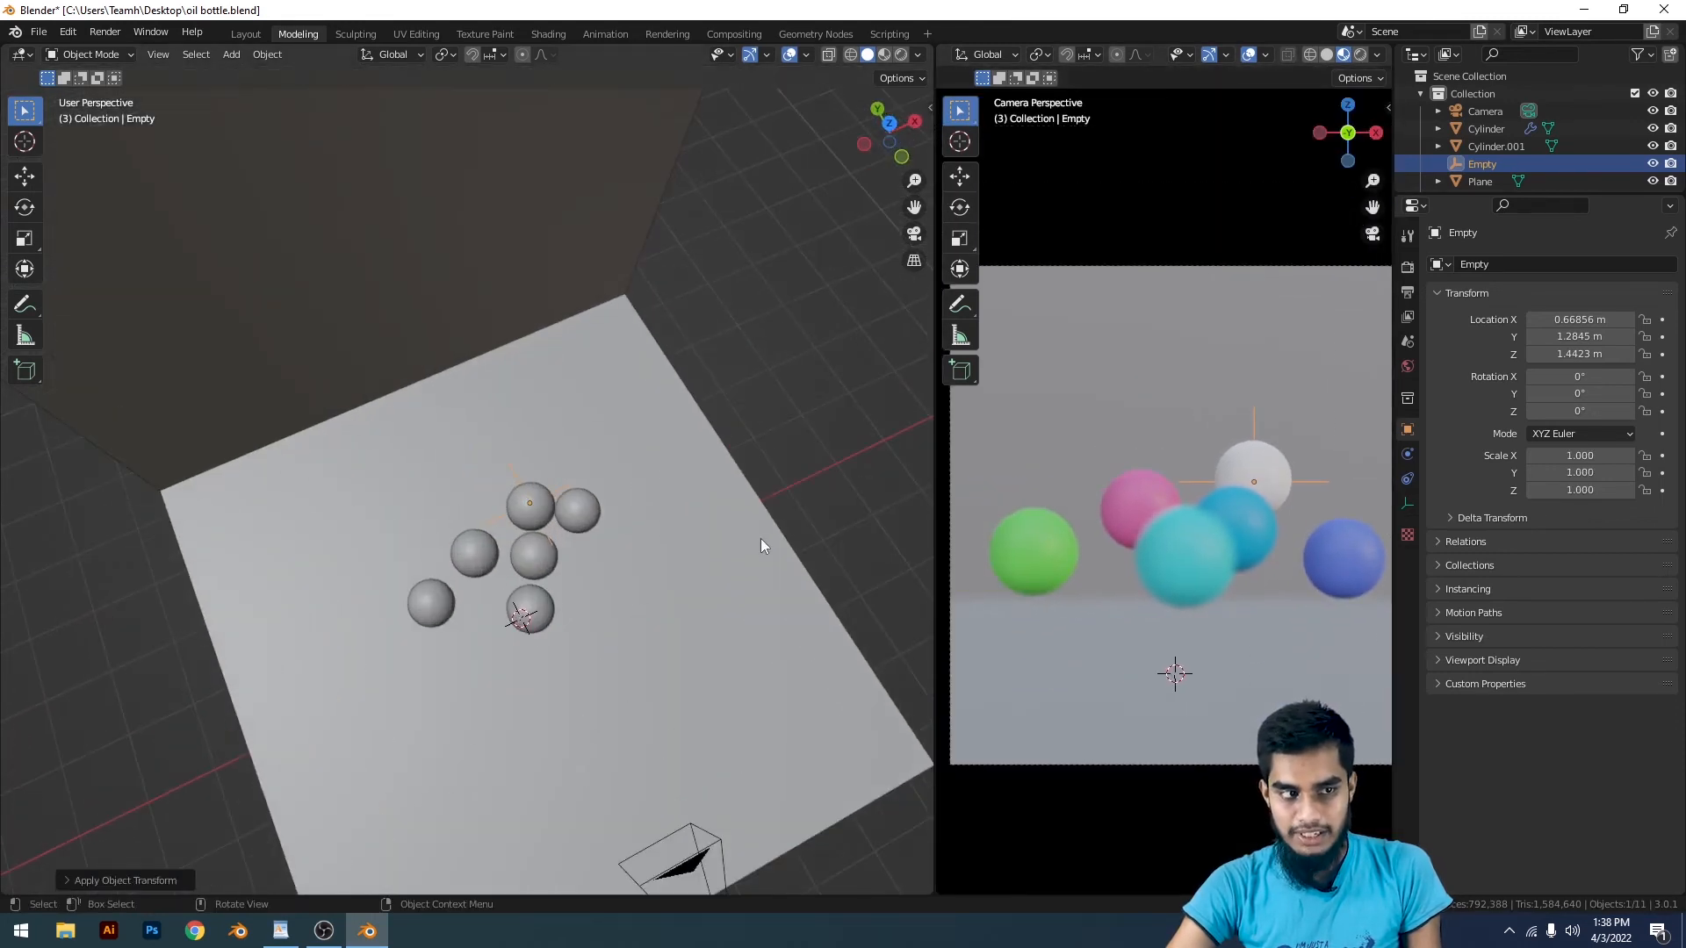
# Step: In top view, move the empty over the dark blue sphere, to about X 1.49 m and Y 1.00 m
pyautogui.moveTo(760, 539); pyautogui.dragTo(729, 565, button='middle')
pyautogui.press('KP_7')
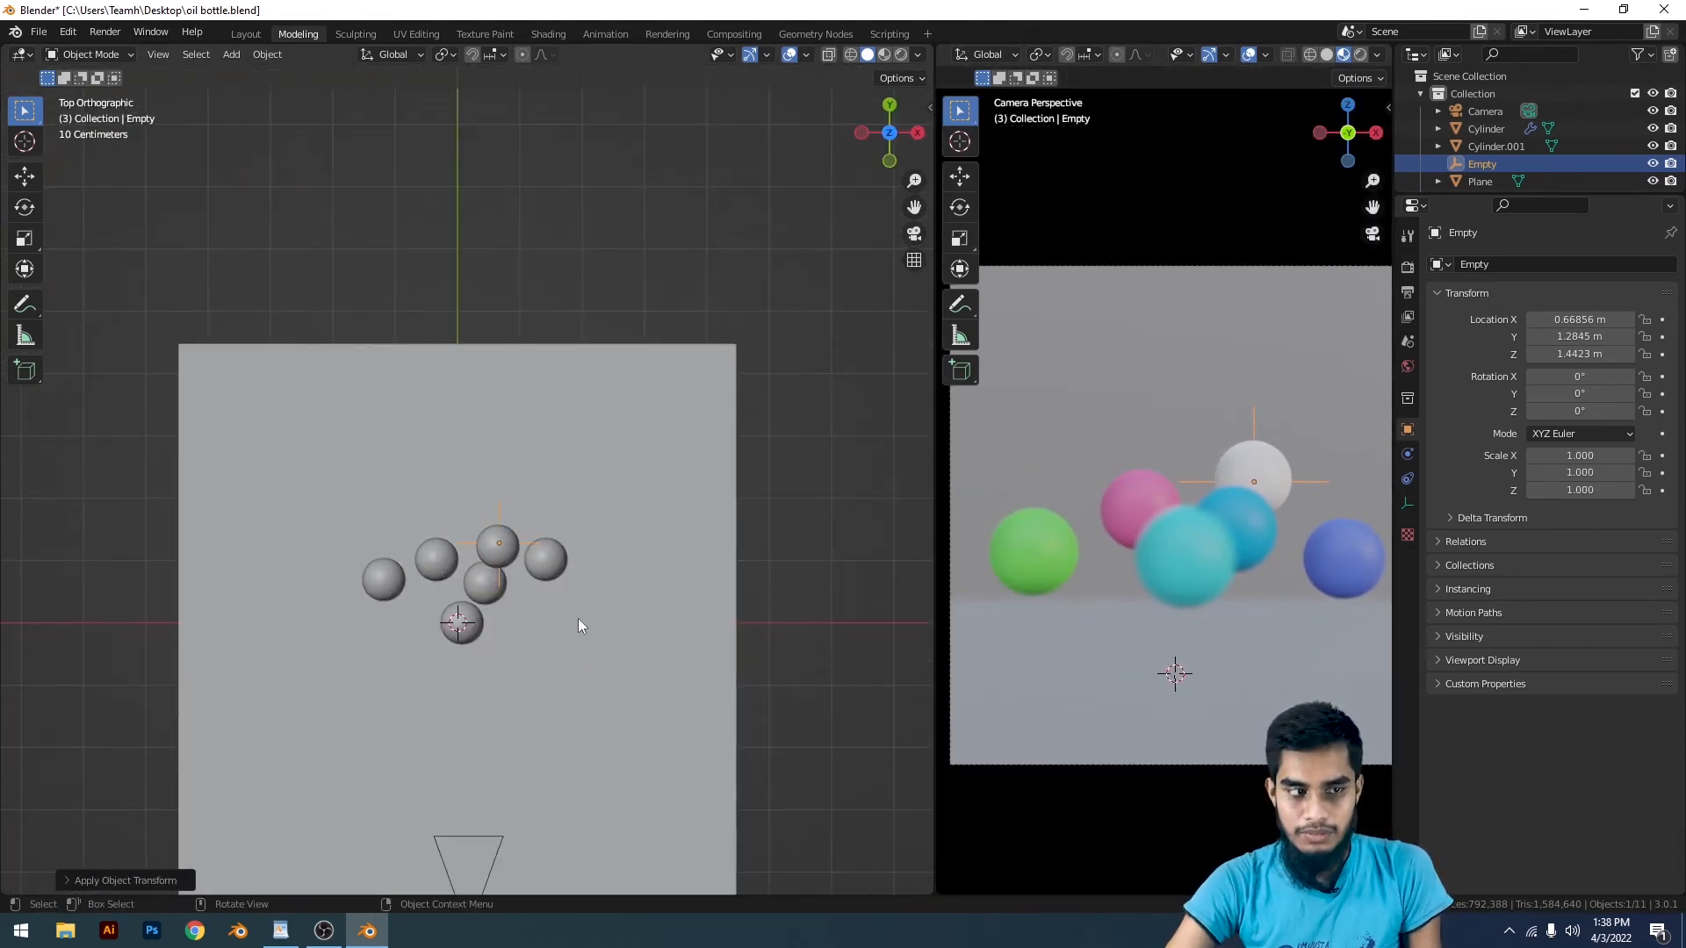
pyautogui.scroll(-3, 580, 626)
pyautogui.click(746, 464)
pyautogui.scroll(8, 659, 386)
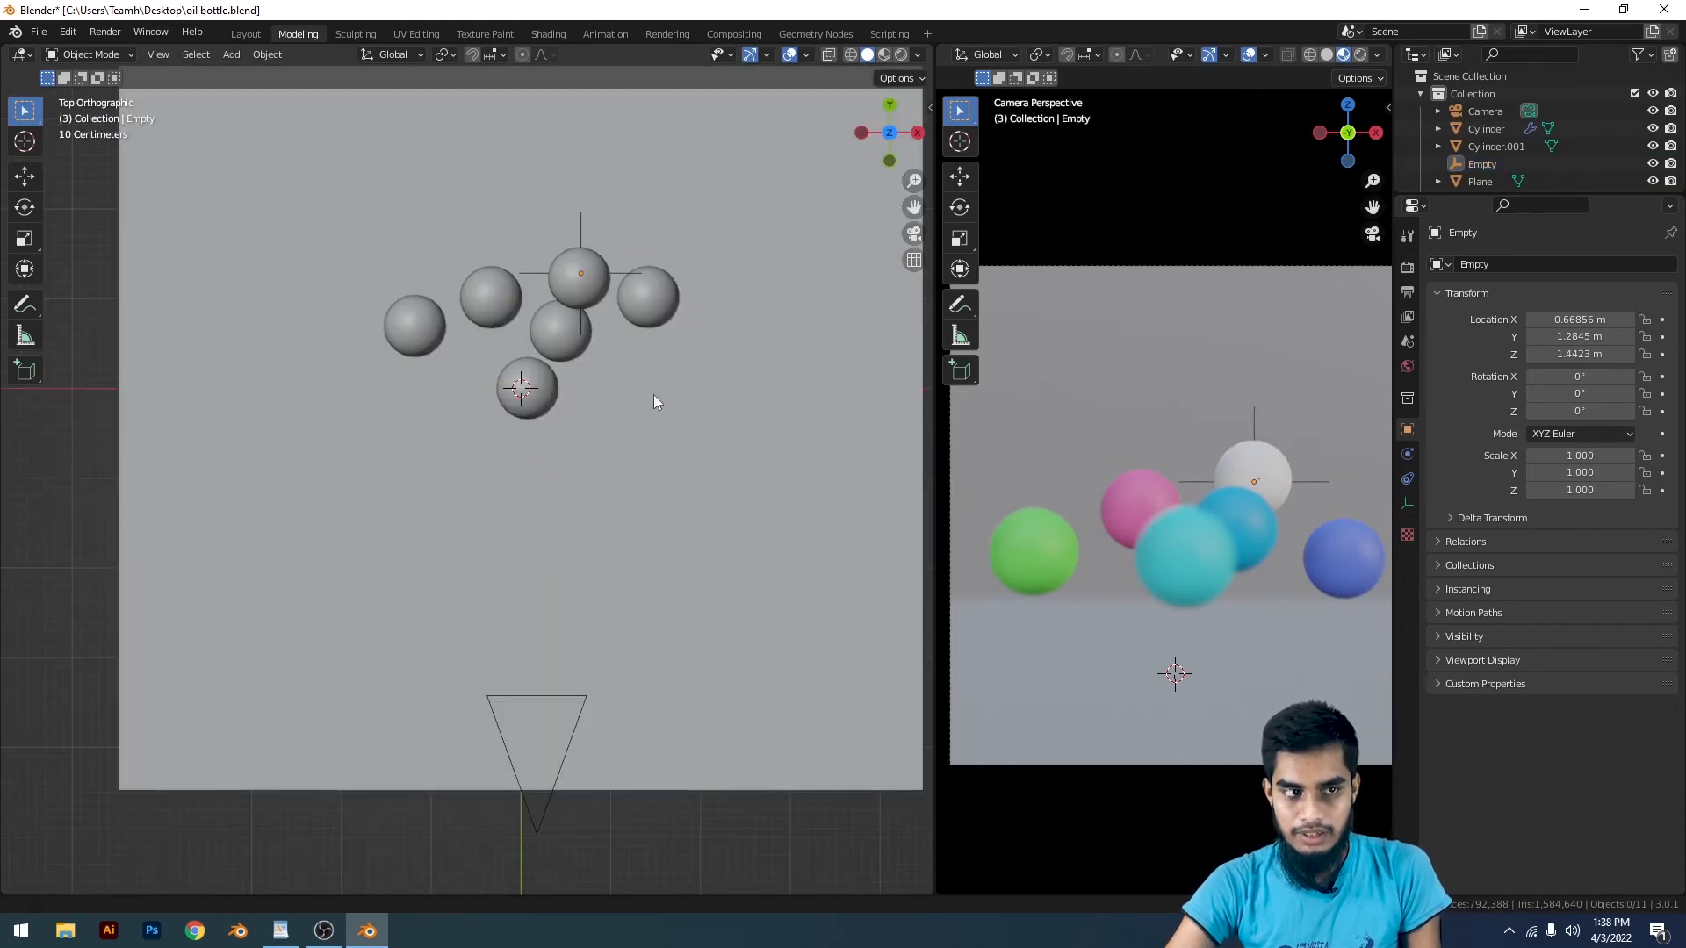
pyautogui.click(508, 462)
pyautogui.press('g')
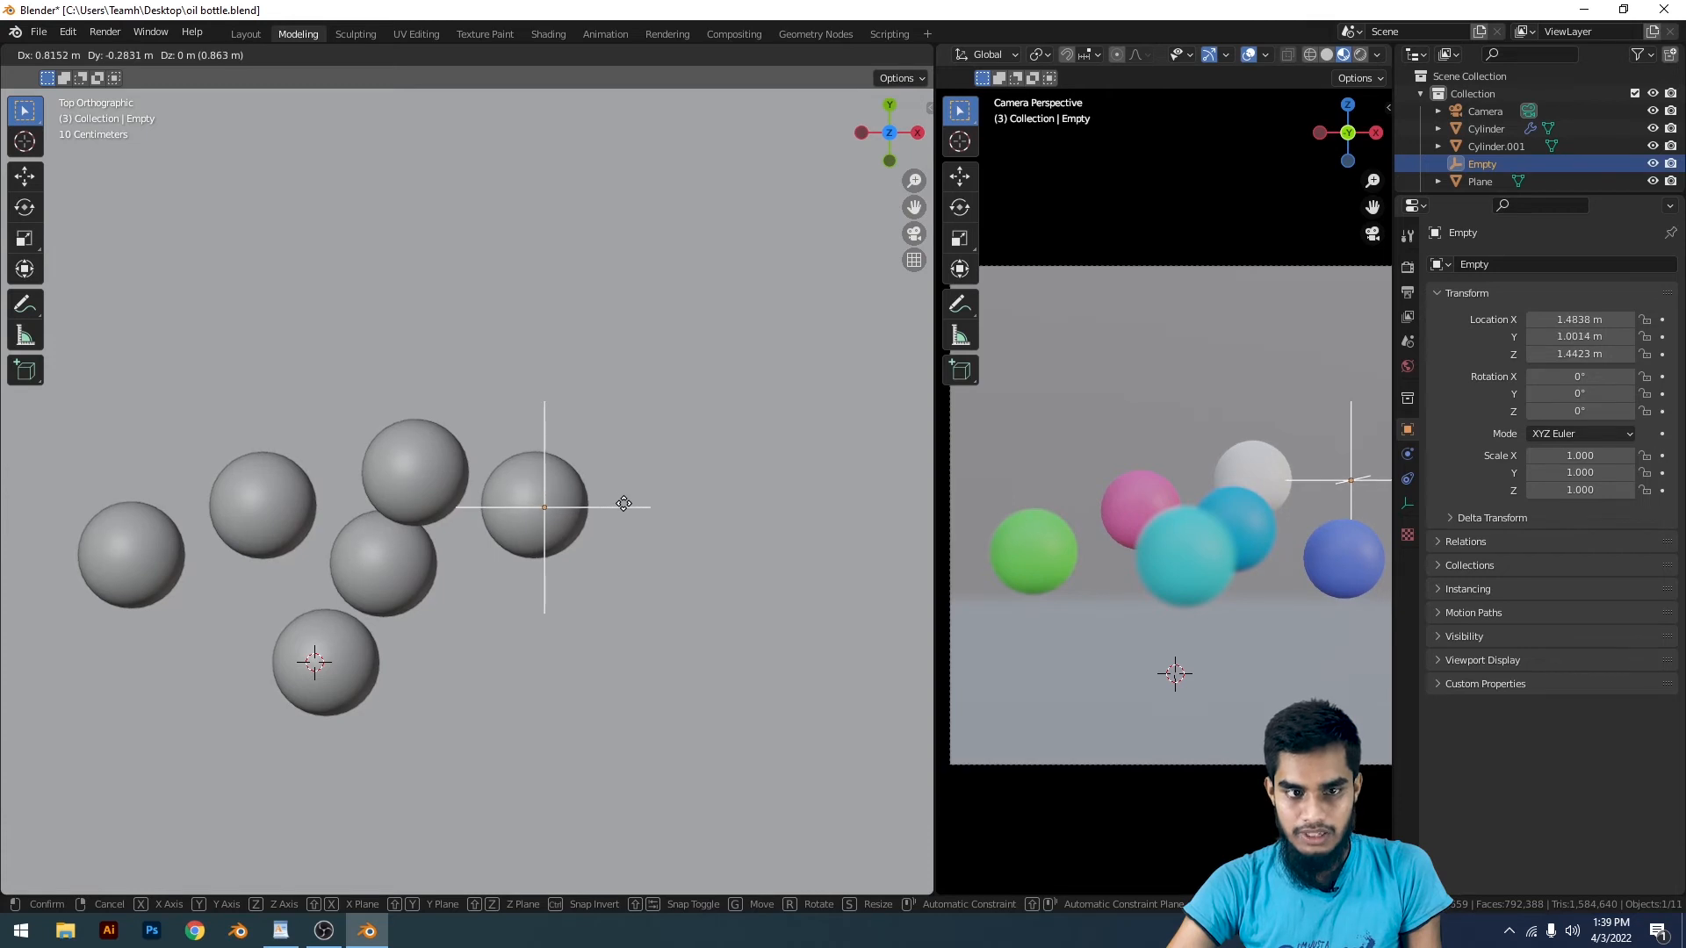
pyautogui.click(625, 503)
# Step: Lower the empty about 0.63 m along Z into the dark blue sphere
pyautogui.moveTo(624, 503); pyautogui.dragTo(641, 446, button='middle')
pyautogui.scroll(5, 650, 430)
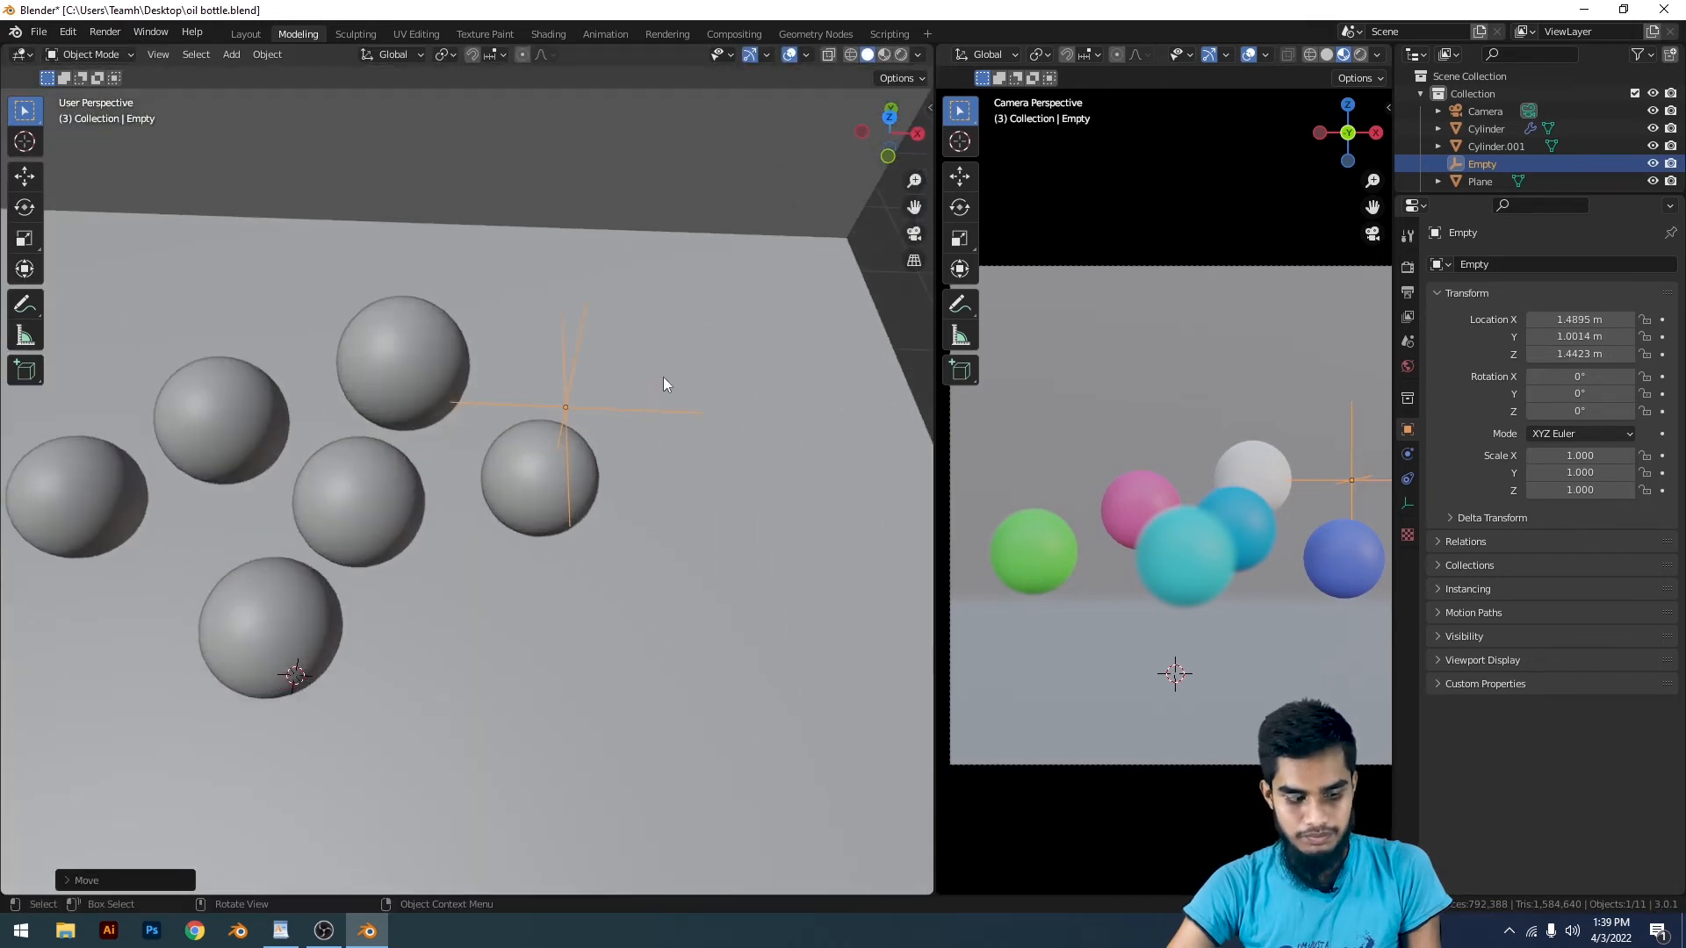
pyautogui.press('g')
pyautogui.press('z')
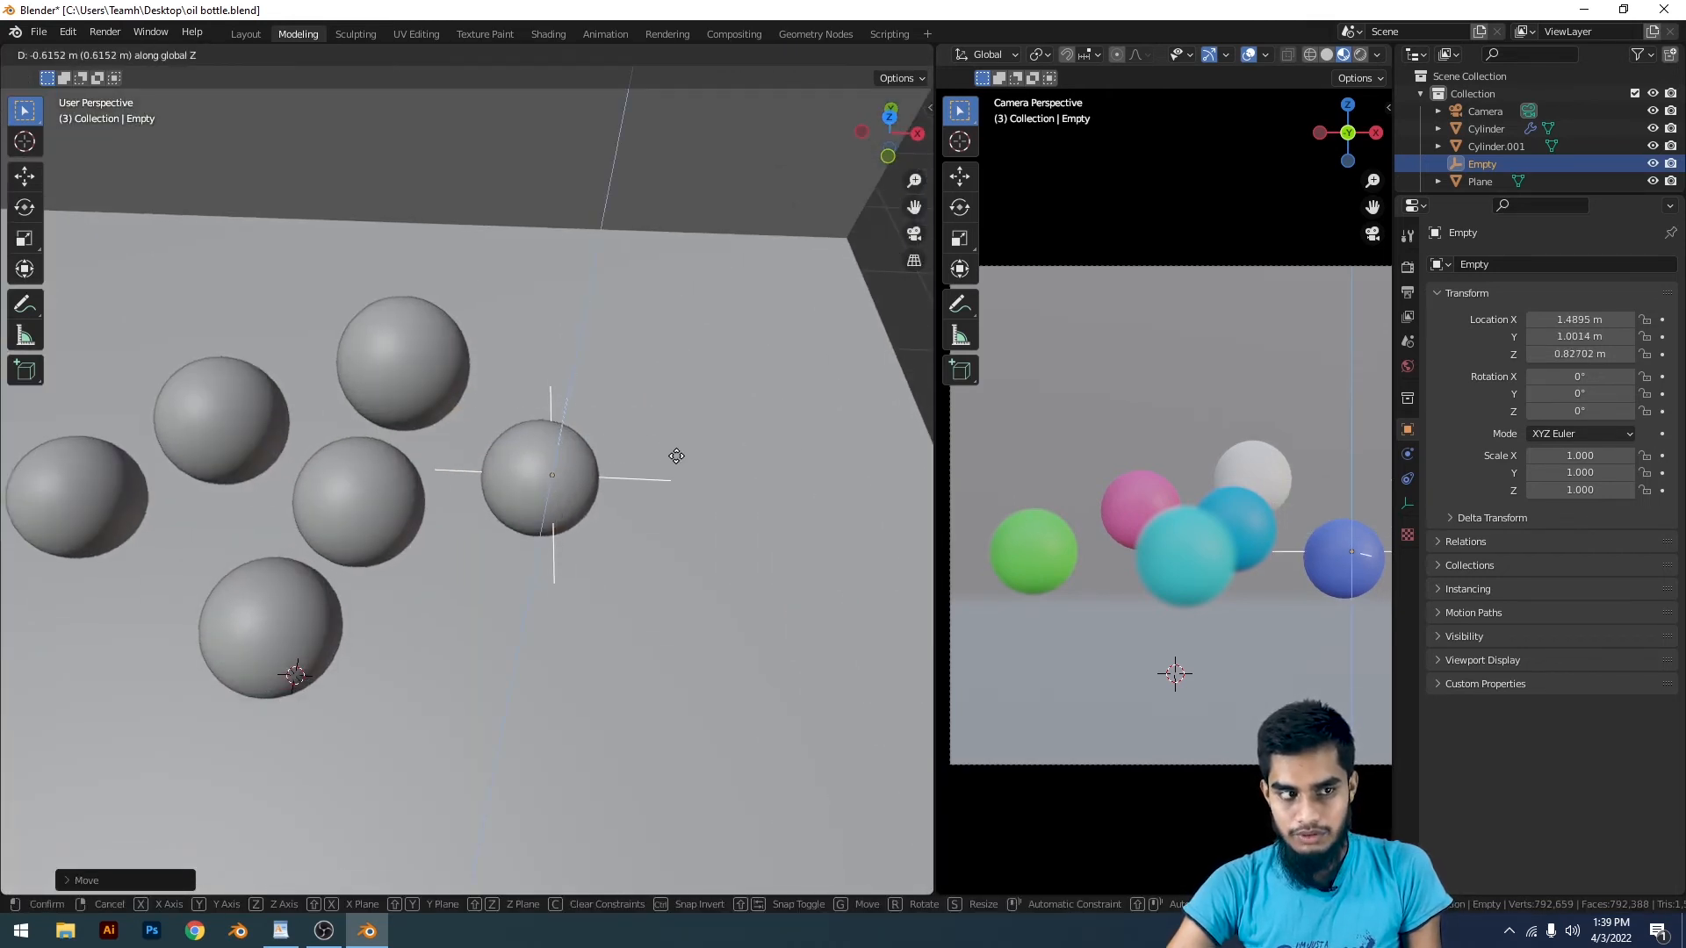
pyautogui.click(604, 420)
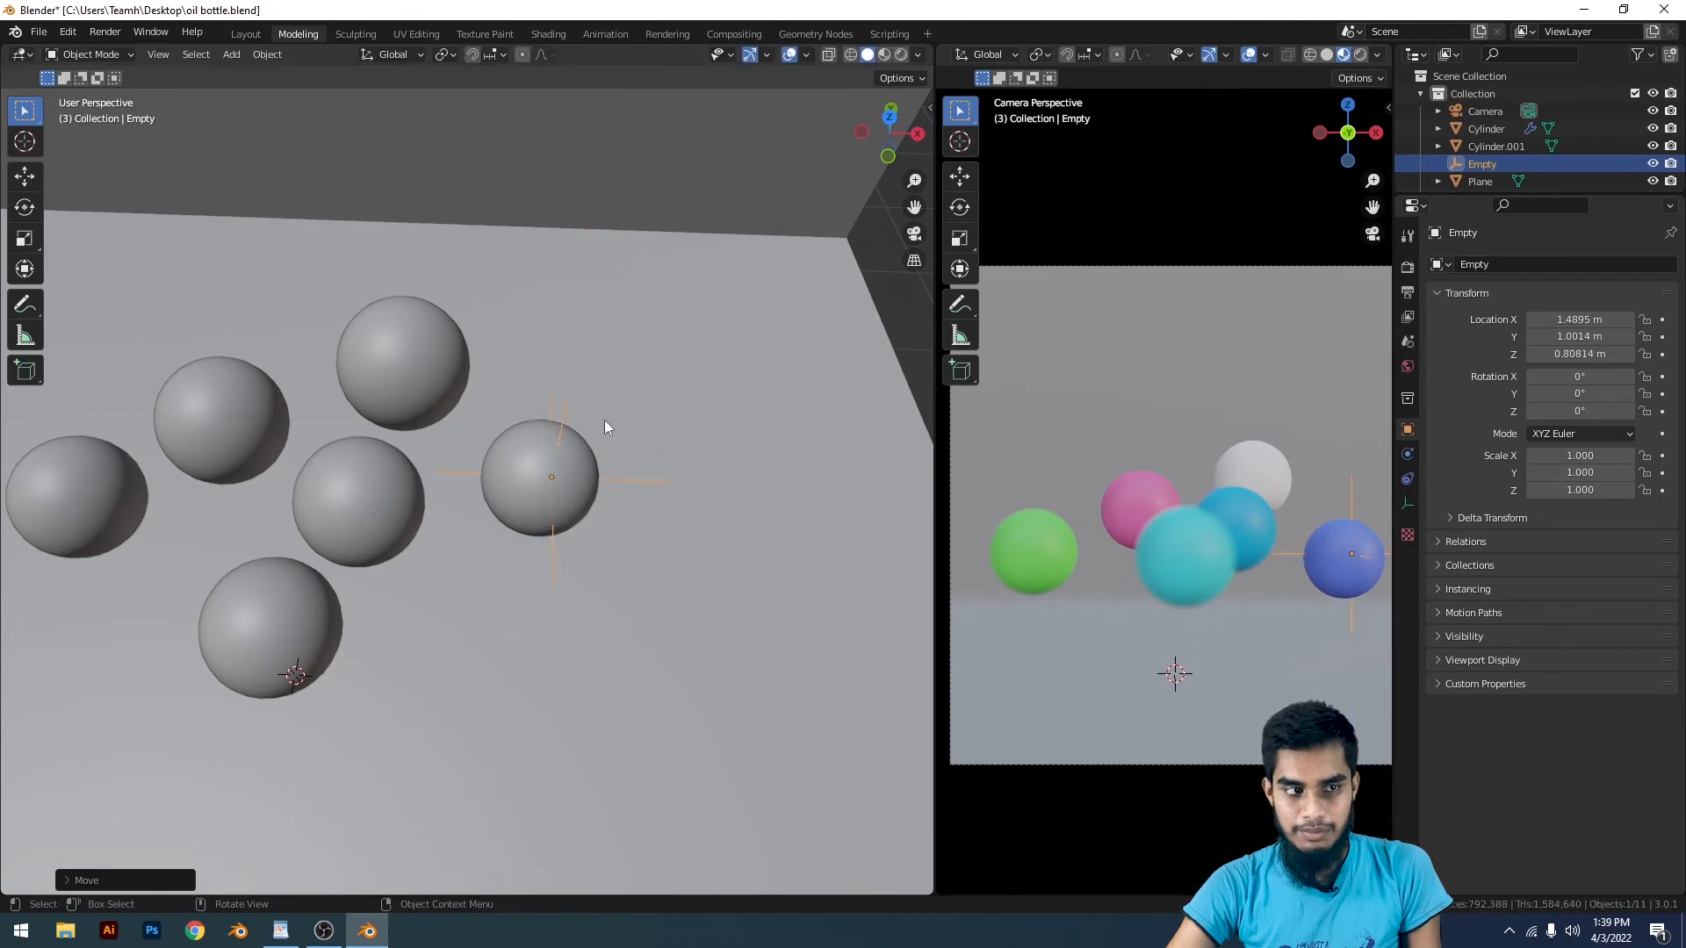
# Step: Look through the camera in the first viewport, select the camera and show its depth-of-field settings
pyautogui.scroll(-5, 606, 419)
pyautogui.click(692, 404)
pyautogui.scroll(-1, 1141, 579)
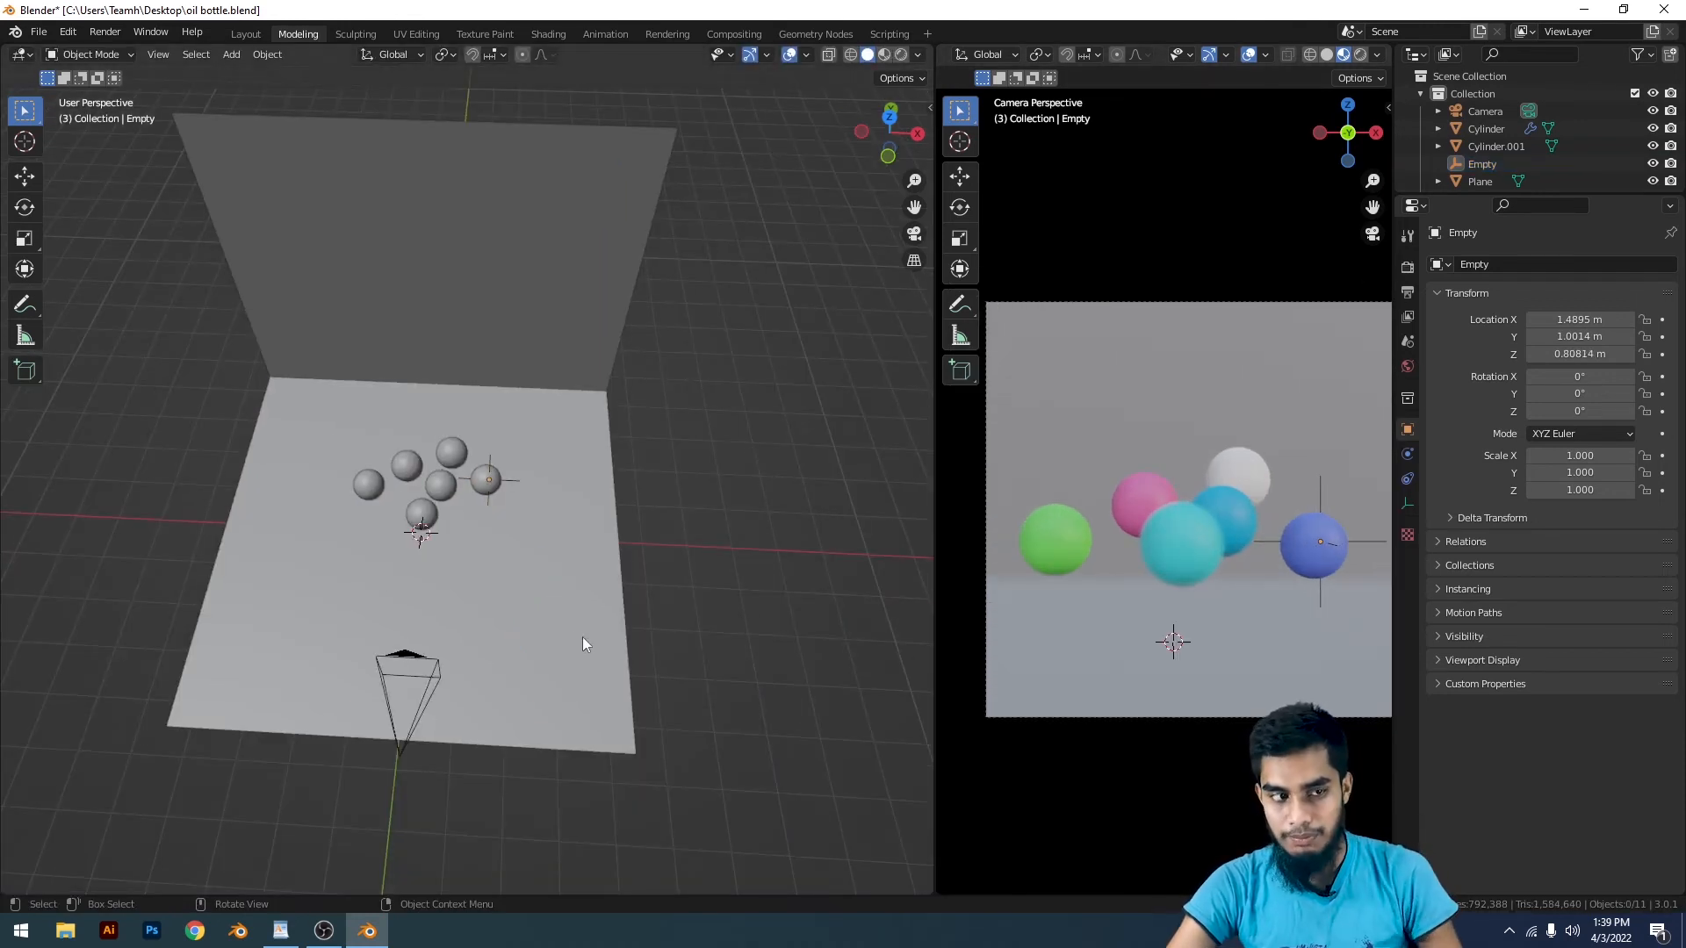
pyautogui.scroll(1, 717, 560)
pyautogui.press('KP_0')
pyautogui.click(704, 483)
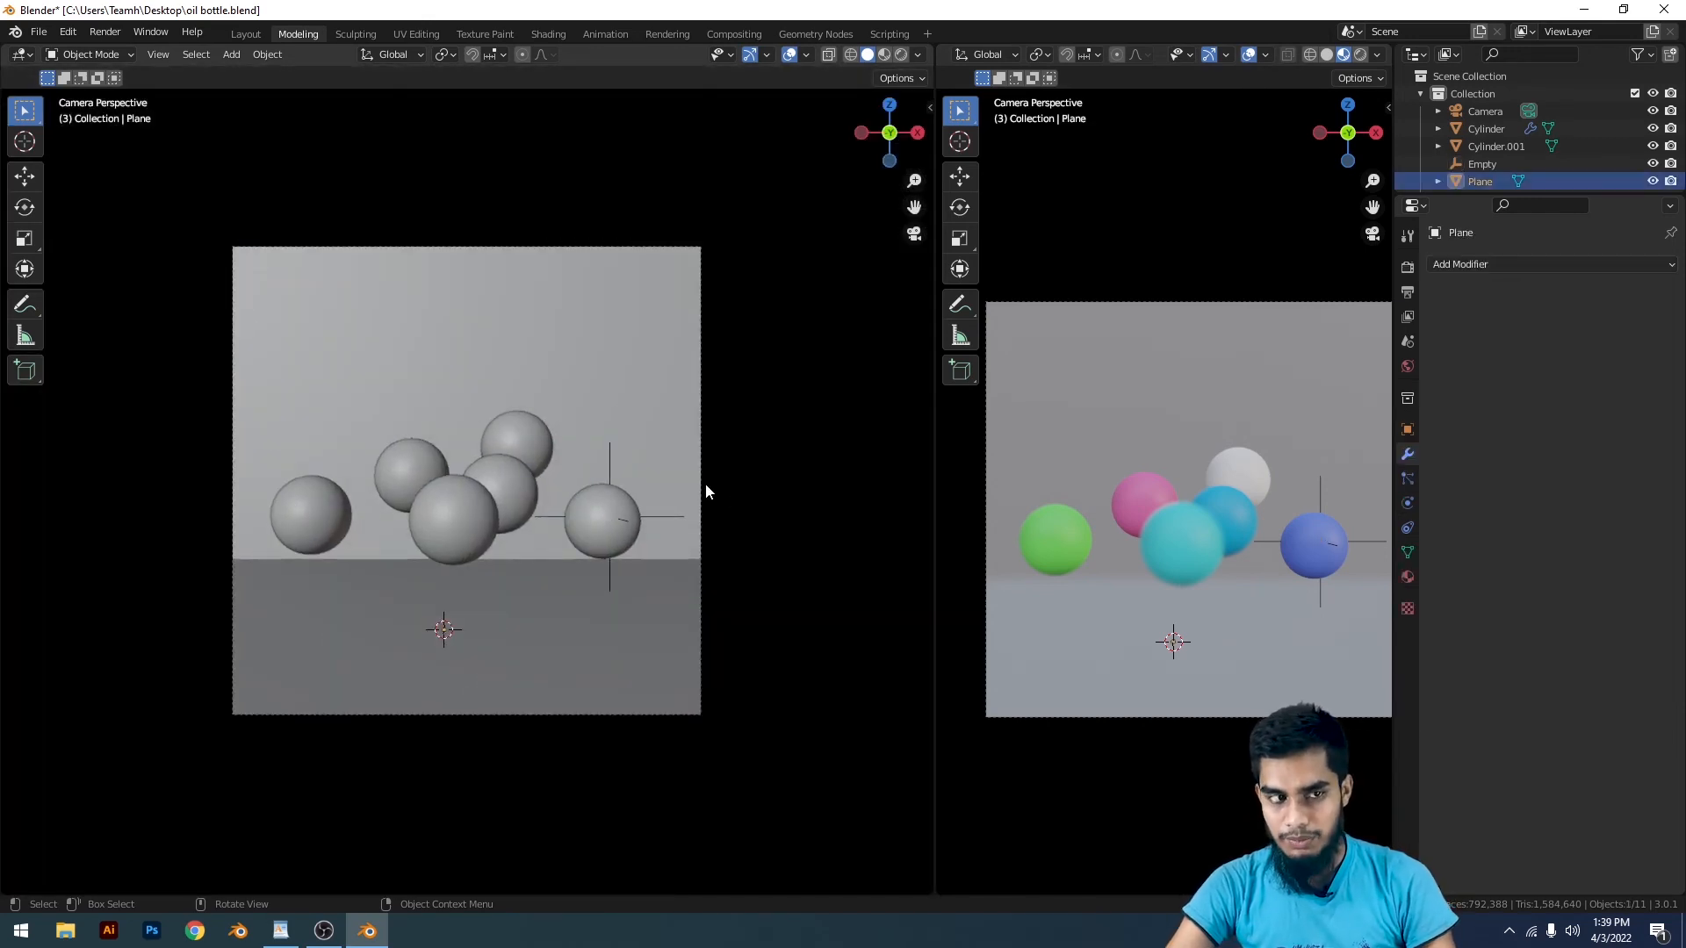
pyautogui.click(703, 481)
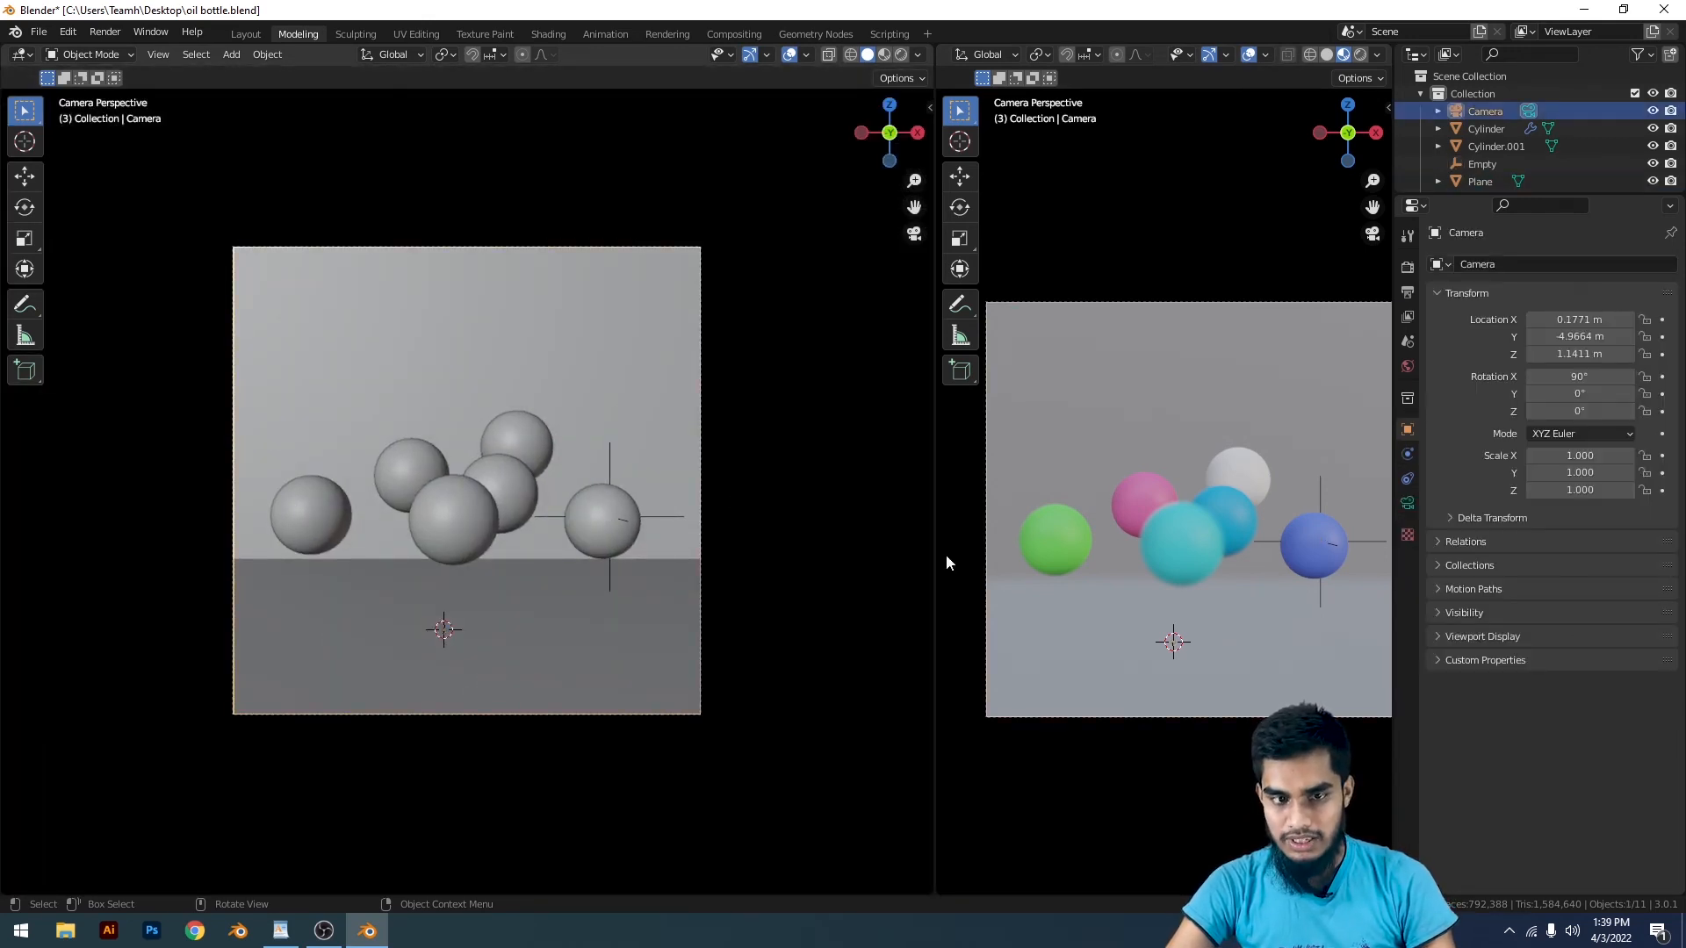
pyautogui.click(1408, 503)
pyautogui.click(1496, 492)
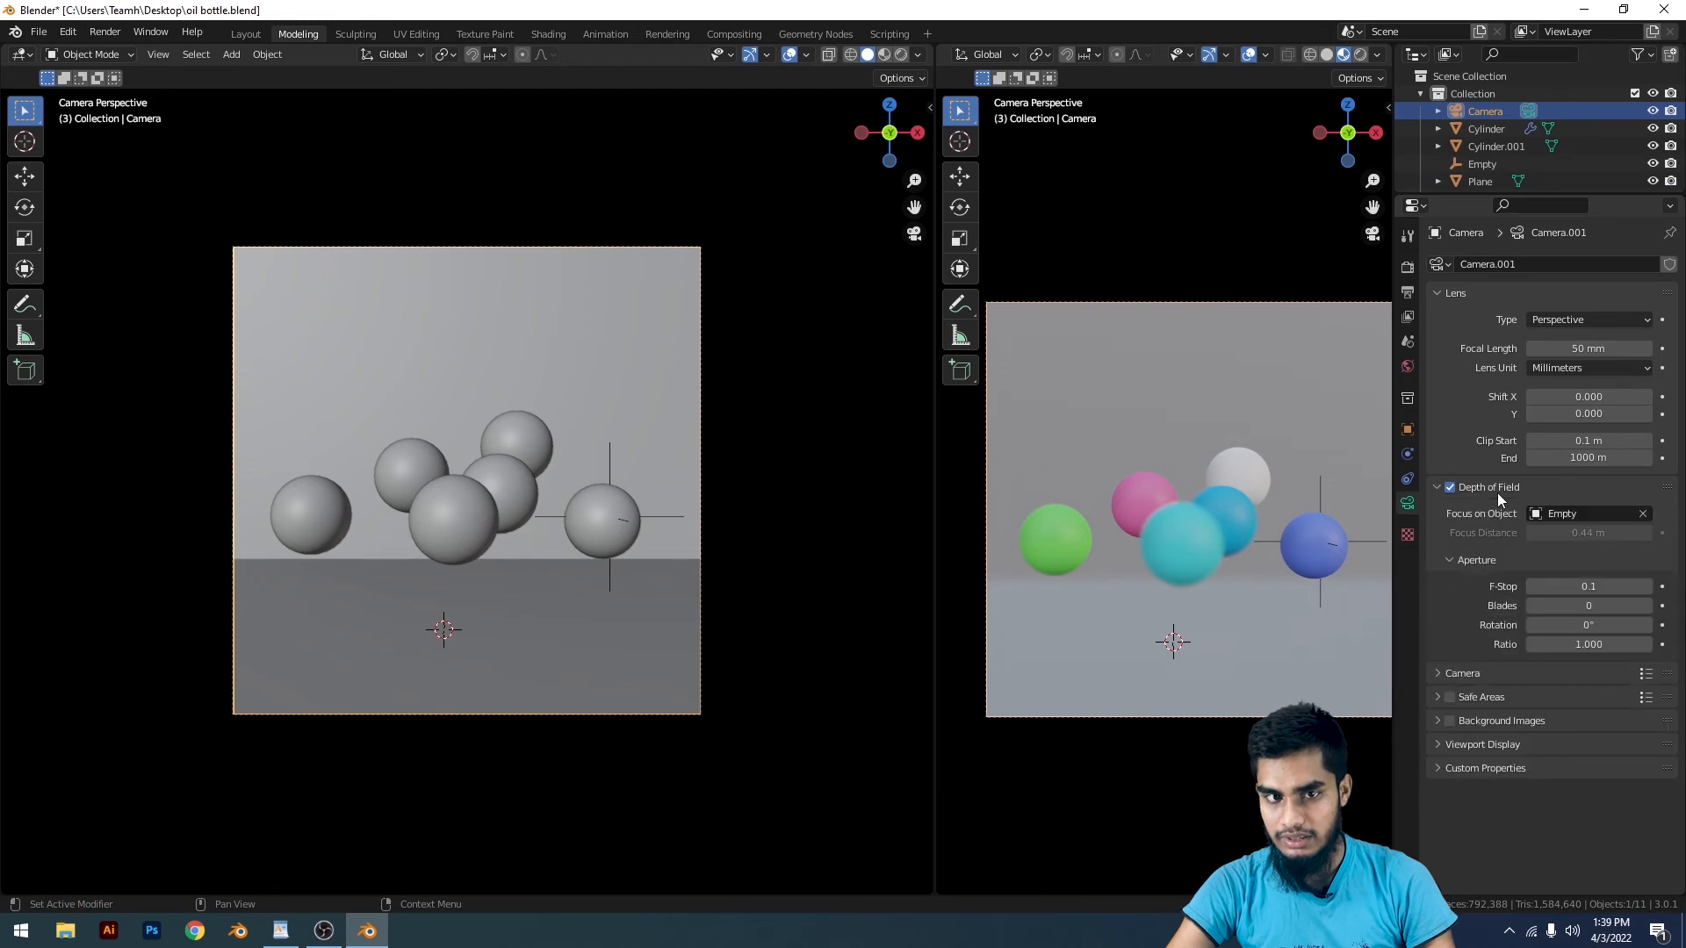
# Step: Set the camera's aperture rotation to 115° and its aperture ratio to 1.259
pyautogui.scroll(3, 646, 551)
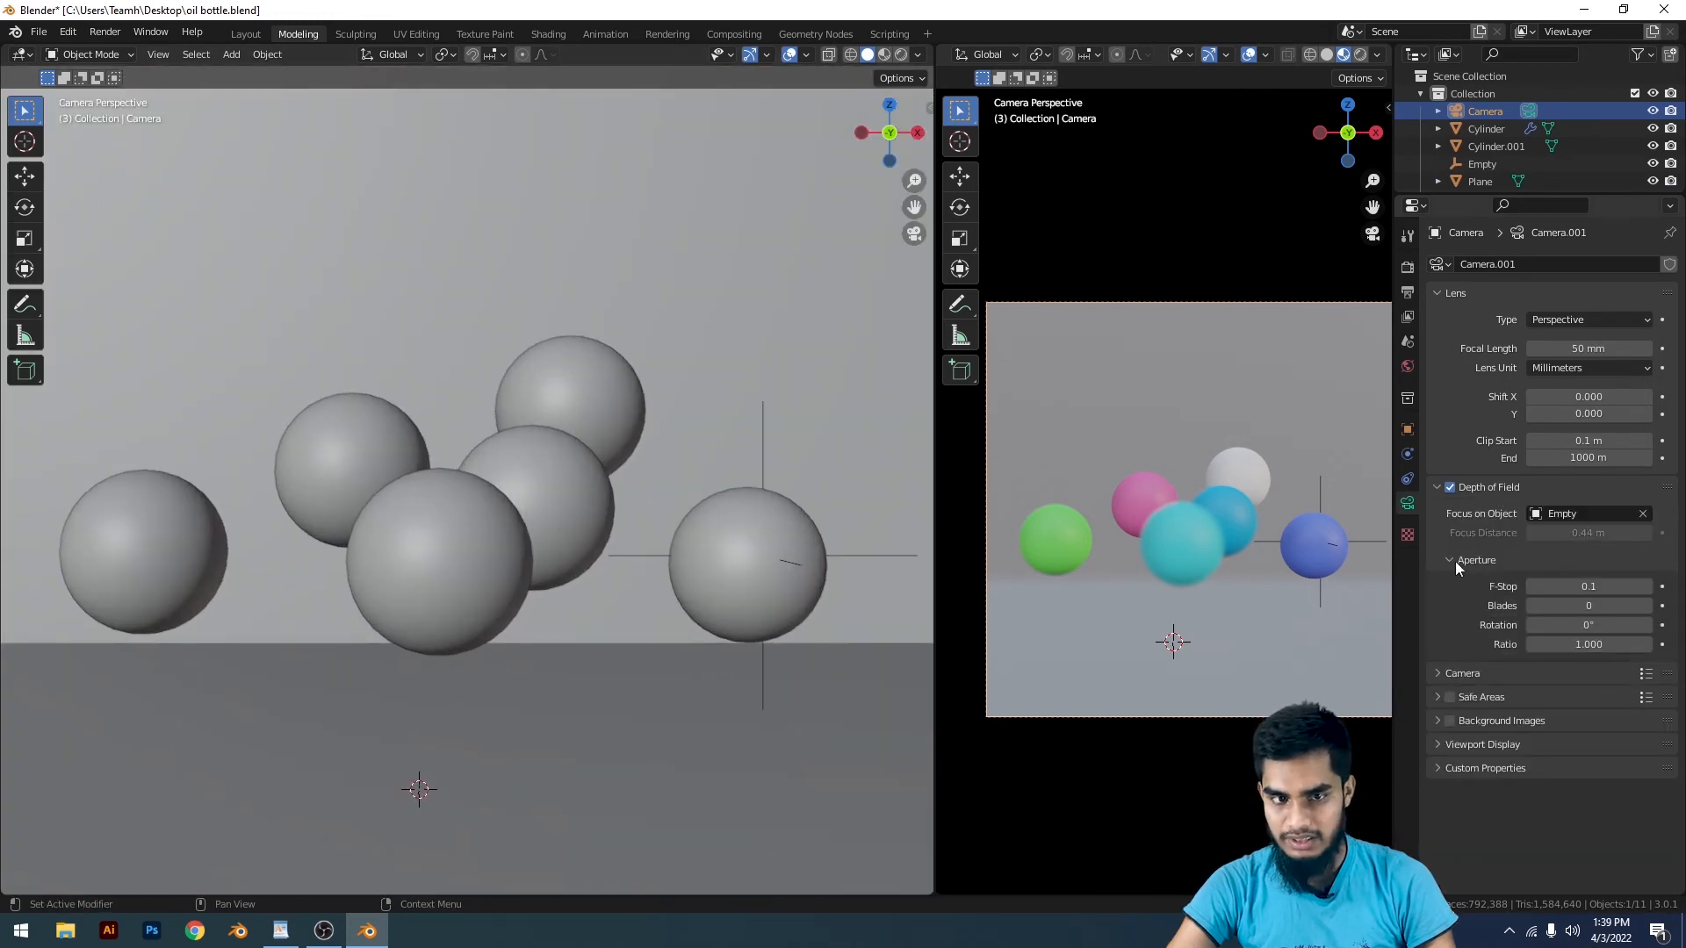
pyautogui.scroll(2, 1357, 577)
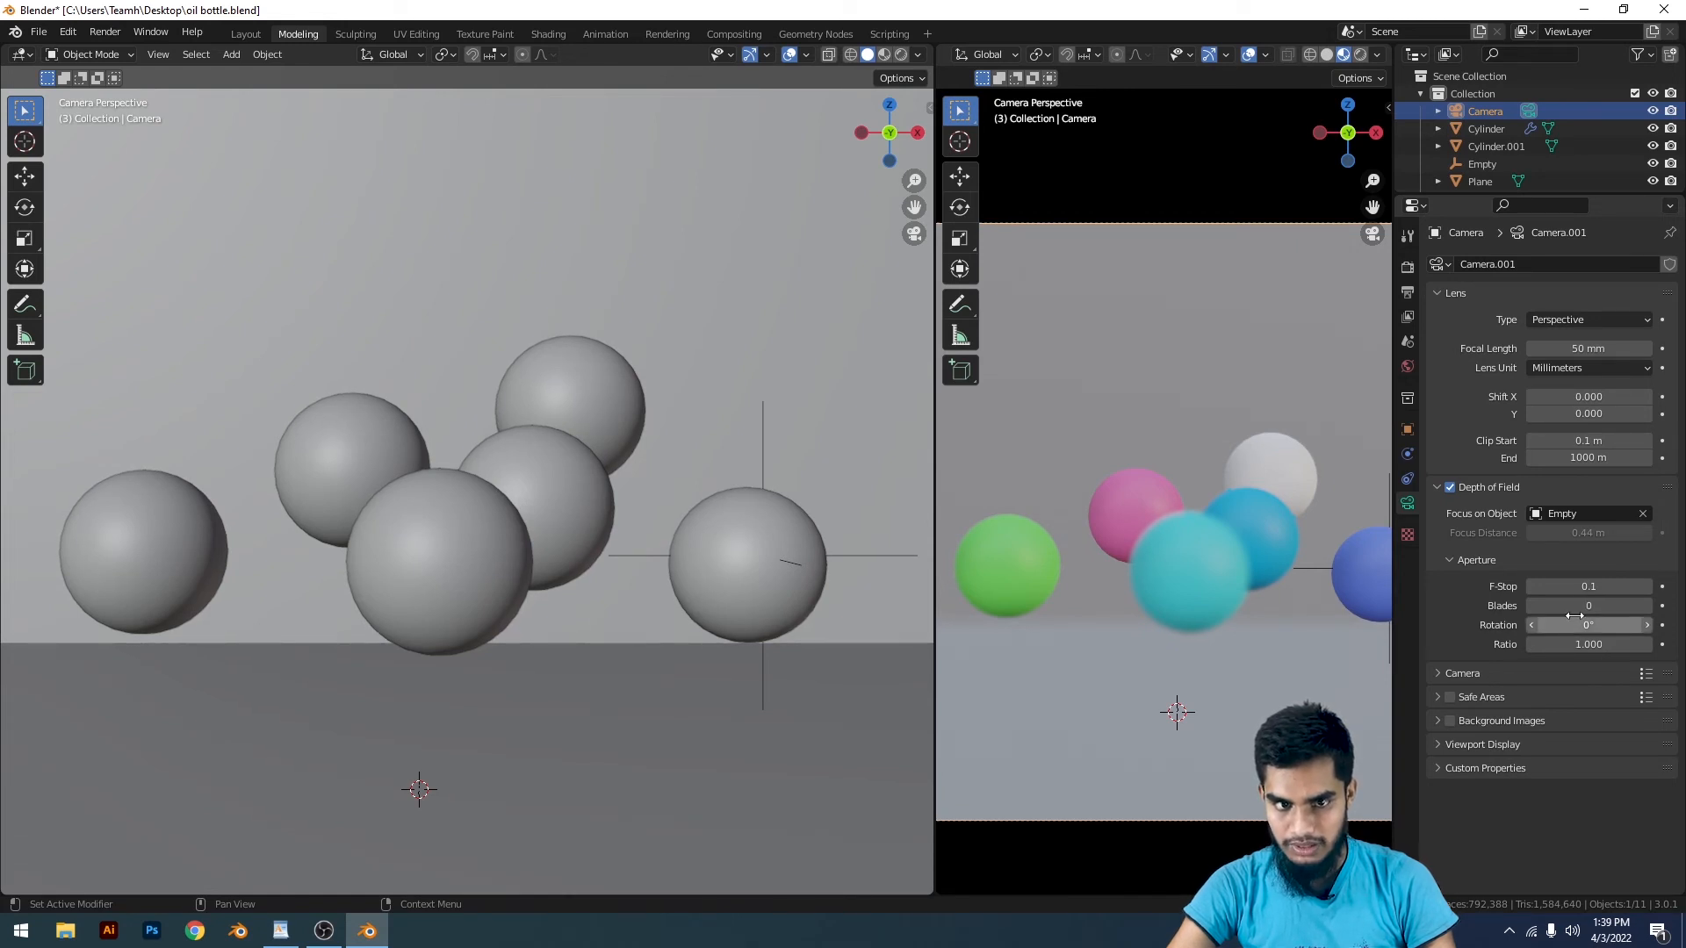
pyautogui.moveTo(1574, 616); pyautogui.dragTo(1659, 625)
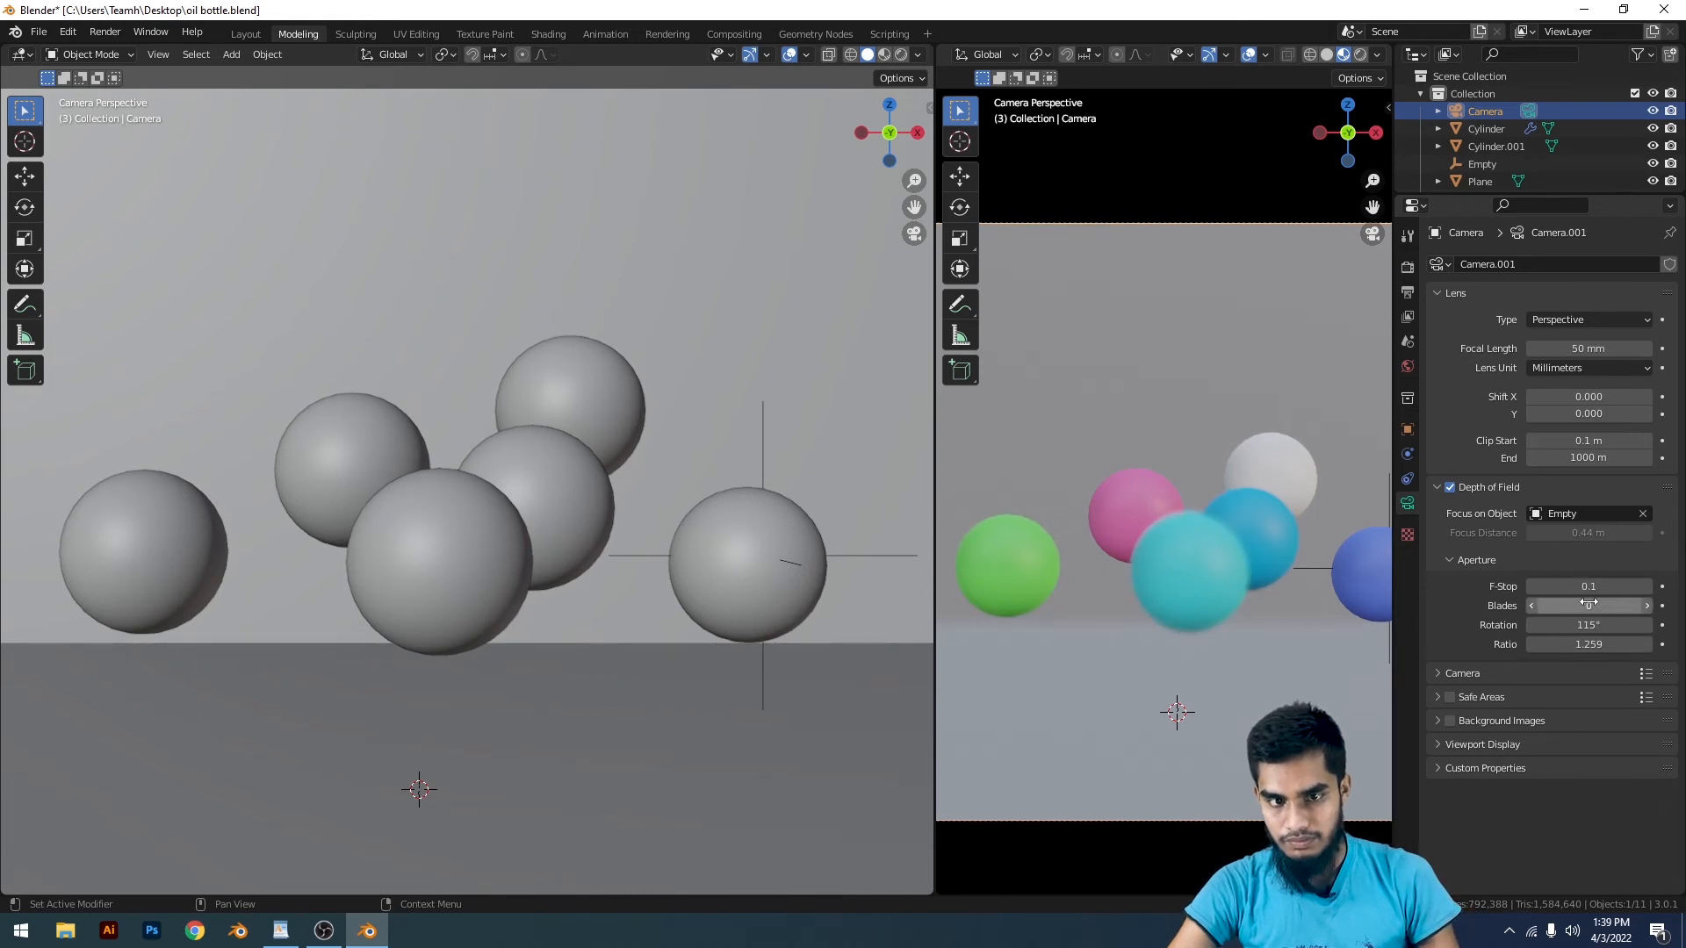
# Step: Try aperture blade counts of 6 and 13 on the camera
pyautogui.moveTo(1589, 606); pyautogui.dragTo(1605, 606)
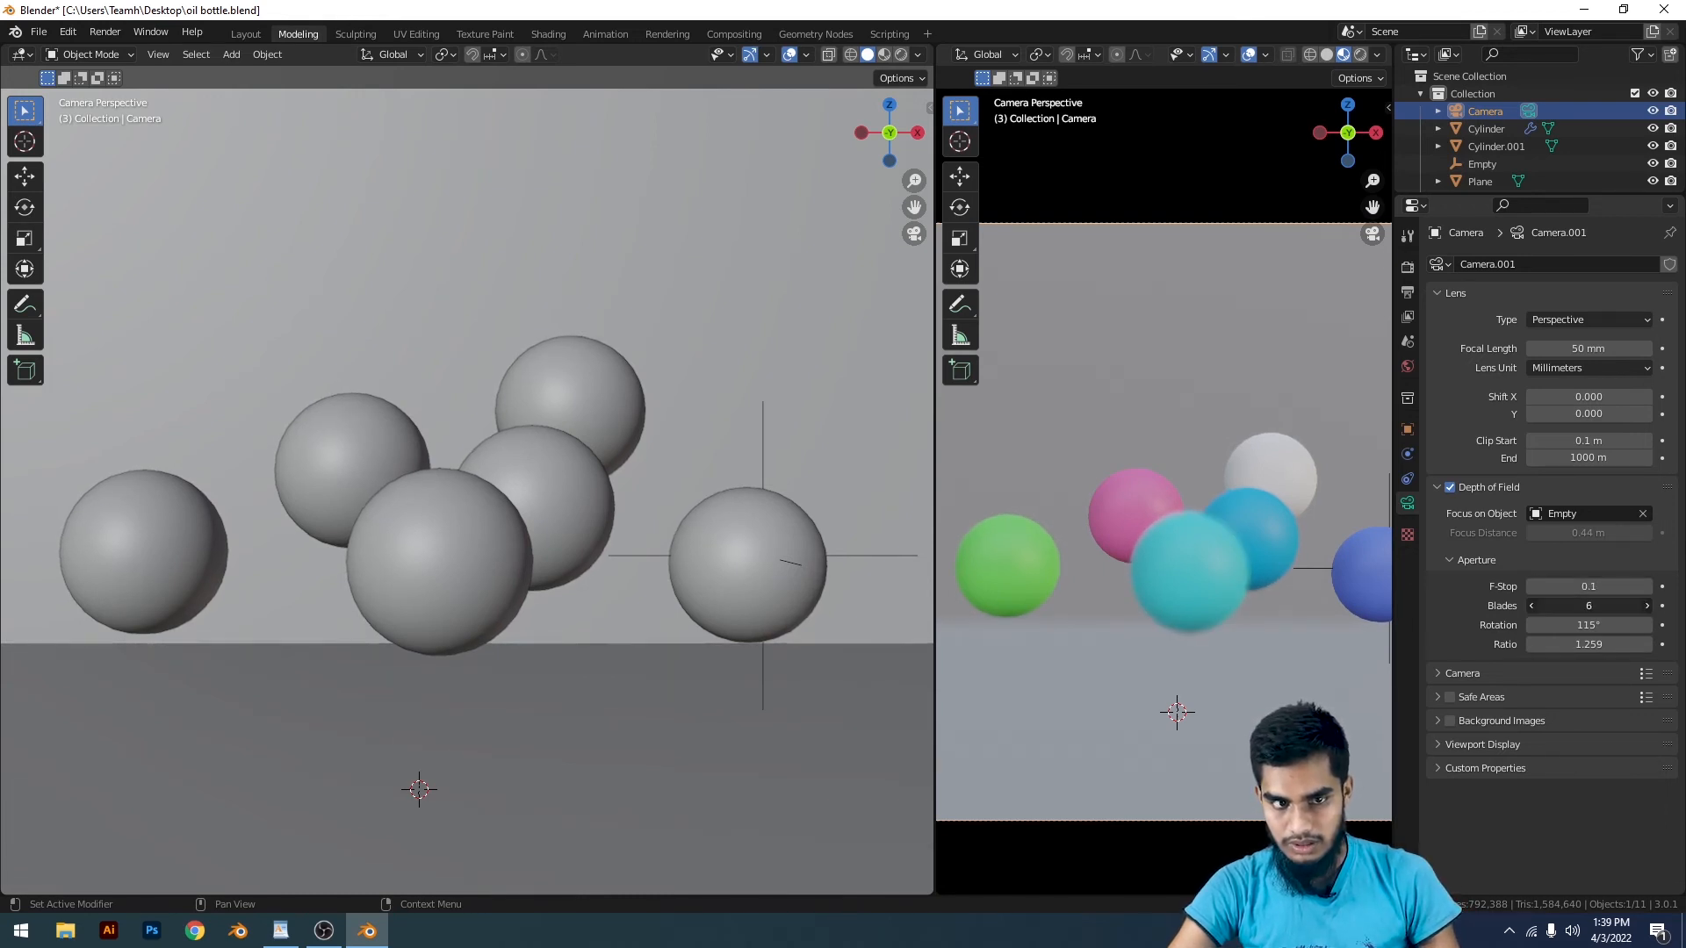
pyautogui.click(1610, 602)
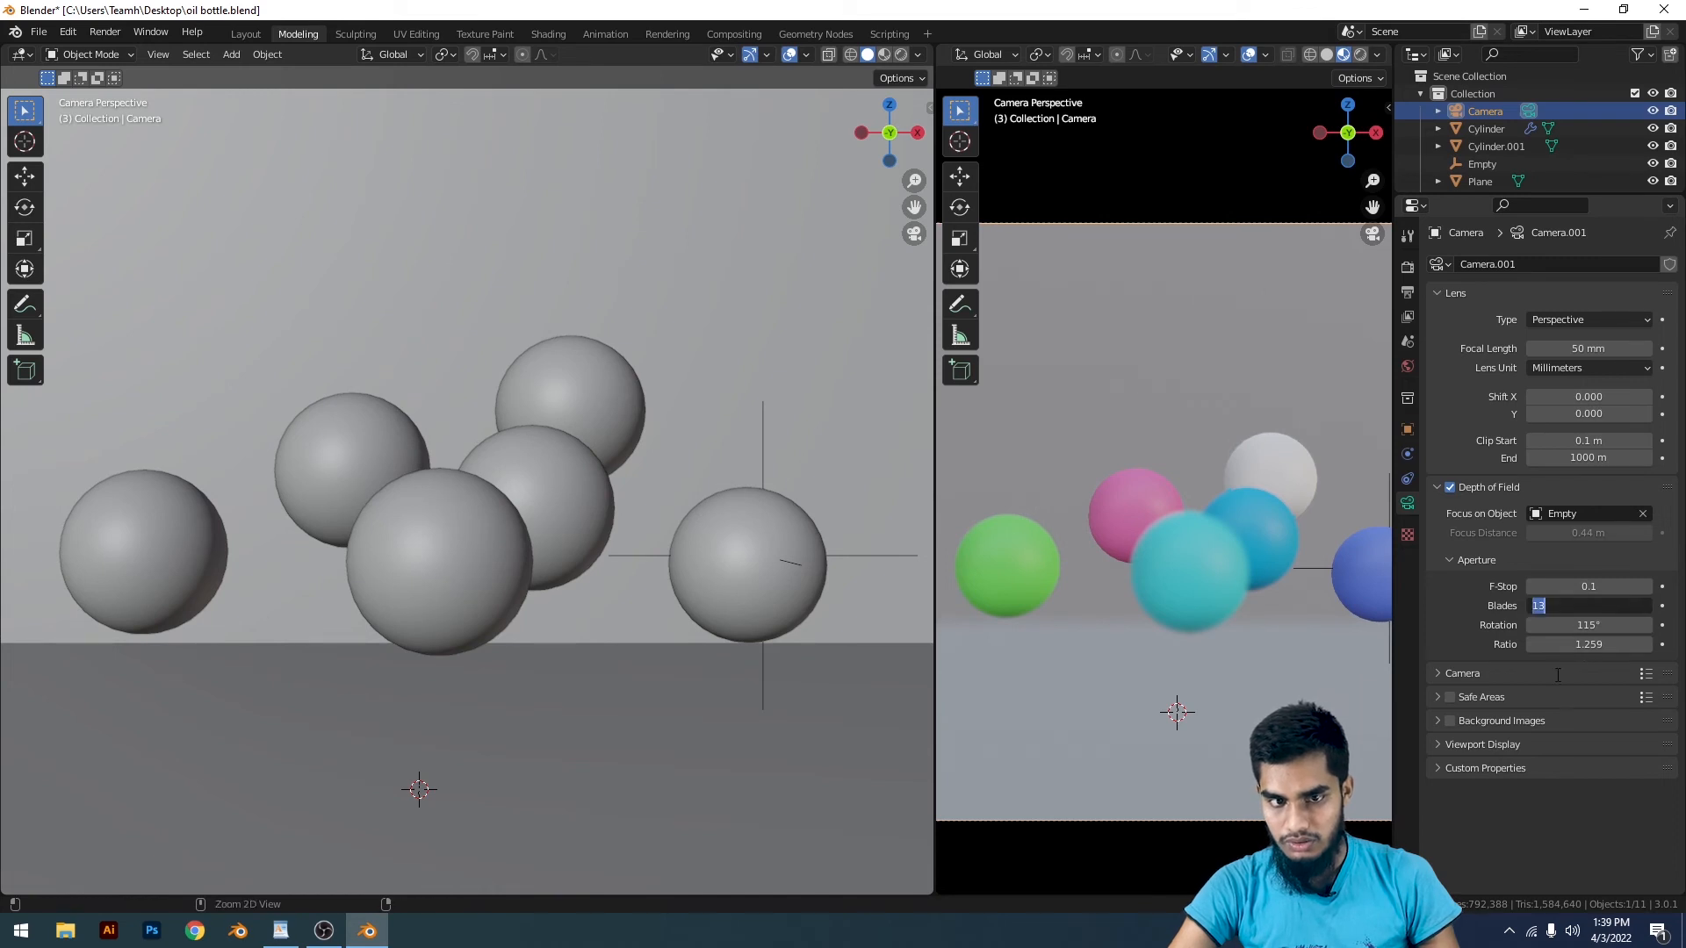
pyautogui.press('Return')
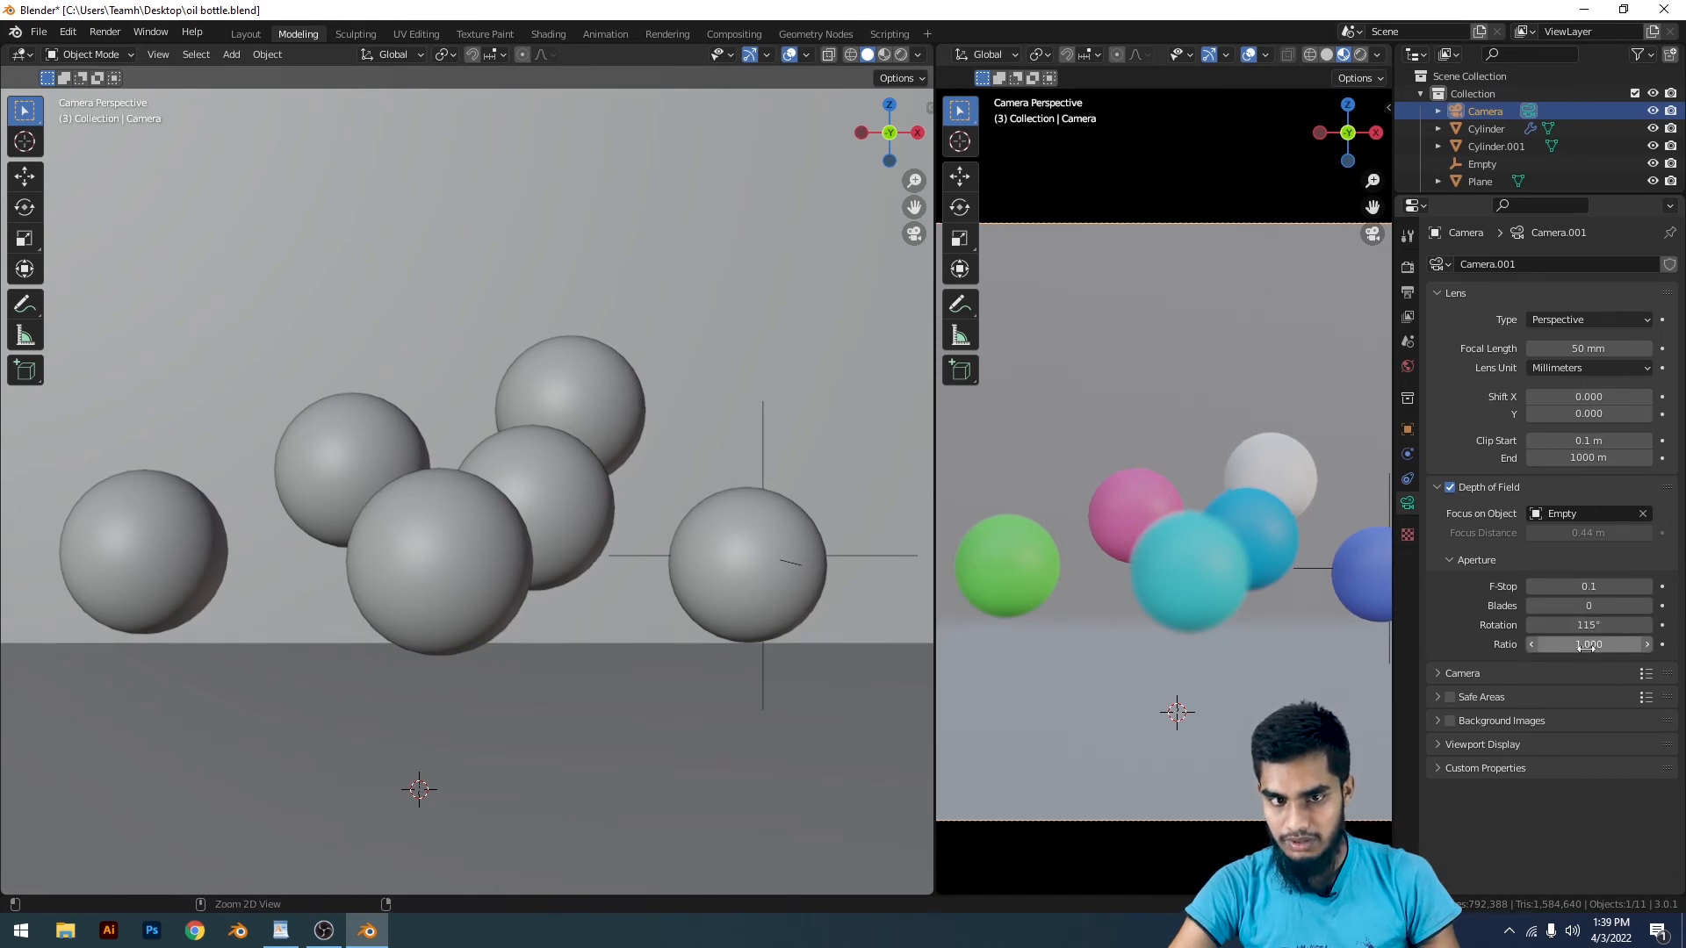
# Step: Undo the camera's aperture blade, rotation and ratio changes, and reselect the camera by its frame in the first viewport
pyautogui.hotkey('ctrl', 'z')
pyautogui.hotkey('ctrl', 'z')
pyautogui.hotkey('ctrl', 'z')
pyautogui.hotkey('ctrl', 'z')
pyautogui.hotkey('ctrl', 'shift', 'z')
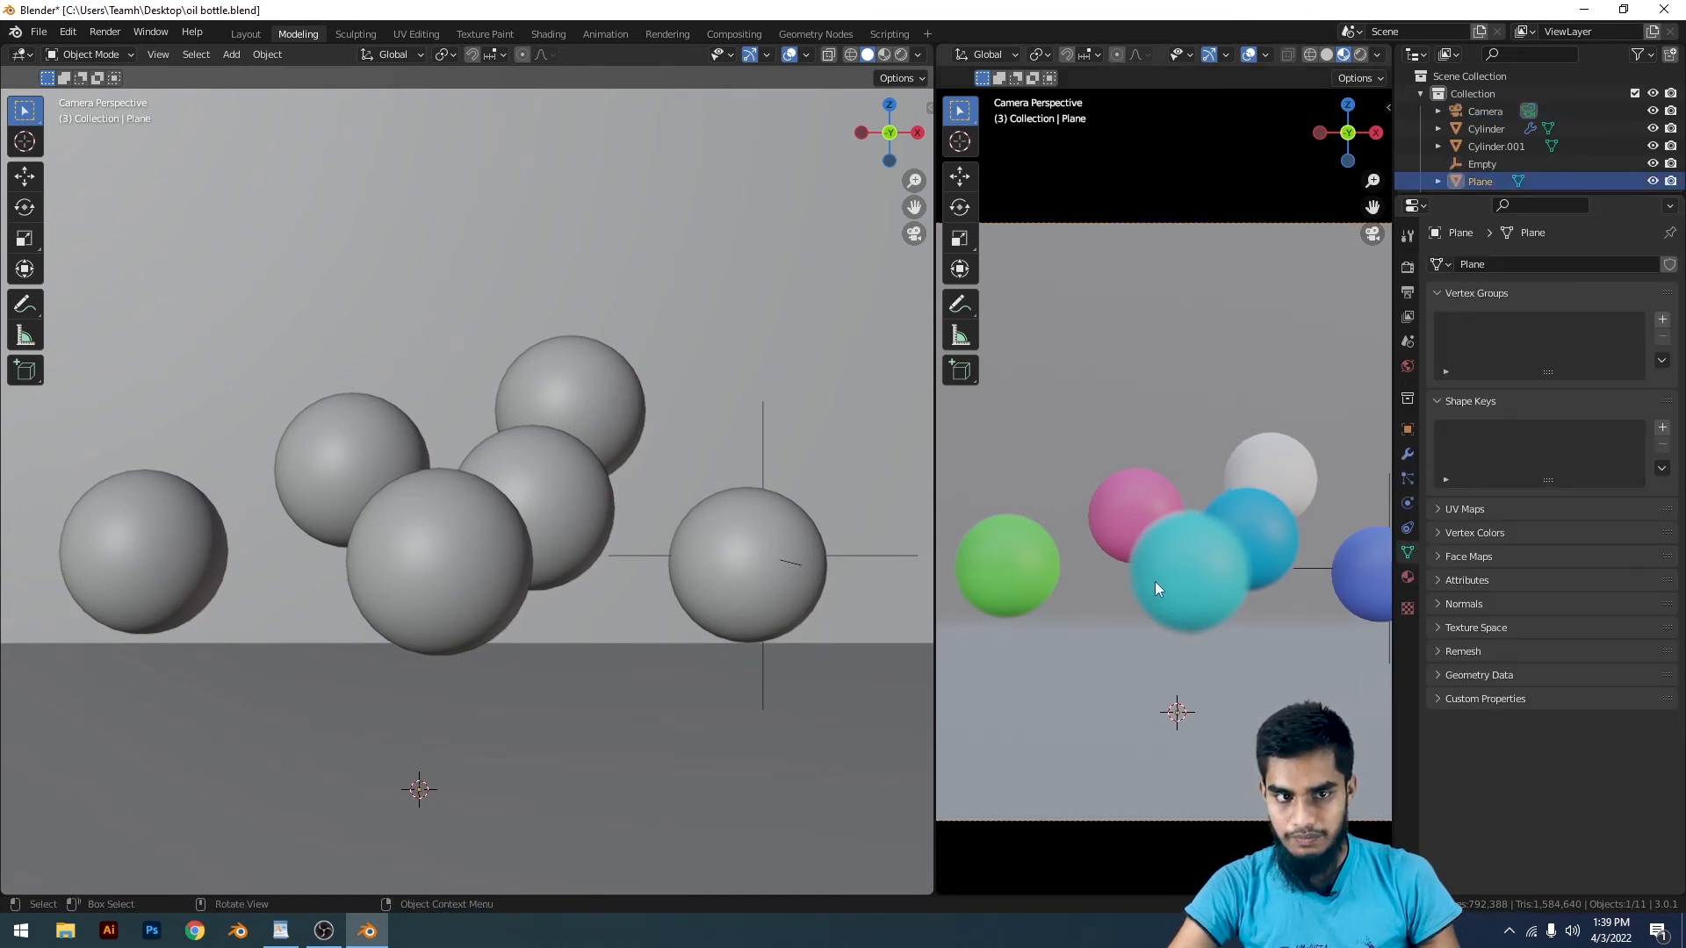
pyautogui.scroll(-4, 555, 507)
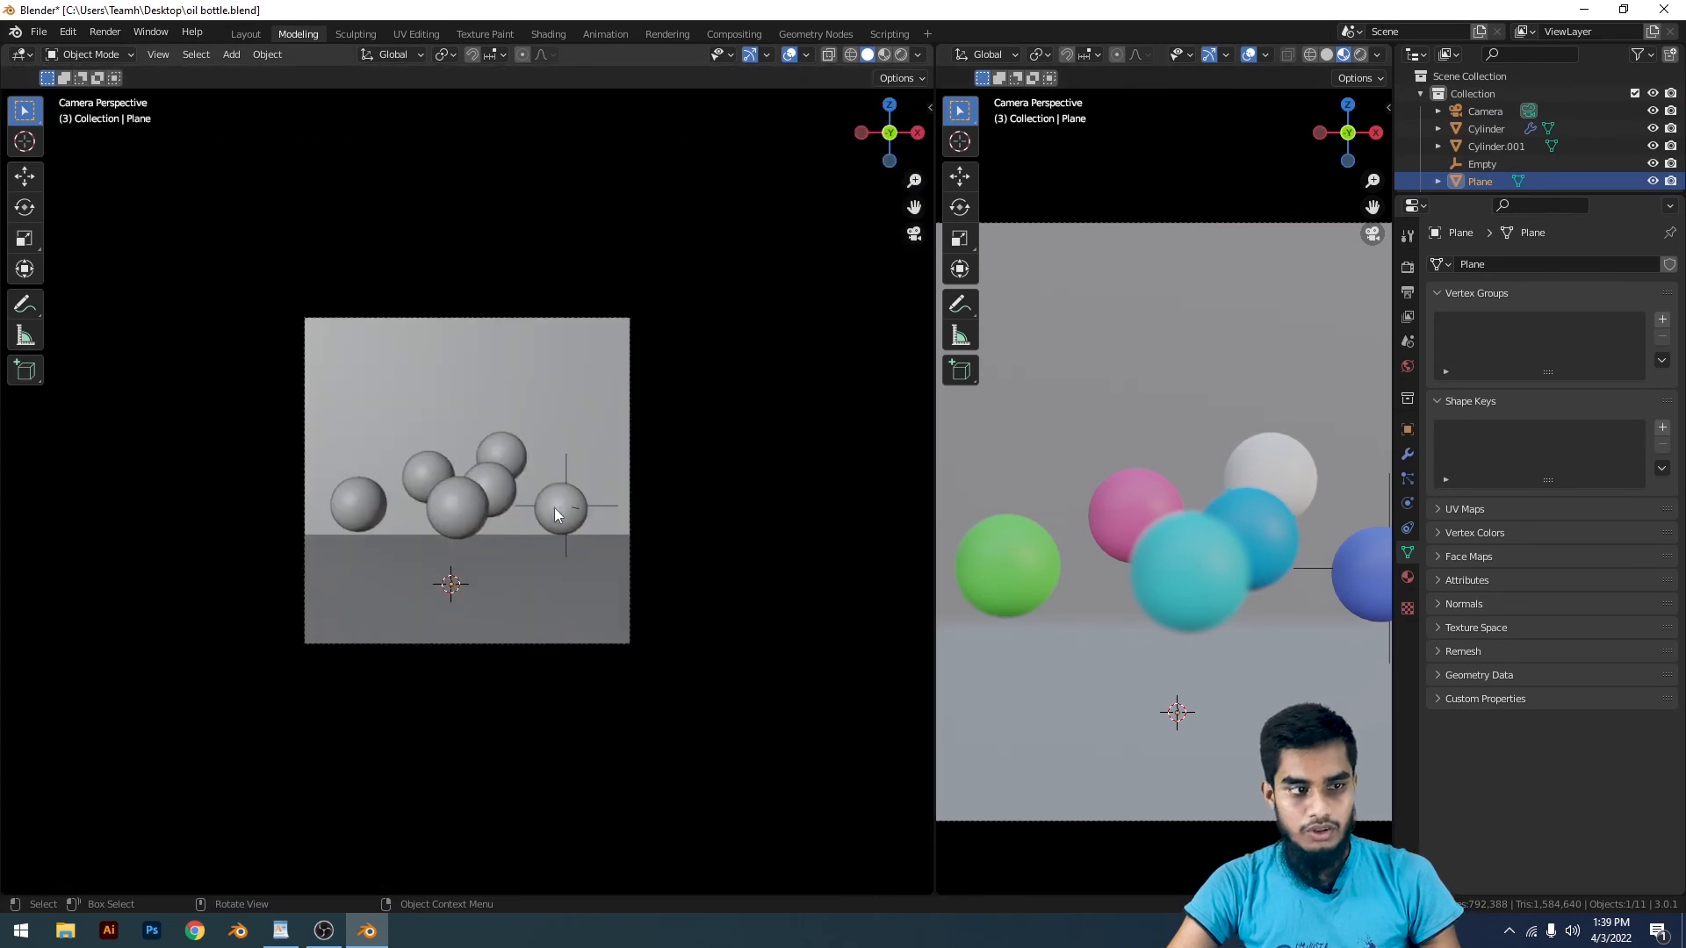
pyautogui.click(621, 320)
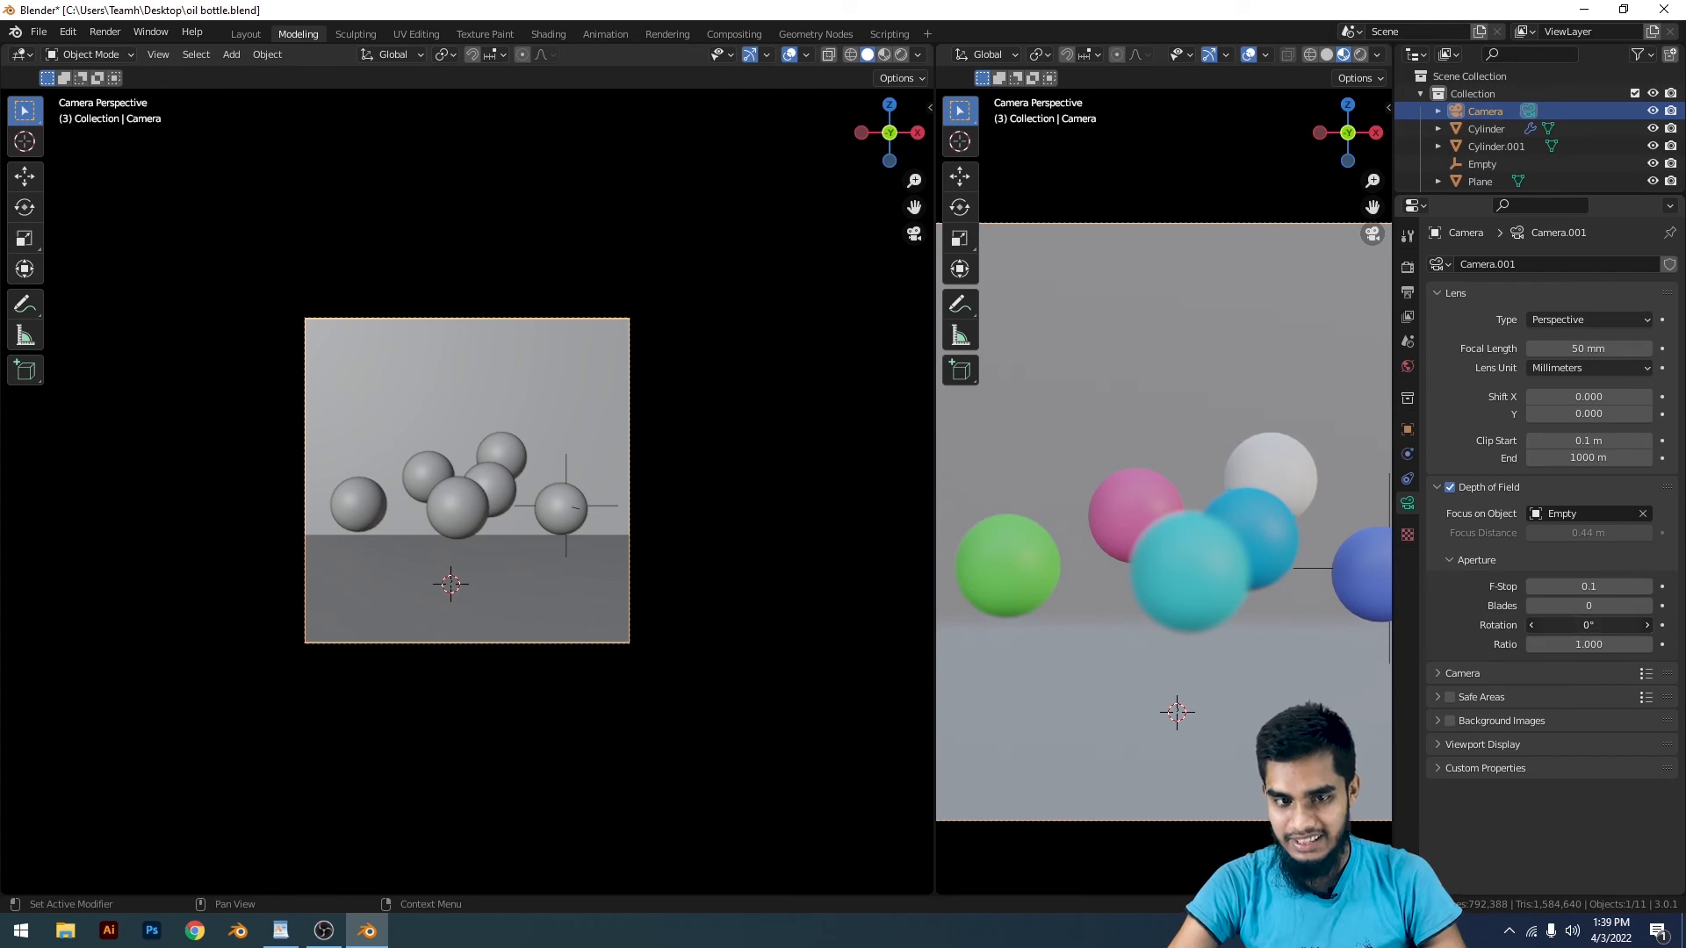
# Step: Try a different aperture rotation on the camera and reset it to 0°
pyautogui.moveTo(1580, 629); pyautogui.dragTo(1565, 630)
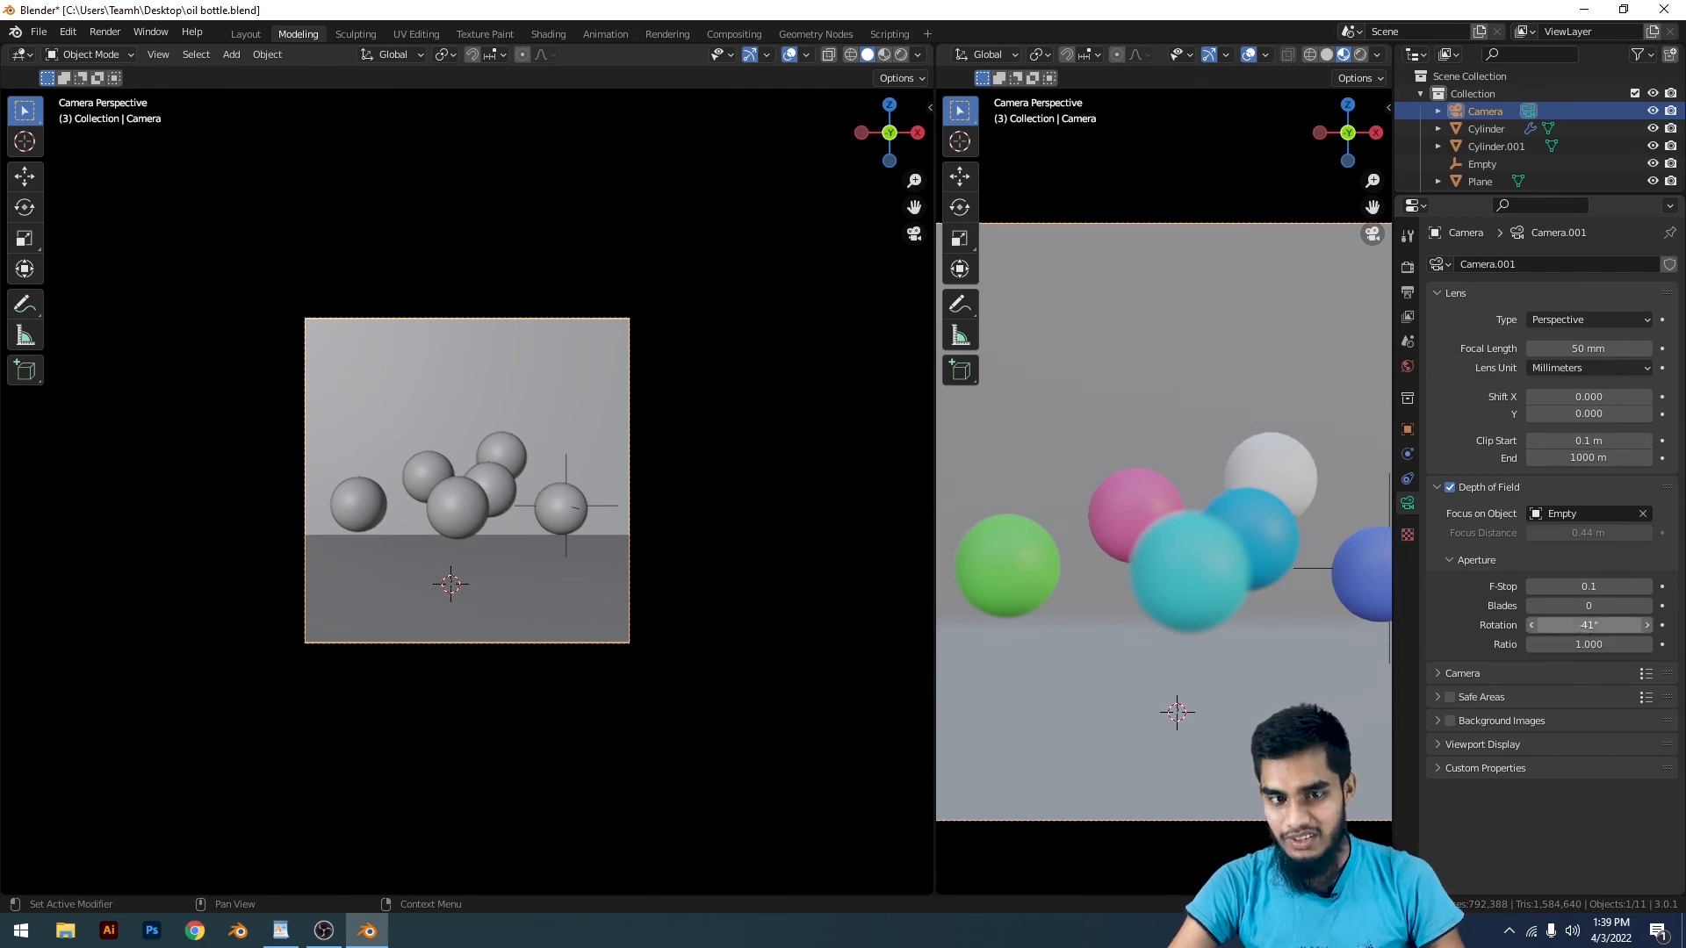
pyautogui.click(1581, 629)
pyautogui.press('Return')
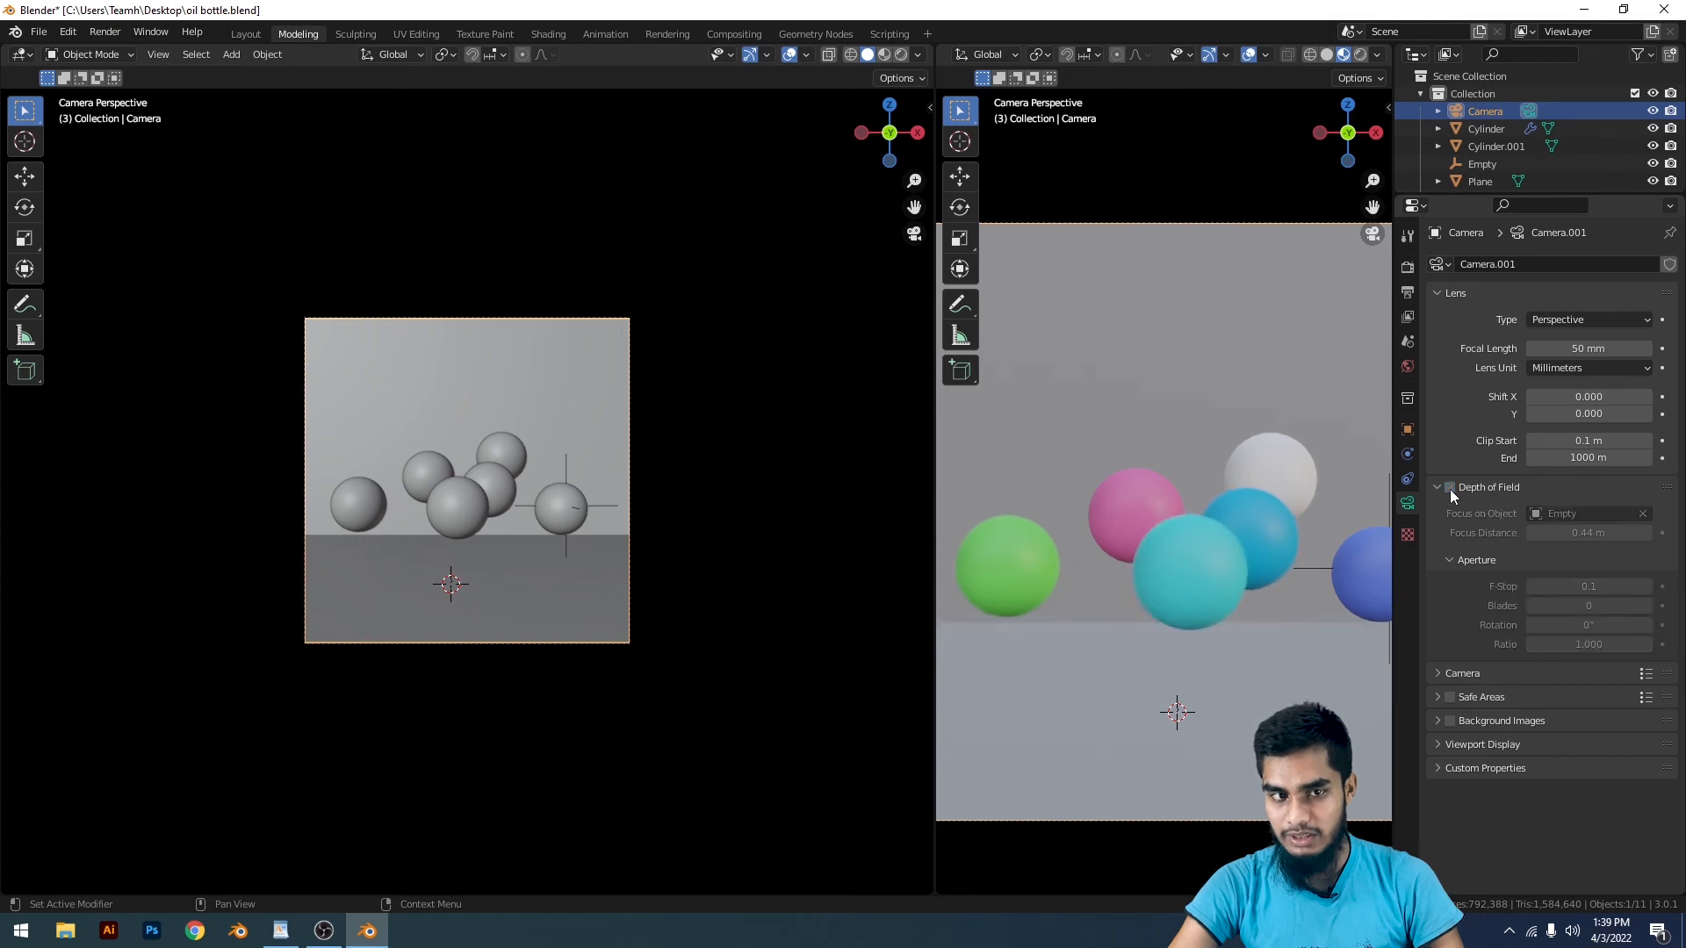
# Step: Clear the empty as the camera's focus object and pick the dark blue sphere as the new one with the eyedropper
pyautogui.click(1640, 518)
pyautogui.click(1637, 514)
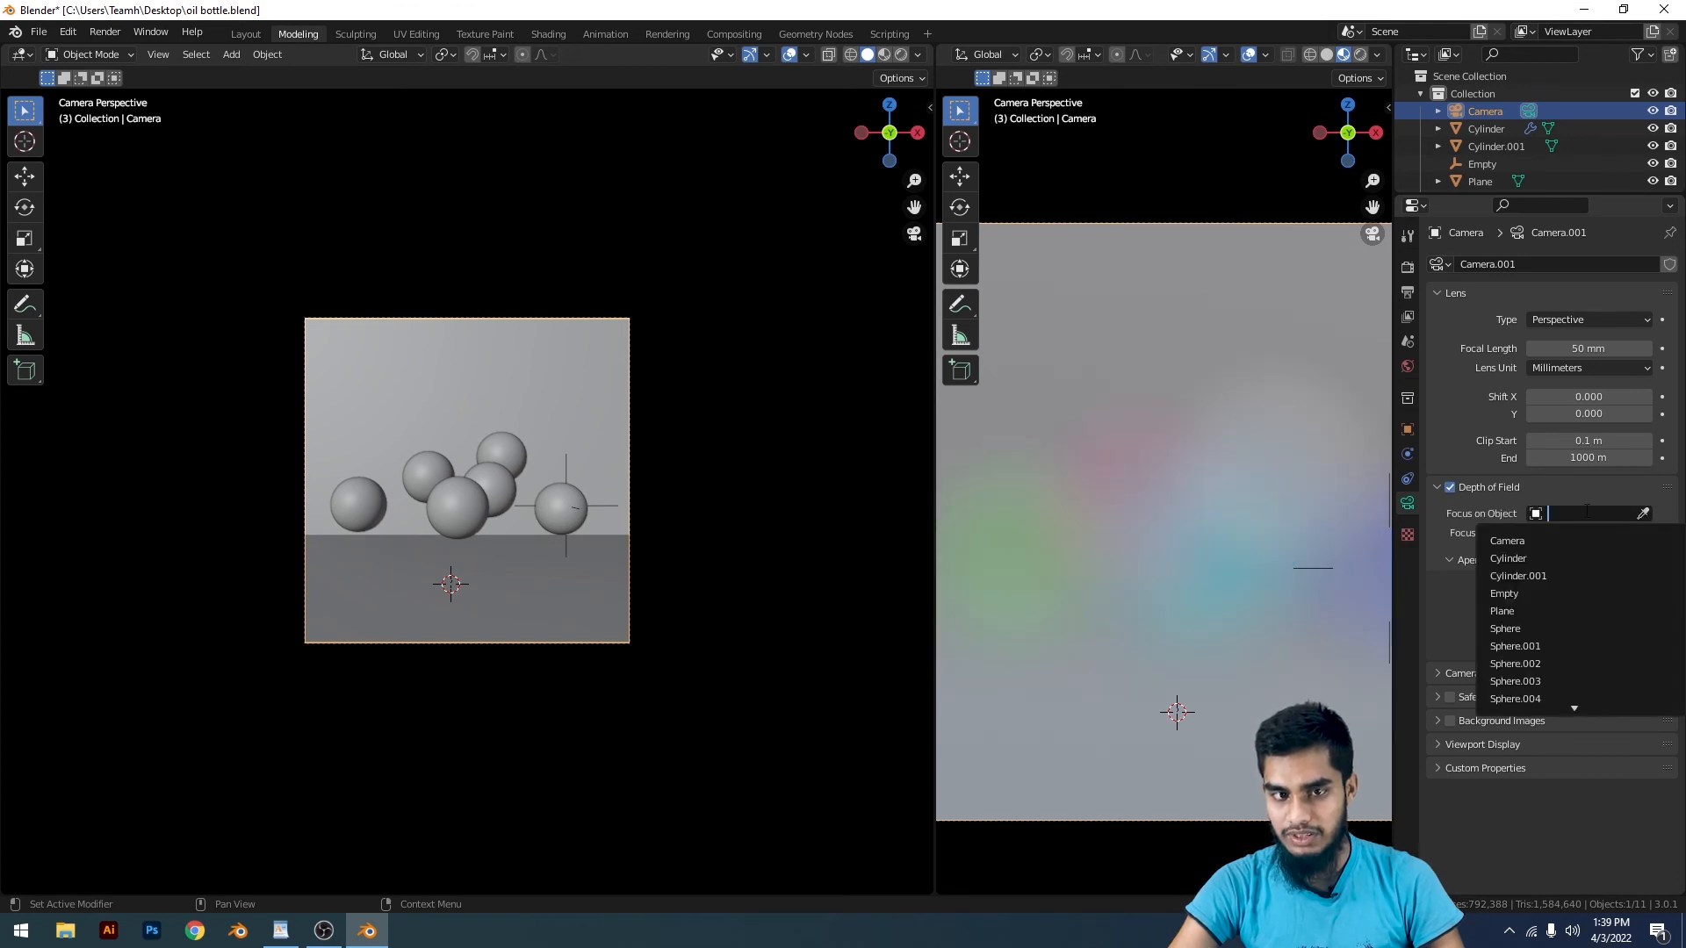
pyautogui.press('Escape')
pyautogui.click(1642, 514)
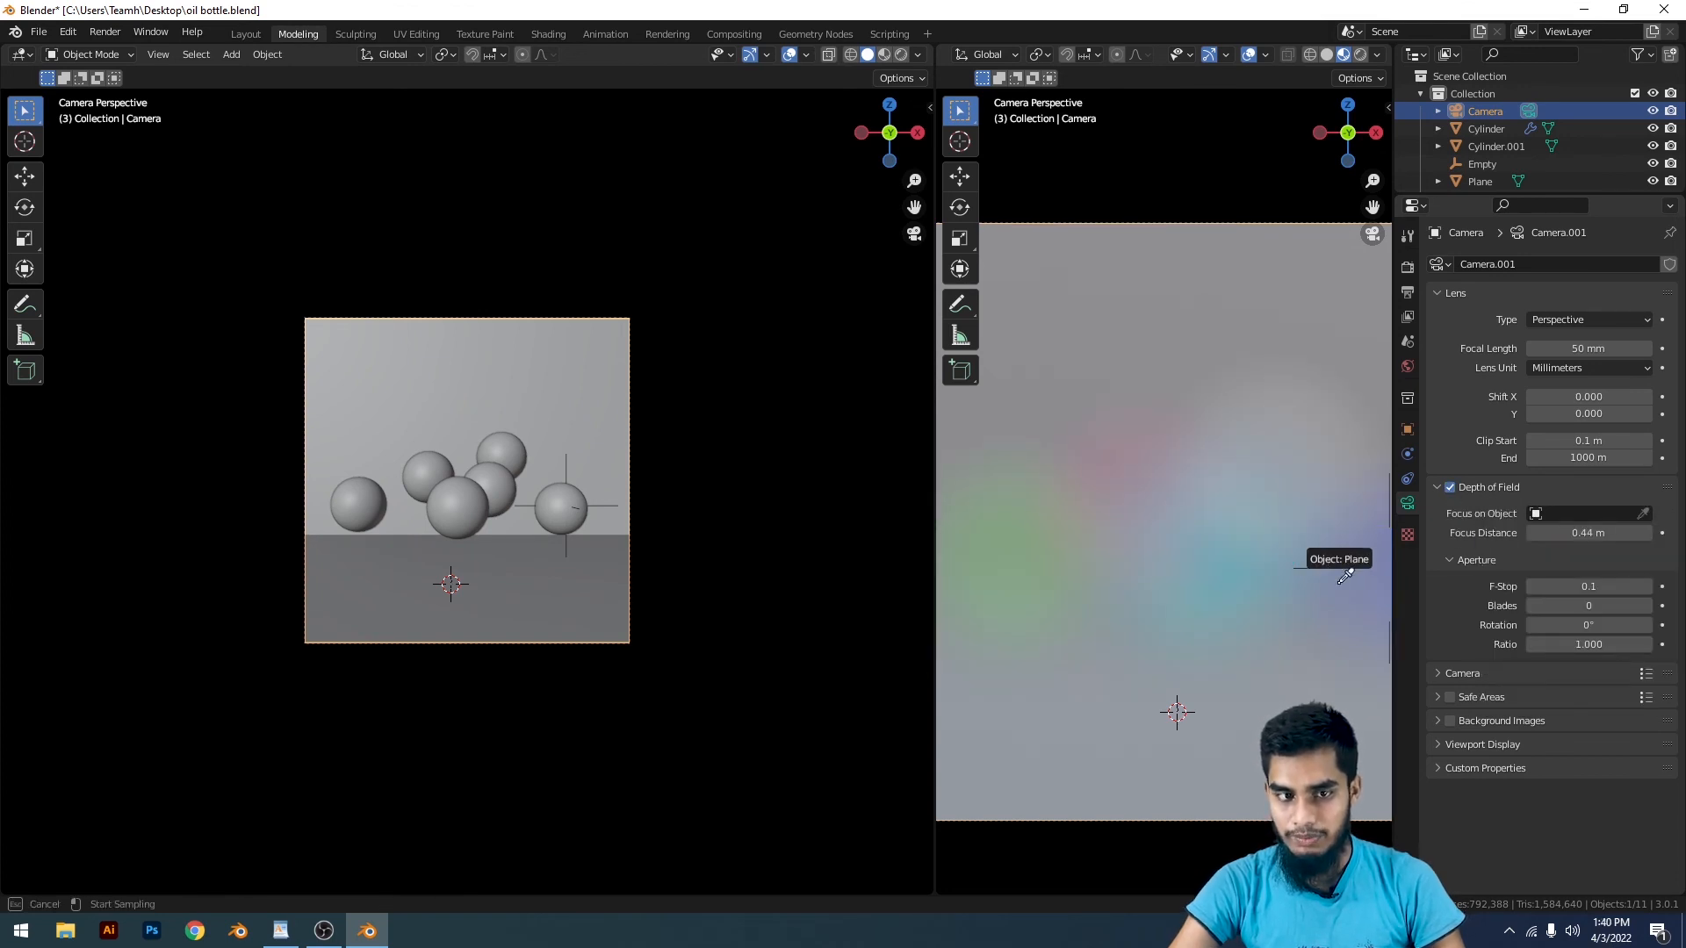
pyautogui.click(1359, 571)
pyautogui.scroll(-5, 1280, 580)
pyautogui.scroll(1, 1308, 561)
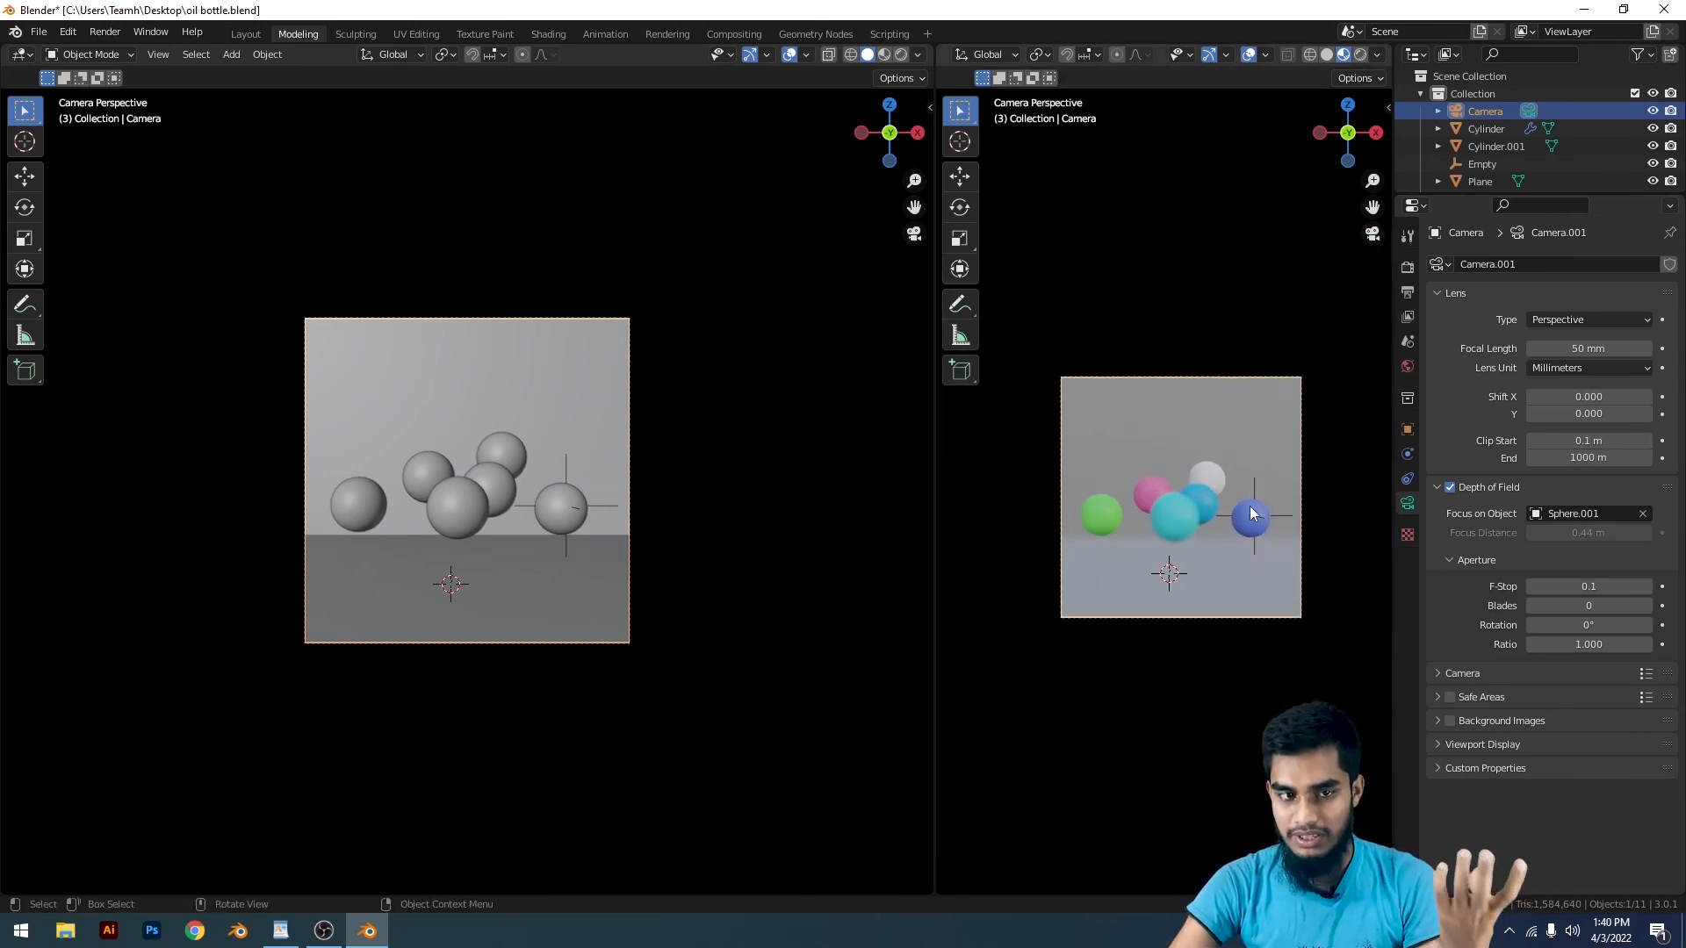
# Step: Try an f-stop of 6.8 on the camera's aperture and return it to 0.1
pyautogui.scroll(3, 1250, 506)
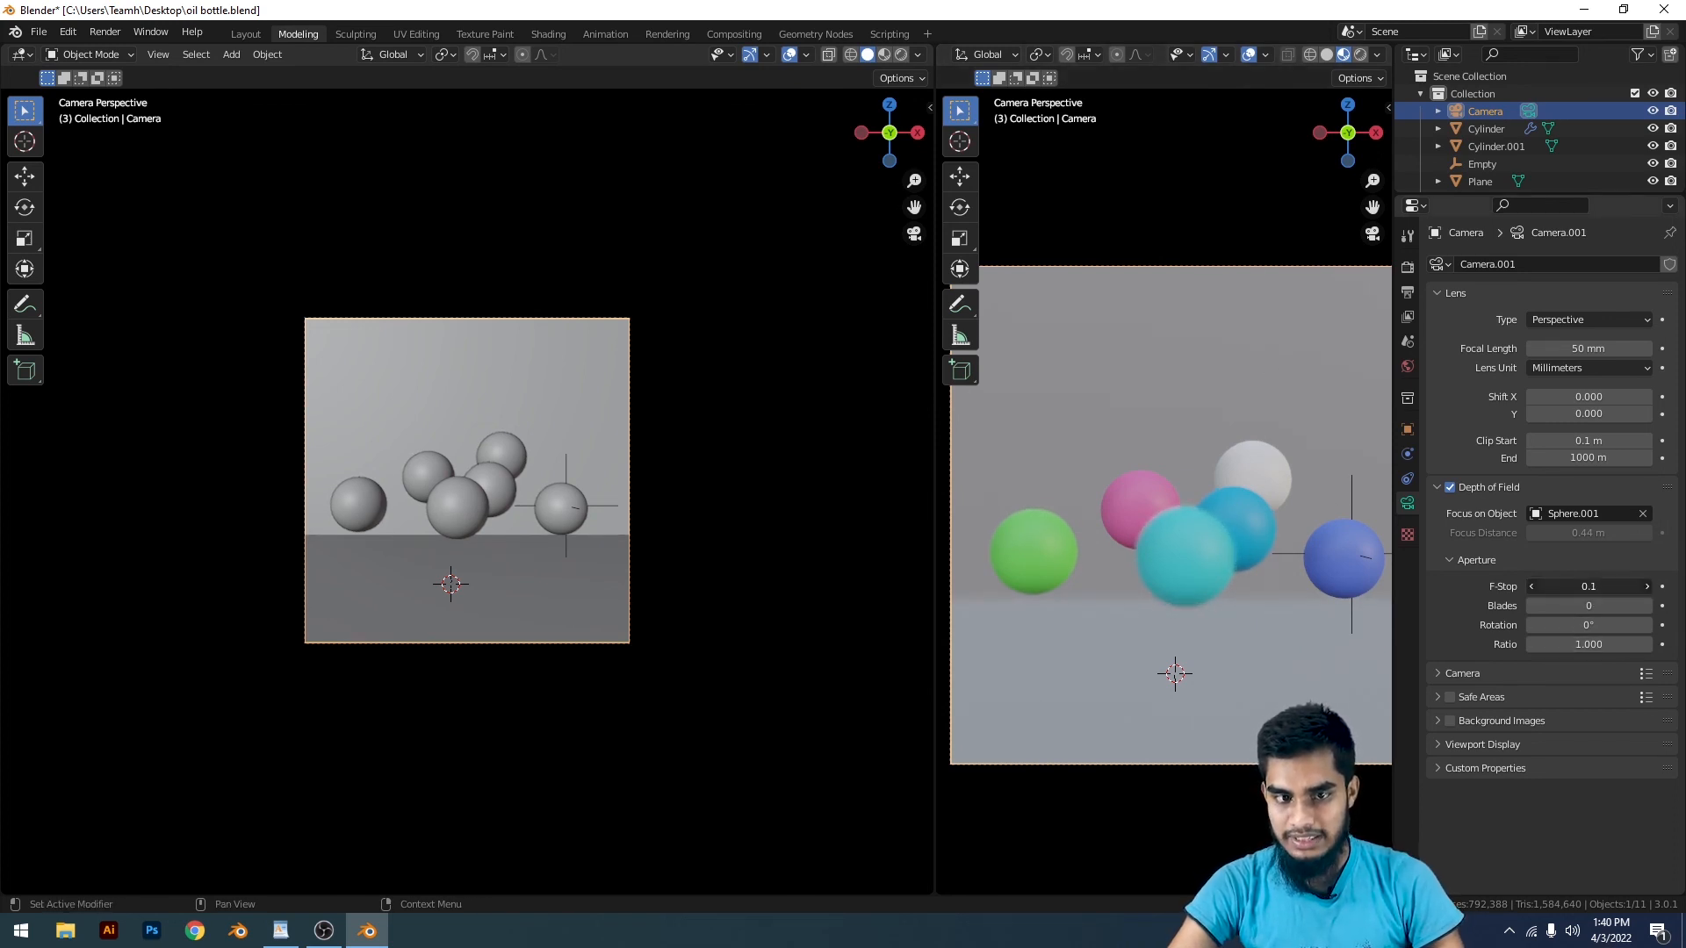
pyautogui.moveTo(1595, 585); pyautogui.dragTo(1586, 585)
pyautogui.click(1571, 586)
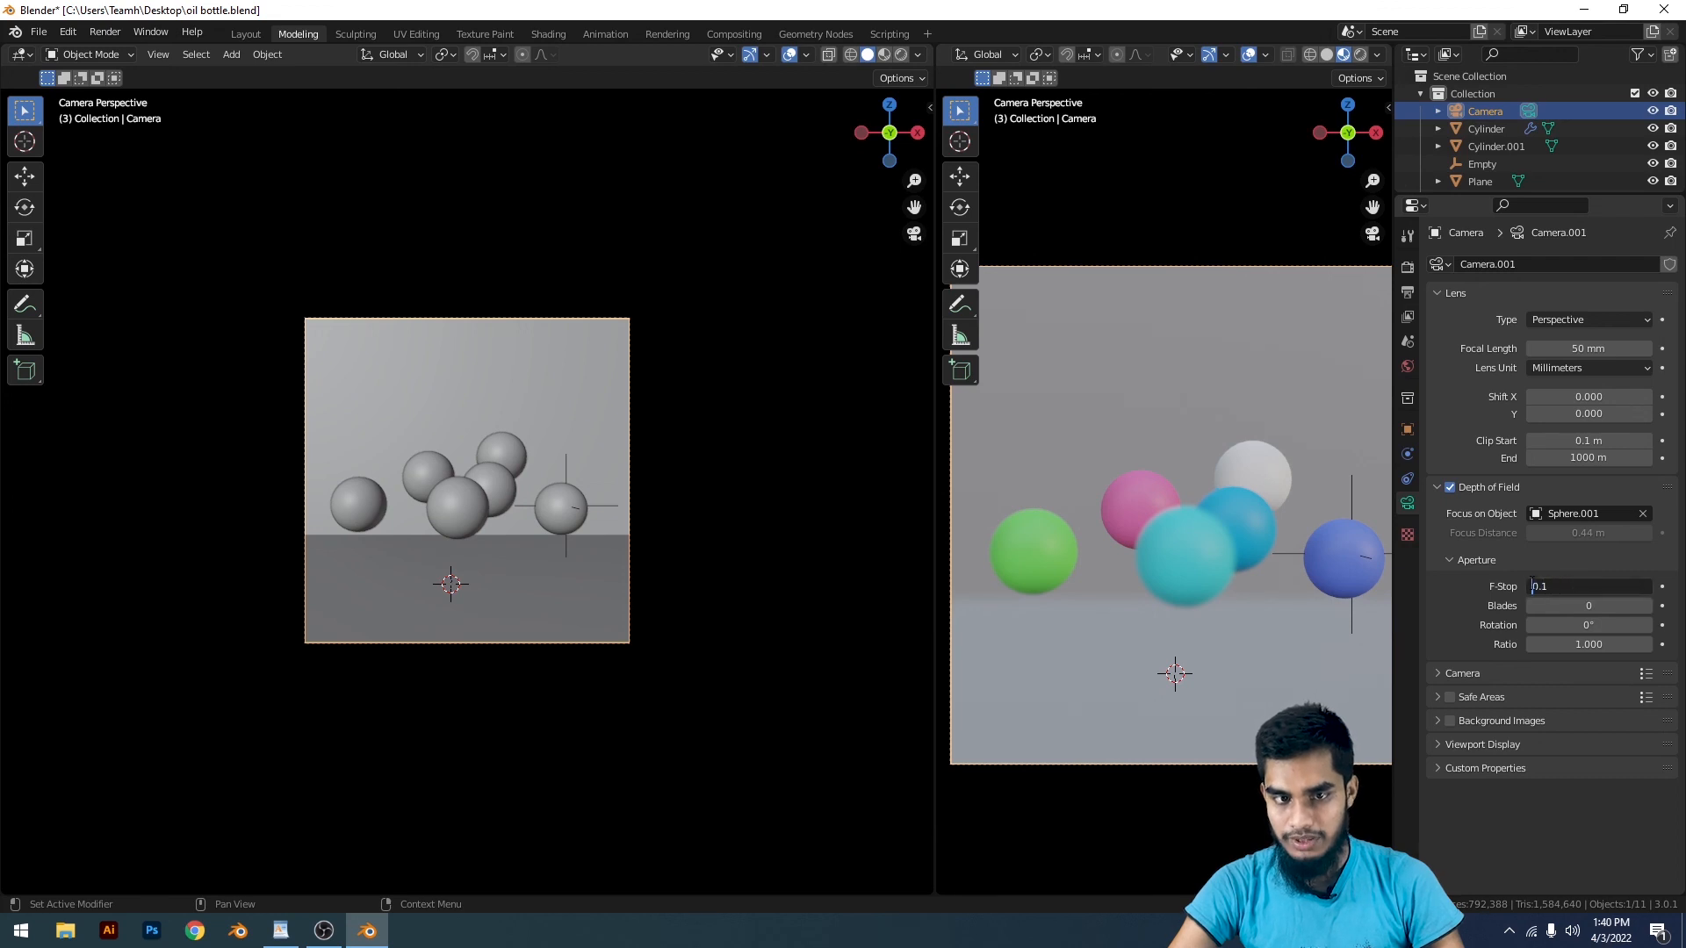
pyautogui.press('Return')
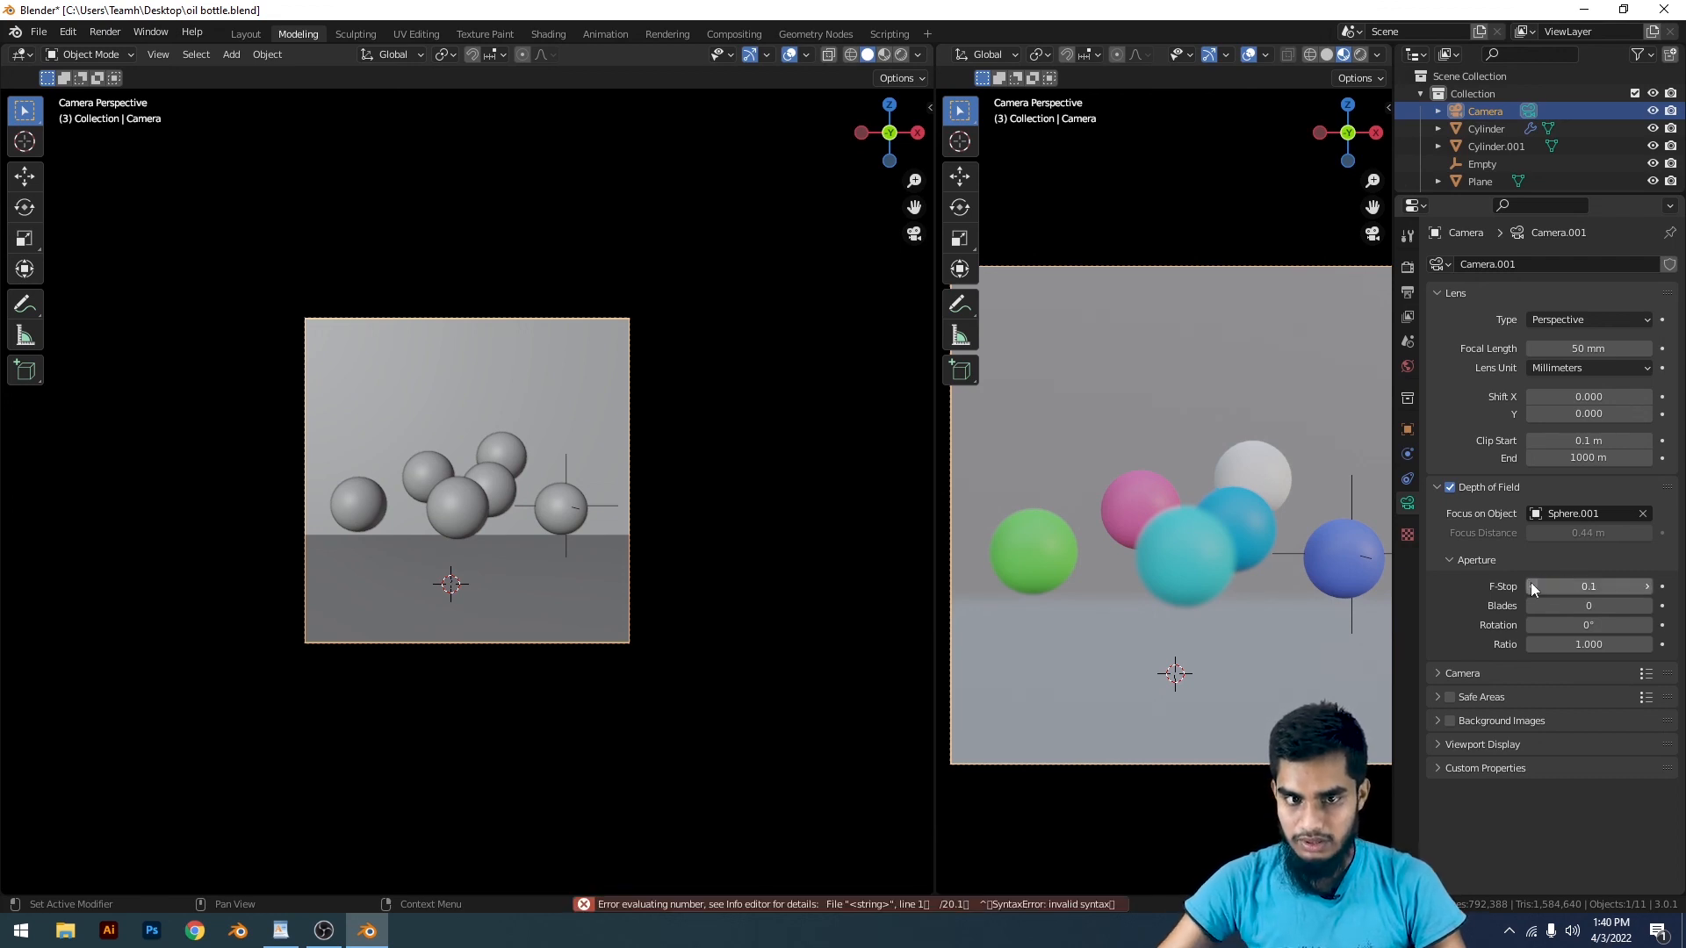
pyautogui.scroll(4, 1143, 582)
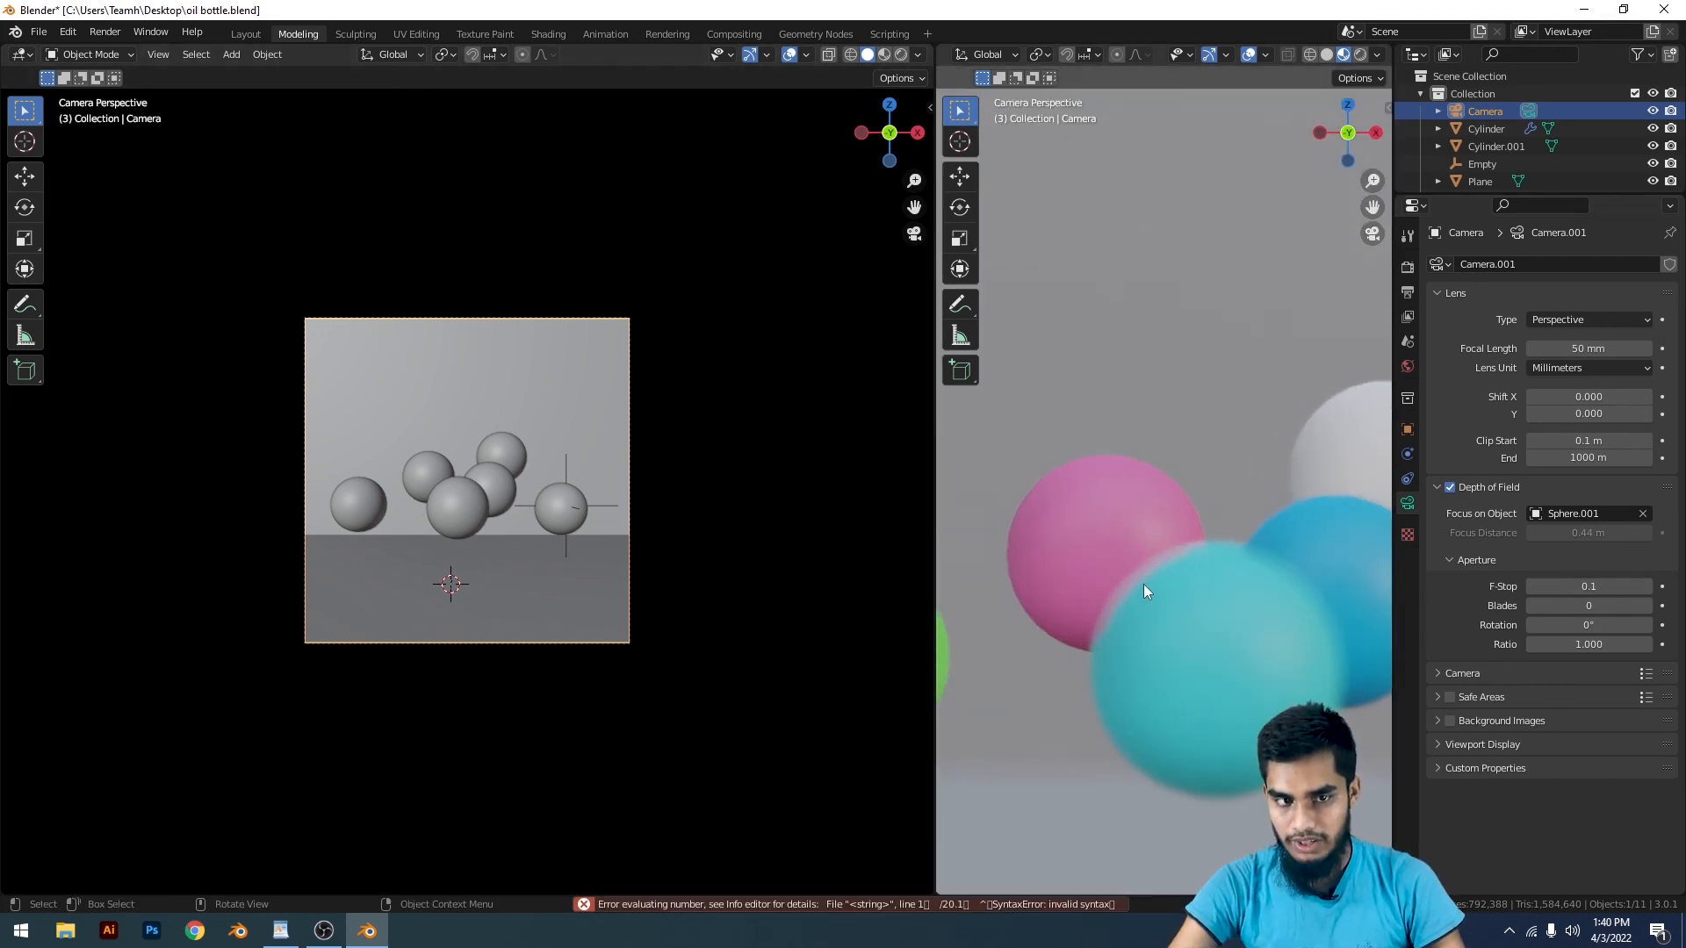
pyautogui.moveTo(1591, 587)
pyautogui.mouseDown()
pyautogui.moveTo(1650, 588)
pyautogui.moveTo(1580, 588)
pyautogui.mouseUp()
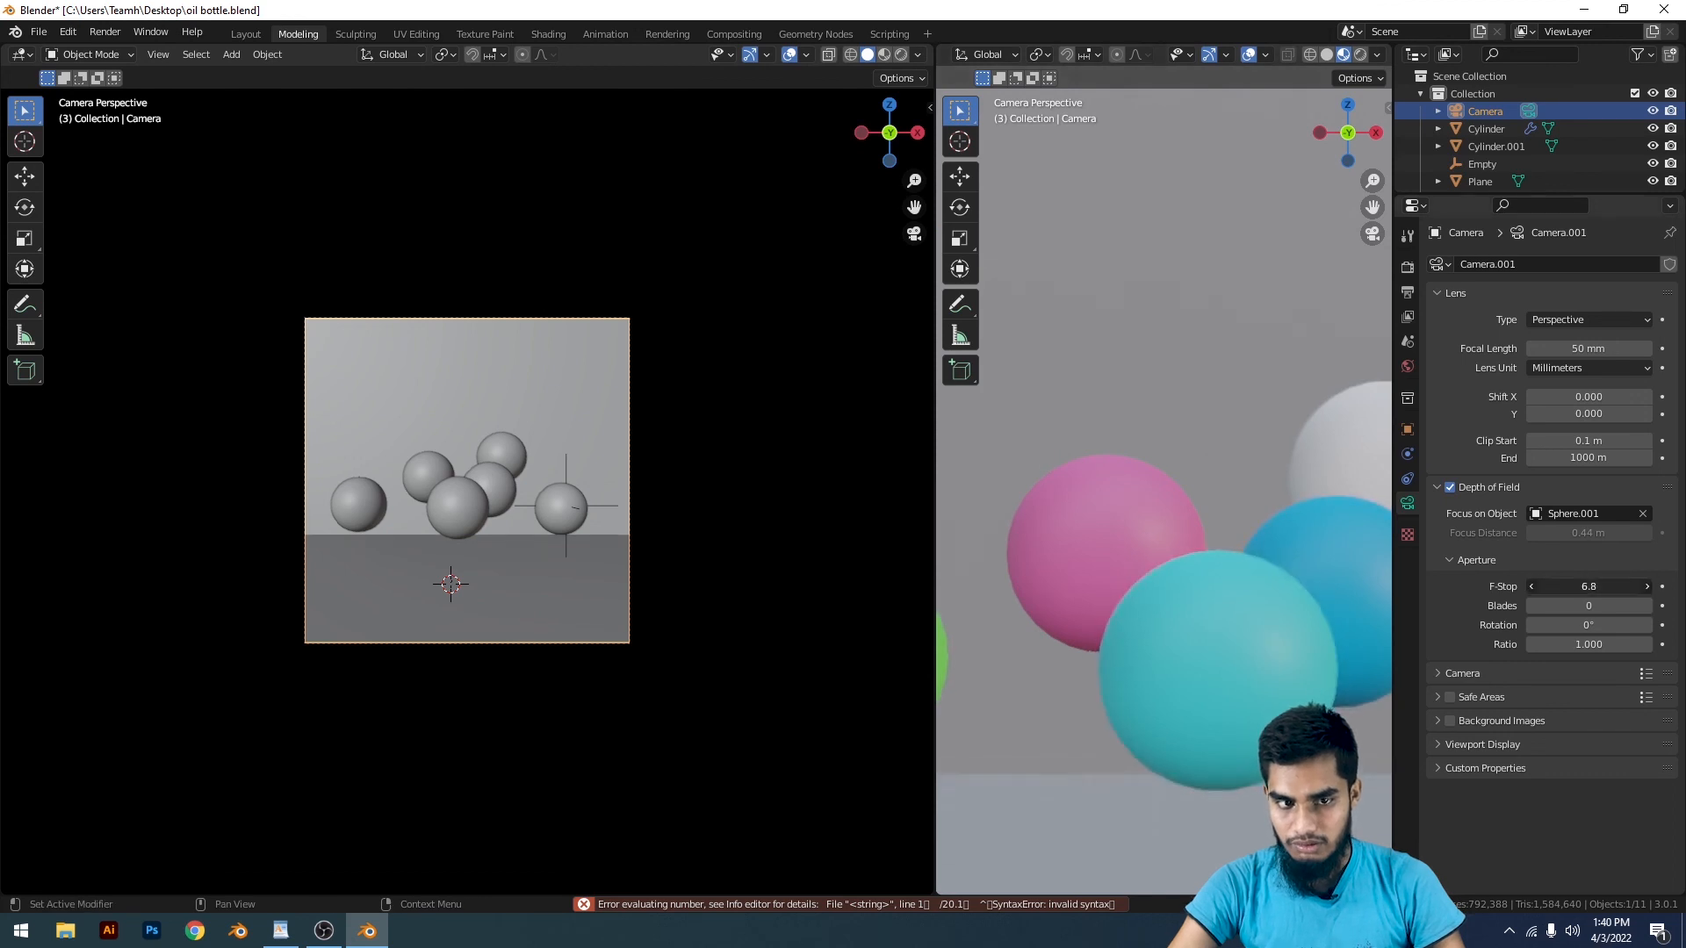
pyautogui.scroll(-2, 878, 488)
pyautogui.scroll(-8, 1213, 444)
pyautogui.scroll(-4, 1274, 434)
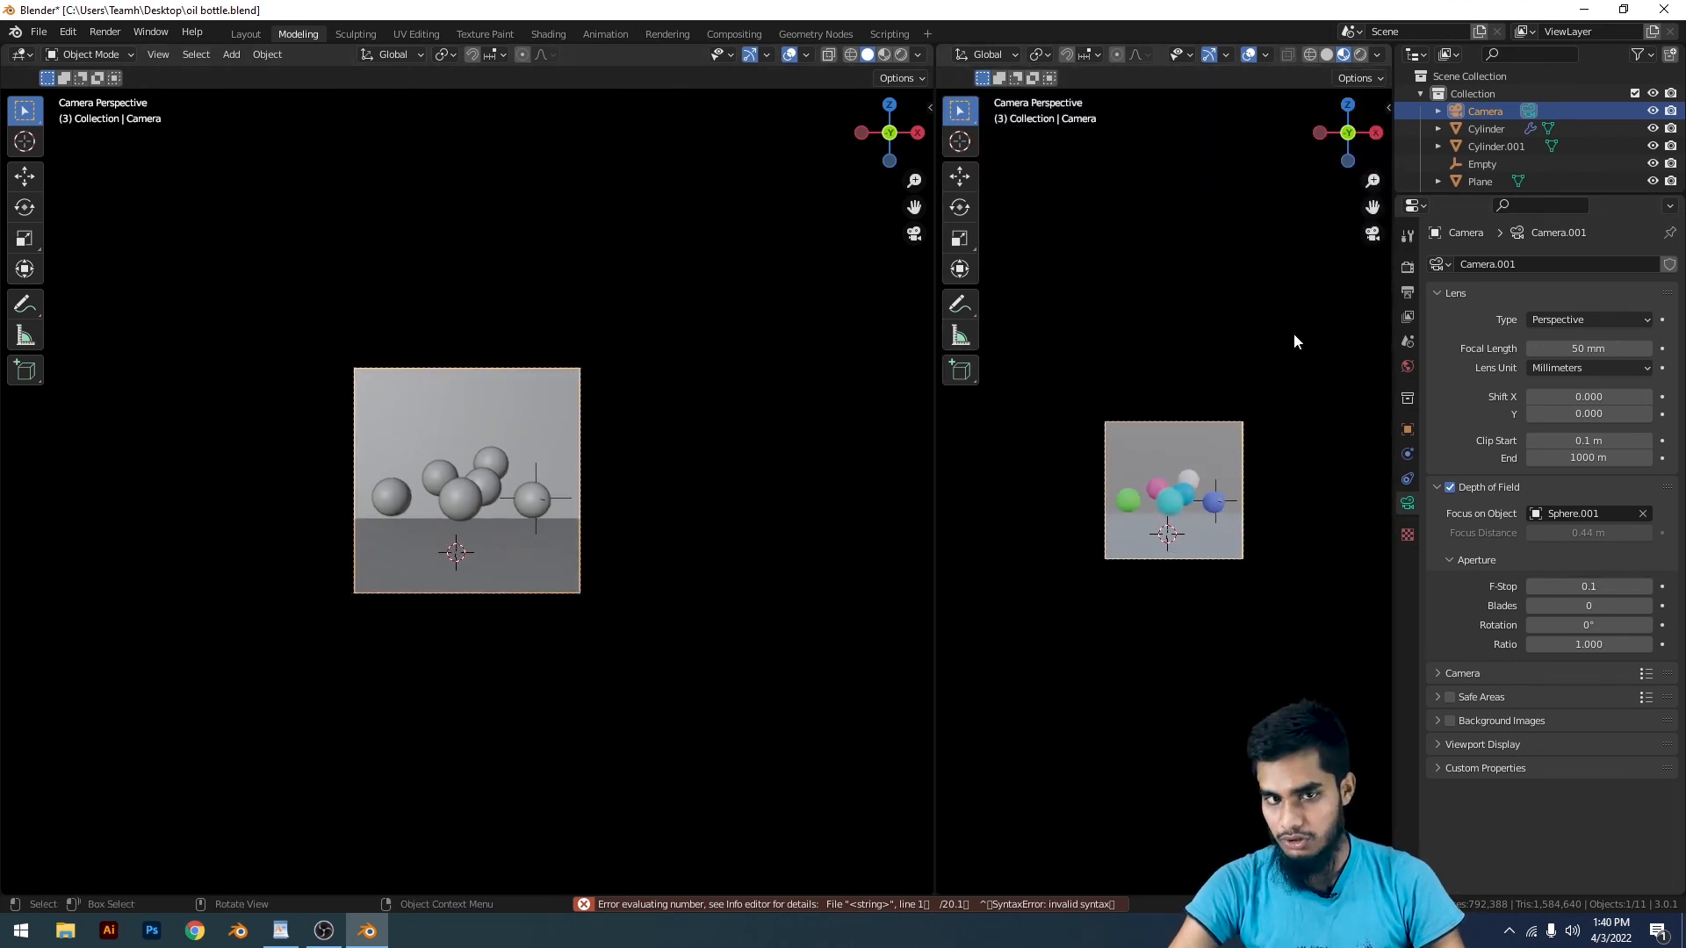
# Step: Deselect the camera, leave the camera view in the first viewport and examine the backdrop, spheres and camera from several angles
pyautogui.click(1295, 331)
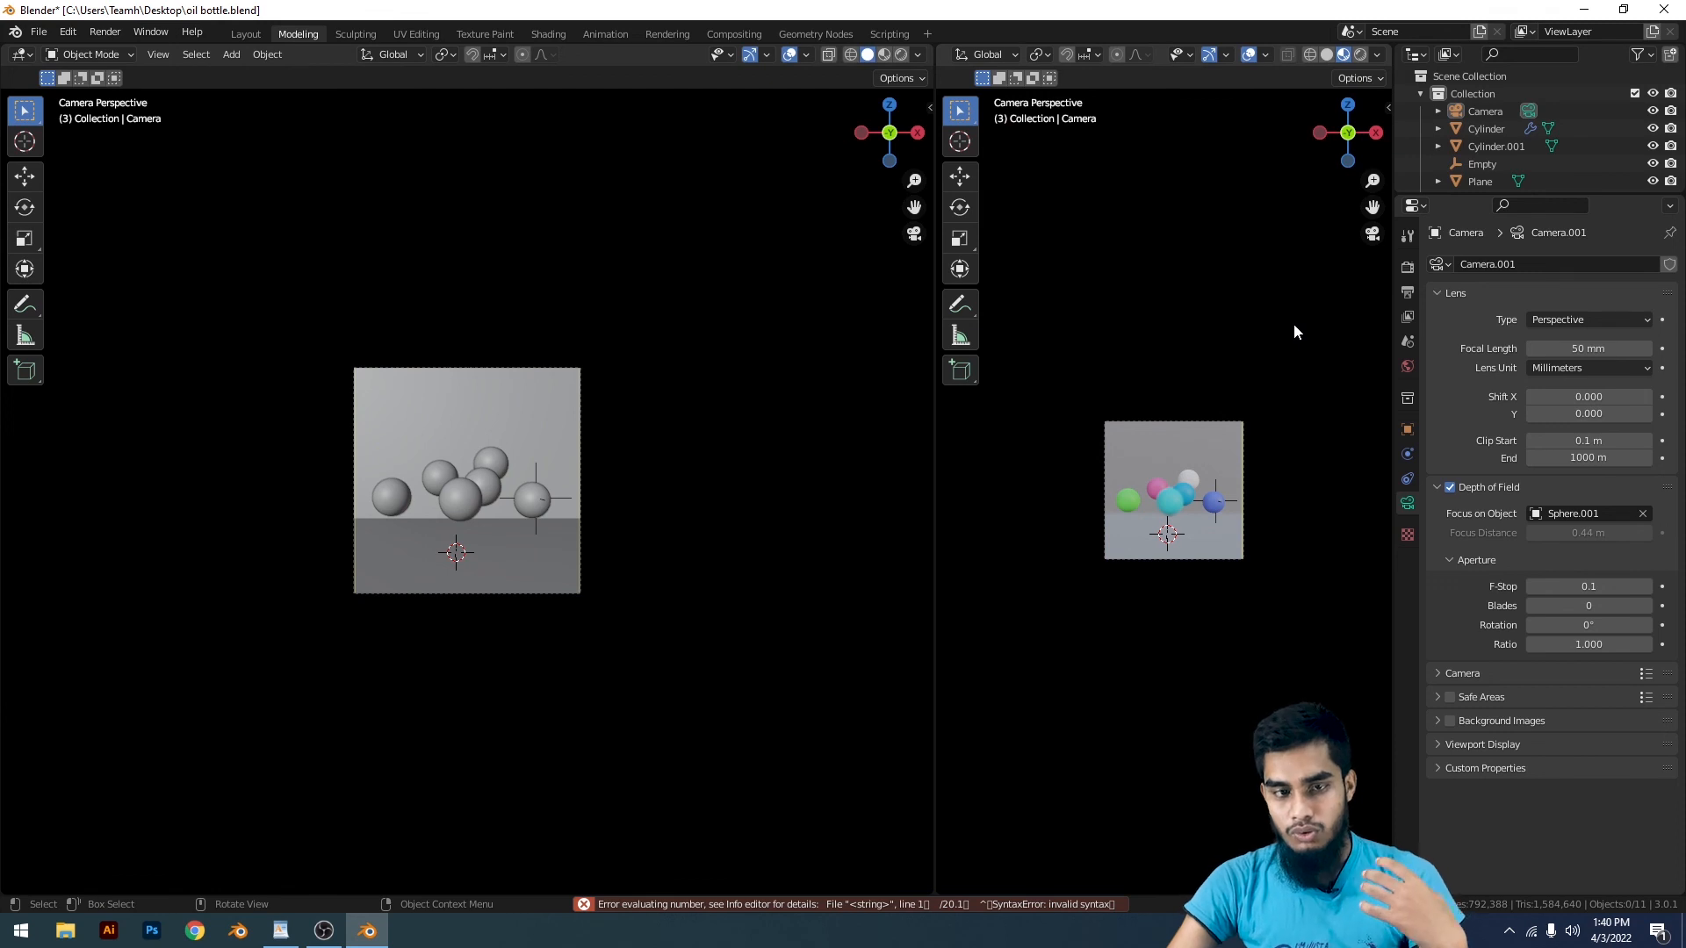
pyautogui.scroll(3, 678, 576)
pyautogui.moveTo(678, 576); pyautogui.dragTo(673, 331, button='middle')
pyautogui.scroll(-6, 673, 331)
pyautogui.moveTo(635, 267); pyautogui.dragTo(700, 362, button='middle')
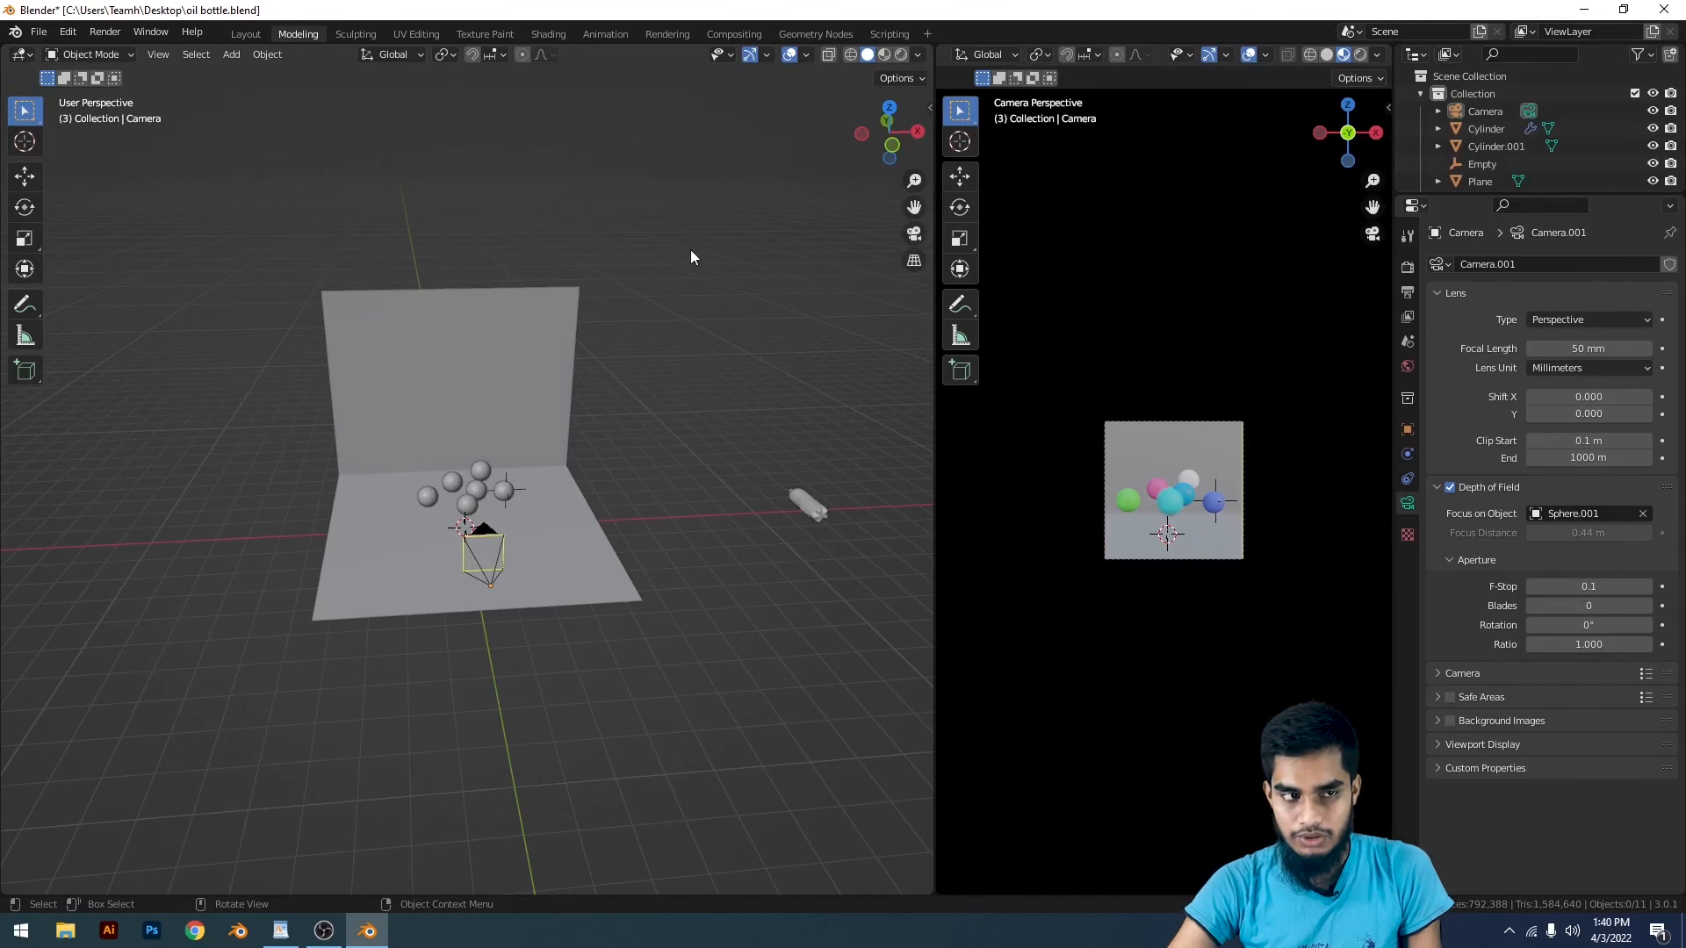
pyautogui.scroll(-4, 690, 250)
pyautogui.moveTo(577, 283); pyautogui.dragTo(700, 241, button='middle')
pyautogui.scroll(5, 765, 378)
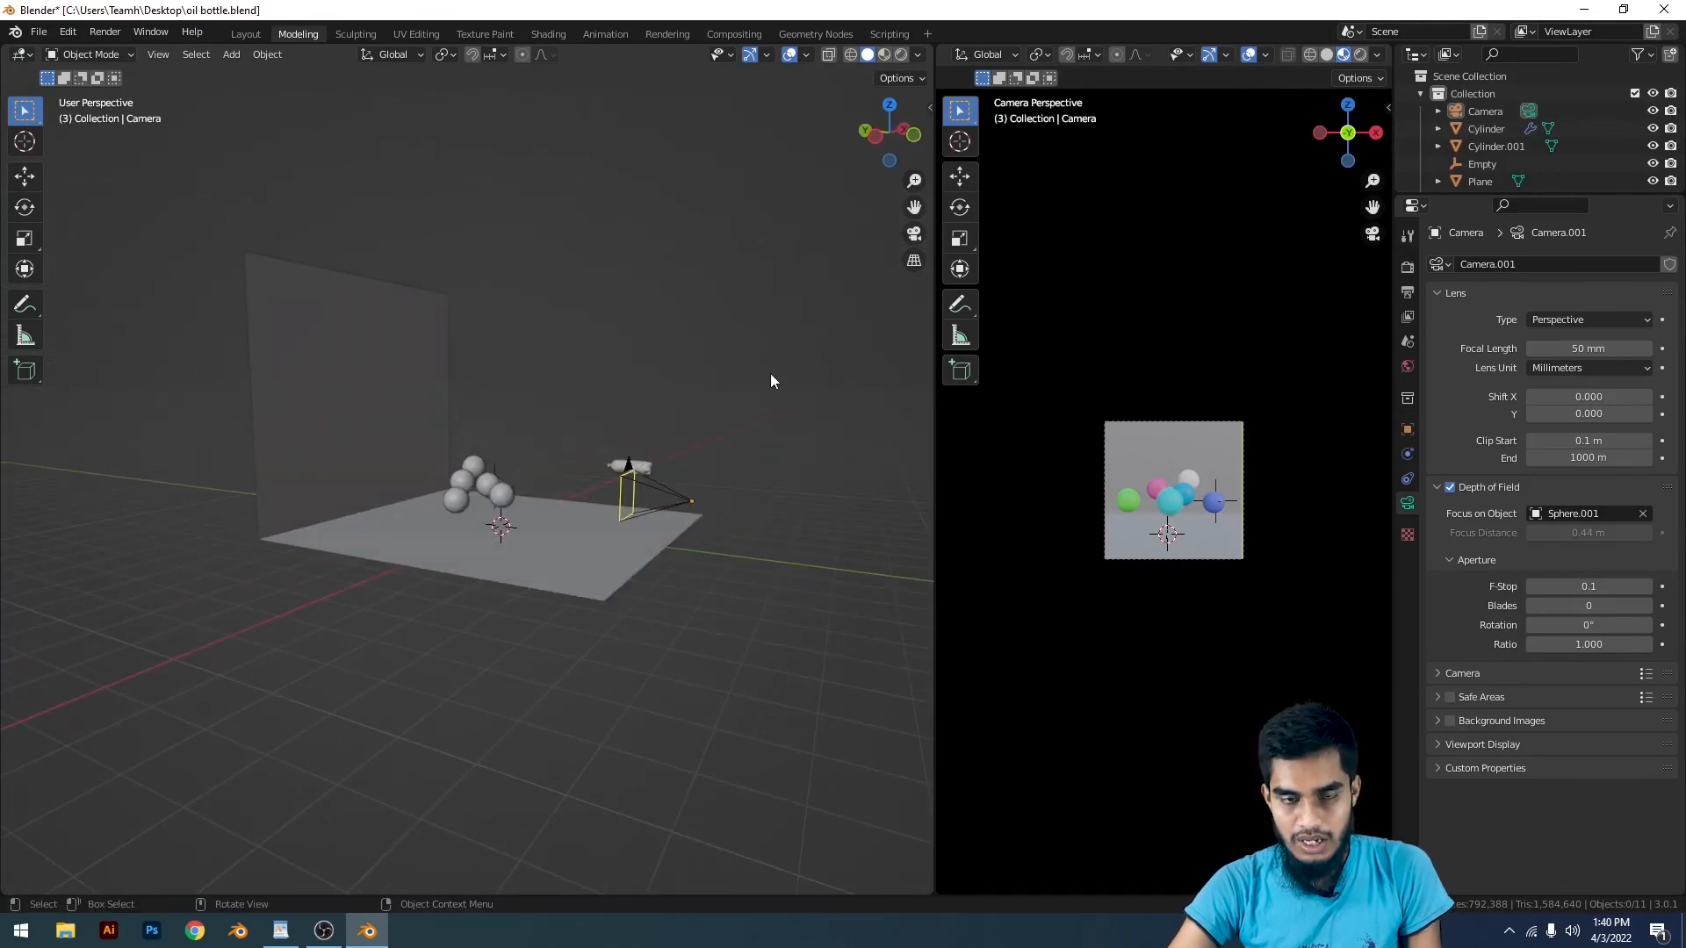
pyautogui.moveTo(739, 430); pyautogui.dragTo(671, 473, button='middle')
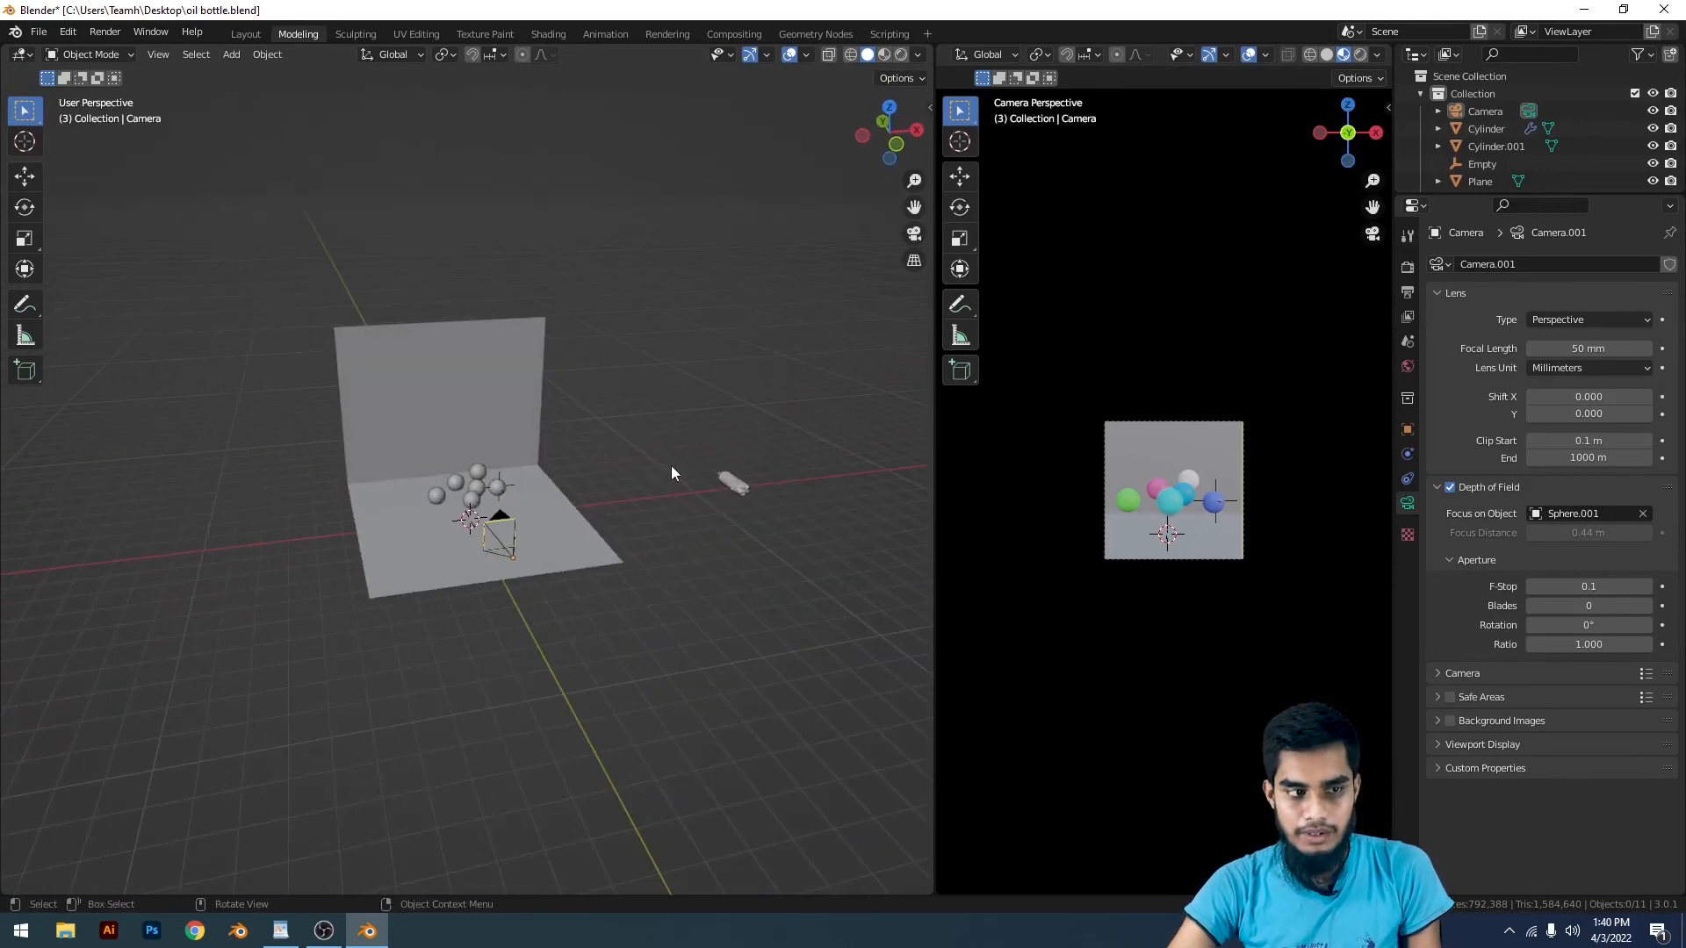
pyautogui.scroll(3, 694, 468)
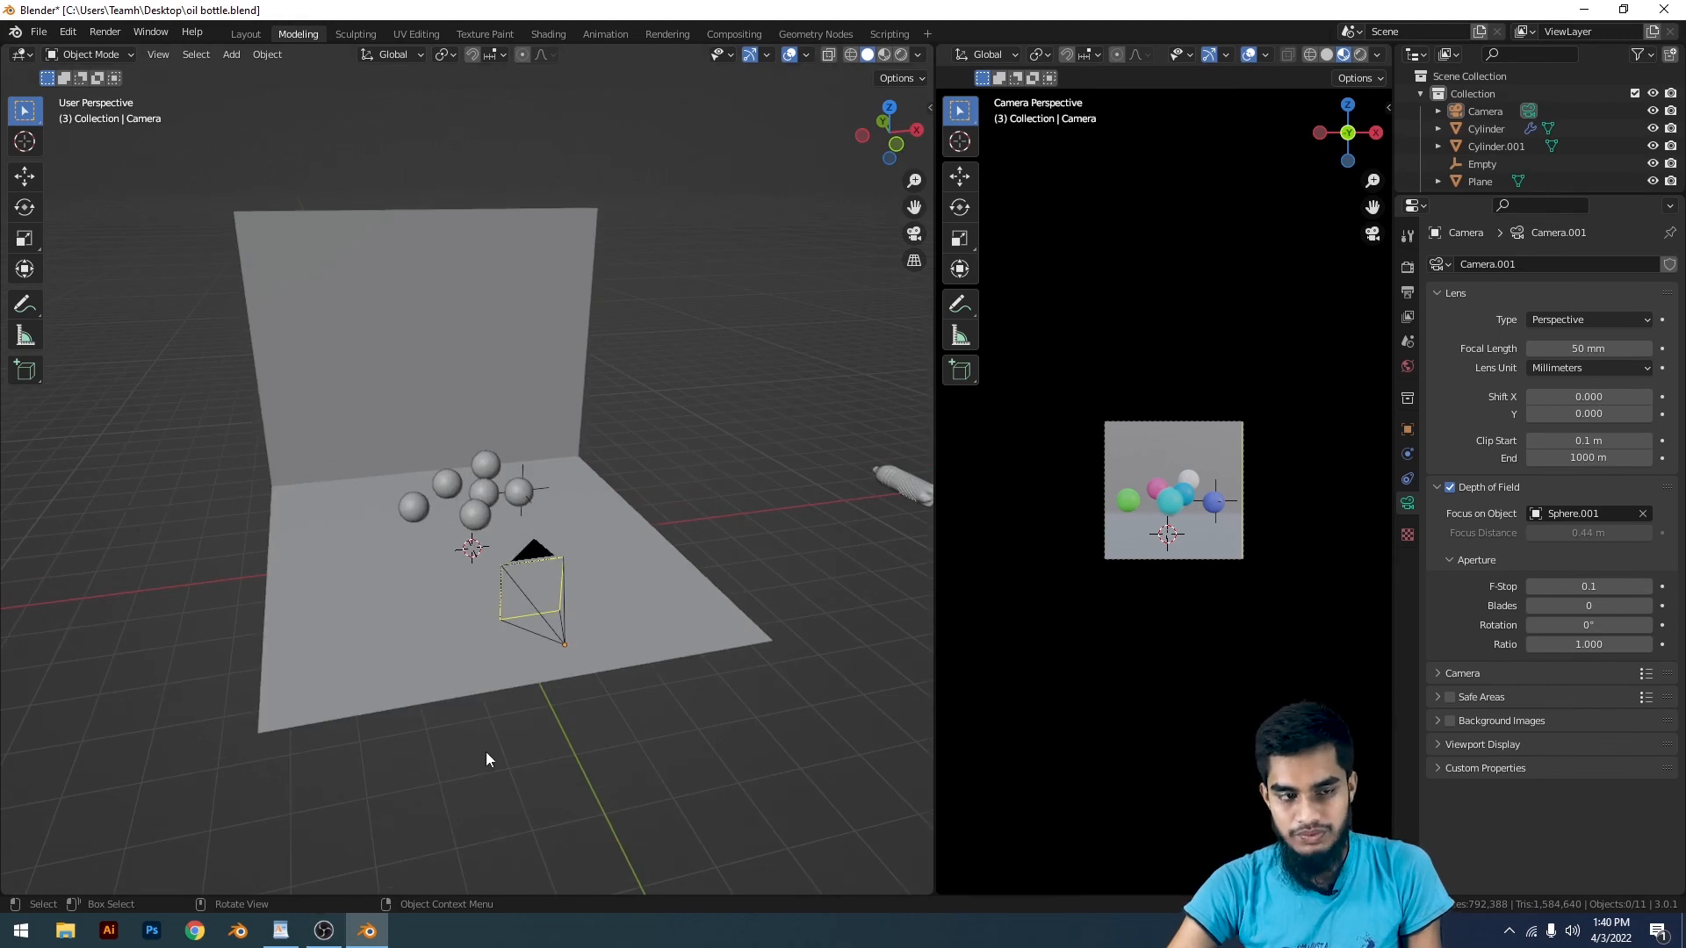